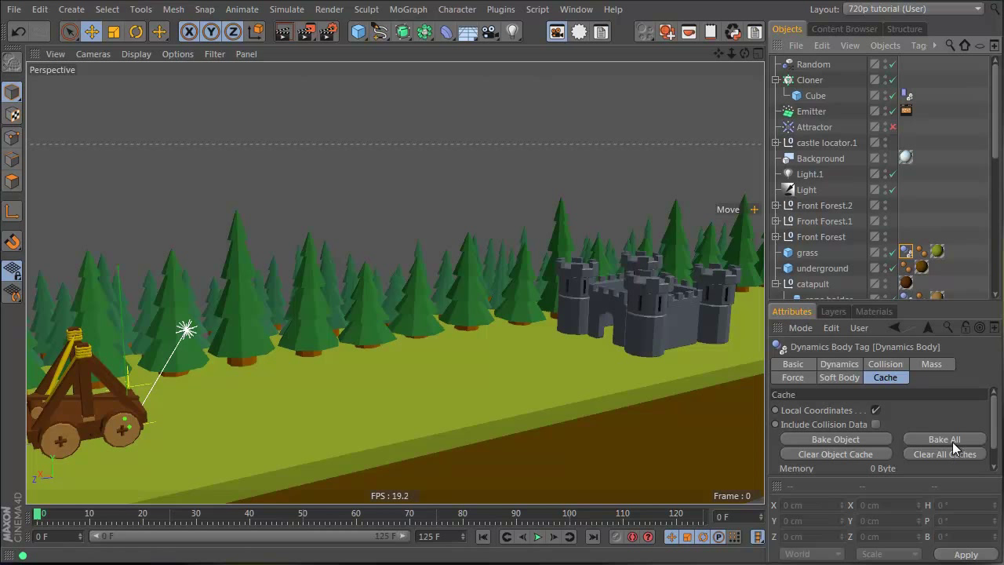
Bake all the dynamics caches and play back the catapult animation, returning to frame 0.
click(953, 445)
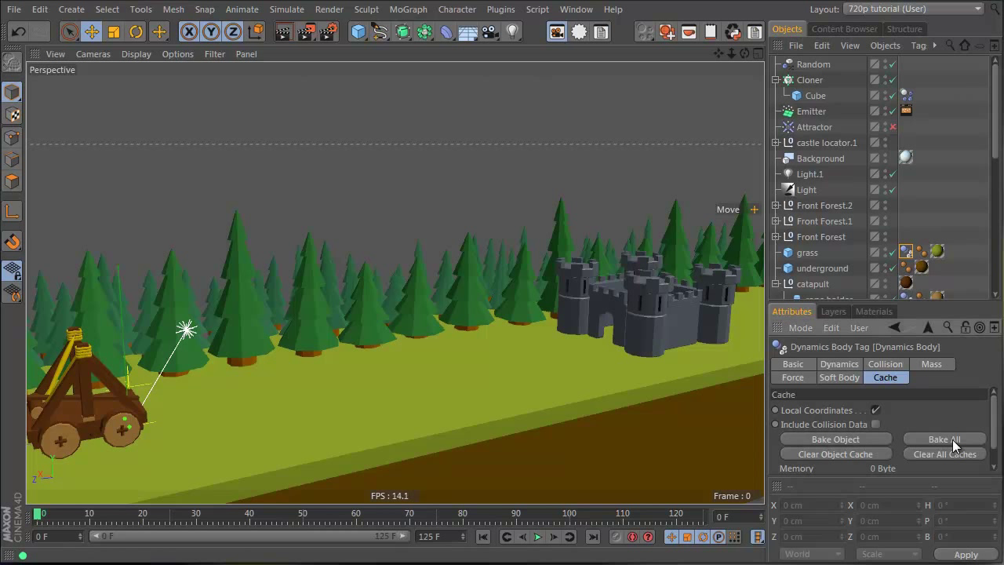
drag(954, 302, 957, 291)
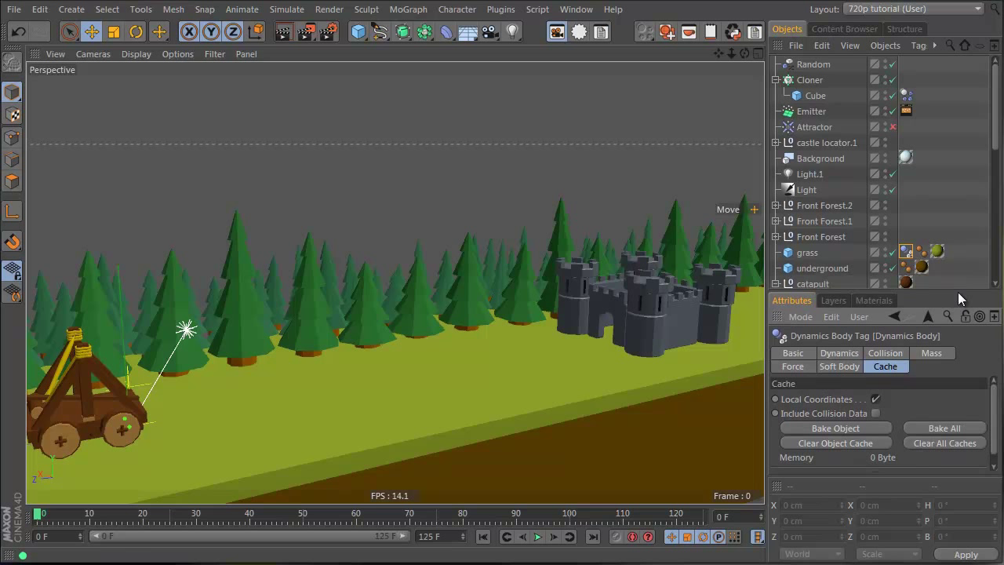
click(959, 428)
key(F8)
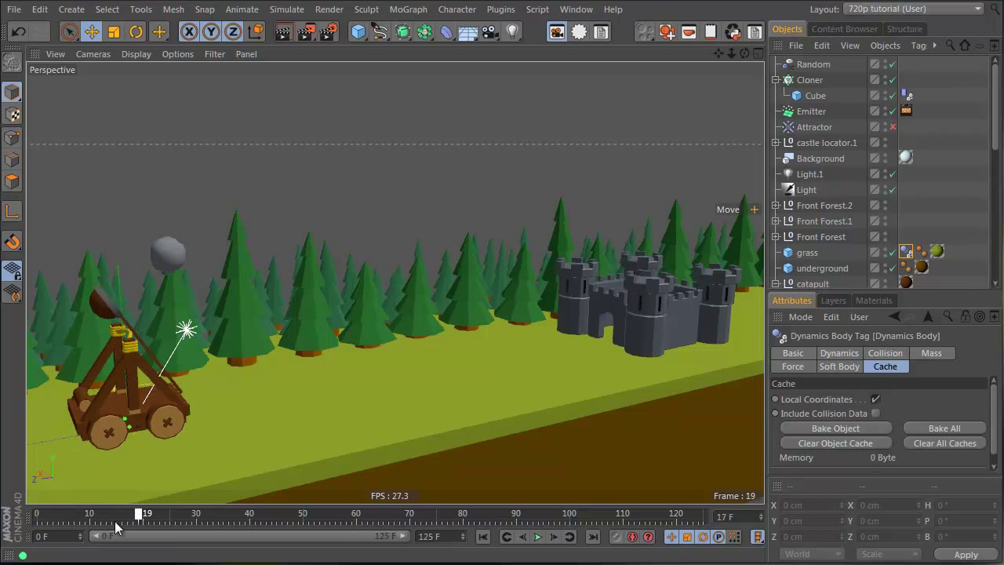
drag(115, 522, 19, 519)
Add a camera from a close, low view framing the catapult at frame 0.
mouse_move(181, 394)
alt+mouse_down()
mouse_move(89, 405)
mouse_move(187, 375)
alt+mouse_up()
alt+right_drag(187, 375, 296, 347)
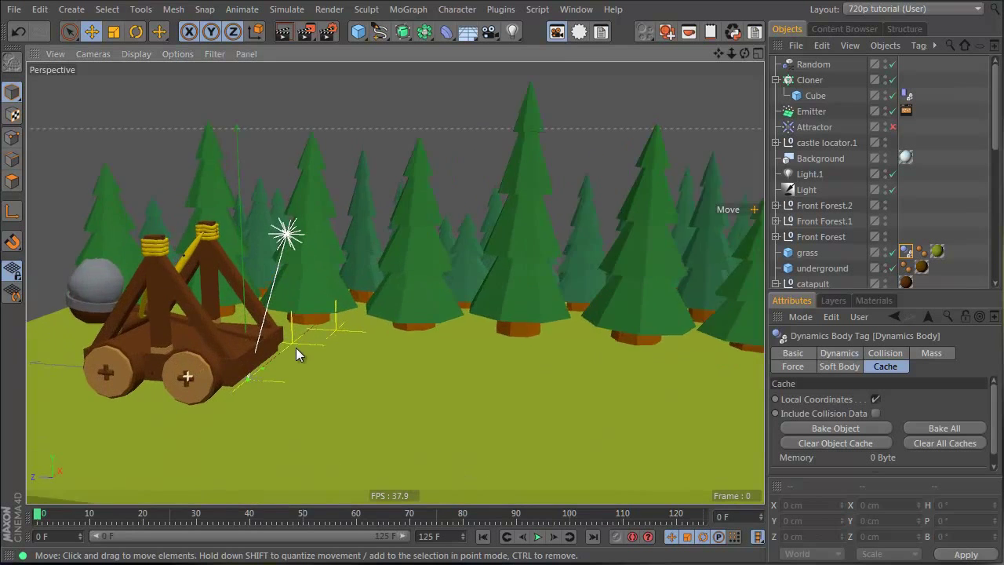
alt+drag(231, 371, 294, 319)
alt+right_drag(248, 343, 278, 340)
alt+drag(279, 348, 206, 384)
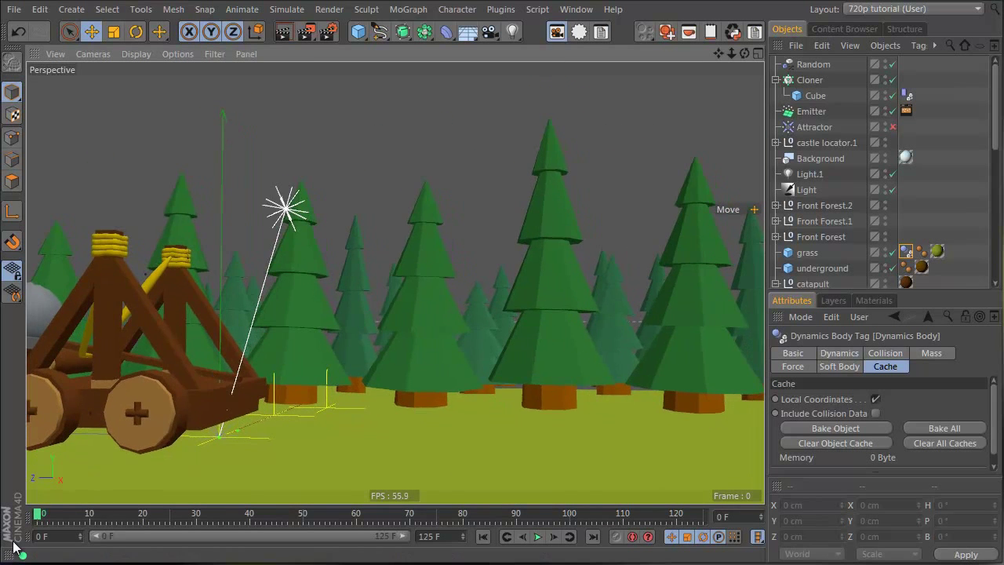
drag(48, 517, 12, 523)
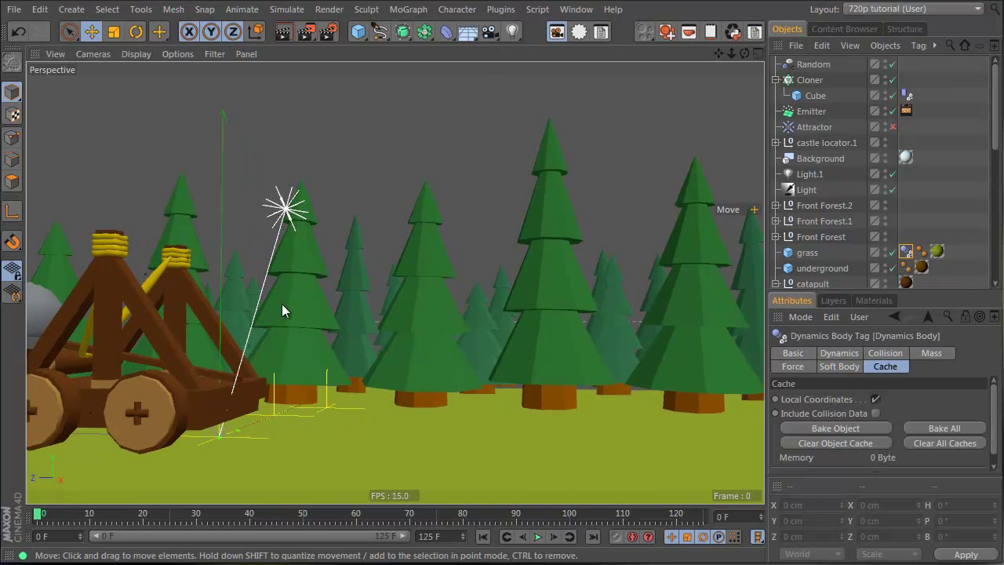
click(490, 31)
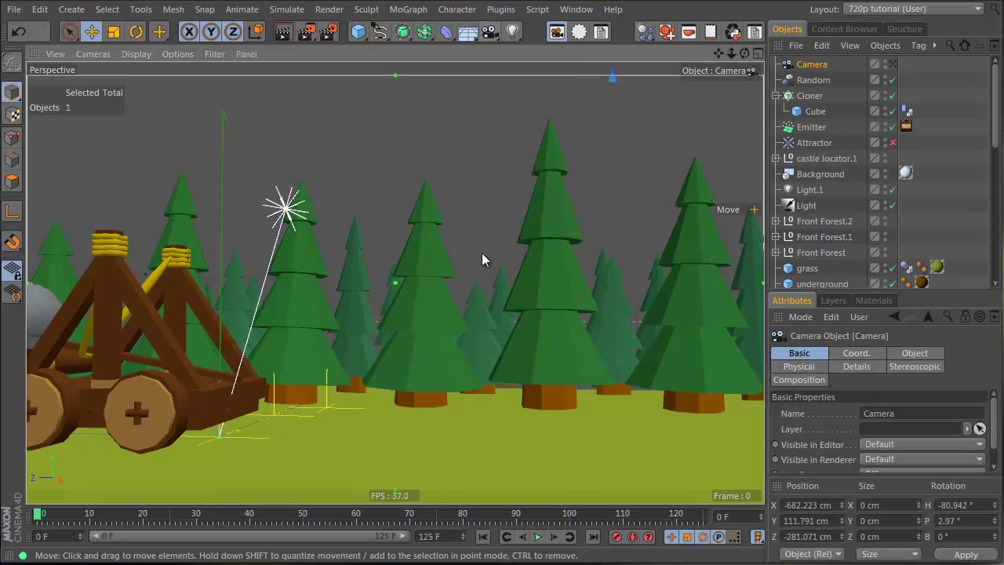
Examine the camera's placement in the scene and the possible camera path from the catapult to the castle.
middle_click(421, 226)
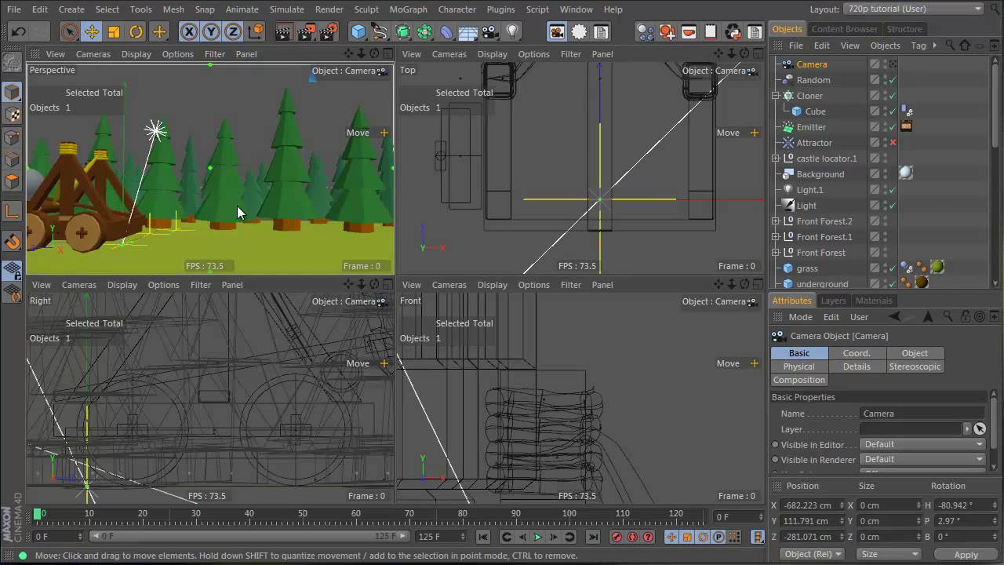
alt+right_drag(237, 206, 196, 213)
mouse_move(218, 209)
alt+mouse_down()
mouse_move(295, 248)
mouse_move(306, 216)
mouse_move(201, 182)
mouse_move(228, 216)
alt+mouse_up()
middle_click(227, 156)
alt+drag(399, 353, 338, 313)
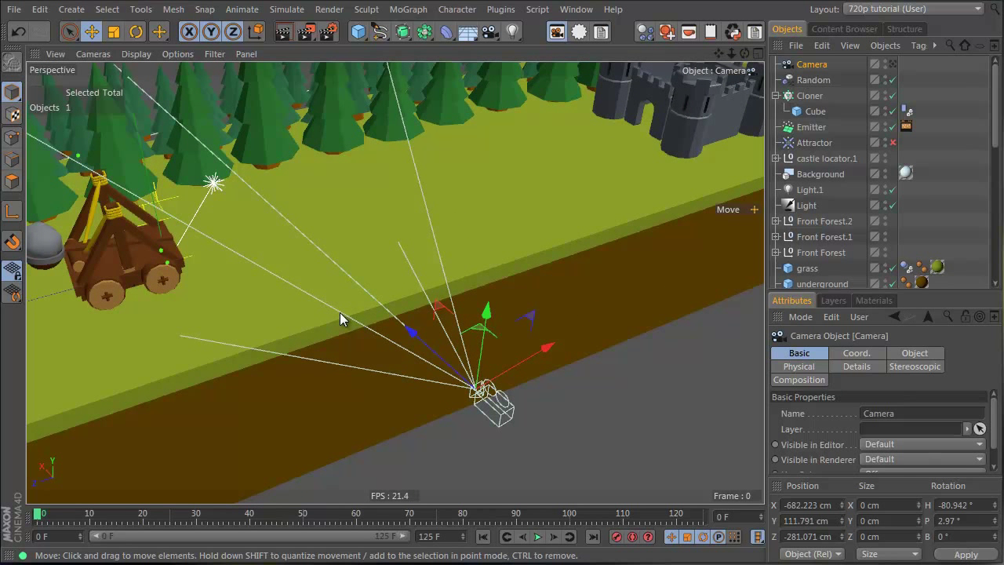
alt+drag(545, 227, 396, 282)
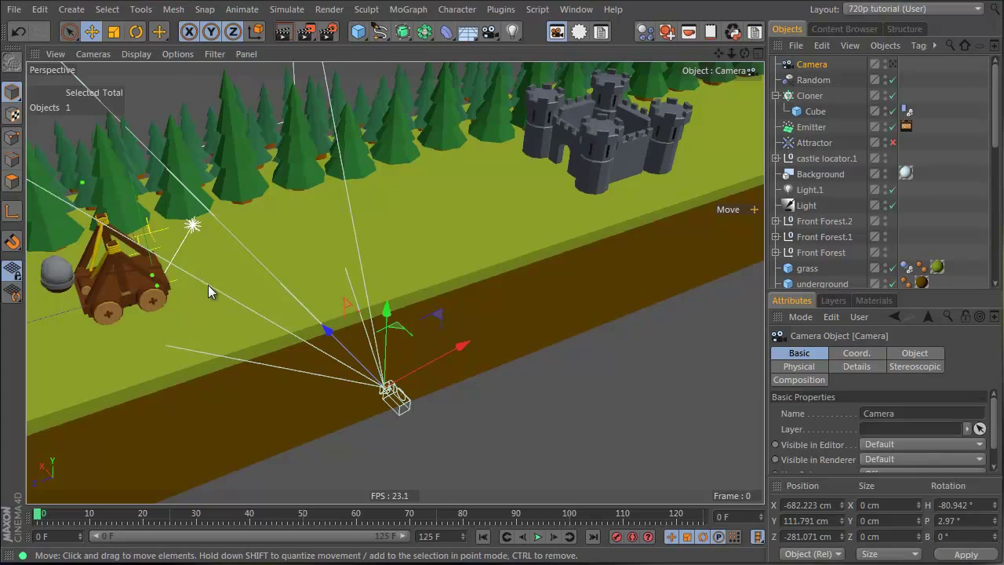
alt+drag(259, 296, 163, 263)
alt+right_drag(169, 267, 310, 220)
alt+drag(275, 278, 270, 228)
alt+middle_drag(718, 336, 122, 270)
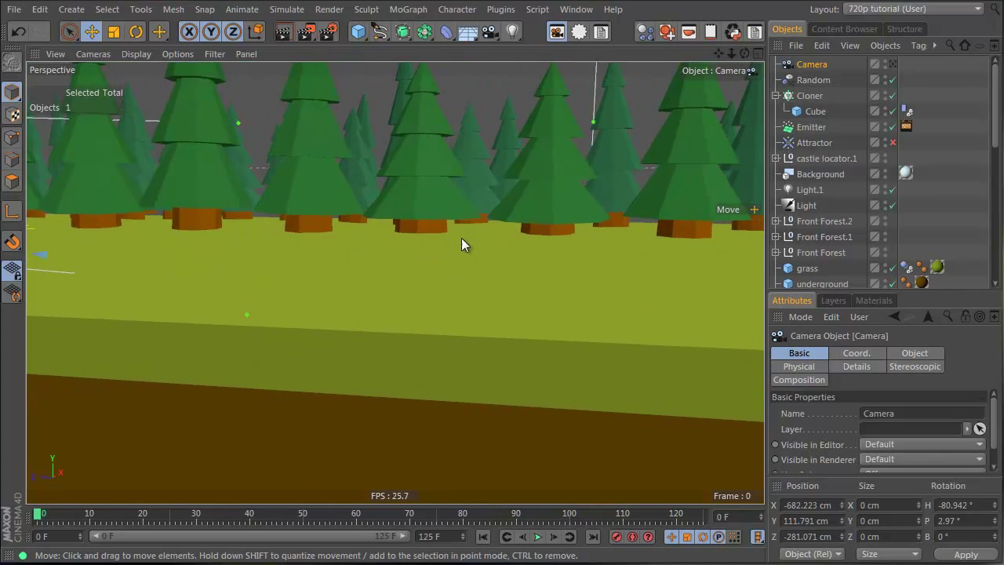
alt+drag(461, 238, 685, 252)
alt+middle_drag(685, 251, 118, 215)
alt+drag(328, 206, 418, 278)
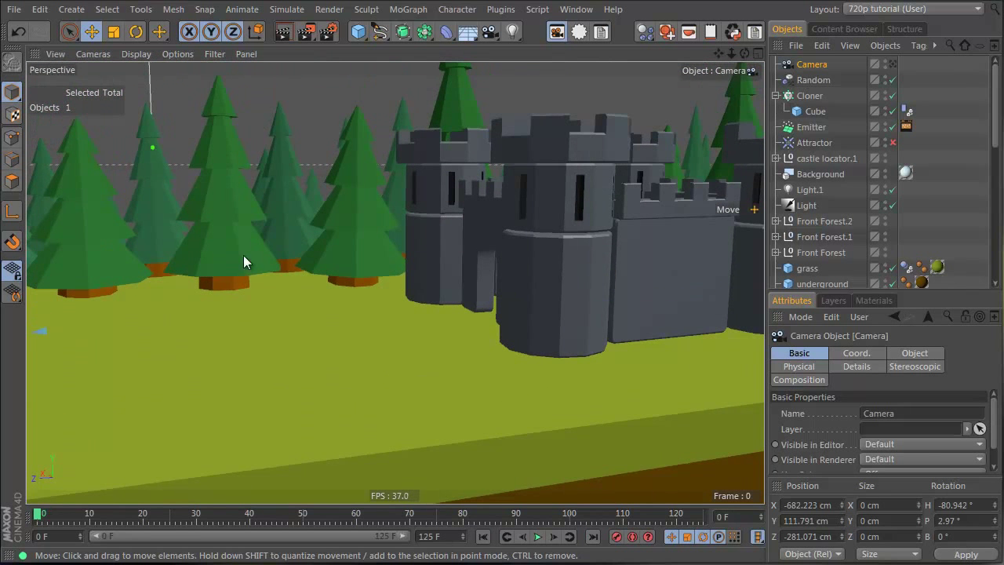
alt+drag(632, 307, 703, 283)
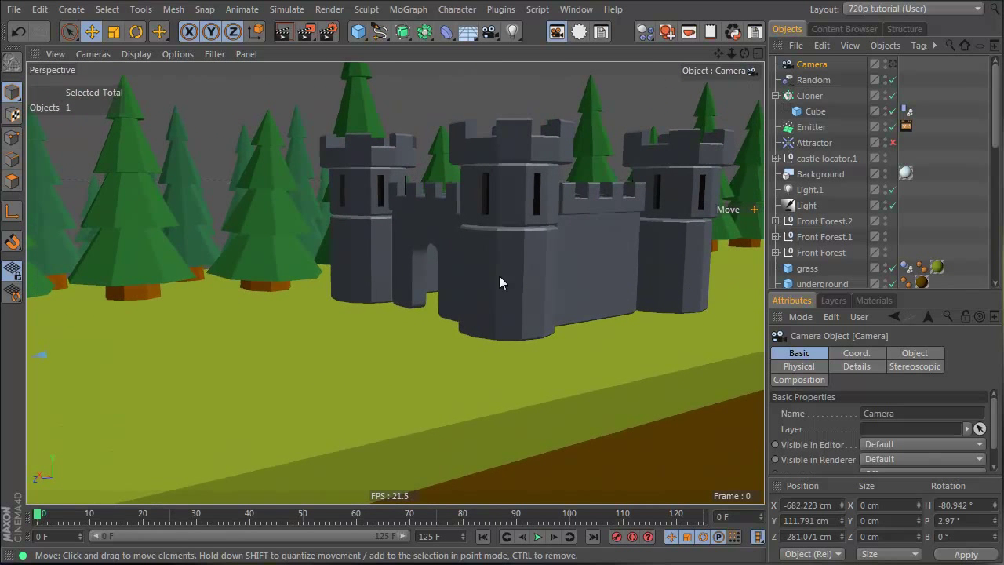
alt+drag(326, 294, 601, 251)
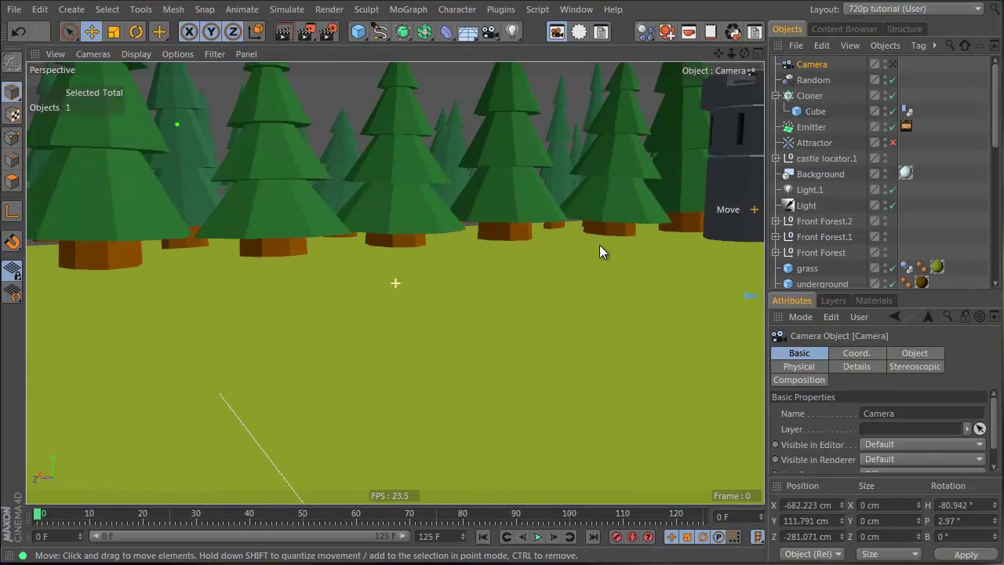
alt+drag(216, 340, 462, 339)
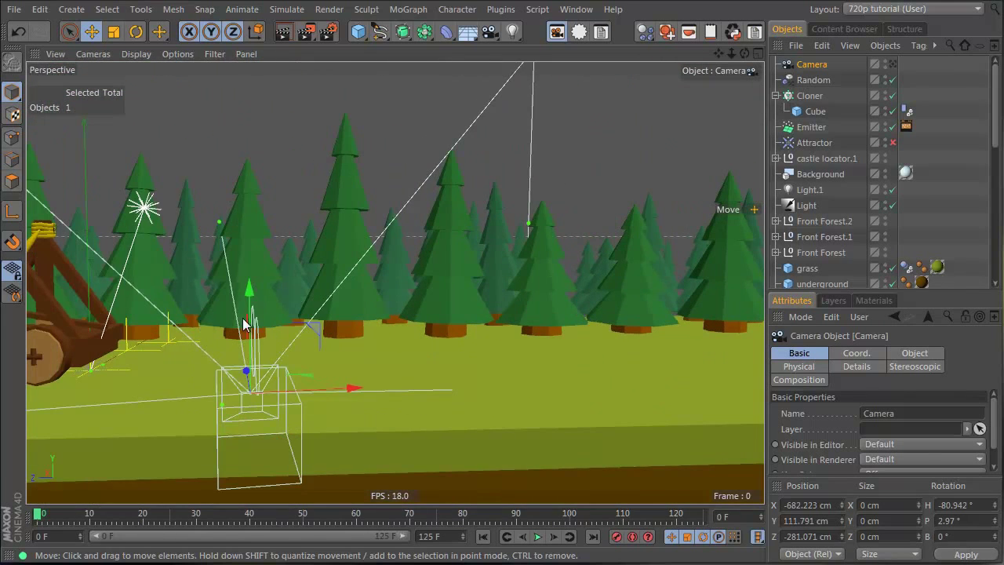
alt+drag(274, 323, 445, 341)
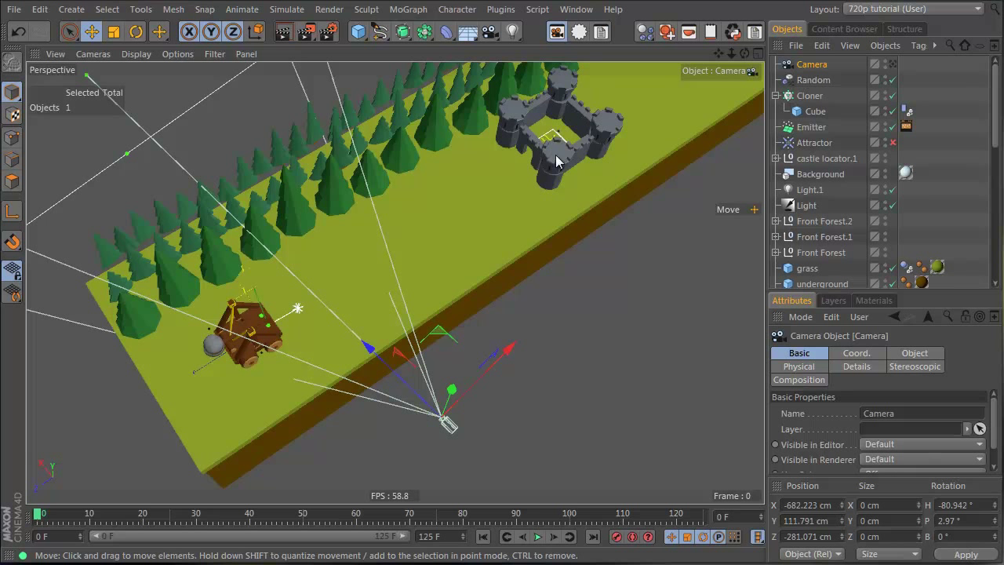
alt+drag(423, 269, 475, 144)
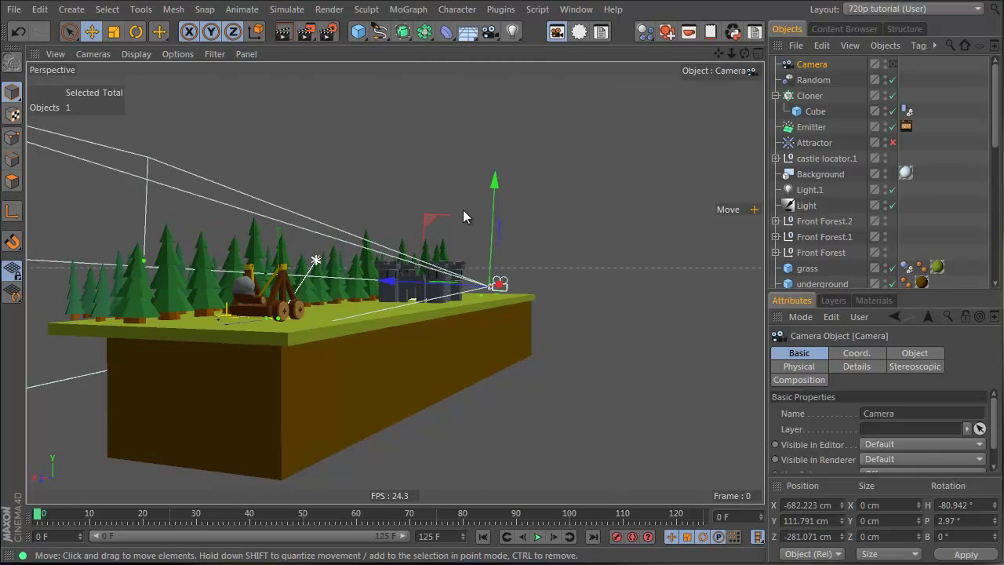
key(r)
drag(518, 225, 542, 283)
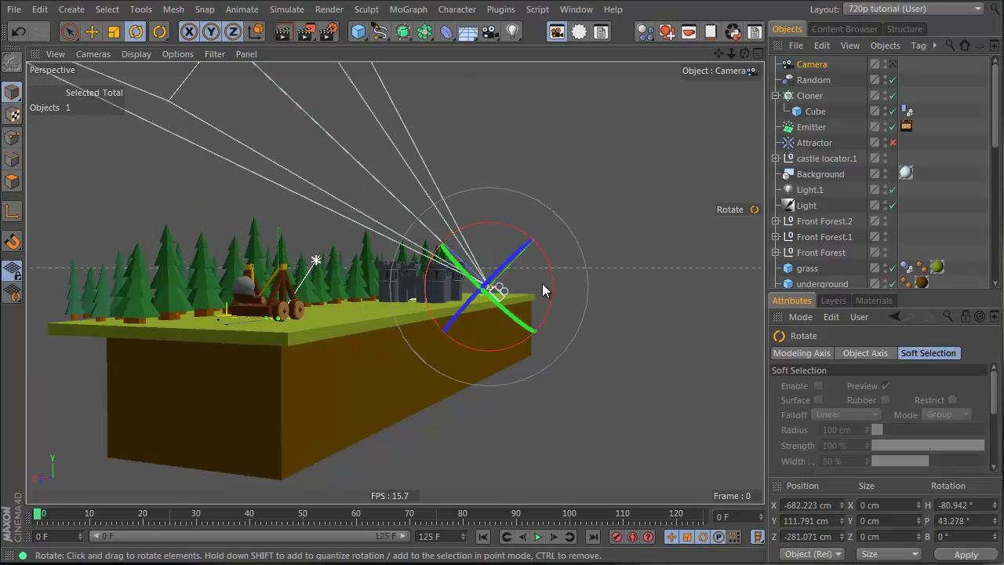
key(ctrl+z)
Create a null object and move it beneath the camera, to about X -685 cm and Z -291 cm.
alt+drag(484, 208, 363, 310)
drag(365, 39, 418, 54)
middle_click(564, 149)
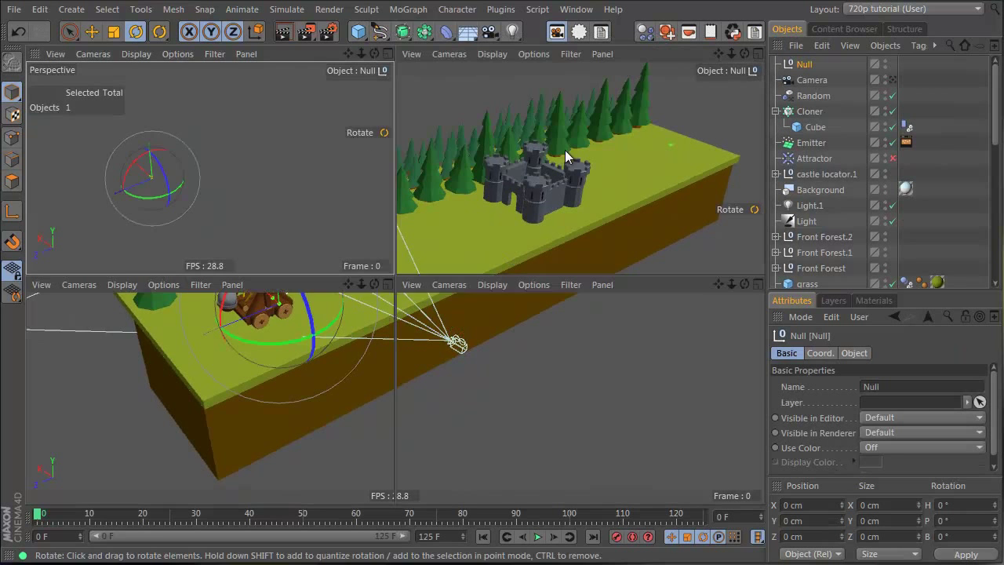
scroll(487, 198, down, 4)
alt+middle_drag(507, 224, 562, 158)
key(e)
drag(613, 165, 486, 221)
Display the new null as a pentagon with XZ orientation and a radius of 128 cm.
click(797, 66)
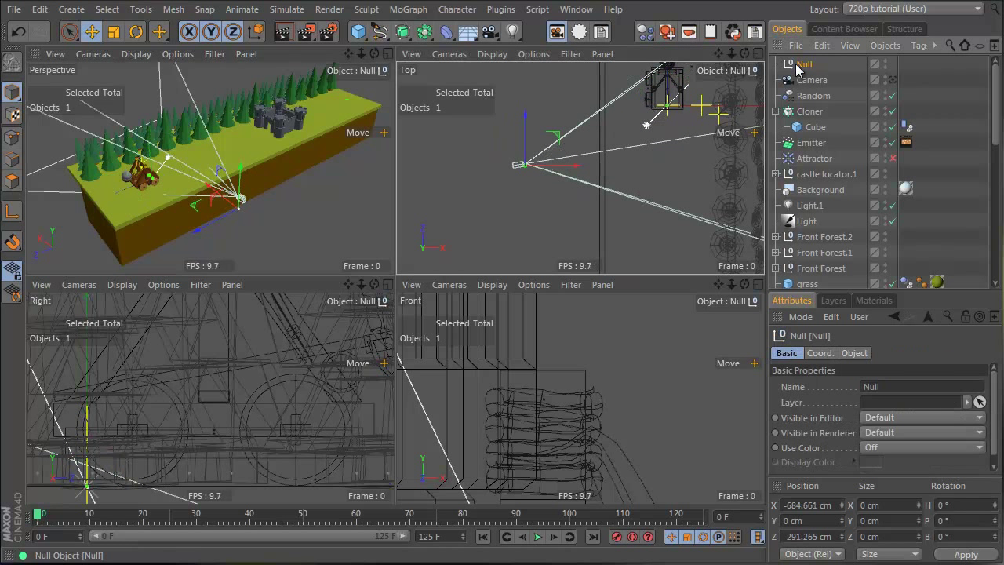
click(853, 352)
click(882, 386)
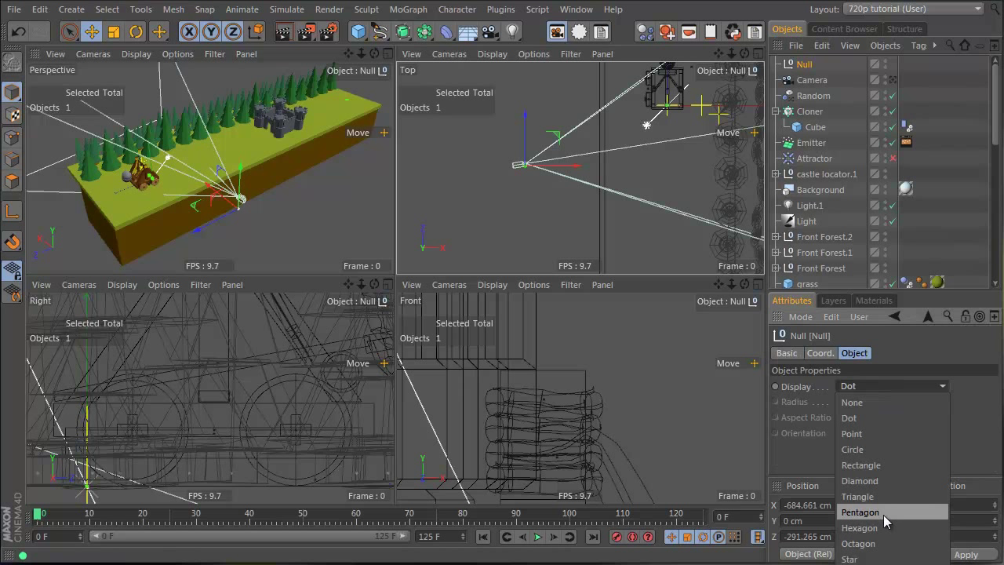
click(883, 514)
click(875, 436)
click(867, 493)
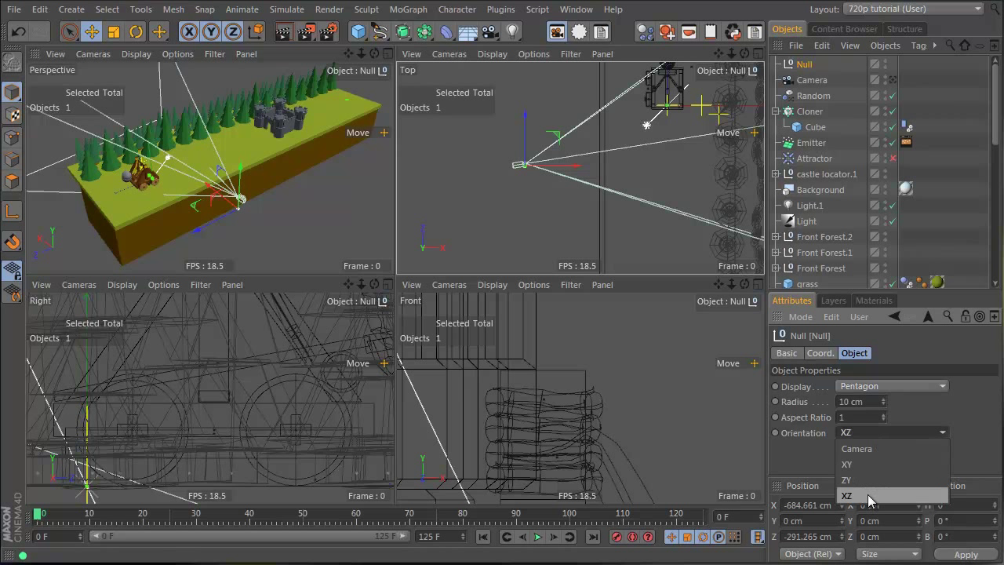
click(883, 398)
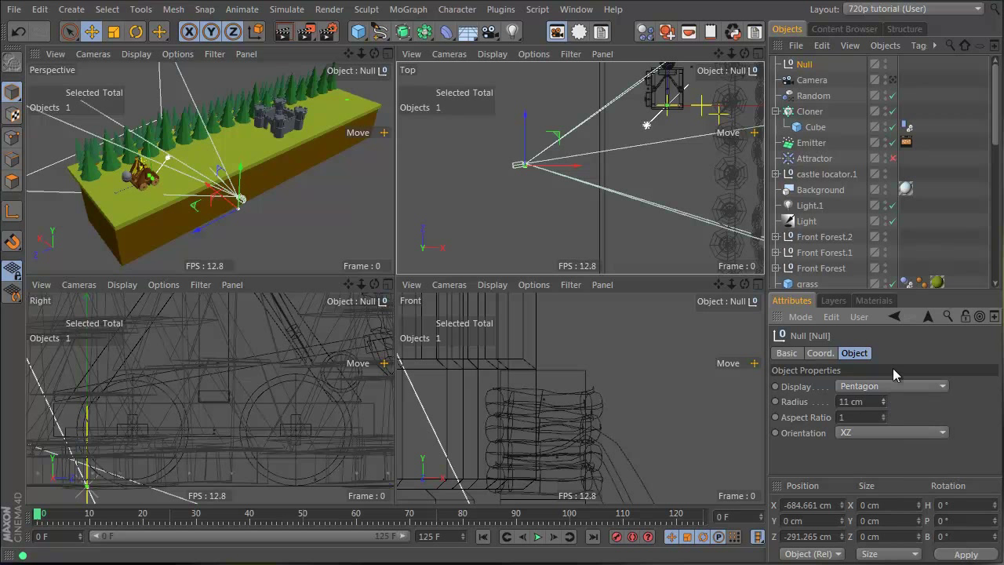
drag(892, 368, 918, 324)
drag(880, 414, 884, 409)
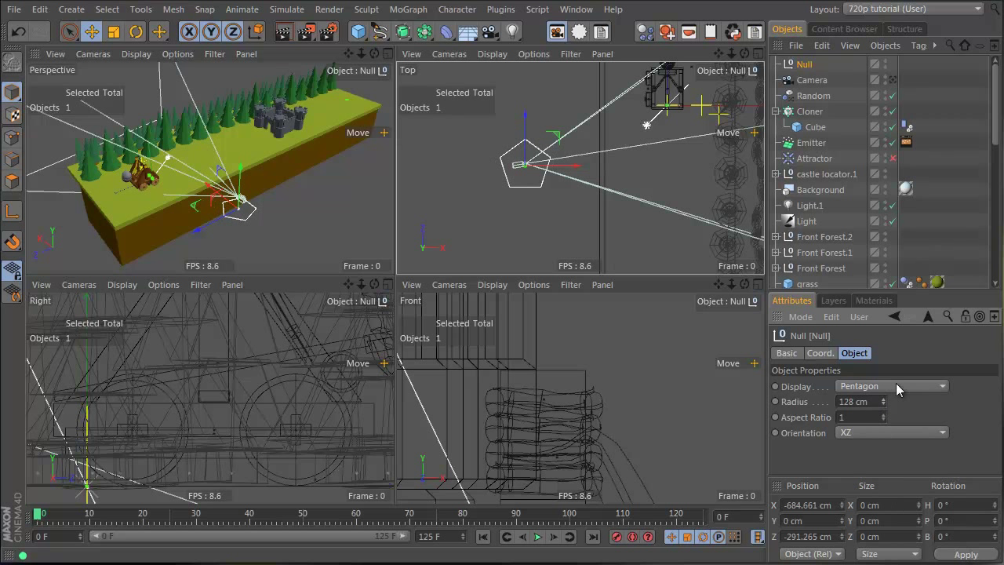
Turn on the null's custom display color and set it to orange (R 255, G 127, B 0).
click(793, 353)
click(902, 449)
click(898, 492)
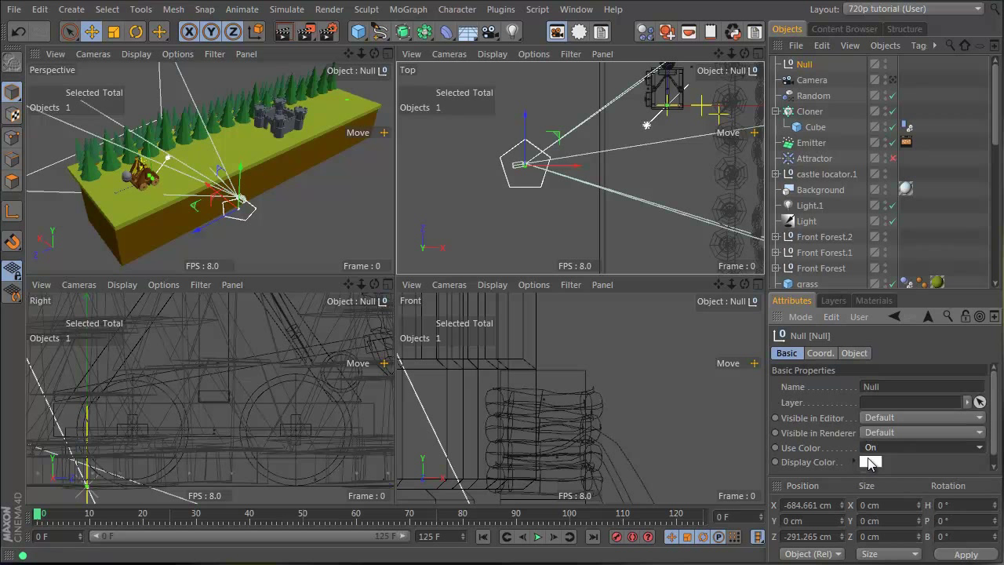
click(868, 462)
drag(849, 400, 918, 377)
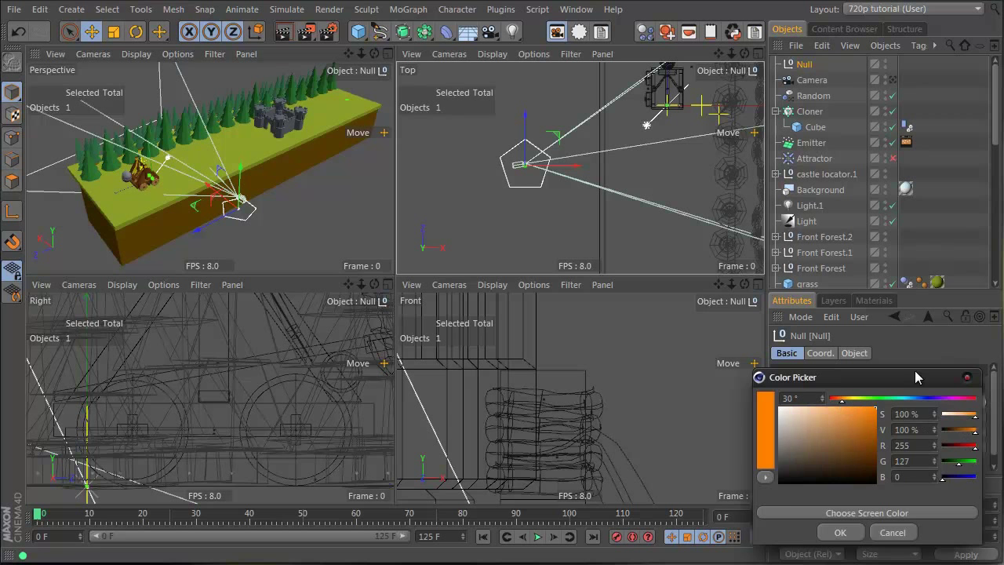
click(839, 532)
middle_click(290, 192)
click(582, 367)
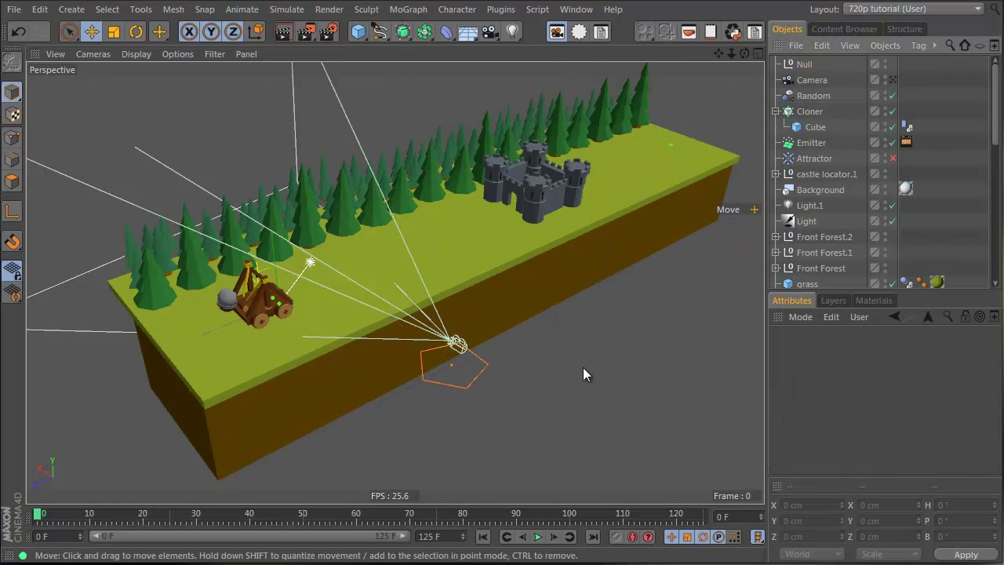
Group the camera inside two nested nulls, one parented under the other.
alt+drag(582, 367, 551, 329)
click(825, 80)
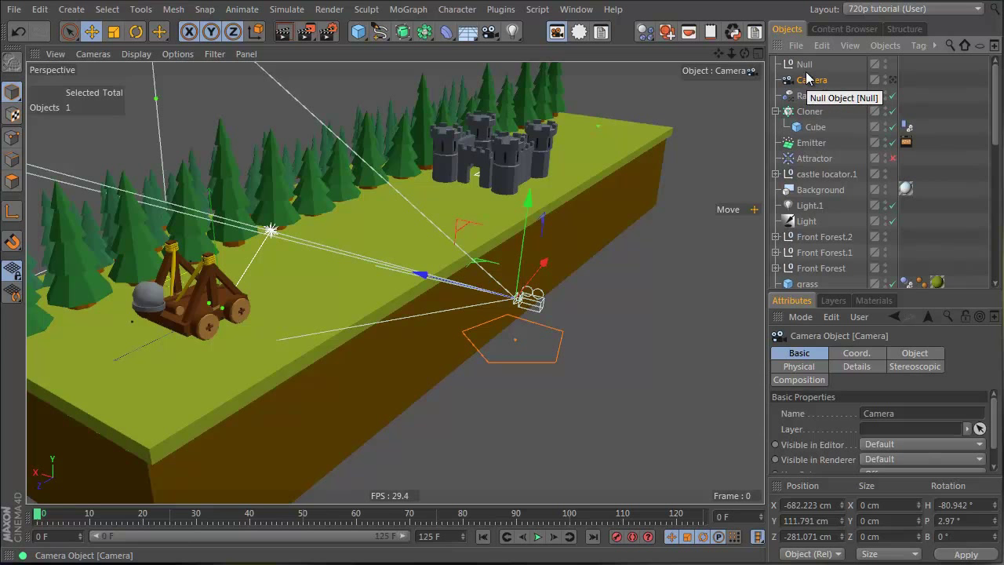
mouse_move(497, 313)
alt+mouse_down()
mouse_move(528, 276)
mouse_move(578, 260)
alt+mouse_up()
mouse_move(579, 261)
alt+right_down()
mouse_move(561, 272)
mouse_move(624, 260)
alt+right_up()
alt+middle_drag(625, 259, 530, 353)
key(alt+g)
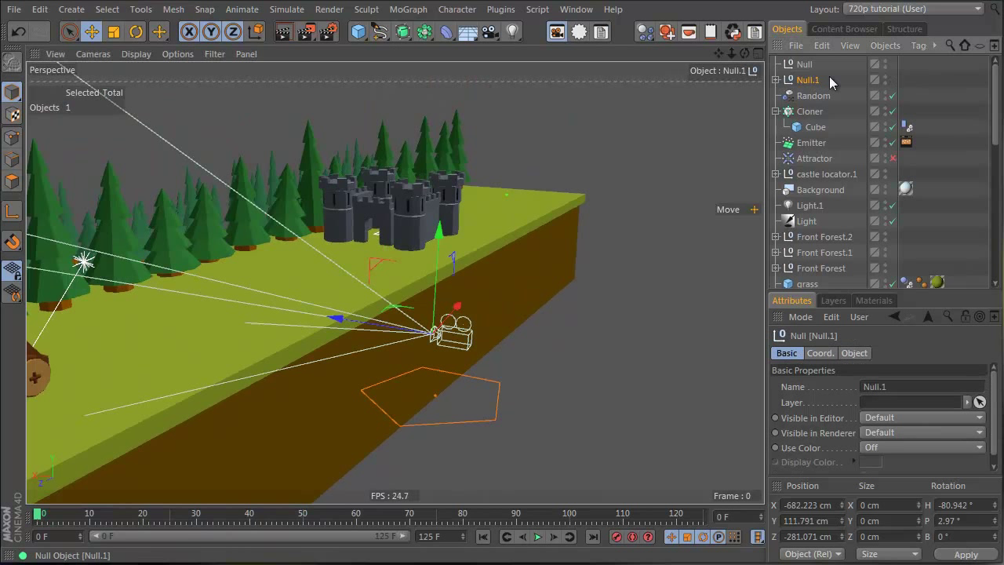
key(alt+g)
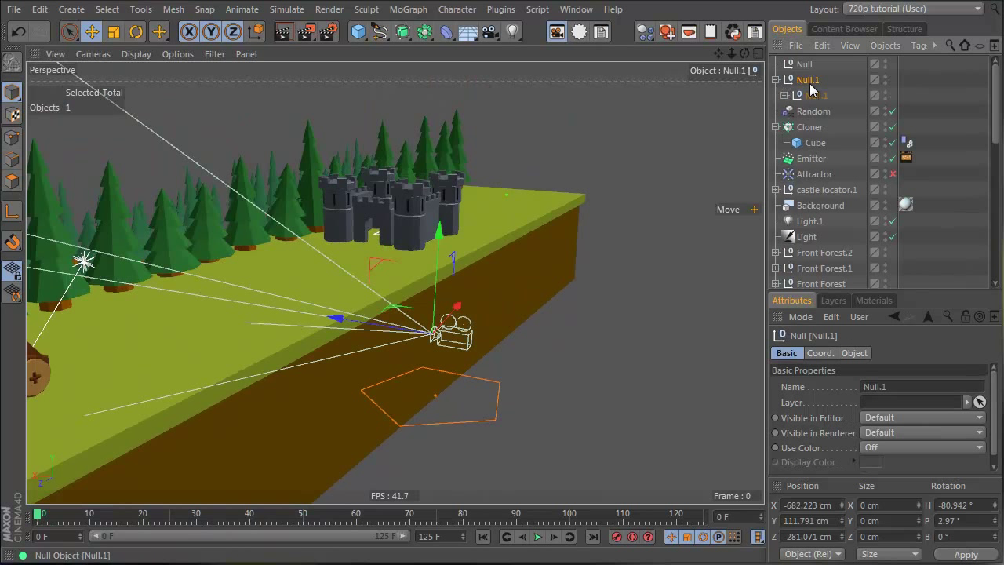
Rename the camera's inner parent null to "pitch null" and the outer one to "rotate null".
click(784, 95)
double_click(820, 96)
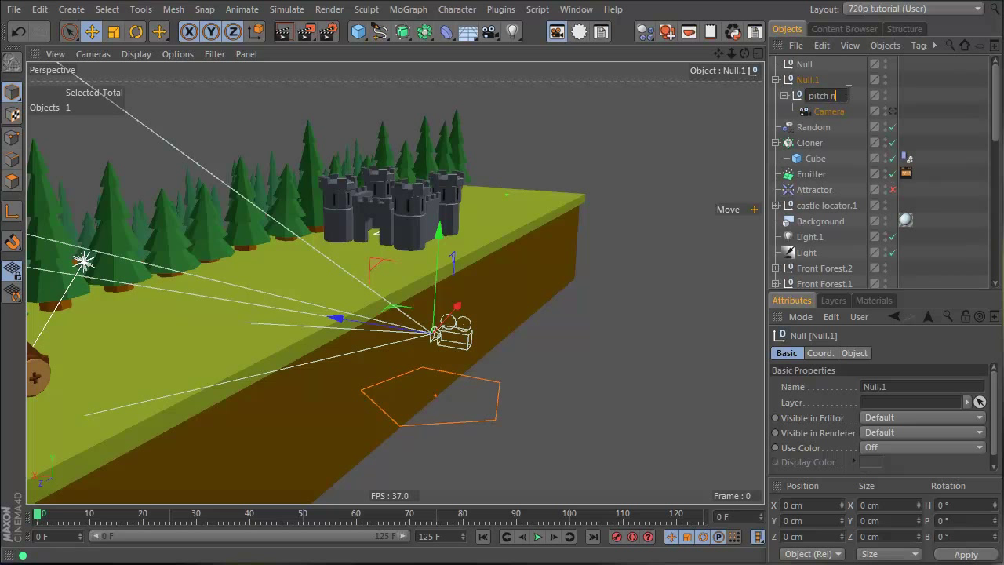
key(Return)
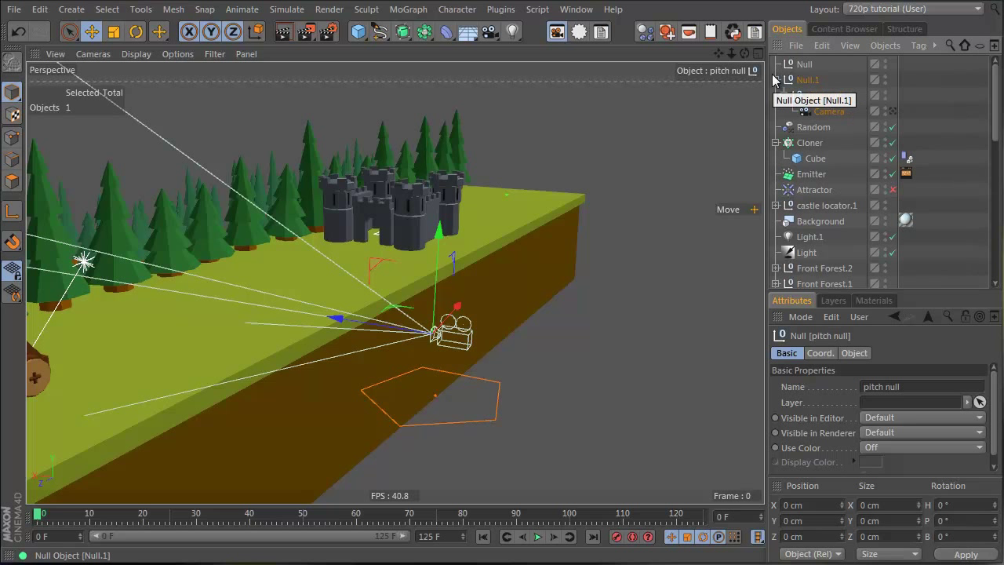
double_click(808, 80)
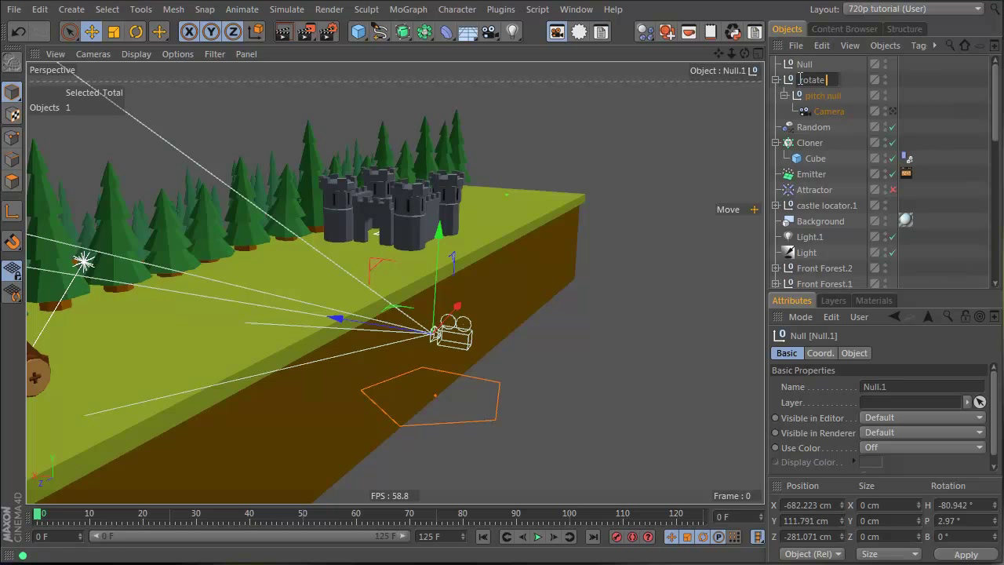
key(Return)
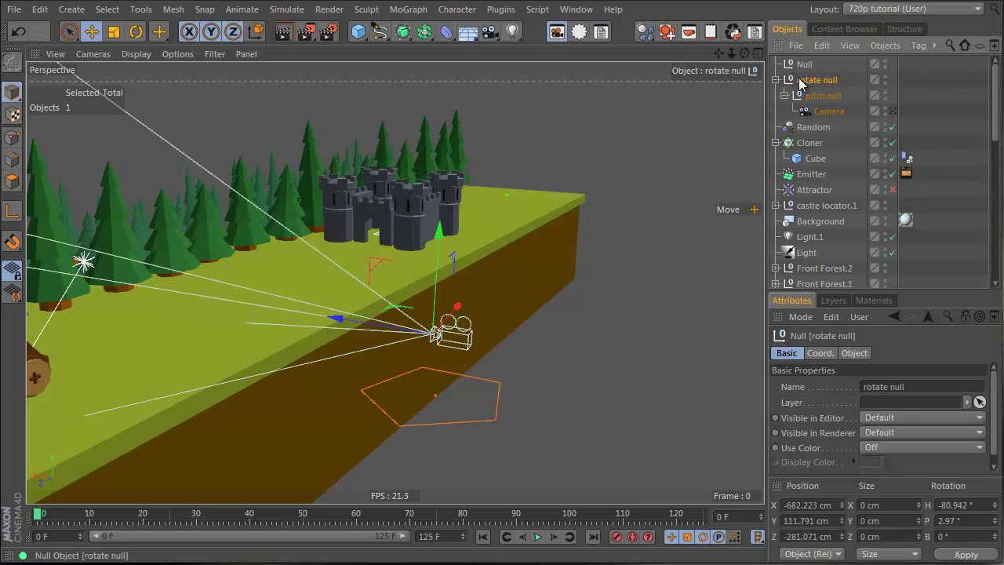
click(828, 114)
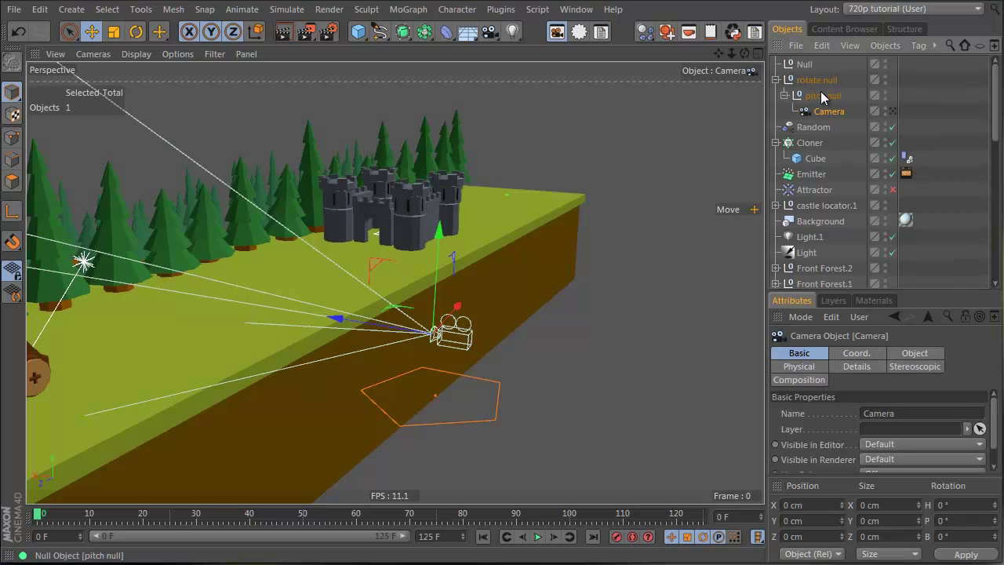
Display the pitch null as a star with ZY orientation and a radius of 42 cm.
click(821, 95)
click(853, 352)
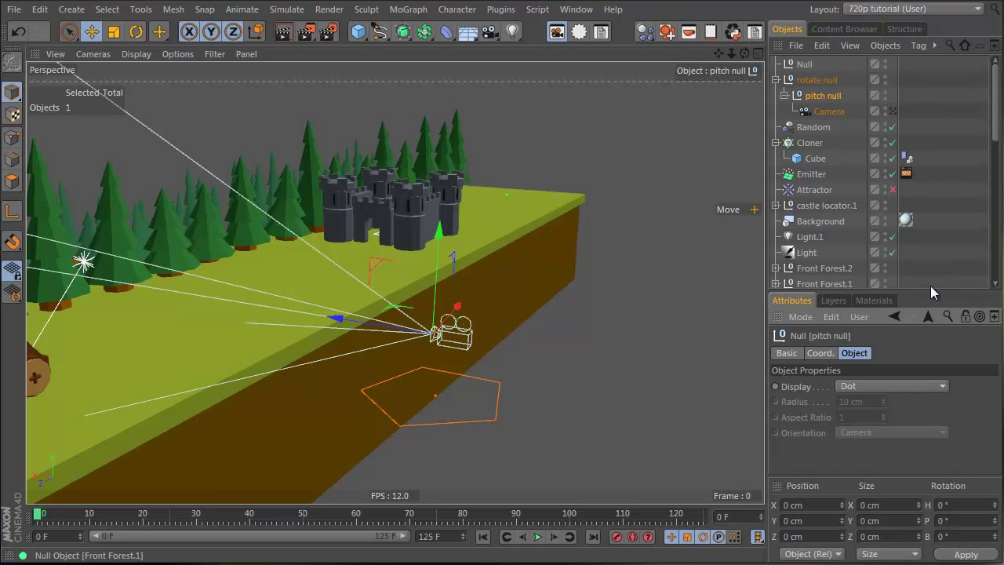
drag(930, 287, 930, 248)
click(876, 345)
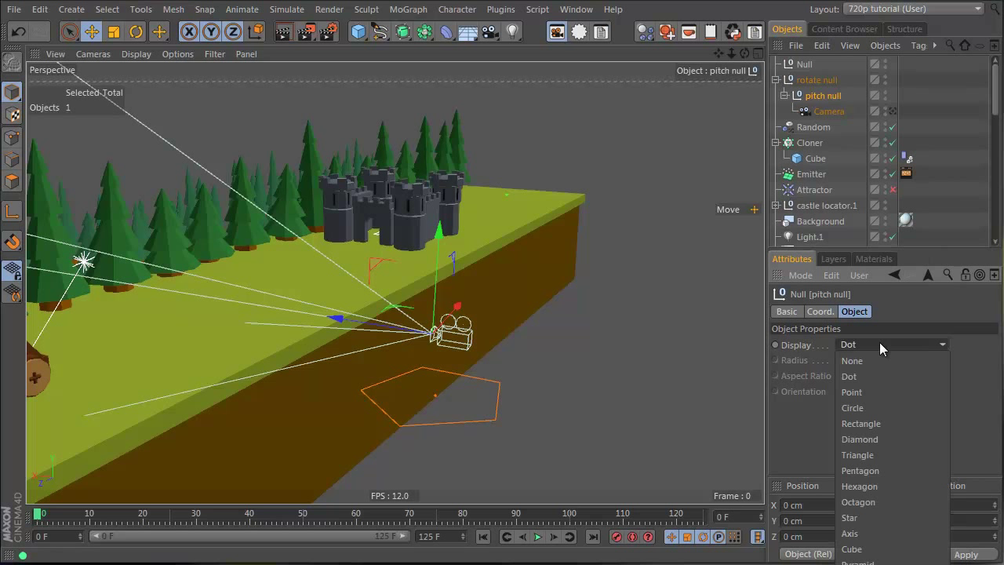
click(894, 517)
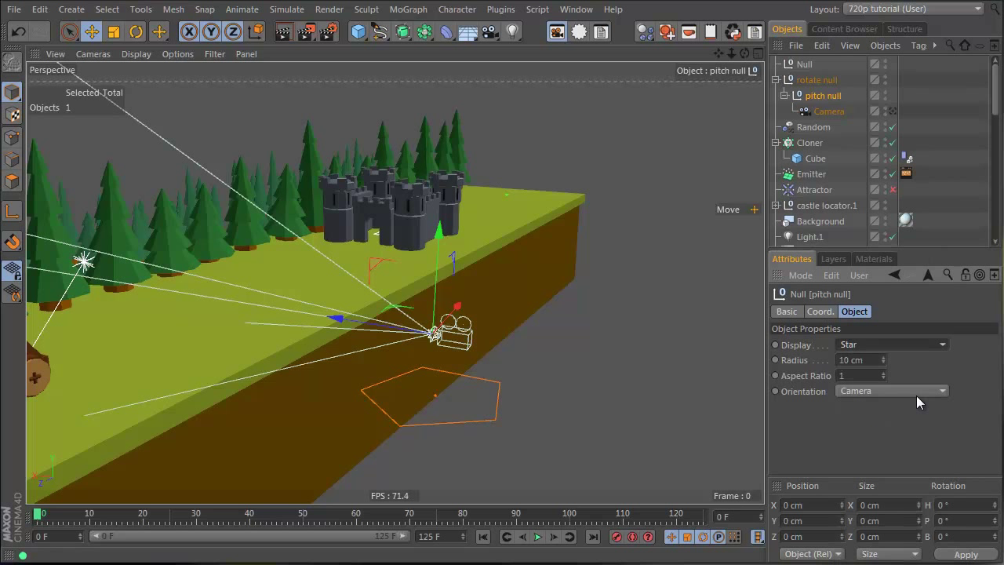
drag(882, 356, 889, 331)
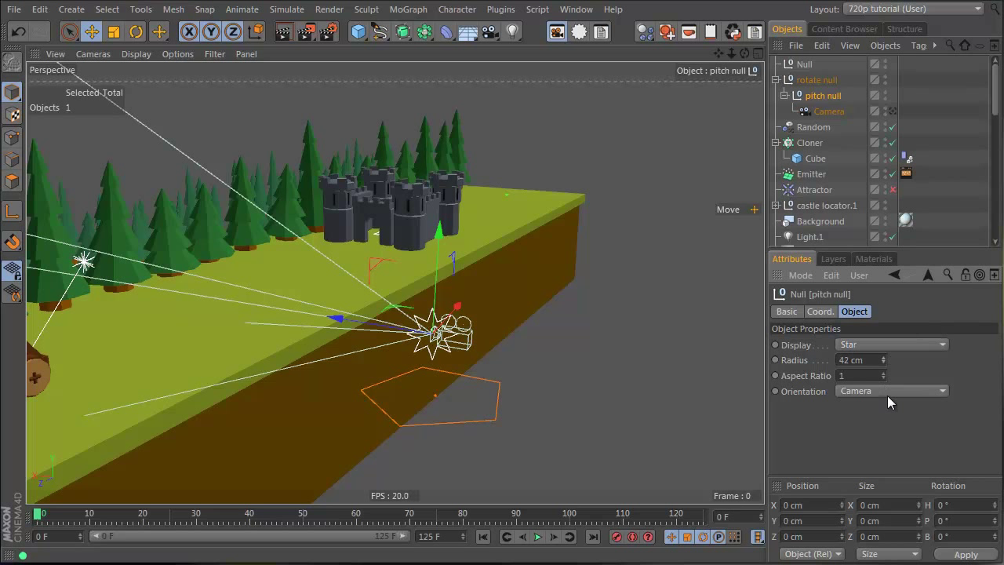
scroll(892, 392, down, 2)
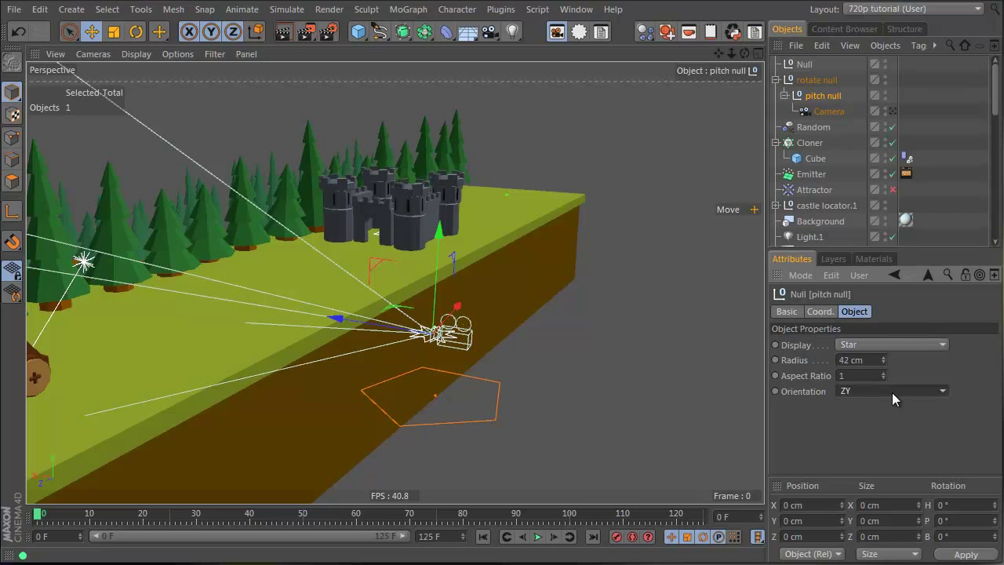
alt+drag(441, 347, 500, 318)
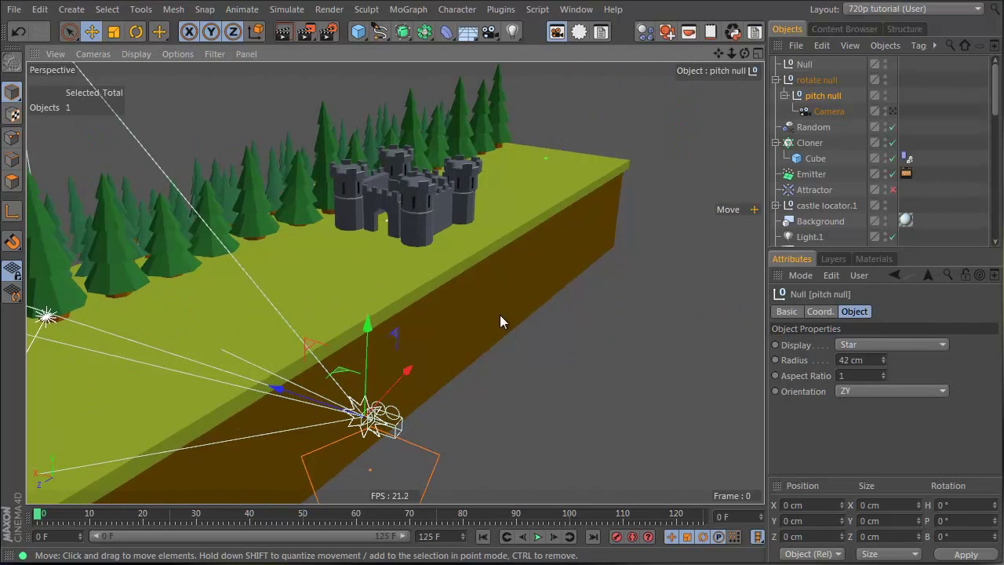
Display the rotate null as a circle with XZ orientation and a radius of 96 cm.
click(874, 82)
click(888, 345)
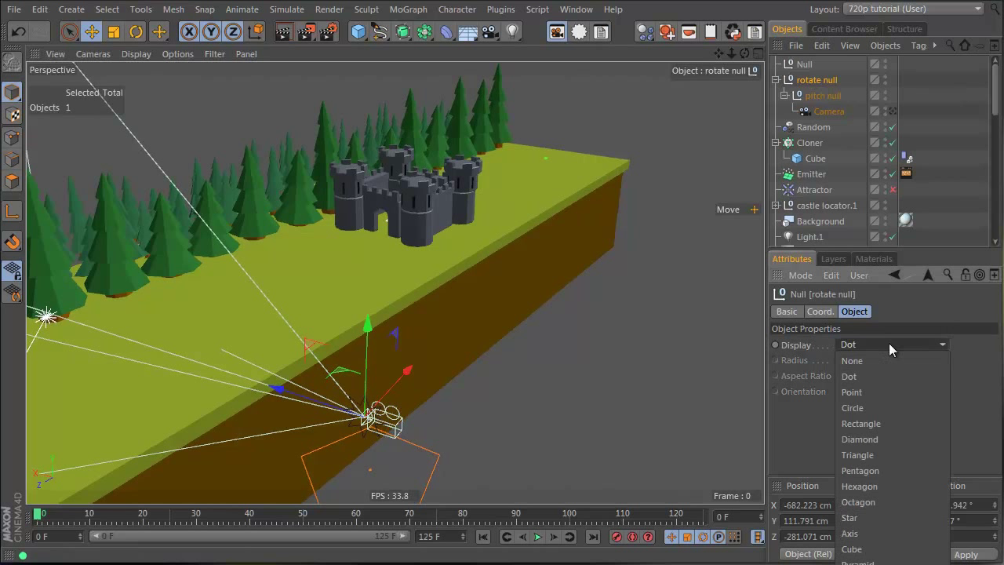
click(876, 406)
scroll(883, 393, down, 3)
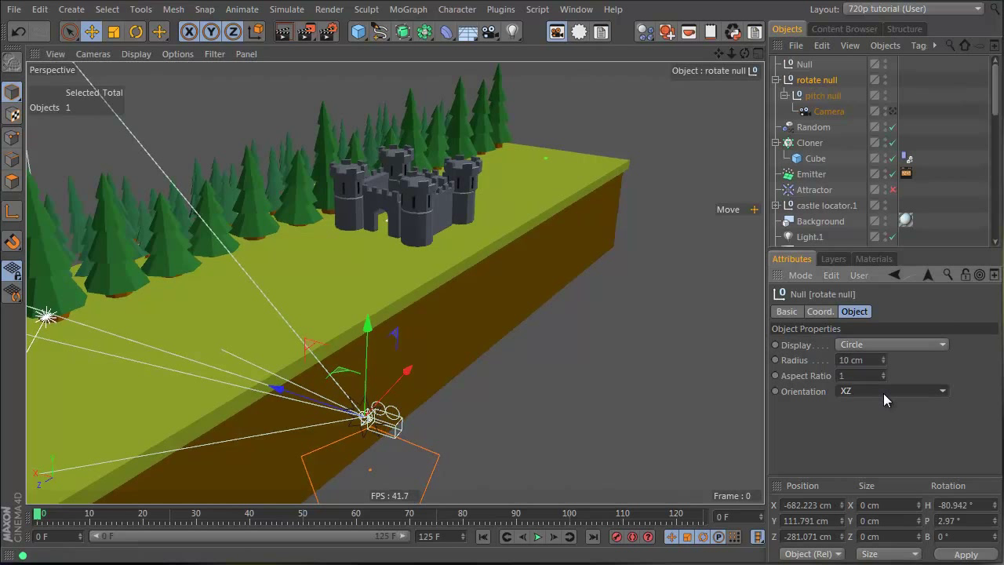
mouse_move(884, 360)
mouse_down()
mouse_move(889, 339)
mouse_move(869, 380)
mouse_move(884, 360)
mouse_up()
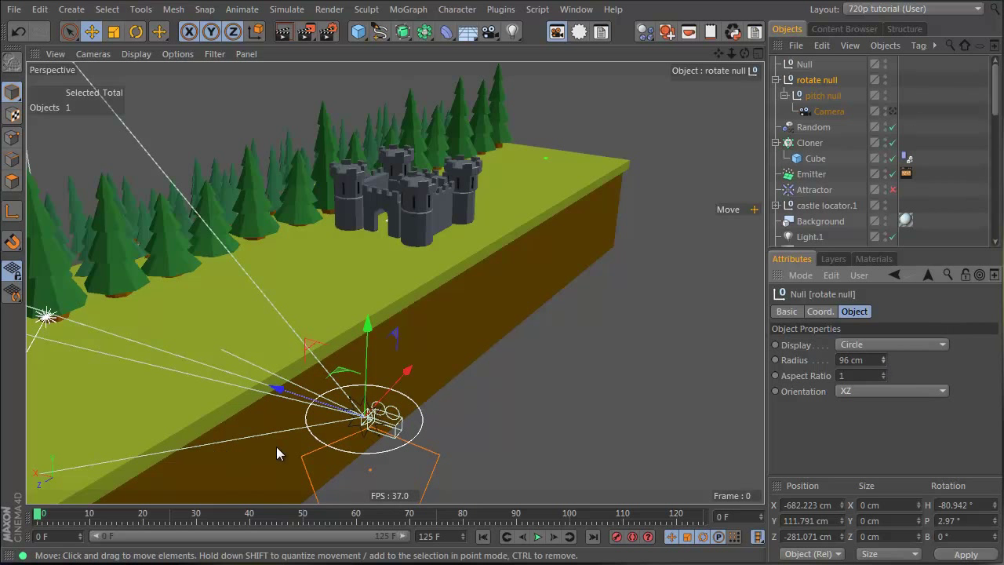
Enlarge the pitch null's star display to a radius of 116 cm.
click(833, 98)
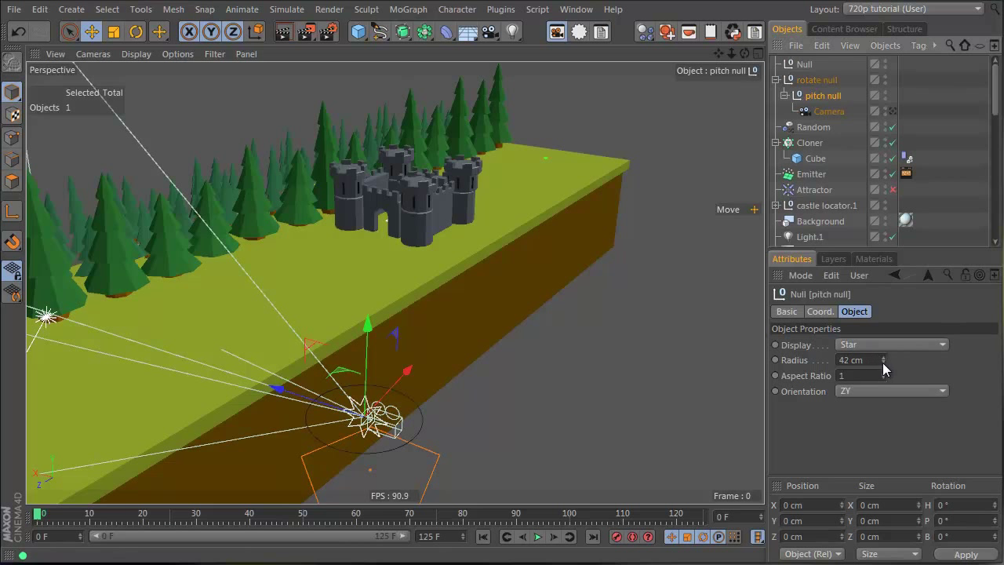
drag(882, 361, 893, 352)
alt+drag(375, 422, 432, 339)
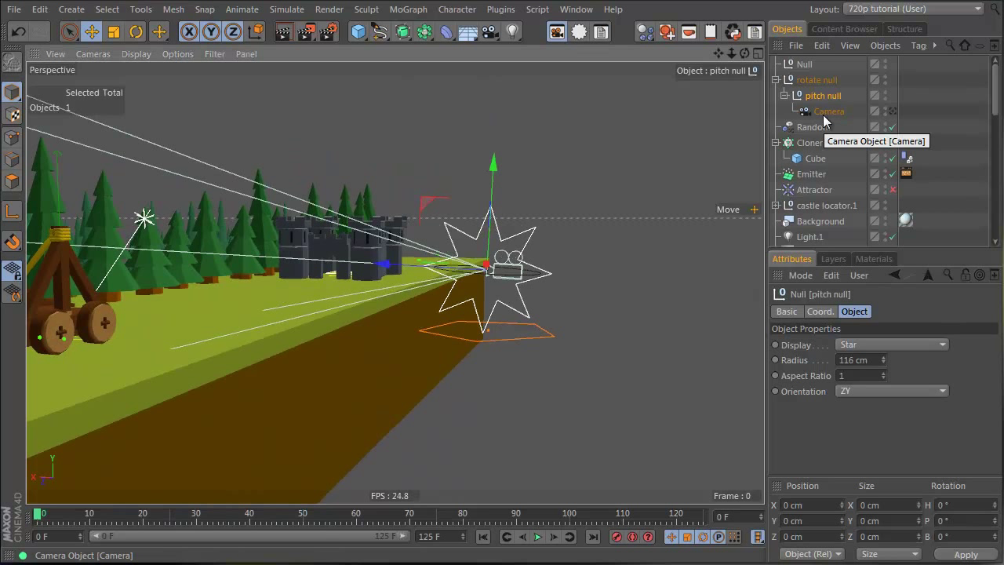
Take the camera out of the pitch null and place it at the top level, above the rotate null.
drag(822, 115, 803, 73)
ctrl+click(817, 95)
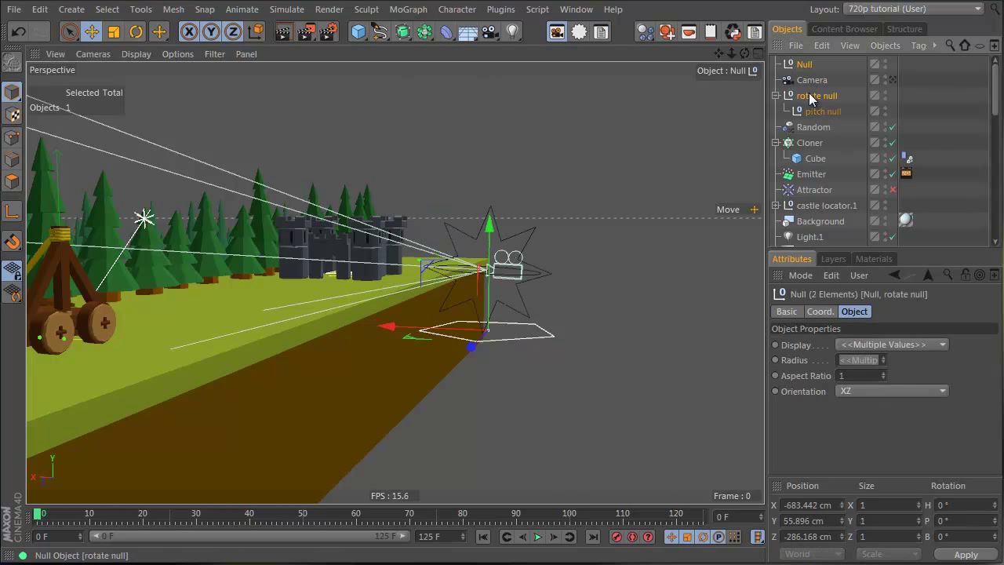
drag(452, 300, 461, 301)
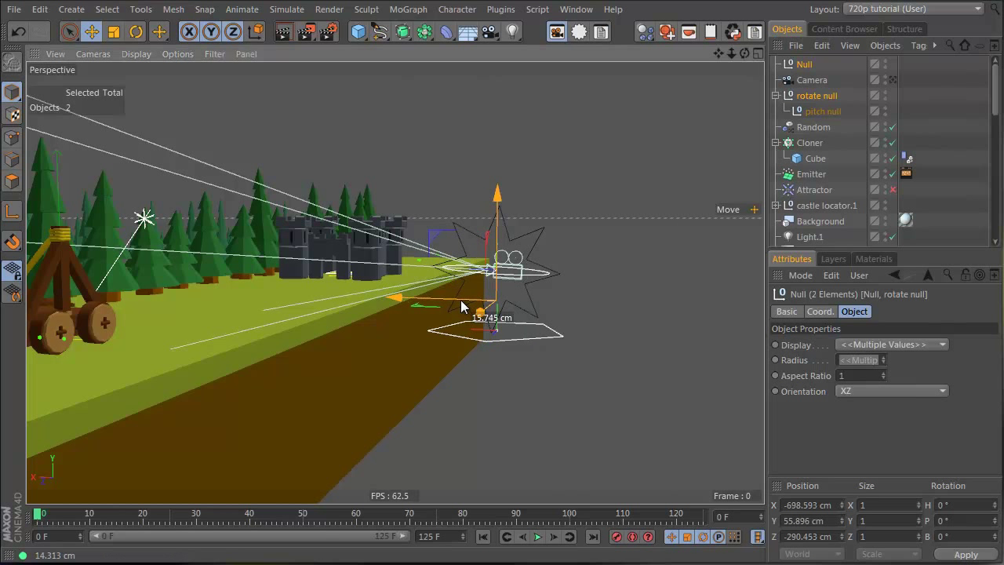
middle_click(500, 207)
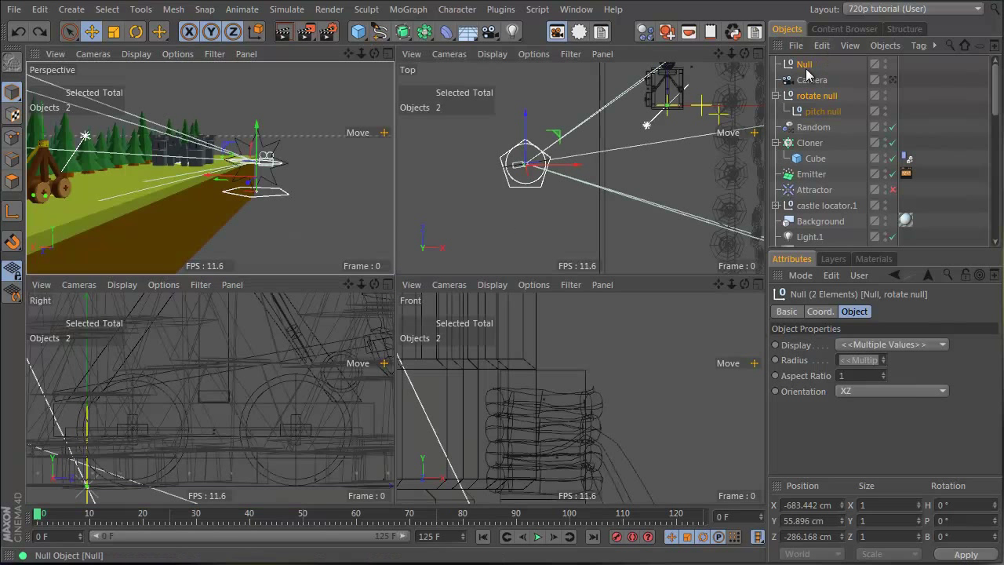
Move only the rotate null back onto the camera body, to about X -714 cm, Y 110 cm, Z -286 cm.
click(820, 100)
click(817, 96)
middle_click(272, 156)
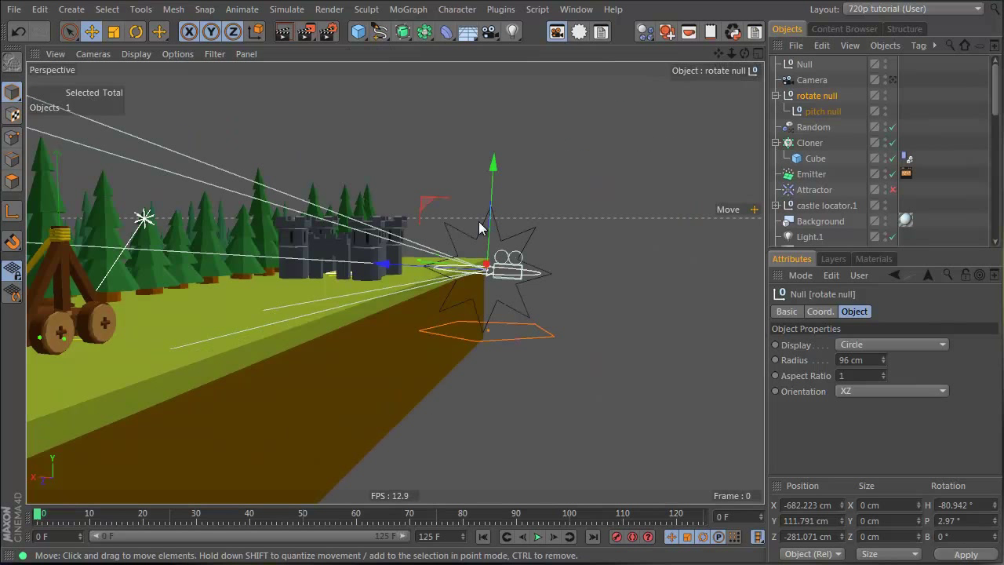
drag(437, 272, 456, 273)
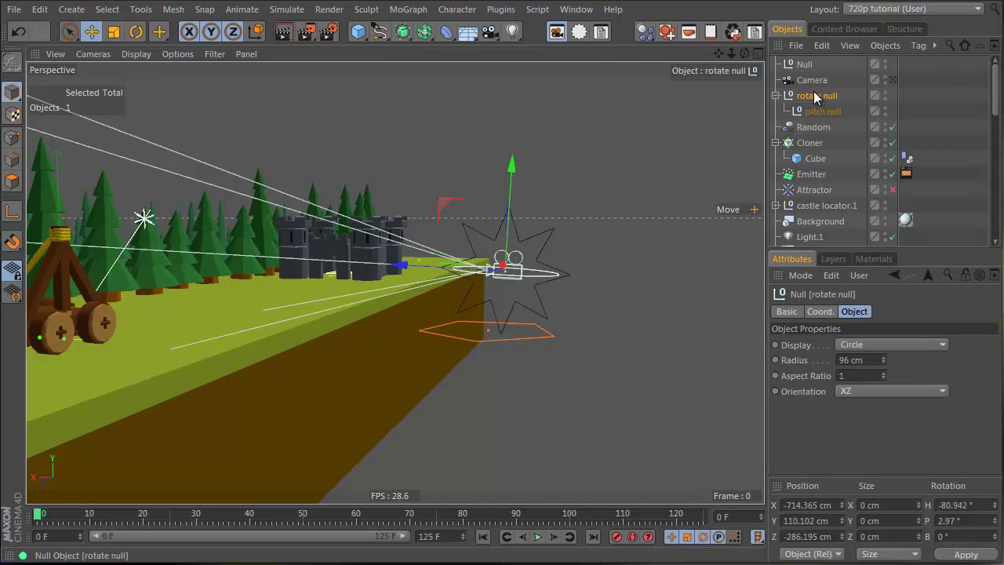
Rename the pentagon-shaped null to "Move null".
double_click(806, 64)
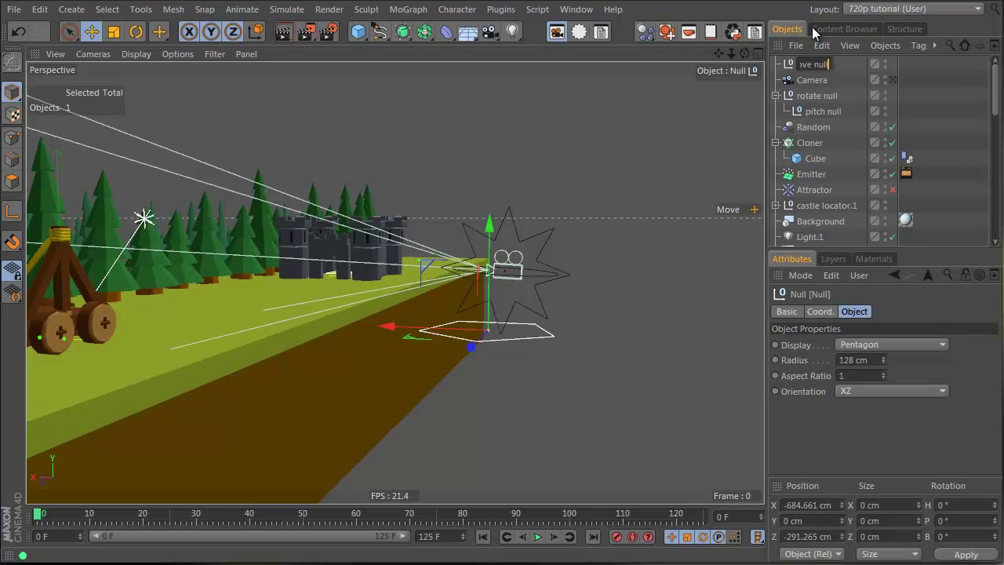
key(Return)
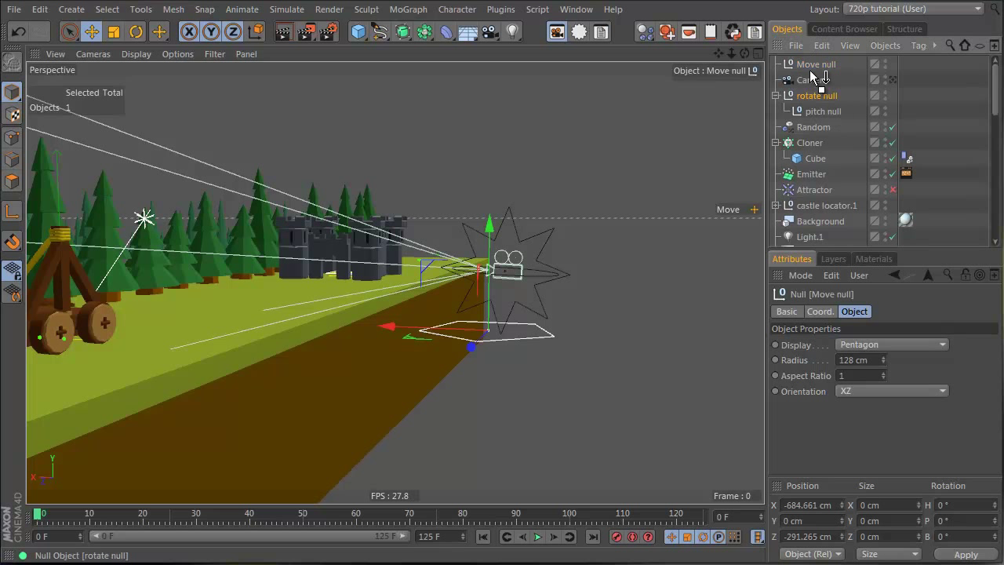
Parent the rotate null under the Move null and the camera under the pitch null.
drag(811, 73, 812, 66)
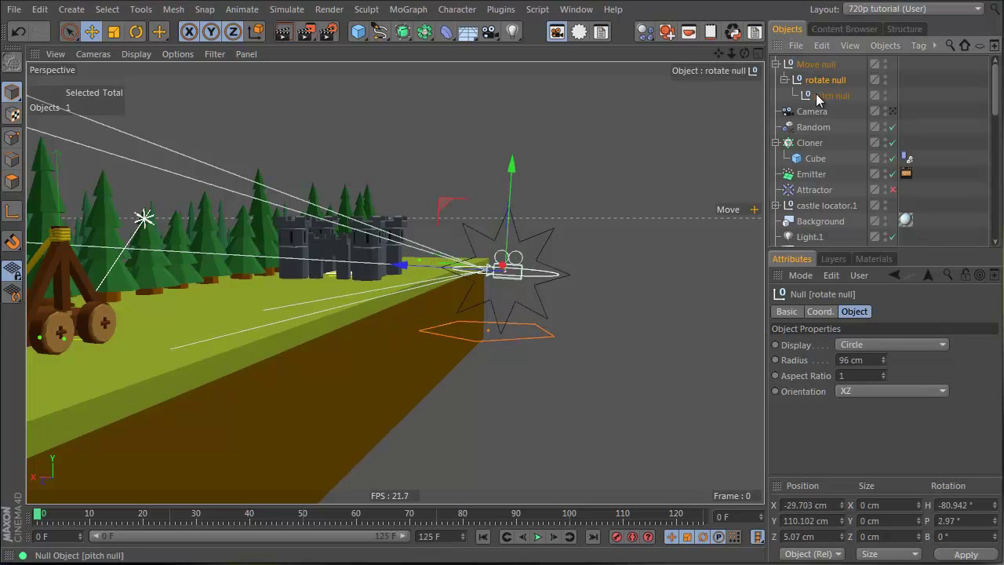
drag(817, 112, 822, 95)
click(754, 180)
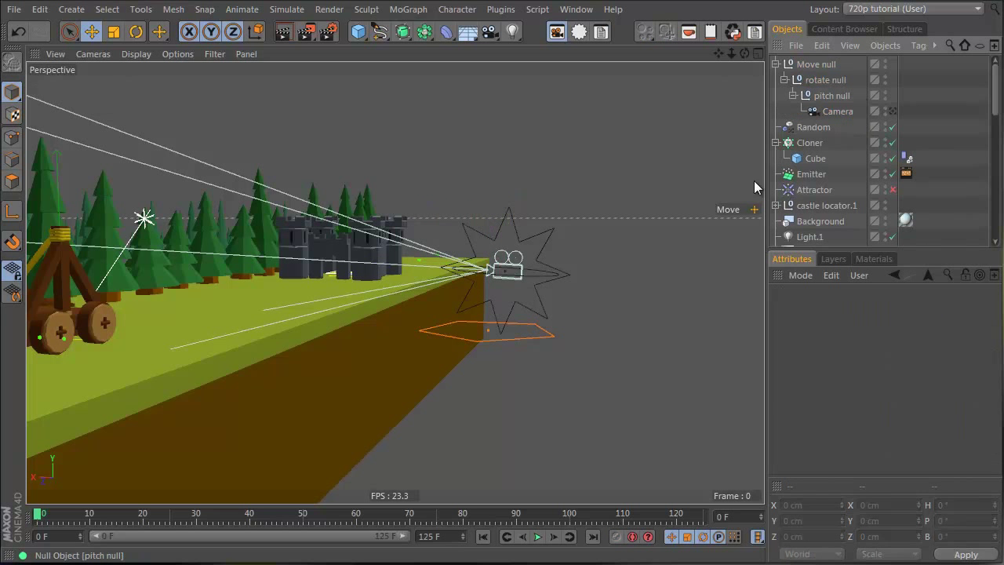
Turn on the custom display color for both the rotate and pitch nulls and set it to light blue (R 0, G 174, B 255).
alt+drag(520, 273, 446, 361)
alt+right_drag(556, 247, 618, 241)
click(825, 80)
ctrl+click(826, 97)
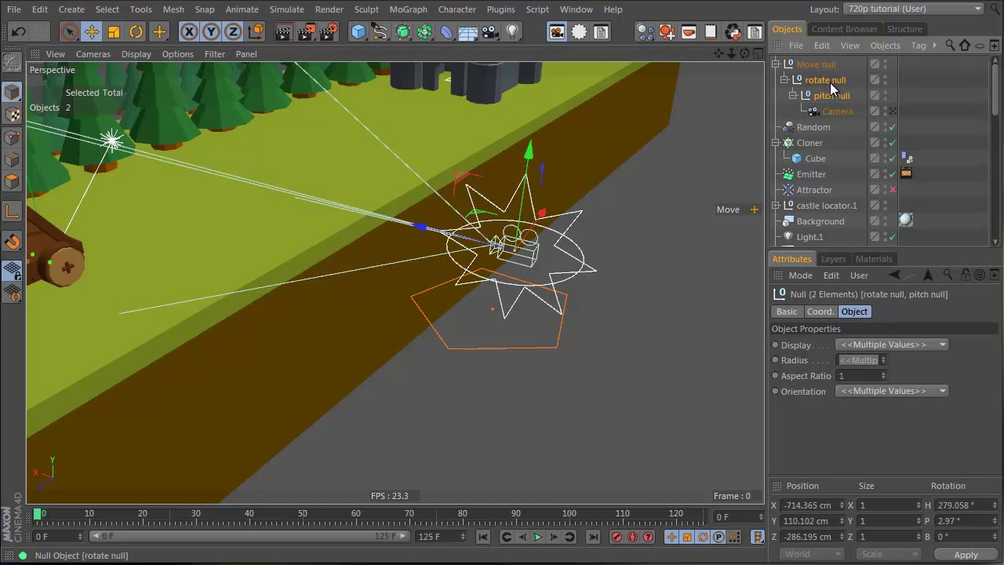
click(786, 311)
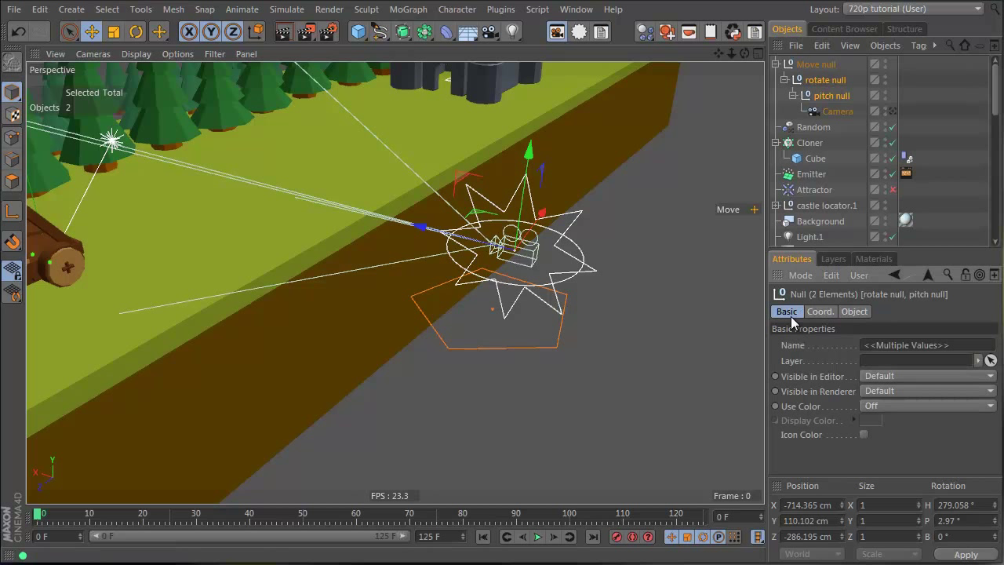
click(901, 403)
click(888, 451)
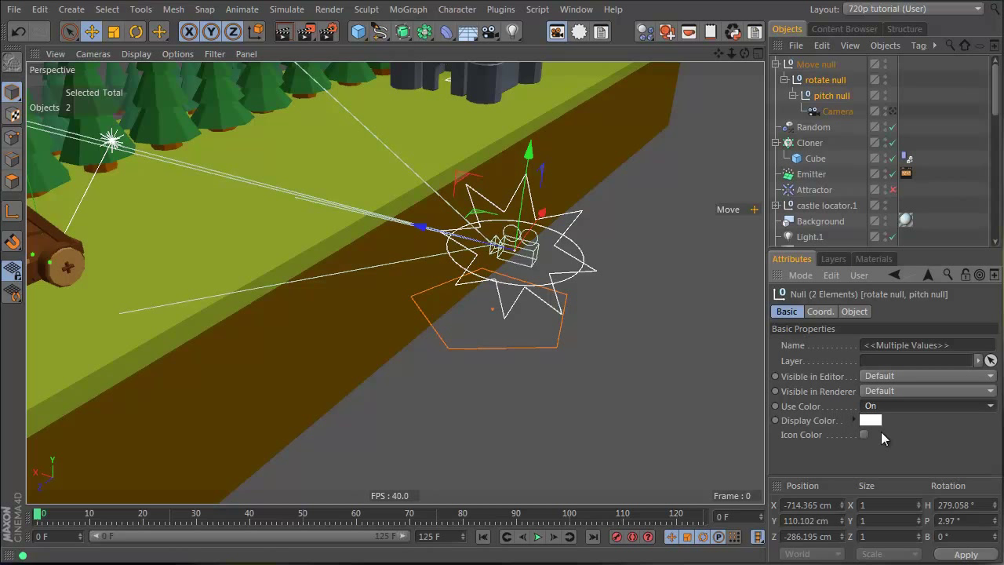
click(871, 418)
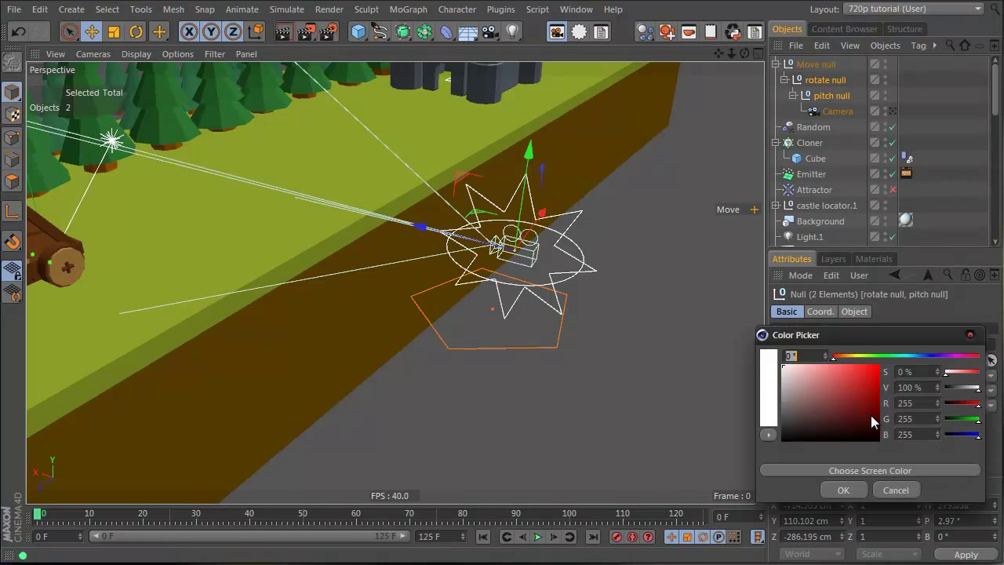
click(878, 366)
click(844, 490)
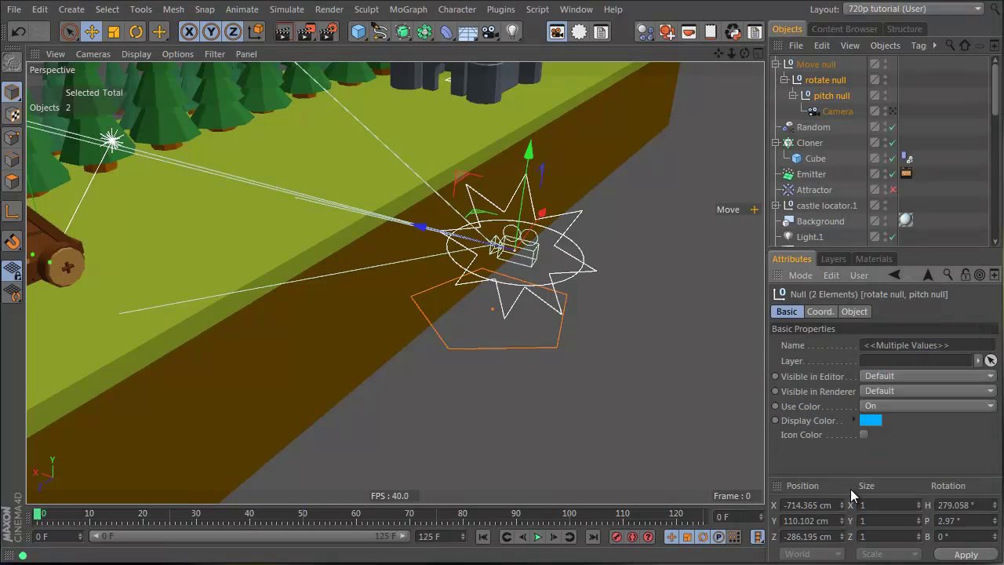
Change the pitch null's display color to pink (R 255, G 87, B 210).
click(831, 96)
click(871, 419)
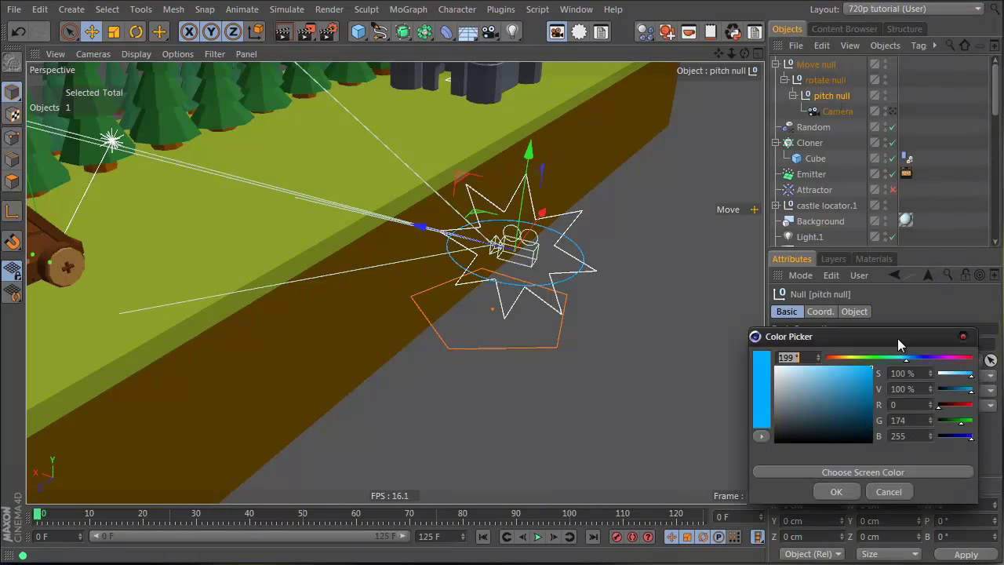
click(952, 358)
click(840, 375)
drag(840, 375, 838, 354)
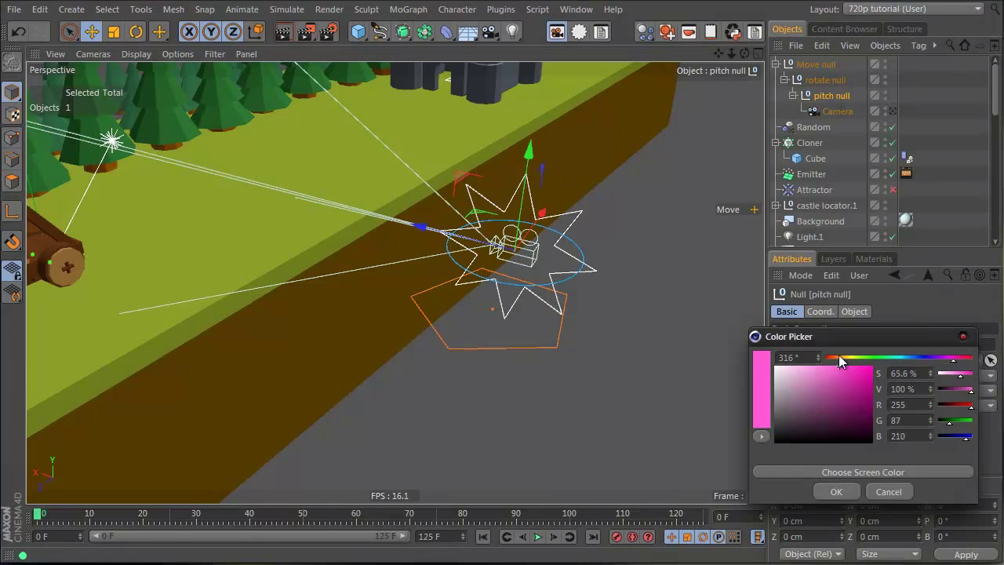
click(840, 490)
click(925, 125)
mouse_move(523, 295)
alt+mouse_down()
mouse_move(404, 277)
mouse_move(567, 233)
mouse_move(294, 228)
mouse_move(354, 305)
mouse_move(507, 267)
mouse_move(720, 141)
alt+mouse_up()
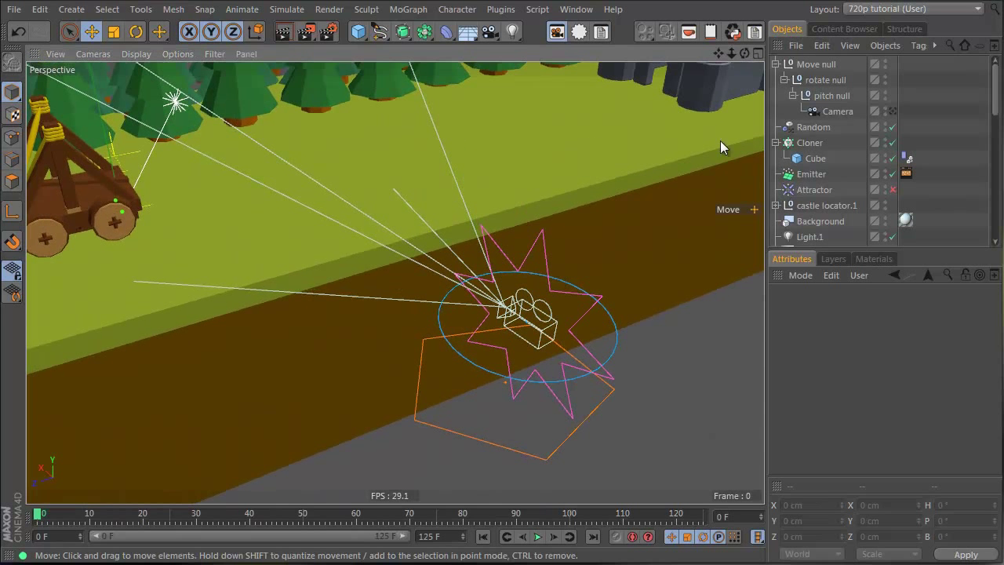
Show all four views and look through the camera in the perspective view.
click(828, 96)
click(825, 80)
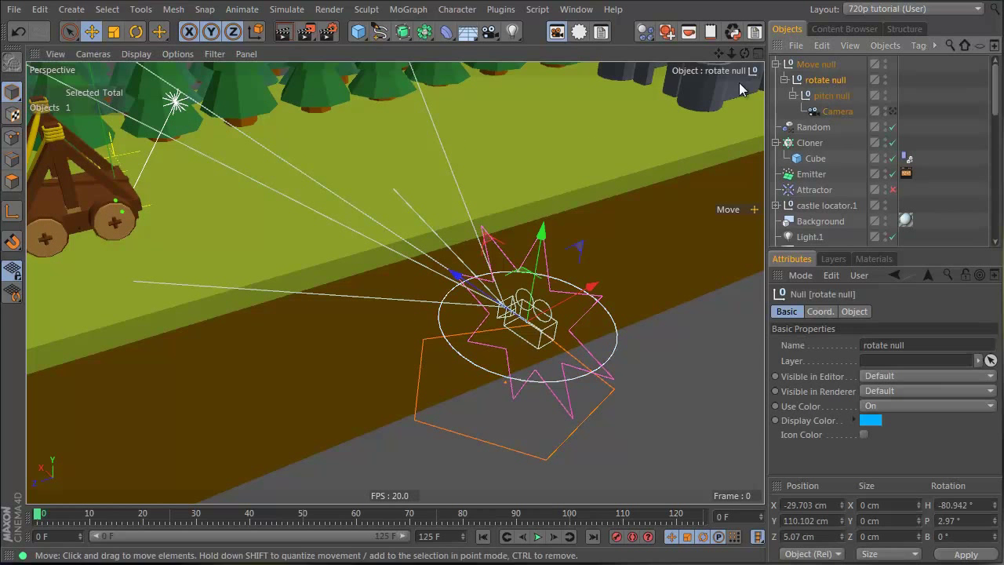
alt+drag(541, 250, 502, 259)
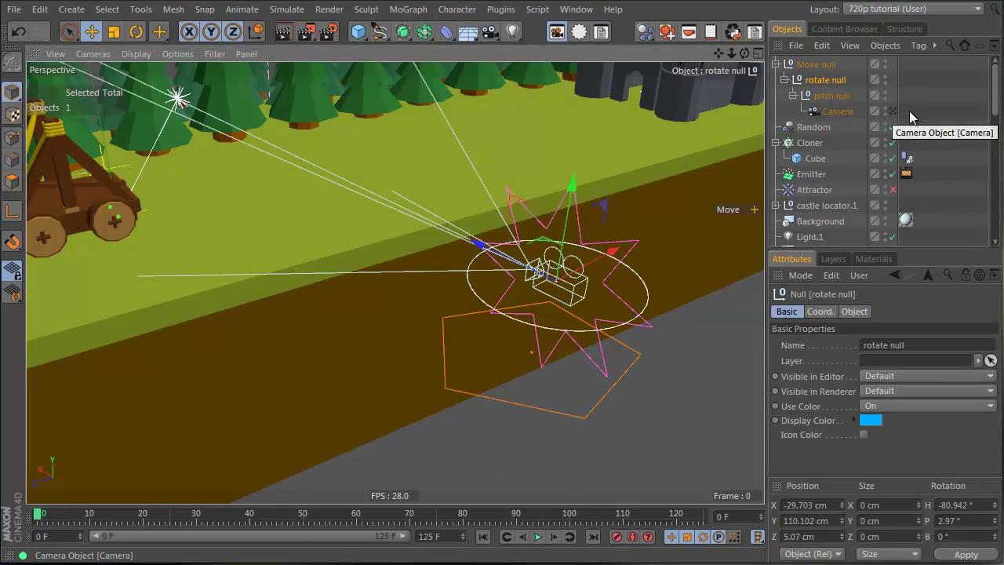
middle_click(646, 127)
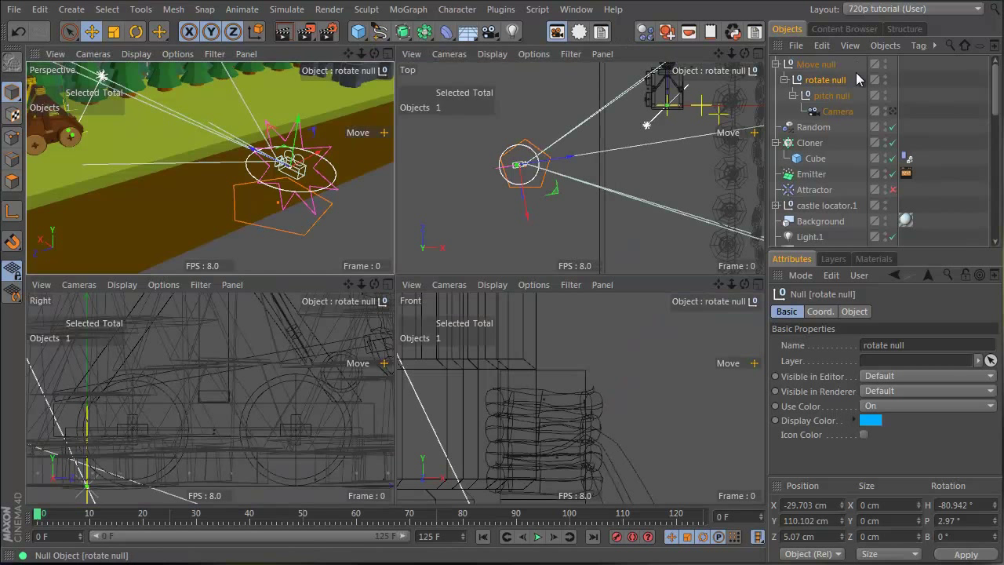
click(892, 112)
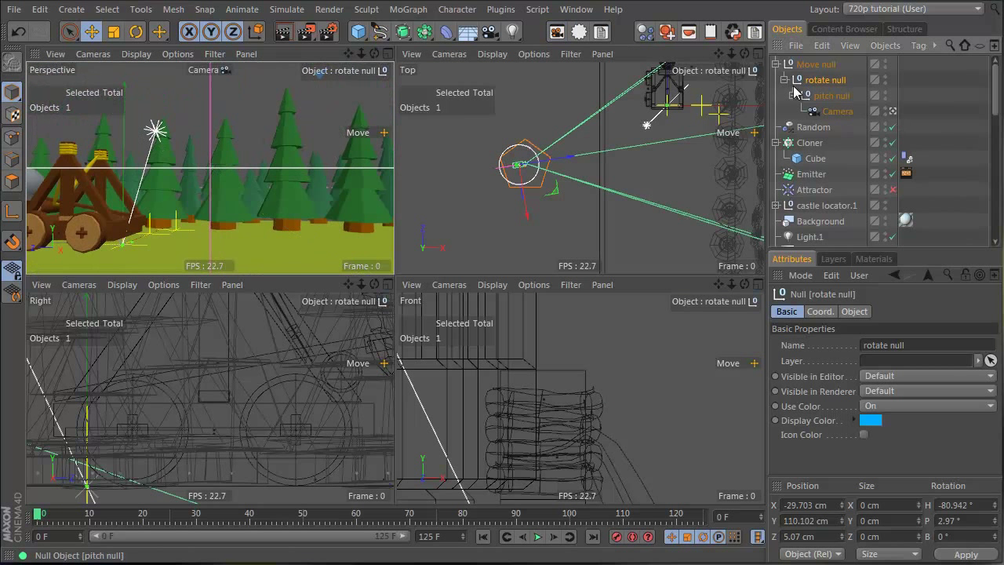
Rotate the pitch null to a pitch of about 7.7° in the top view.
click(825, 96)
key(r)
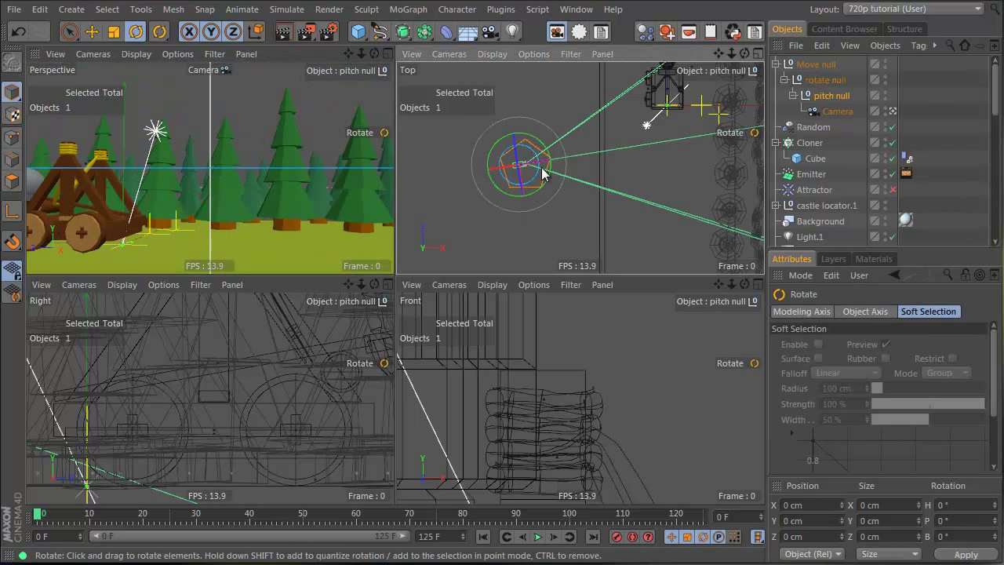
drag(542, 161, 545, 178)
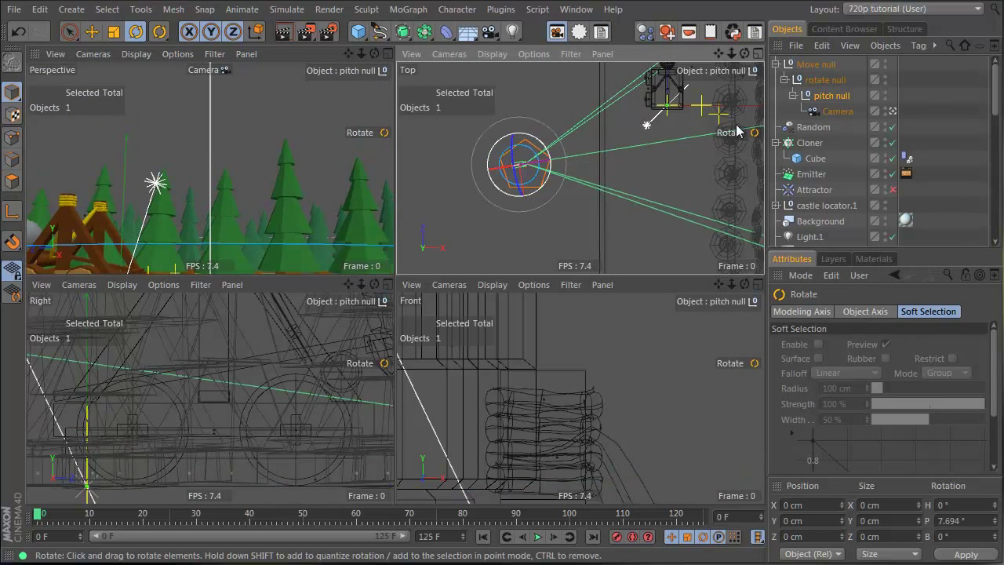
Try turning the rotate null in the top view to test the rig, and undo that rotation.
click(824, 79)
drag(606, 121, 607, 159)
key(ctrl+z)
key(ctrl+z)
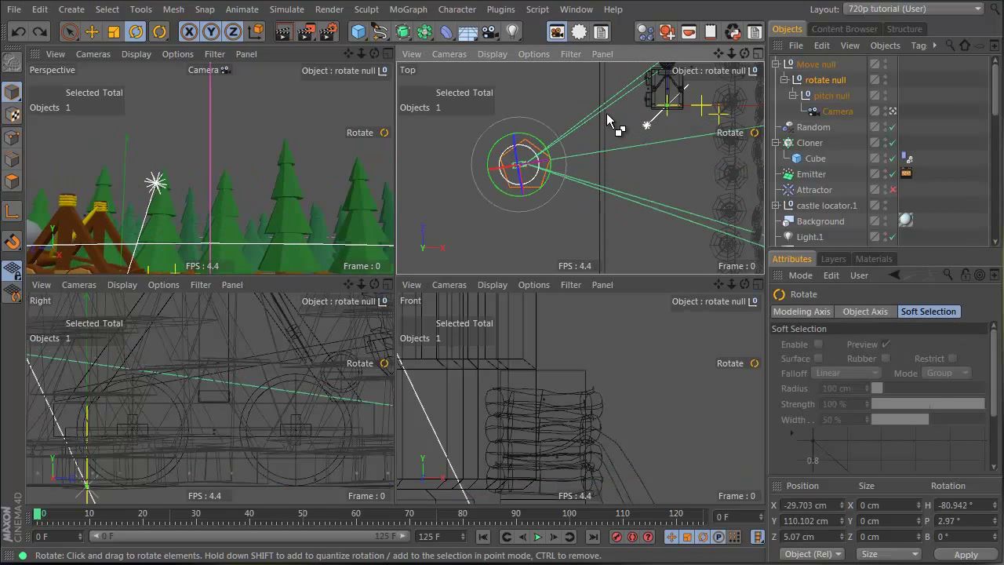
Undo the pitch null's tilt, and try turning the pitch null and tilting the rotate null to about 10.8° in the top view.
key(ctrl+z)
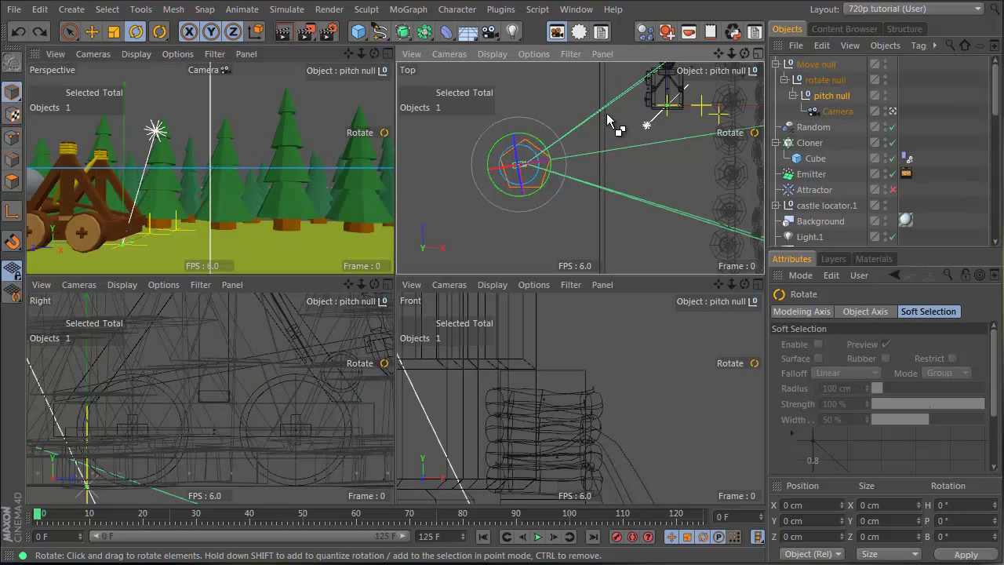
click(832, 95)
drag(567, 125, 593, 144)
click(838, 81)
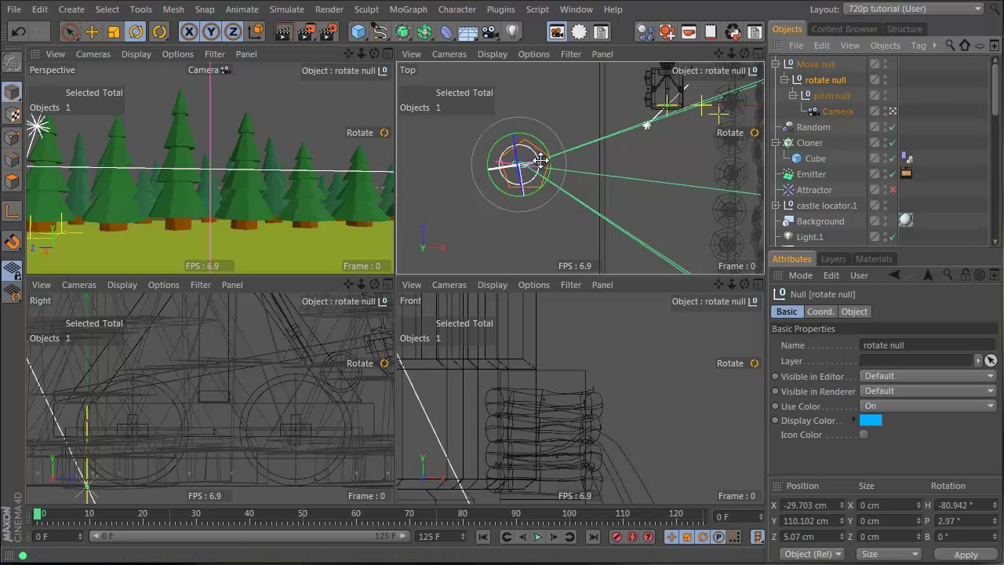
drag(542, 160, 527, 167)
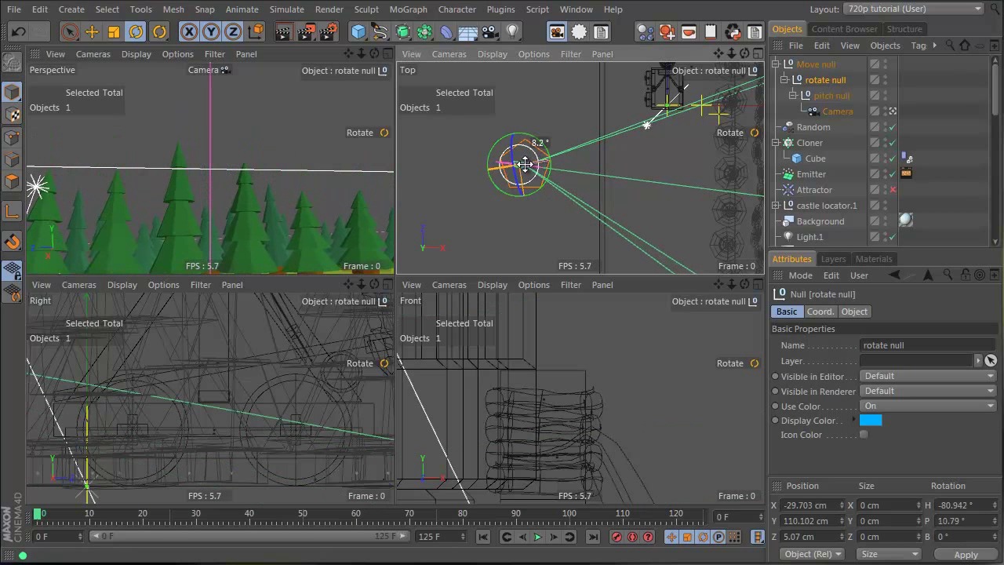
Try turning the pitch null to a heading of about 6.7° in the top view, and undo the recent rotations.
click(860, 99)
drag(636, 181, 628, 136)
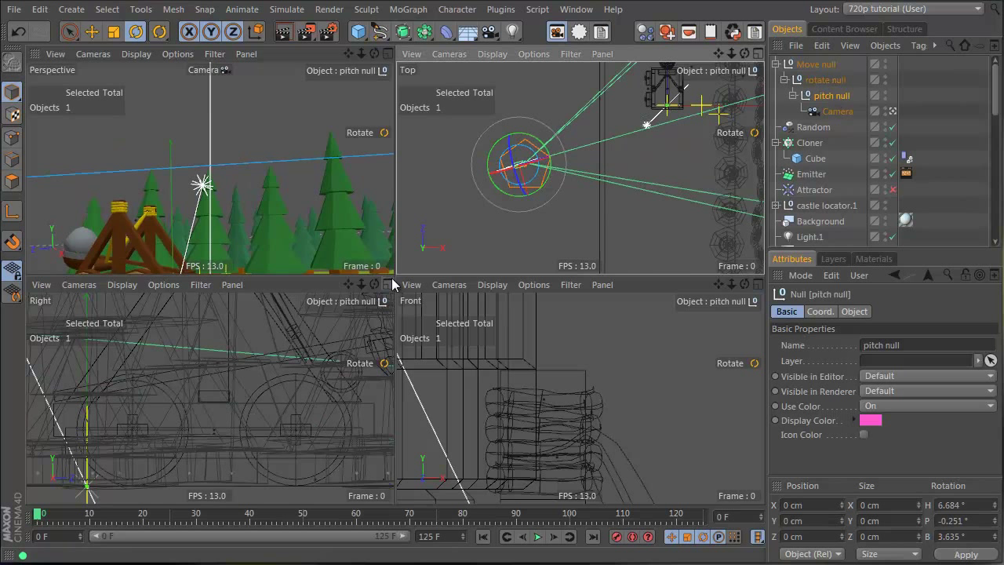
key(ctrl+z)
key(ctrl+z)
key(ctrl+z)
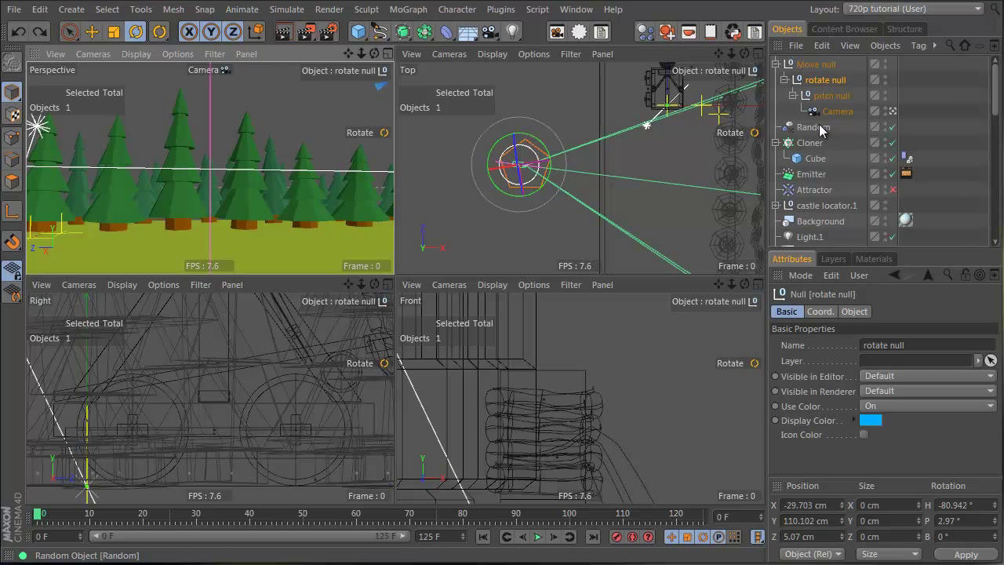
Tilt the rotate null to a pitch of about 18.9° in the top view.
click(837, 94)
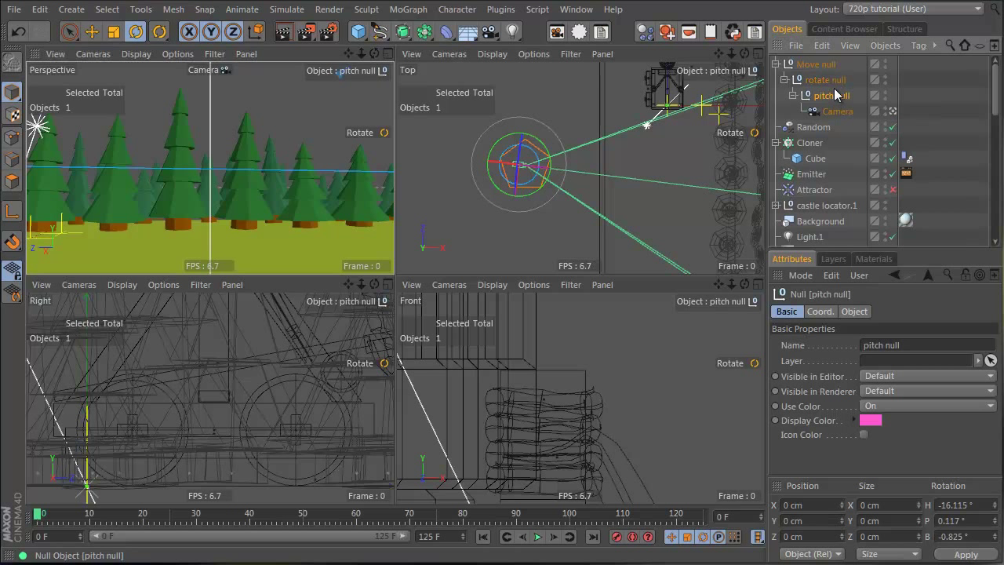
click(828, 80)
key(r)
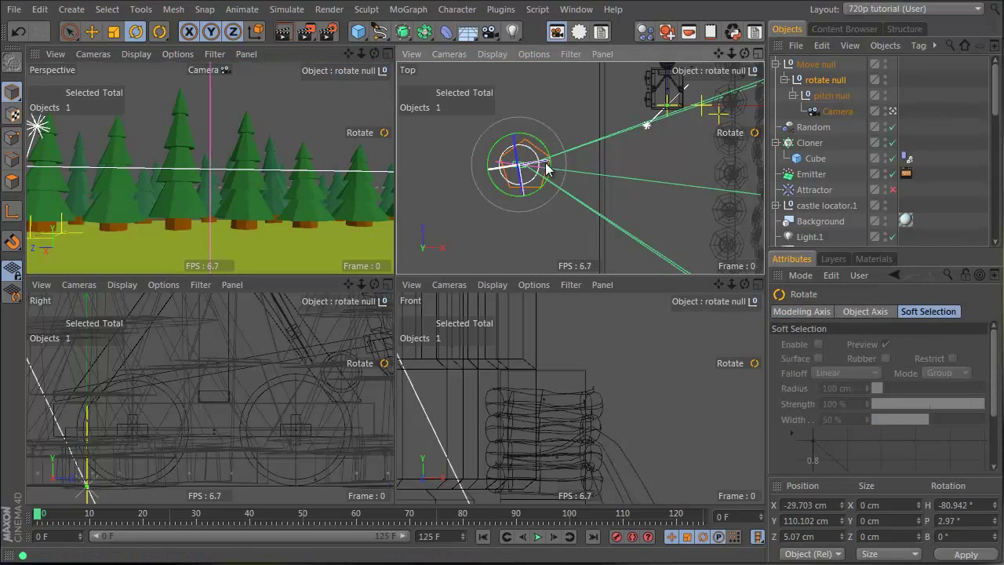
mouse_move(543, 160)
mouse_down()
mouse_move(520, 166)
mouse_move(536, 162)
mouse_up()
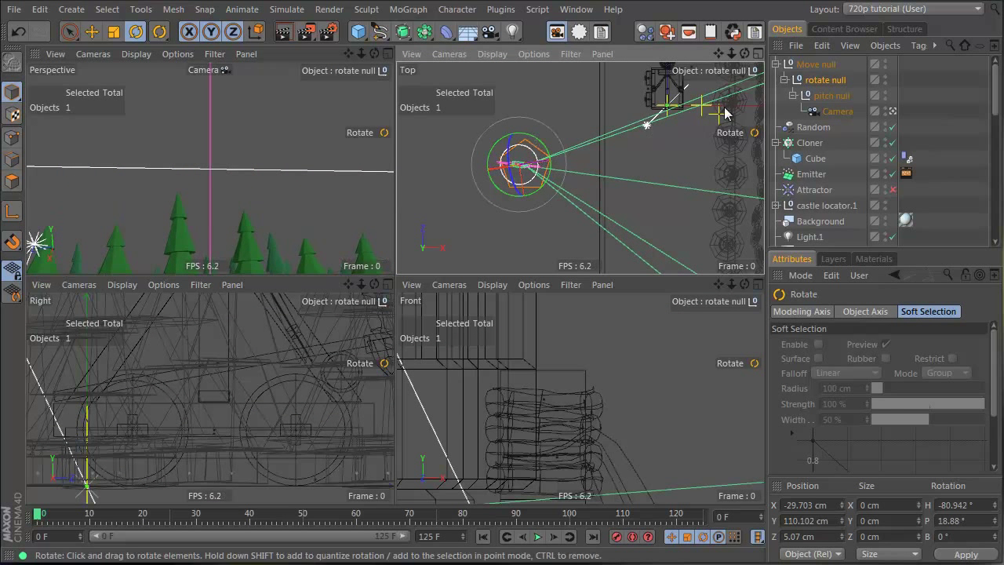
Try turning the pitch null to a heading of about -90.6° in the right view, and undo the test rotations of both nulls.
click(832, 96)
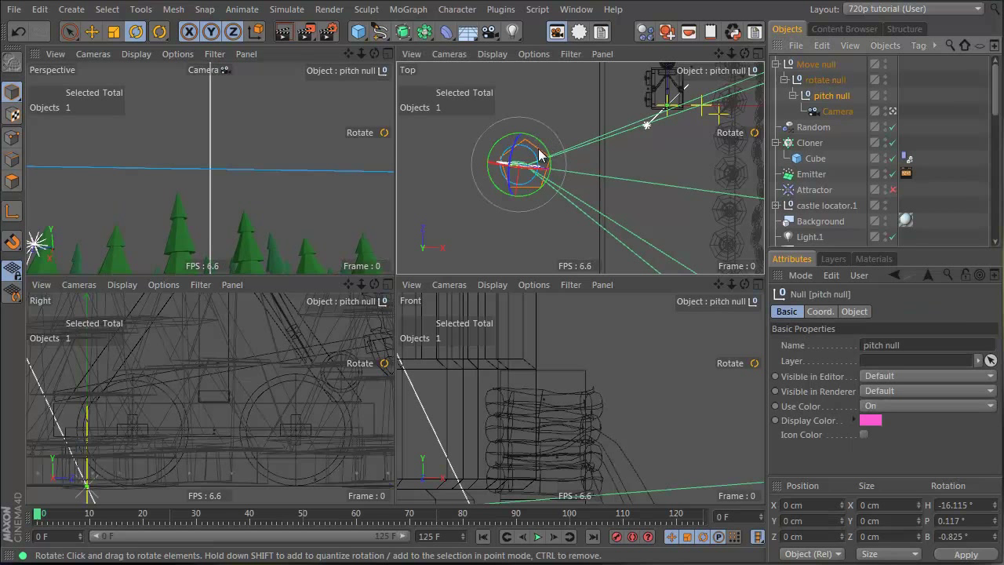
alt+right_drag(247, 357, 114, 410)
alt+middle_drag(163, 353, 255, 402)
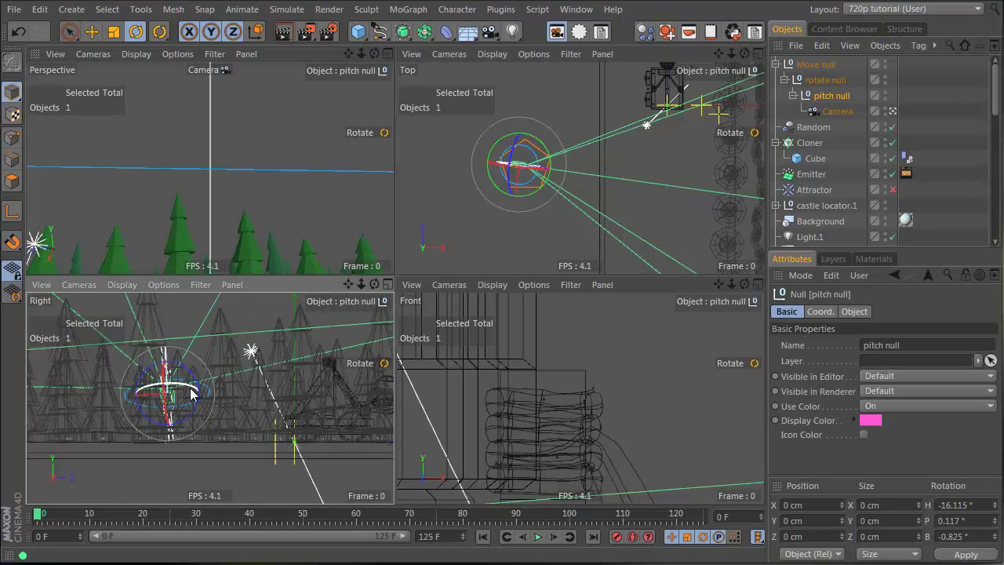
mouse_move(190, 394)
mouse_down()
mouse_move(167, 385)
mouse_move(173, 396)
mouse_move(210, 392)
mouse_up()
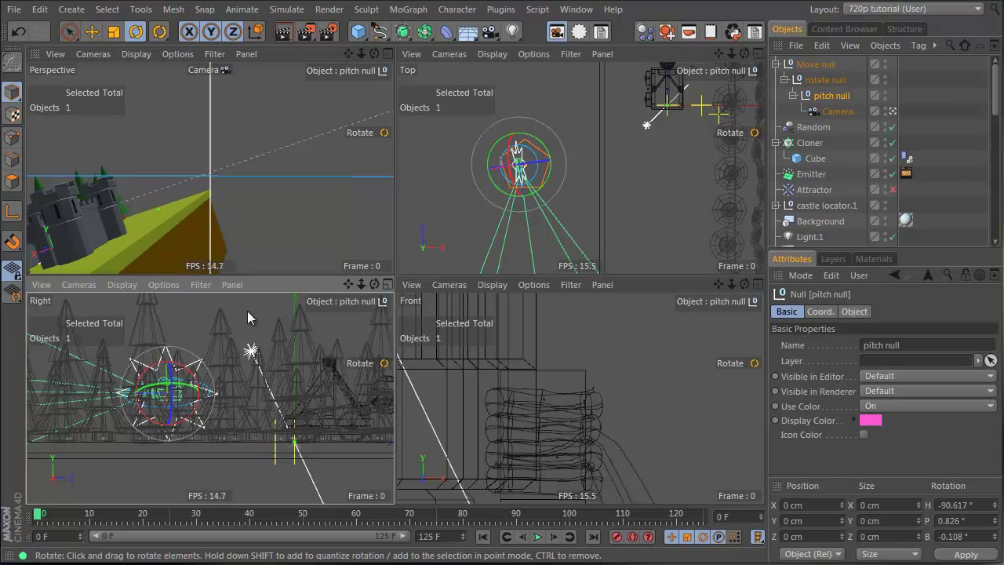
key(ctrl+z)
key(ctrl+z)
key(ctrl+z)
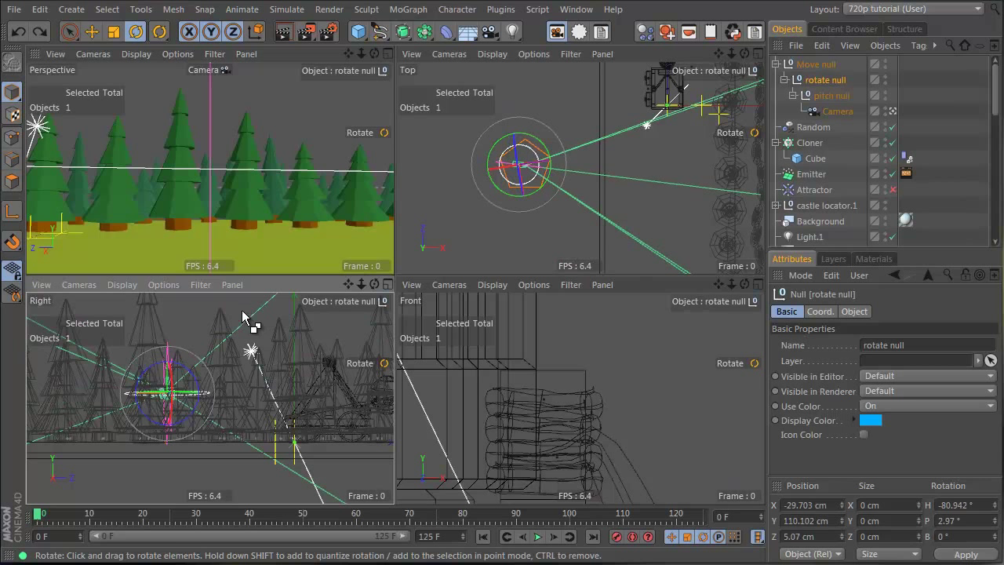
Tilt the pitch null to 15° and turn the rotate null to a heading of about -29.3° in the top view.
click(833, 95)
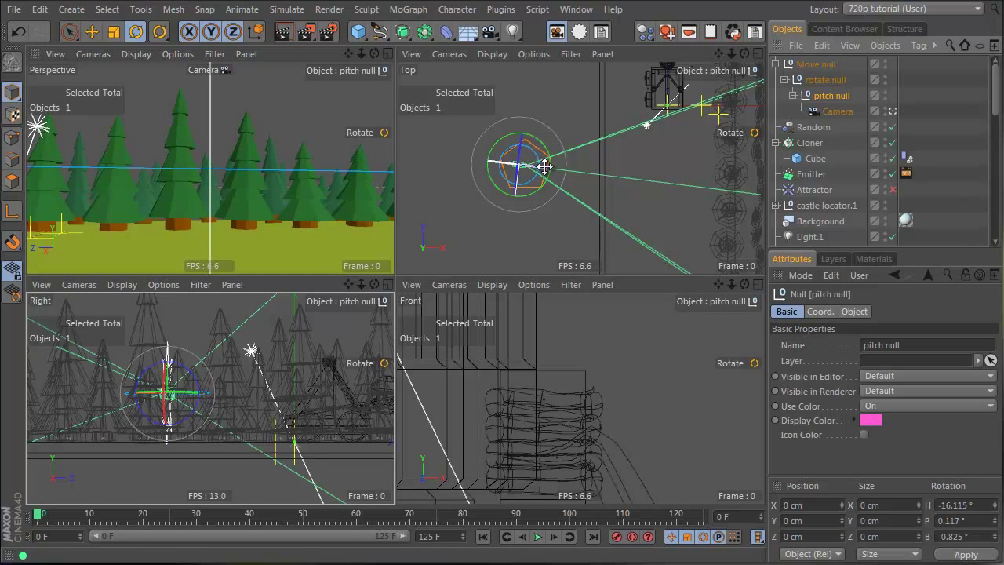
drag(541, 164, 515, 163)
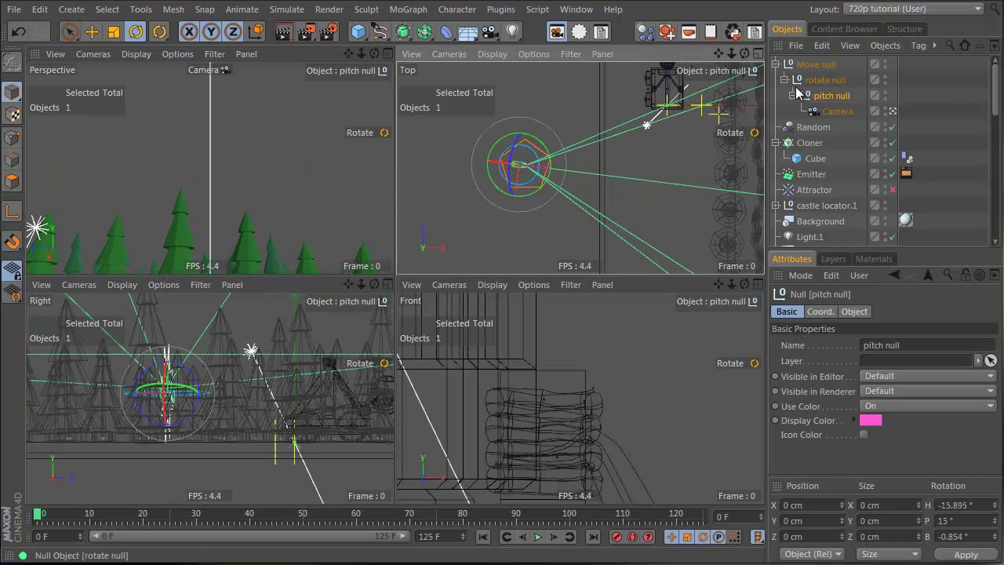
click(832, 82)
drag(639, 124, 581, 290)
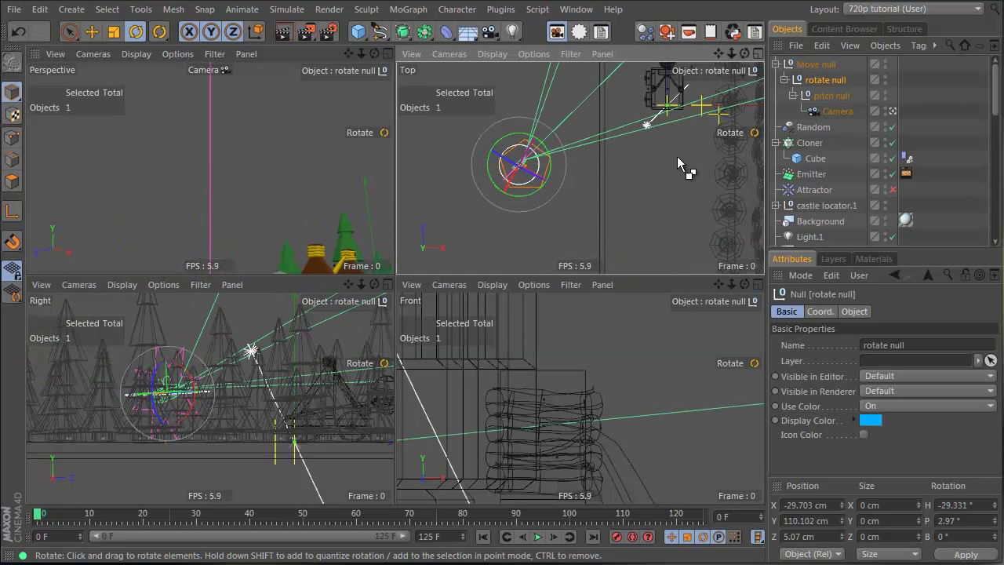
Undo all the test rotations of the rig nulls, and redo as needed to keep the pitch null's pink display color.
key(ctrl+z)
key(ctrl+z)
key(ctrl+z)
key(ctrl+z)
key(ctrl+z)
key(ctrl+z)
key(ctrl+z)
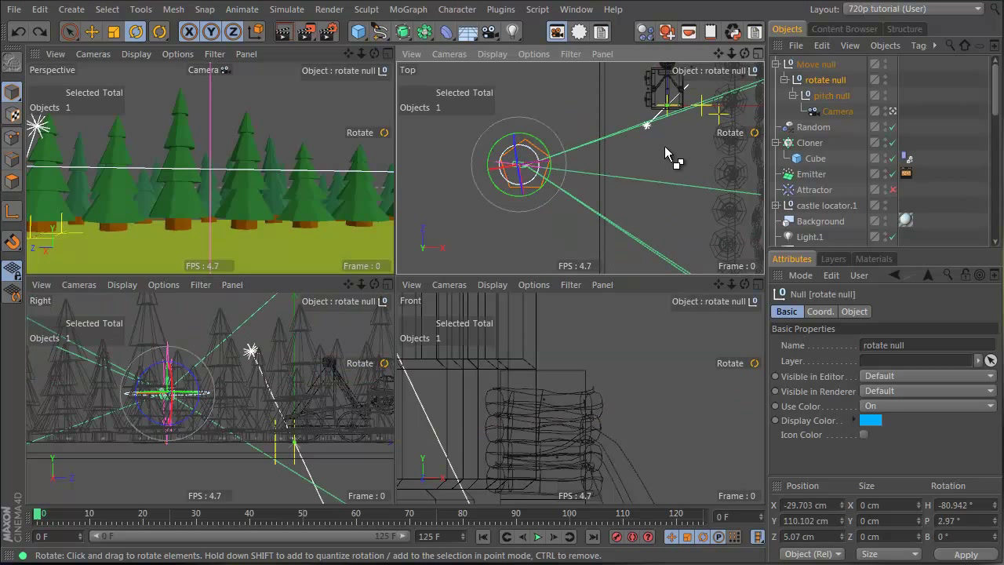
key(ctrl+z)
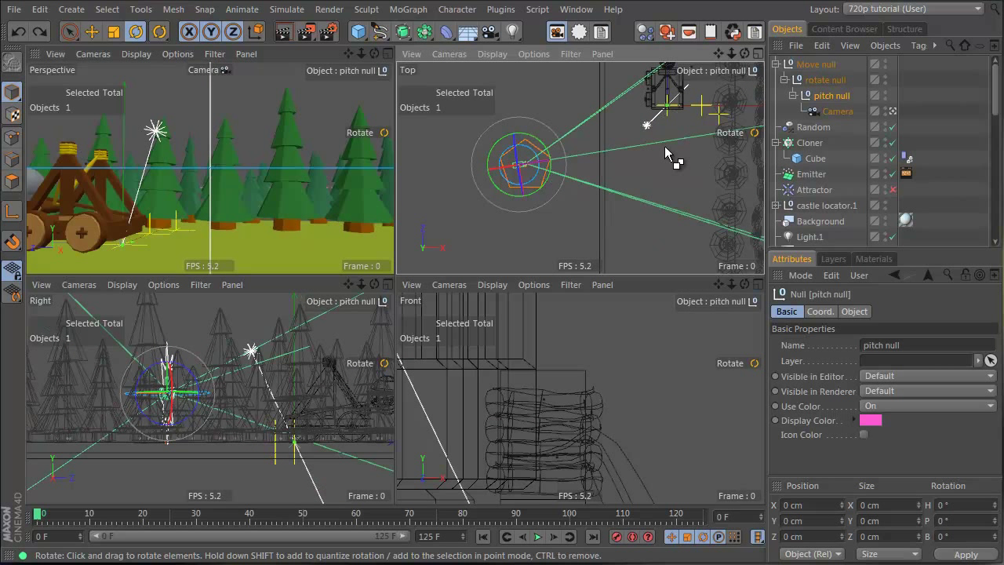
key(ctrl+z)
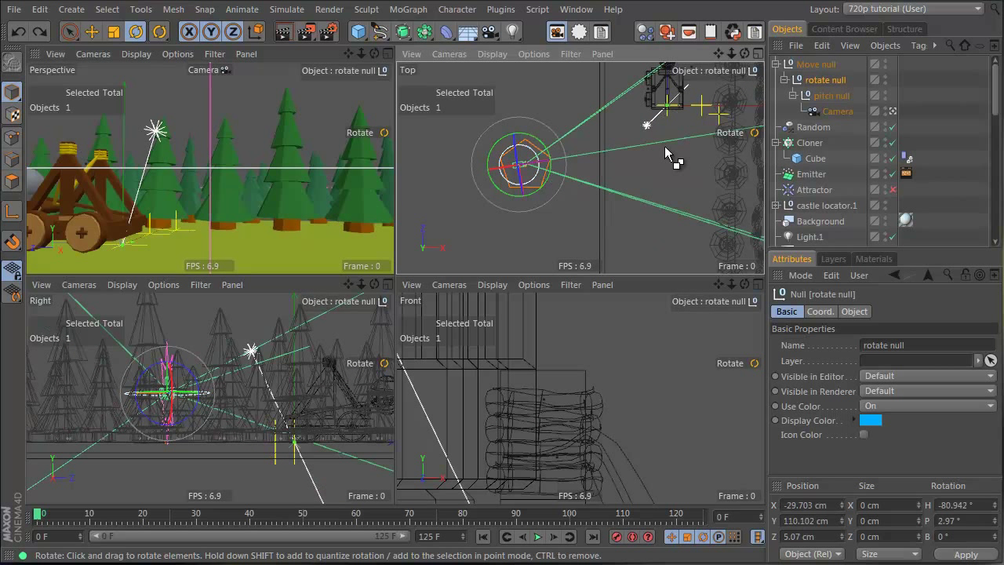
key(ctrl+z)
key(ctrl+z)
key(ctrl+z)
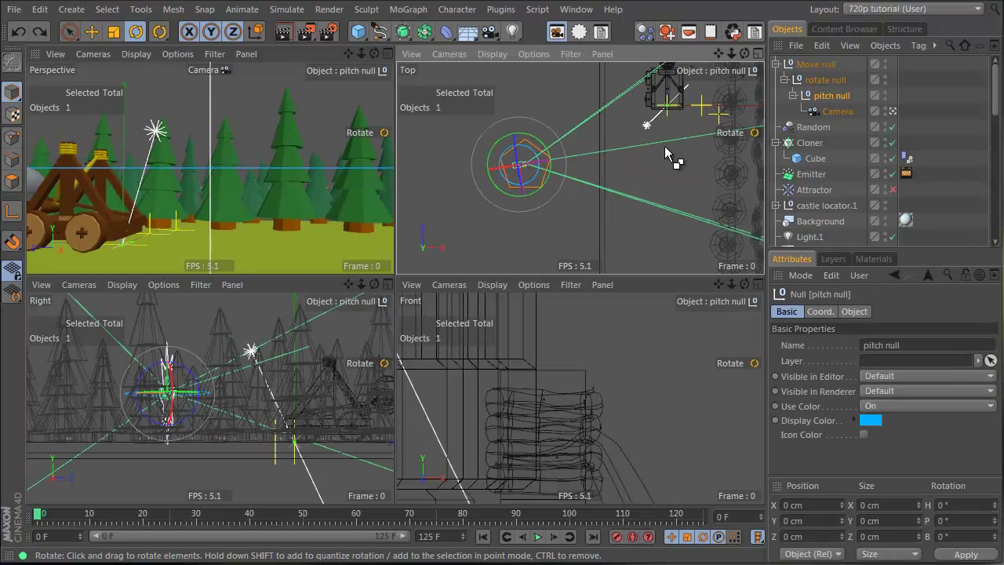
key(ctrl+z)
key(ctrl+z)
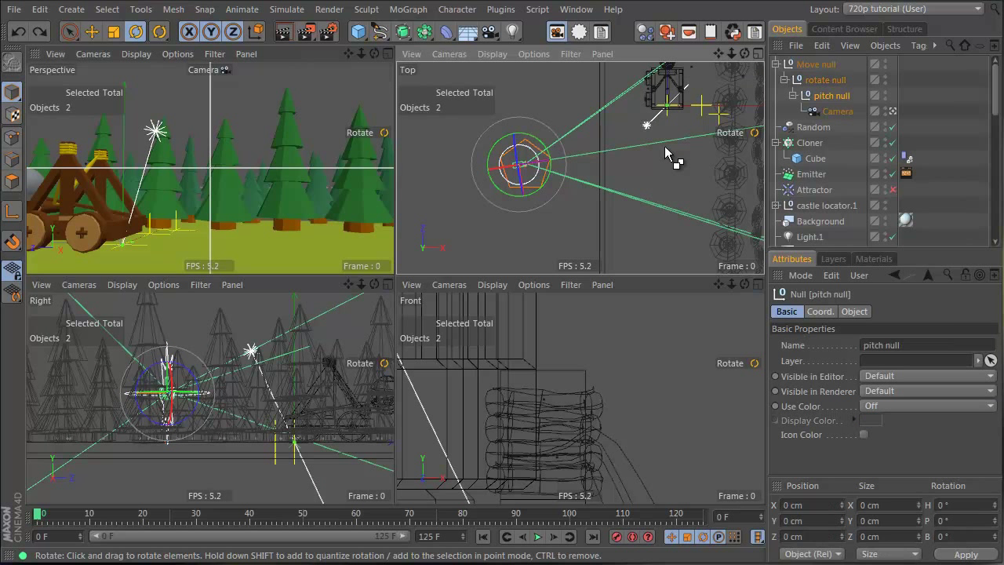
click(43, 33)
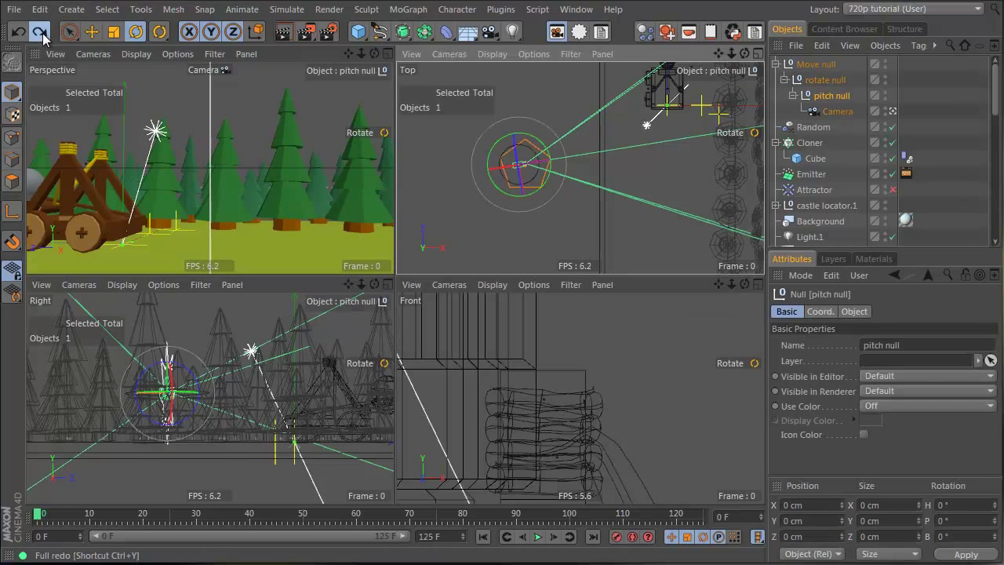
click(42, 33)
click(42, 33)
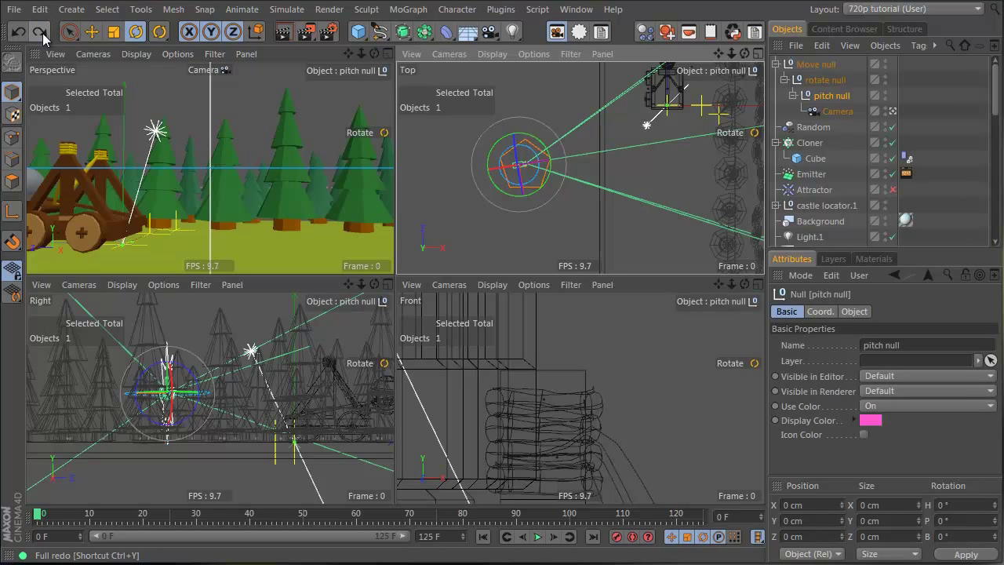
Stop looking through the camera in the perspective view and examine the color-coded camera rig from outside.
click(893, 112)
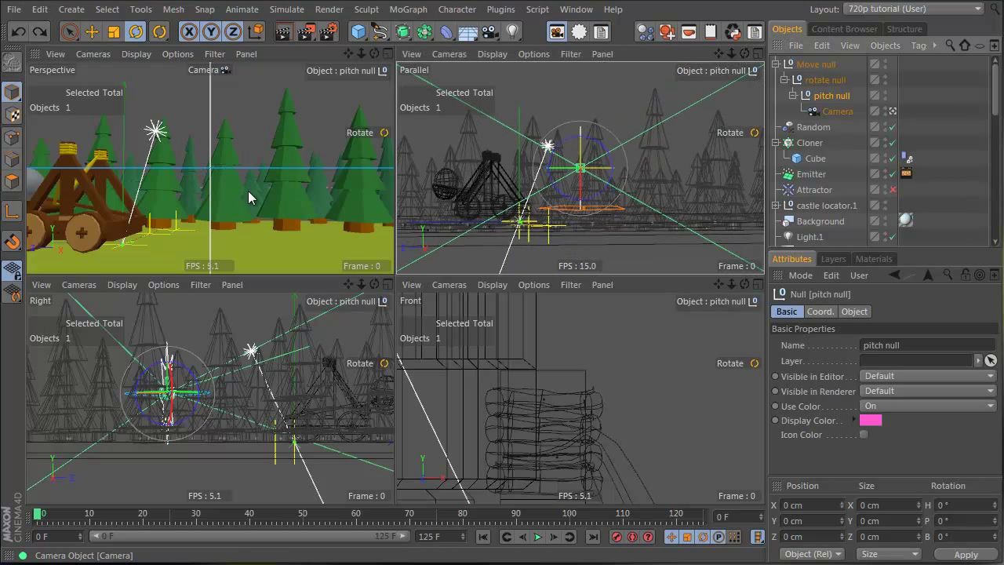
click(894, 111)
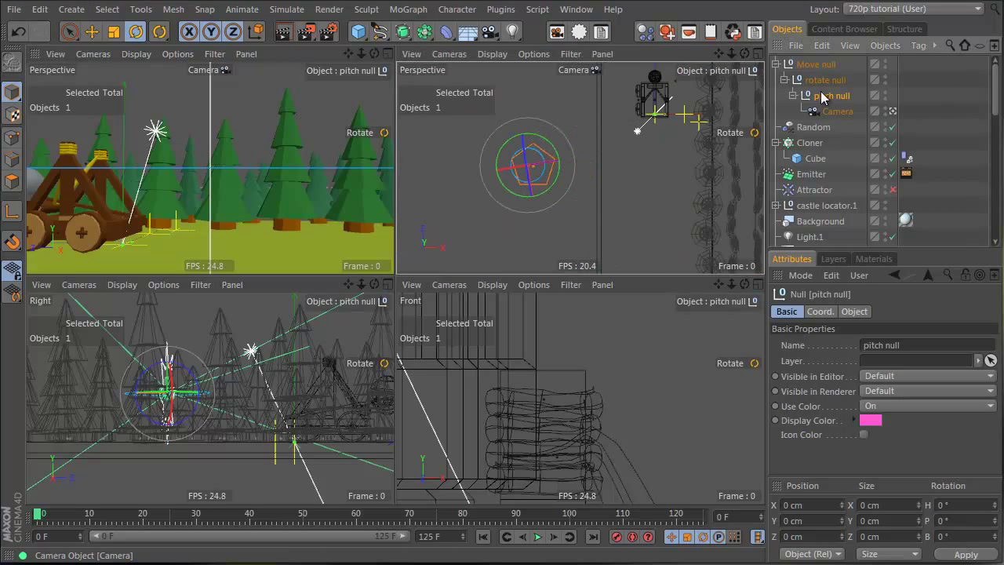
click(893, 112)
click(312, 55)
click(892, 111)
alt+drag(305, 149, 233, 155)
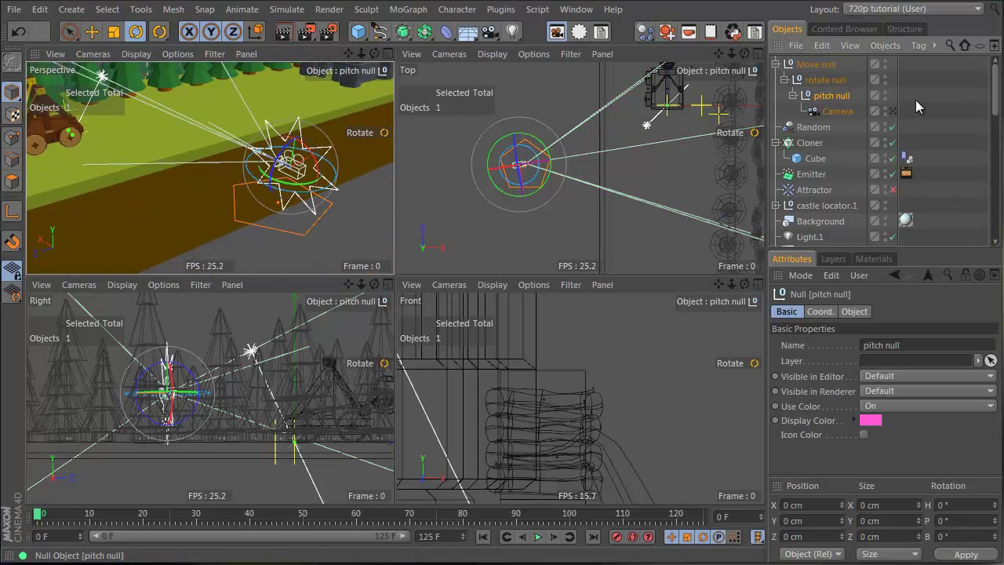
click(859, 113)
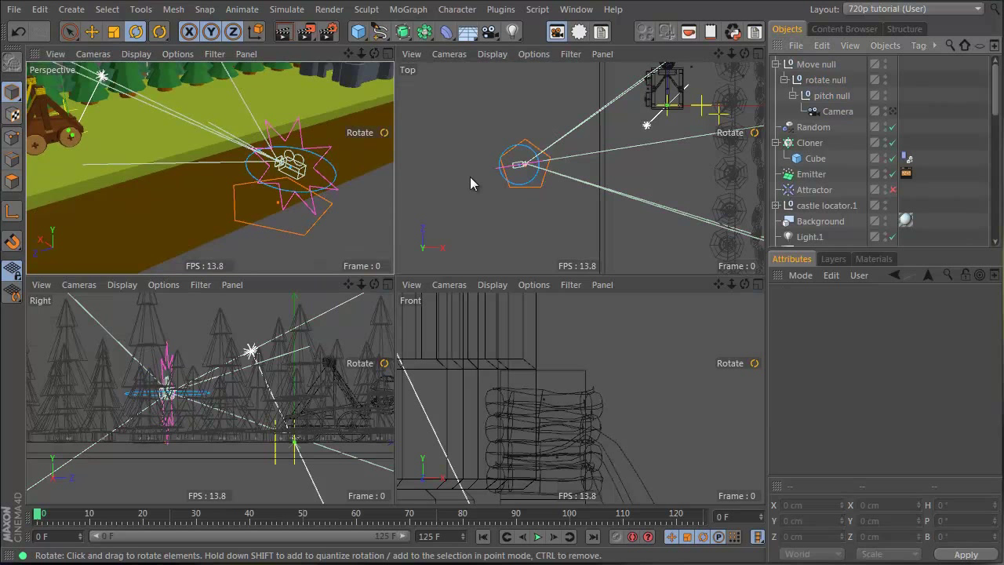
click(816, 63)
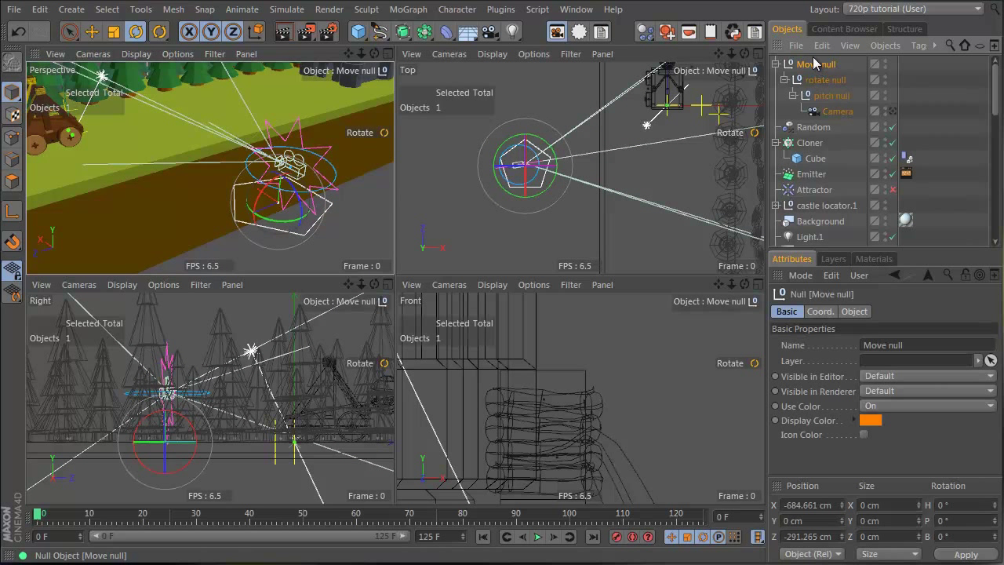
click(849, 72)
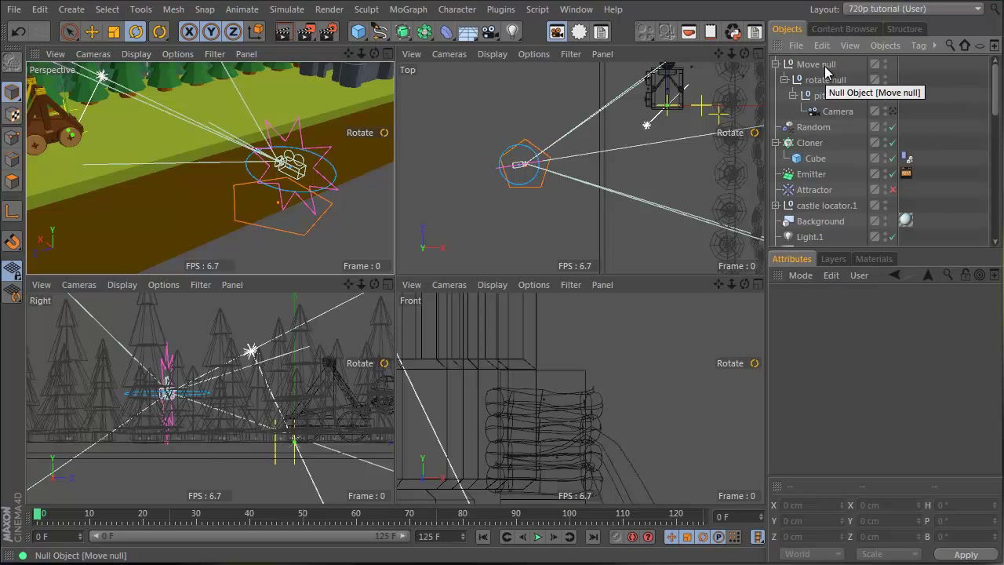
Look through the camera in the perspective view and record a keyframe for the Move, rotate and pitch nulls at frame 0.
click(816, 64)
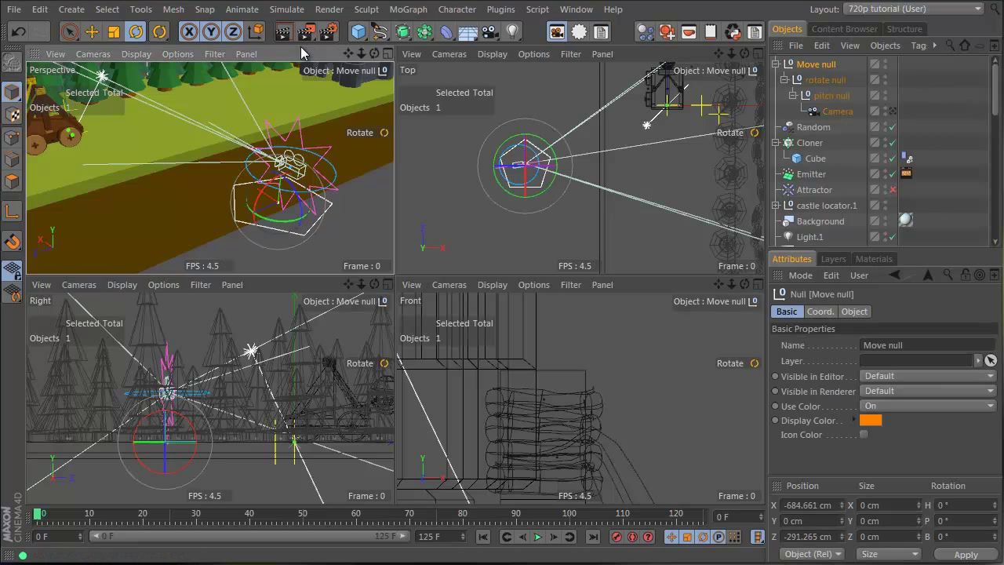
click(892, 111)
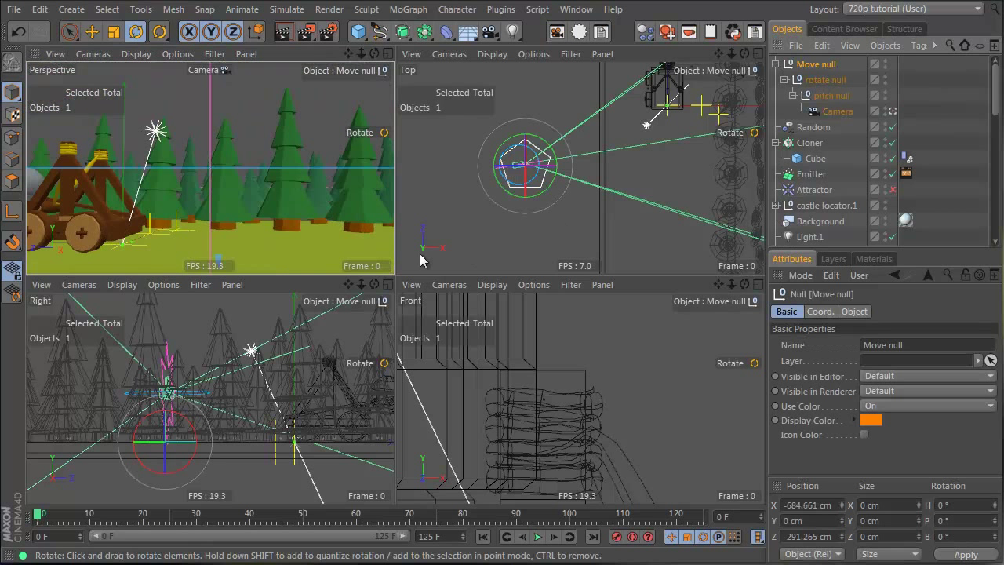
shift+click(835, 99)
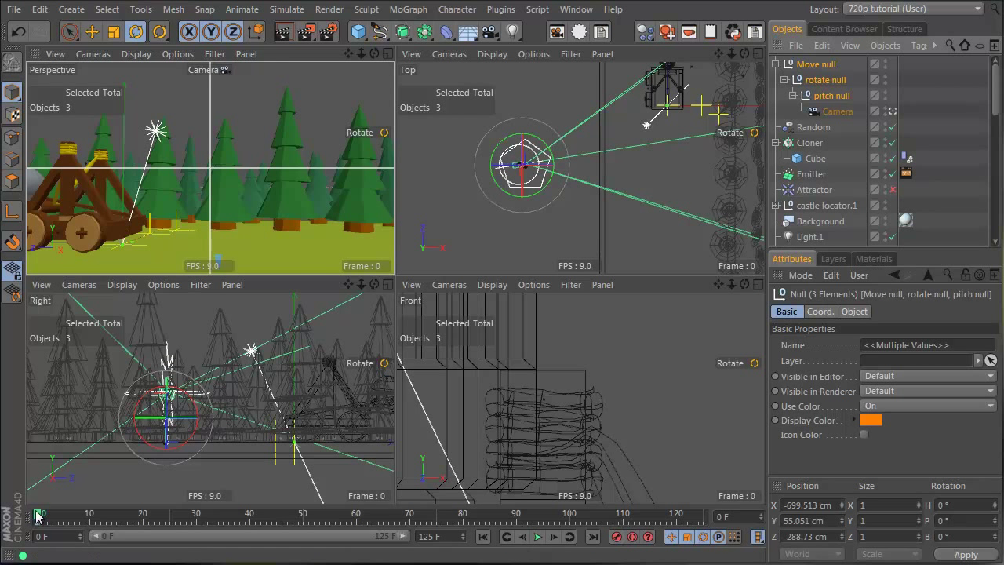
At frame 10, move the Move null along Z to about -314 cm and record a keyframe.
drag(37, 515, 89, 516)
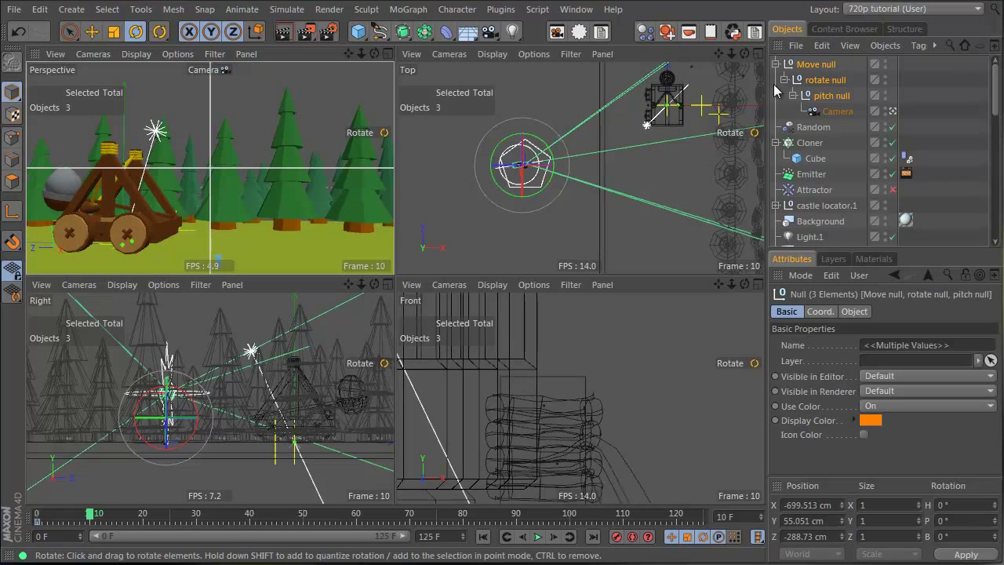
click(812, 65)
key(e)
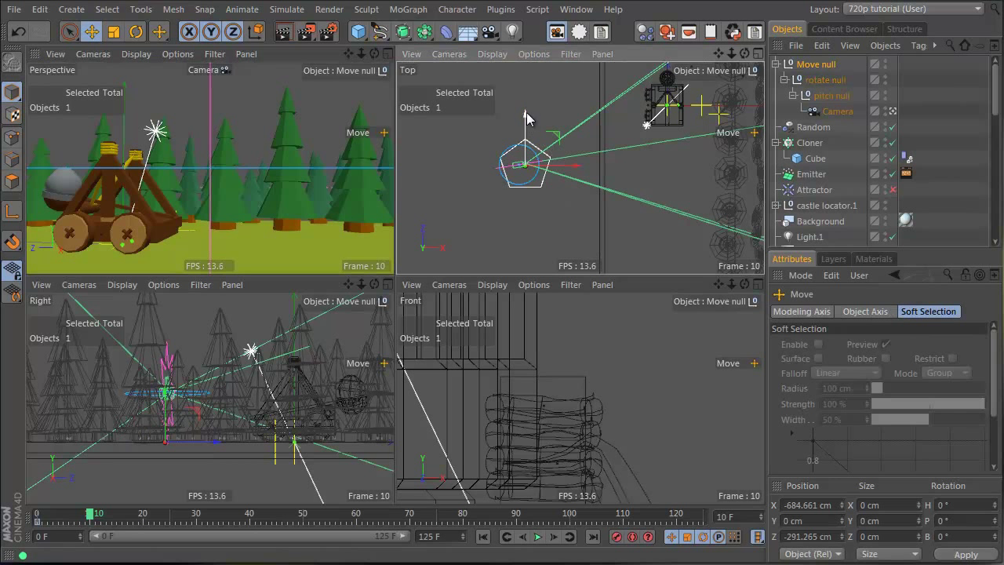
drag(526, 112, 530, 119)
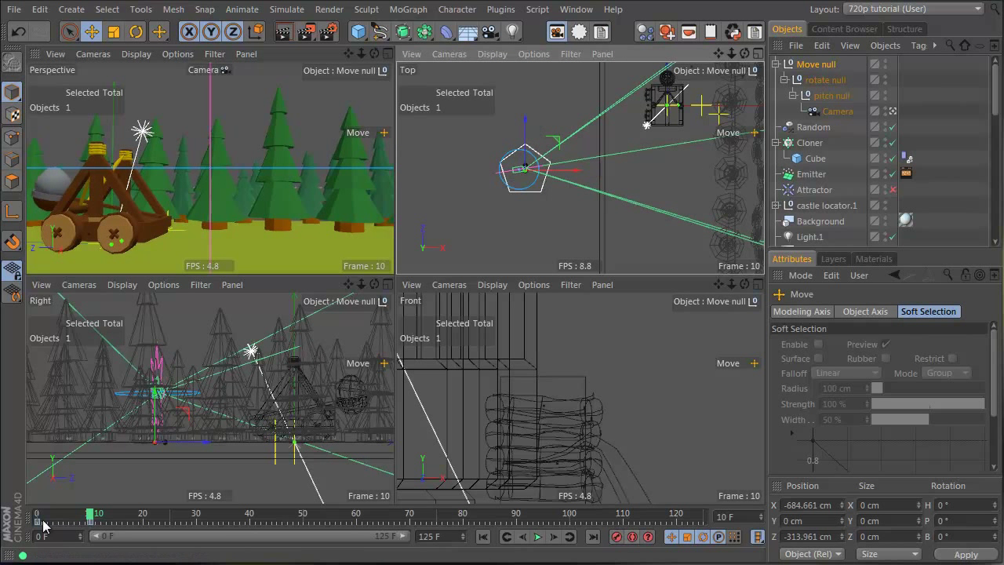
At frame 53, move the Move null along Z to about -884 cm and record a keyframe.
drag(90, 519, 245, 527)
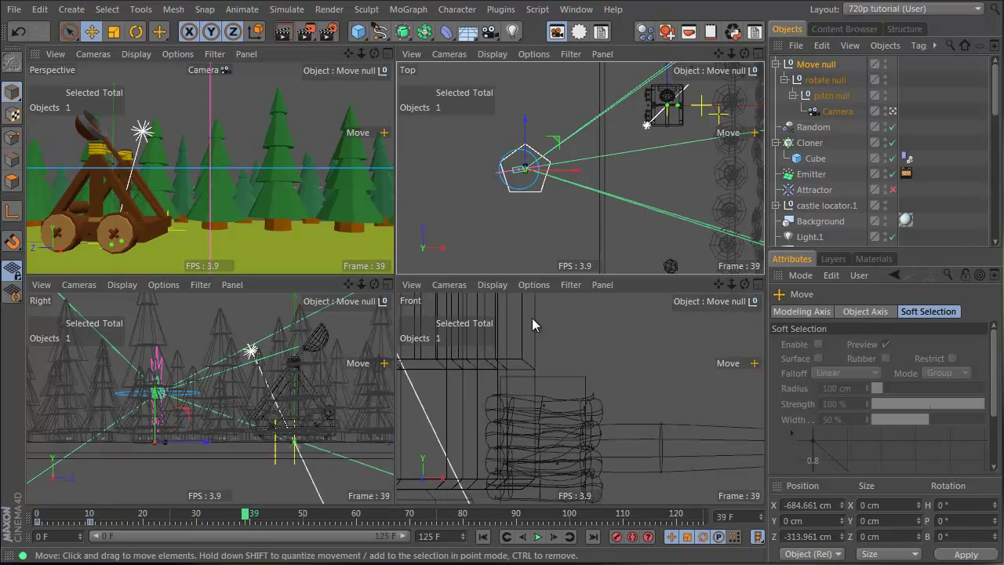
scroll(234, 399, down, 10)
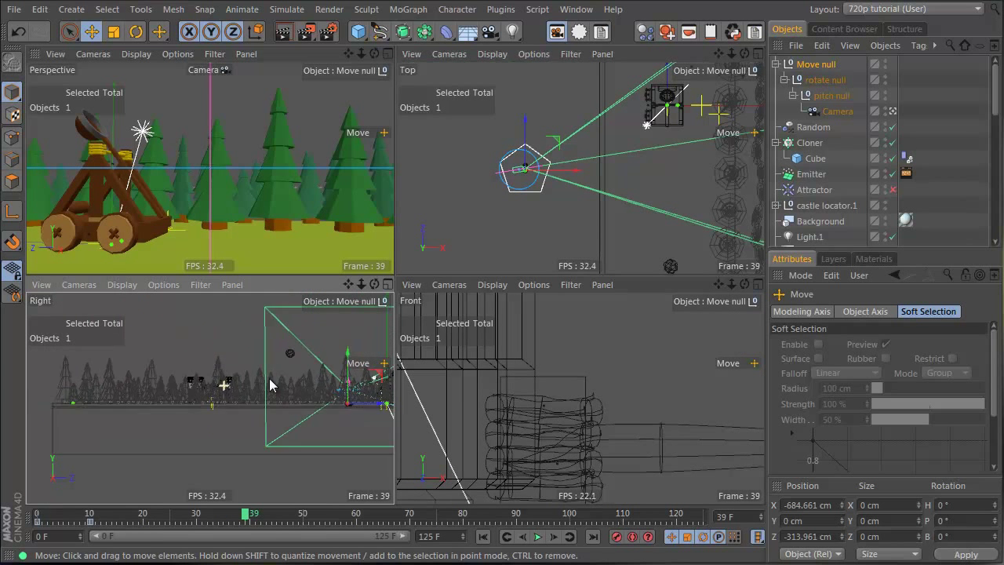
scroll(269, 384, up, 5)
drag(245, 517, 320, 518)
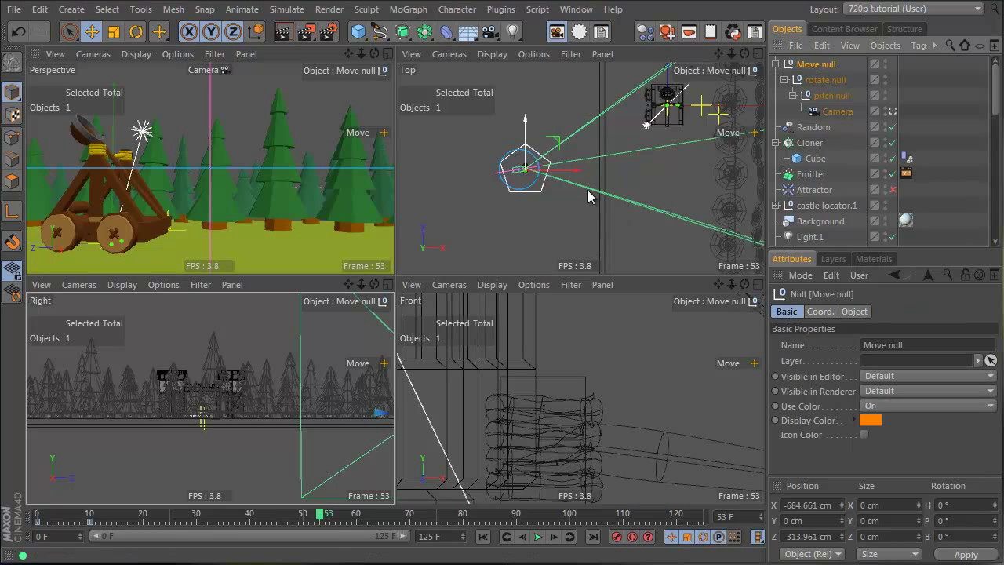
alt+middle_drag(588, 191, 591, 80)
alt+right_drag(592, 80, 561, 122)
alt+middle_drag(560, 122, 564, 161)
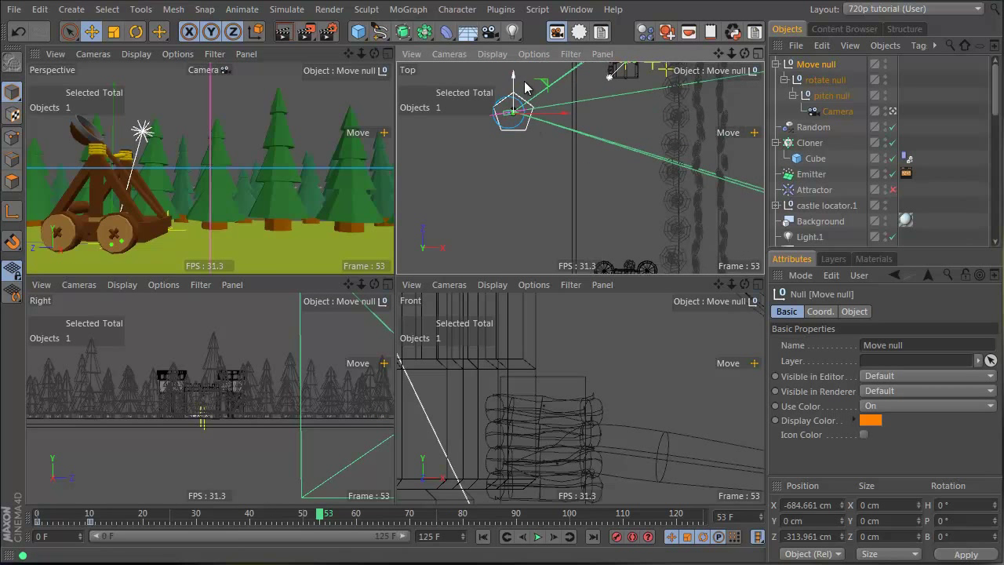
drag(513, 87, 522, 181)
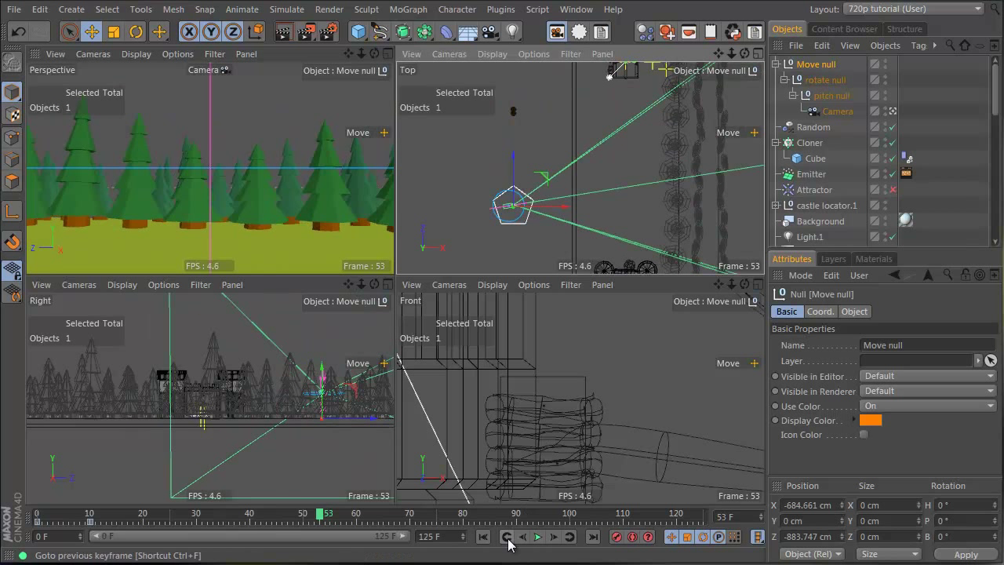
click(612, 532)
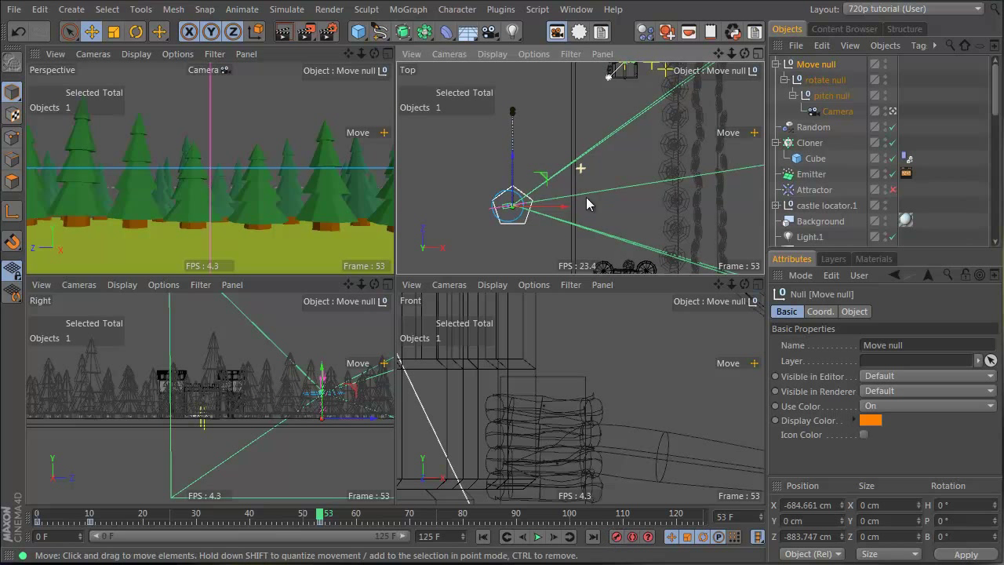
Copy the rotate null's frame 0 keyframe to frame 10, and keyframe its heading at about -116.5° at frame 53 to face the castle.
alt+middle_drag(586, 196, 543, 157)
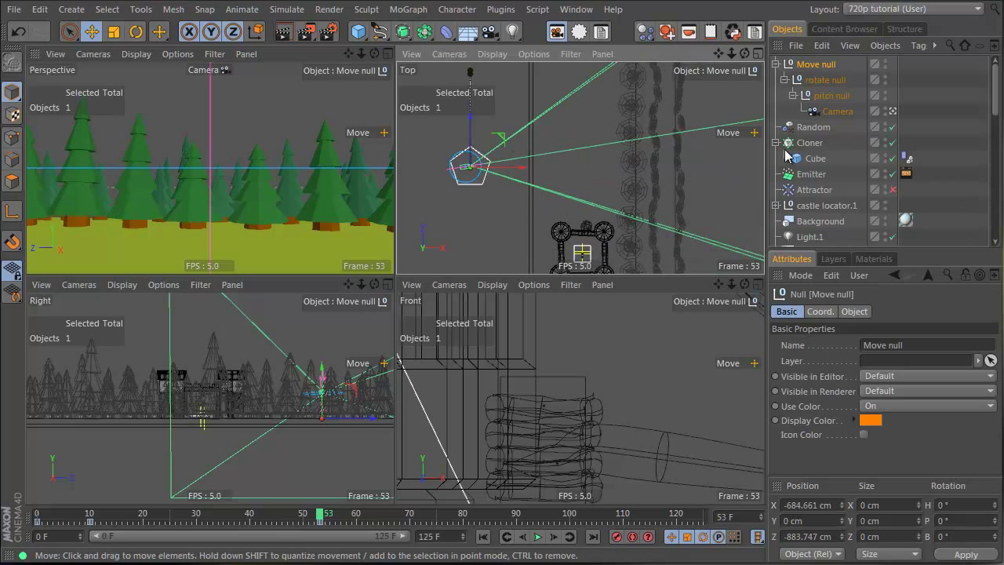
click(825, 79)
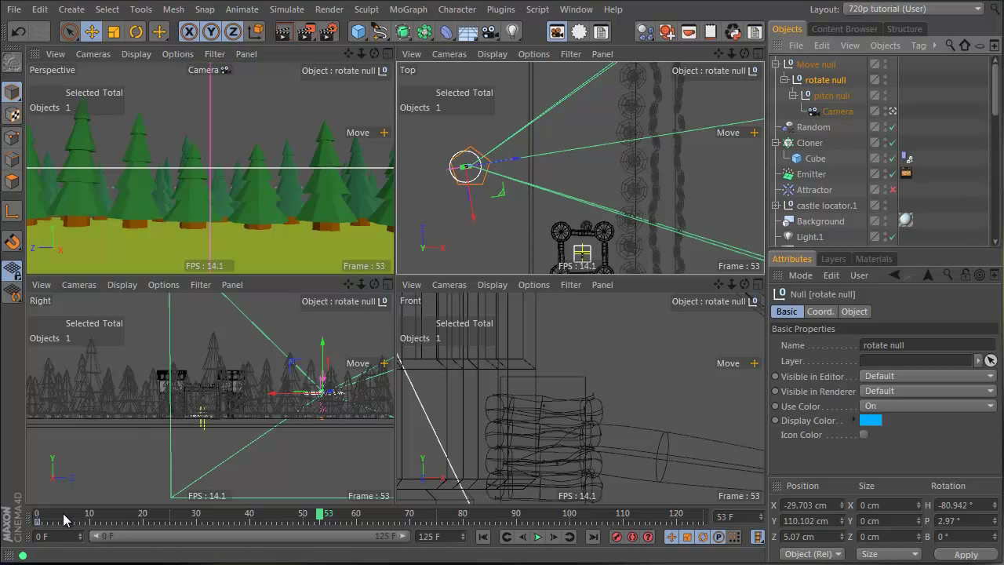
click(38, 522)
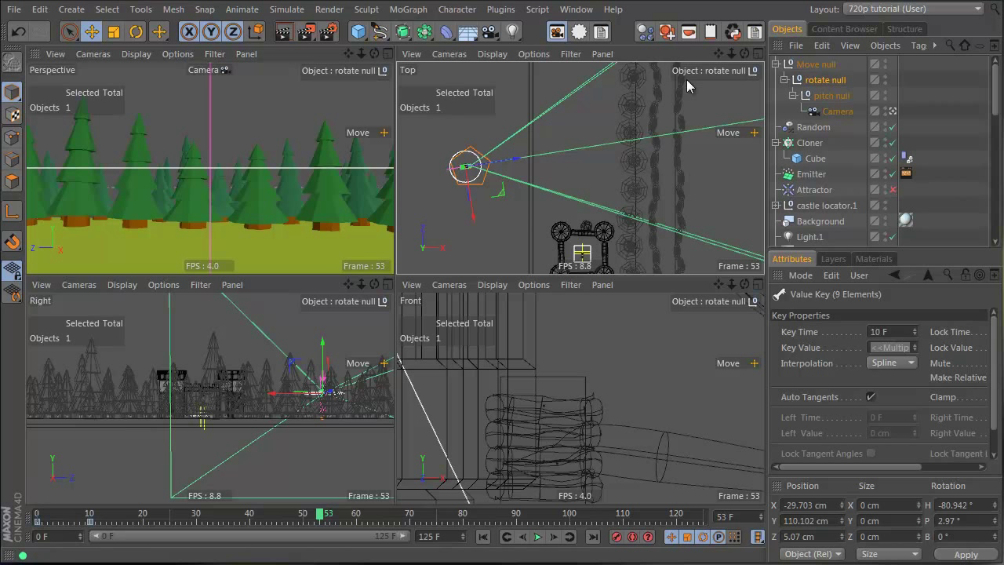
click(141, 33)
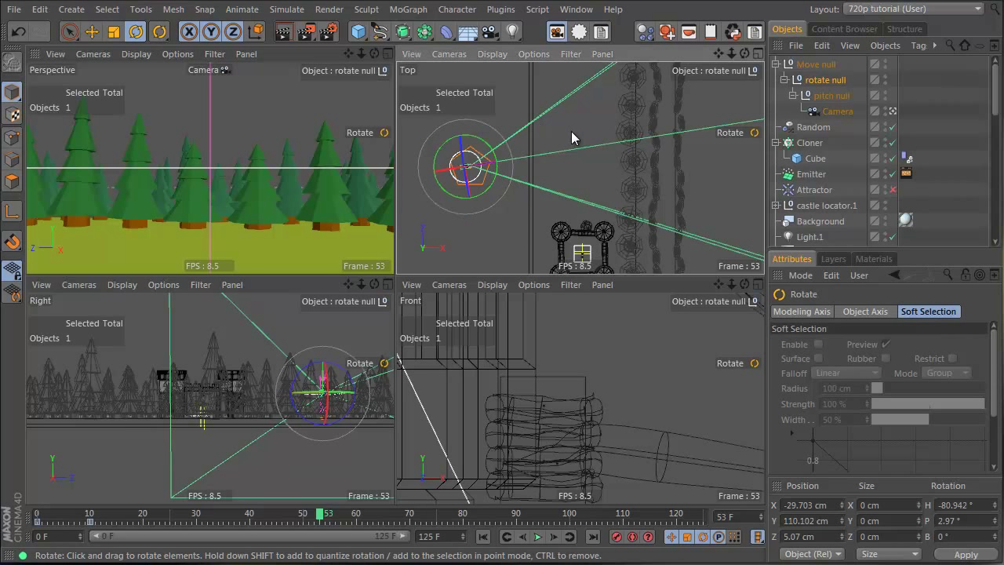
drag(571, 139, 565, 193)
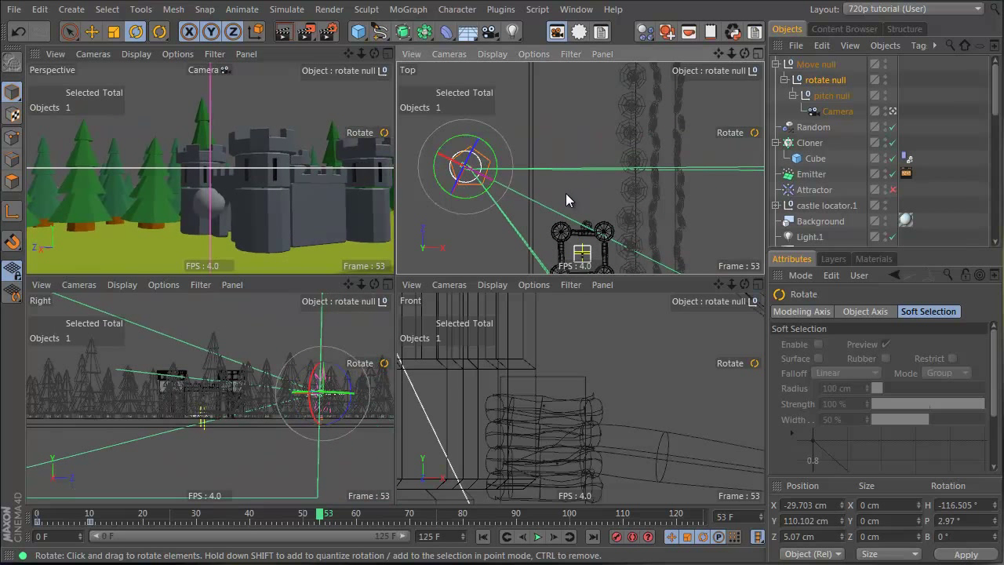
click(619, 540)
mouse_move(318, 512)
mouse_down()
mouse_move(70, 519)
mouse_move(298, 513)
mouse_up()
drag(200, 522, 161, 517)
Hold the pitch null's angle by setting its keyframes at frames 10 and 53.
click(830, 95)
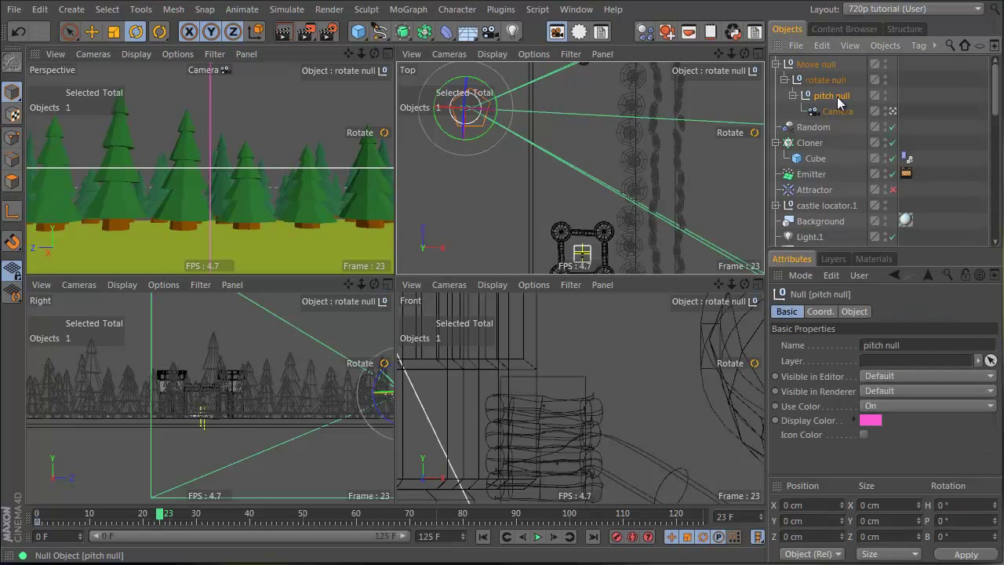
click(88, 520)
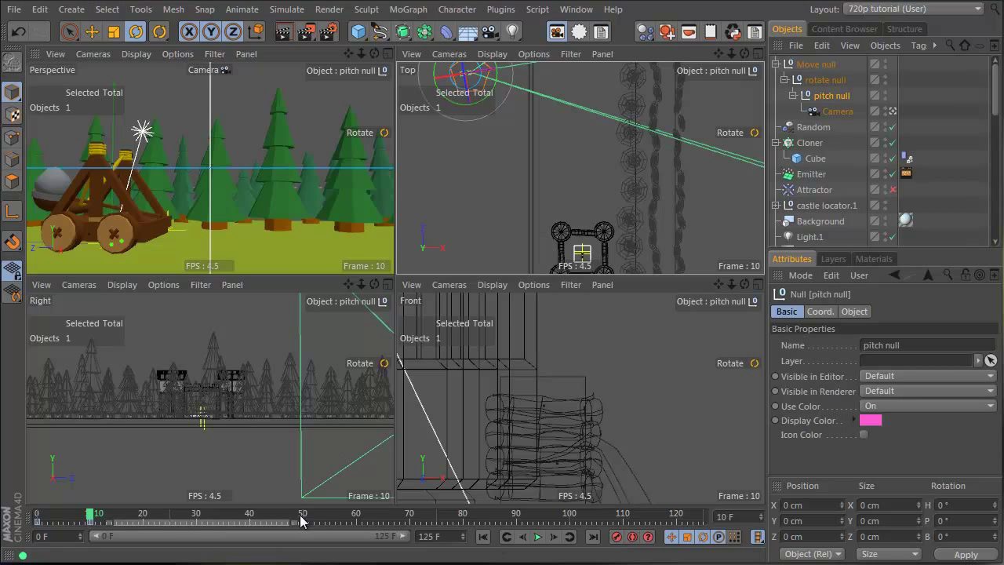
mouse_move(301, 516)
mouse_down()
mouse_move(370, 513)
mouse_move(320, 519)
mouse_up()
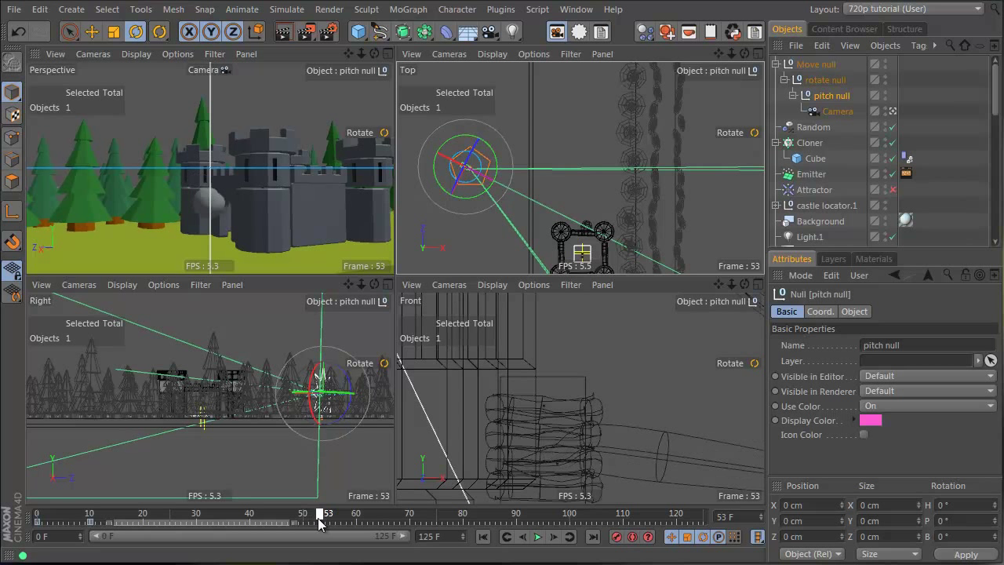
click(816, 80)
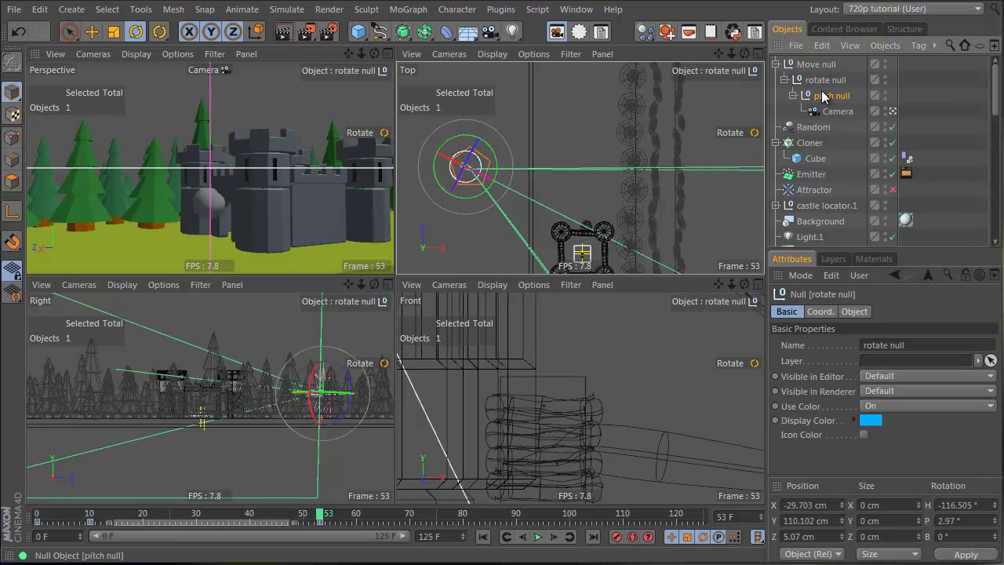
click(823, 96)
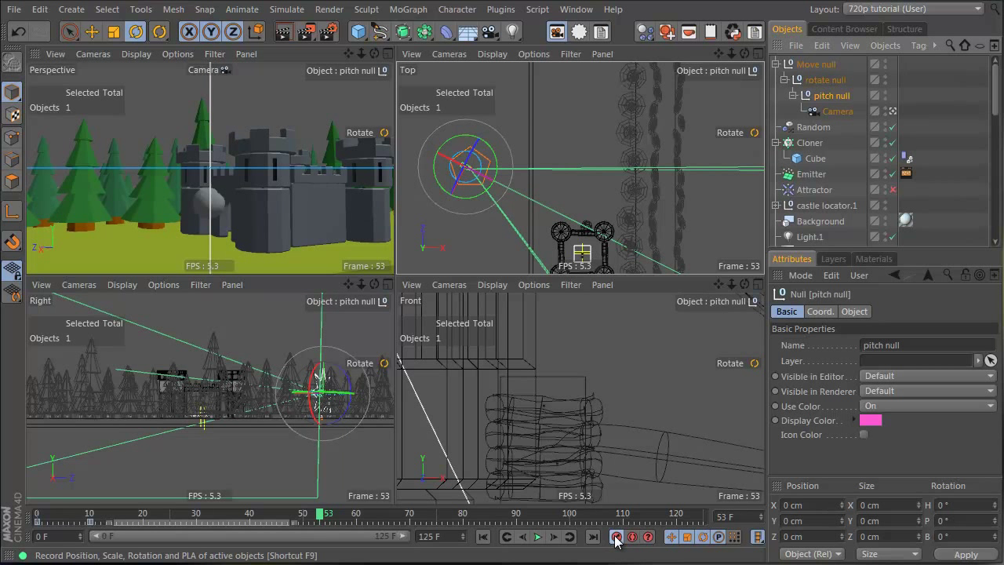
At frame 29, turn the rotate null back to a heading of about -83° and record a keyframe.
click(214, 516)
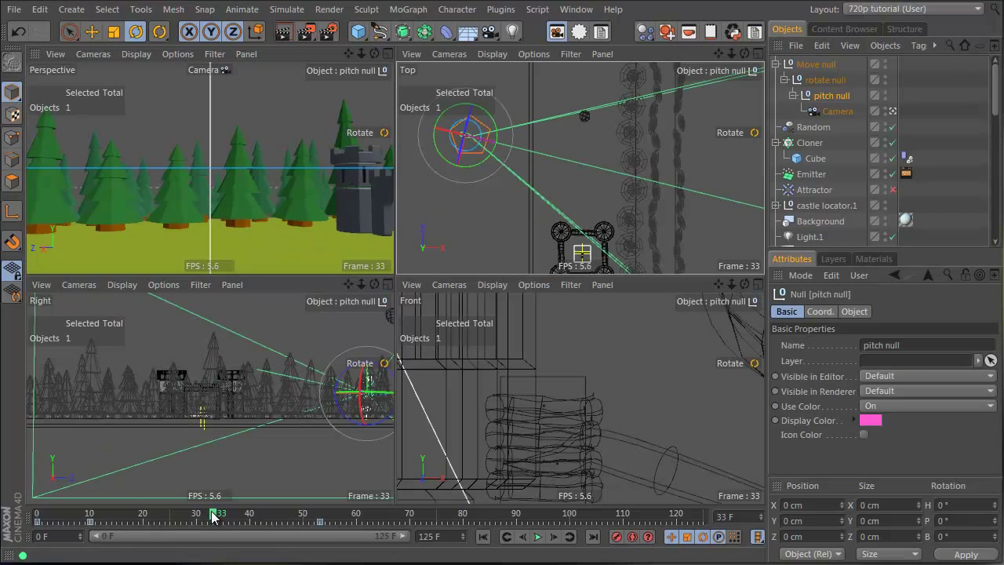
drag(211, 515, 191, 513)
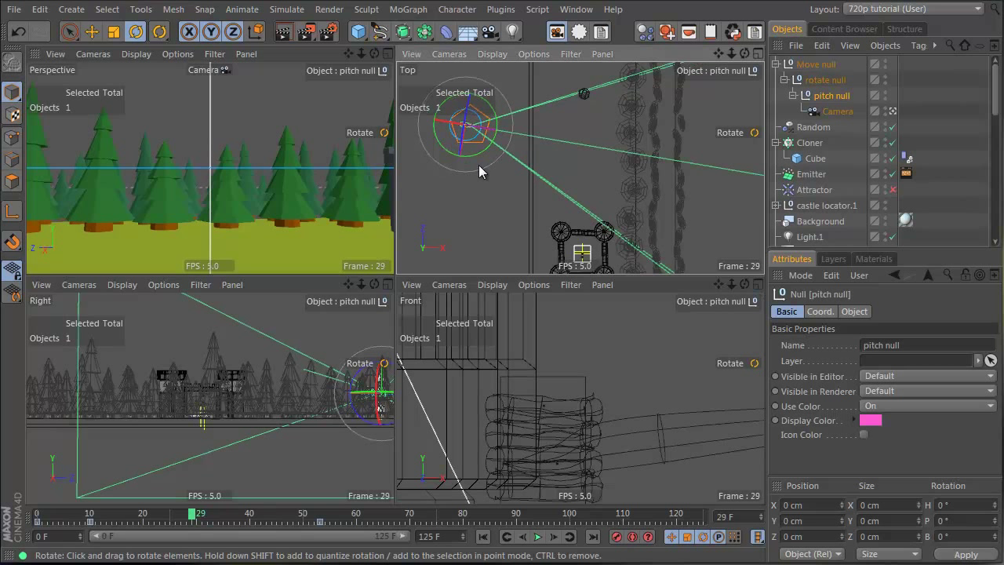
alt+middle_drag(478, 165, 520, 215)
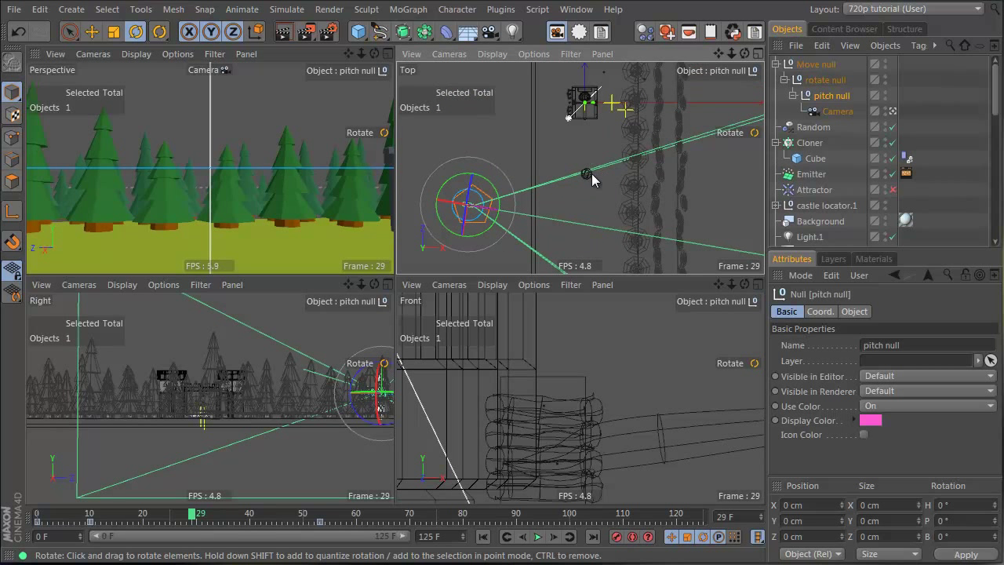
click(823, 75)
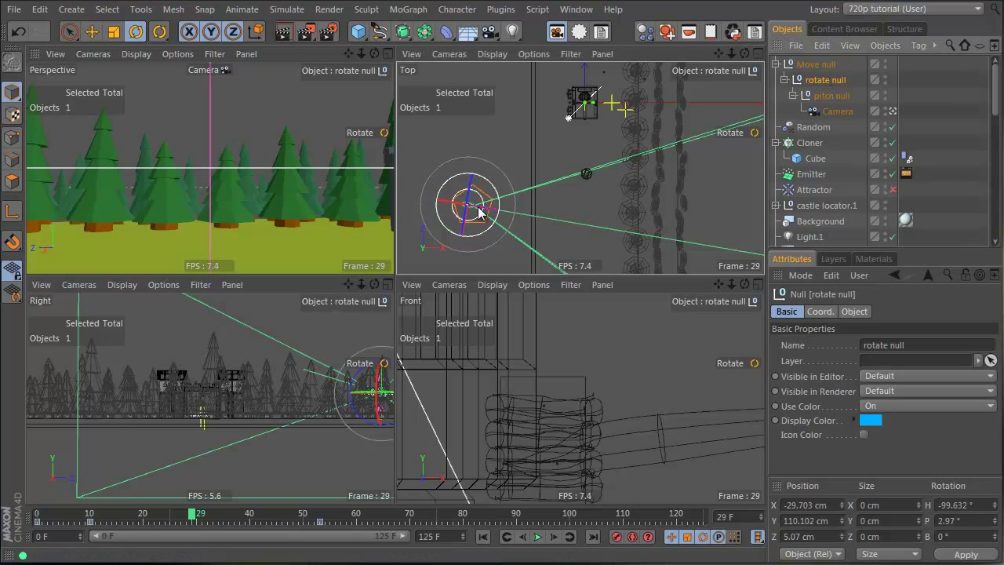
drag(497, 197, 494, 188)
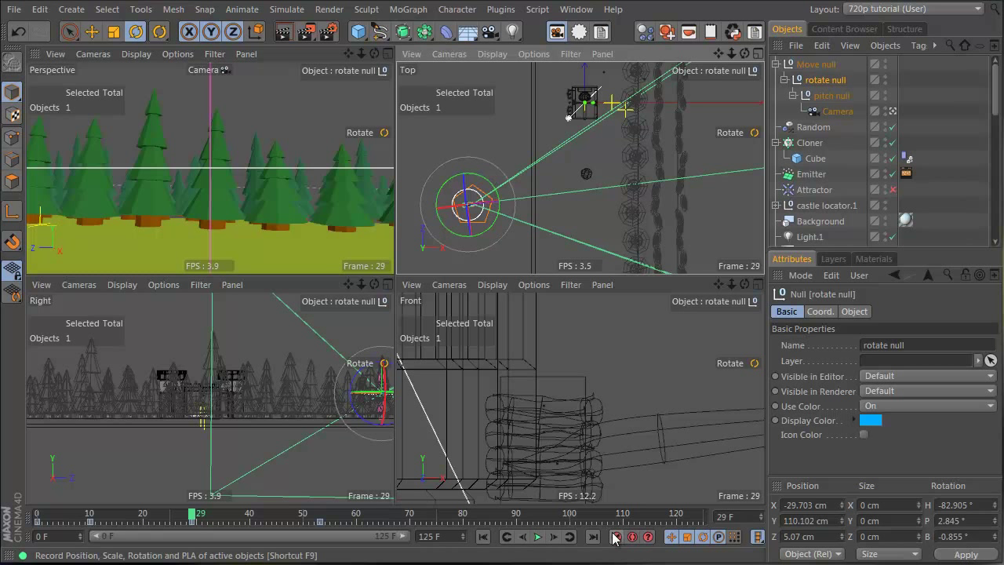
Tilt the pitch null up to about 18° at frame 29 to frame the flying boulder, and record a keyframe.
click(808, 96)
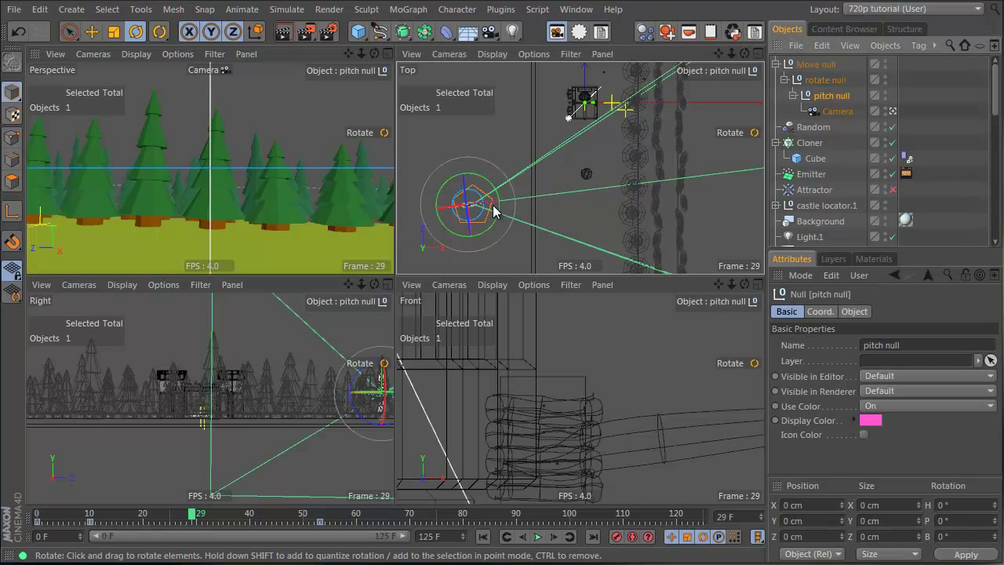
drag(489, 196, 462, 204)
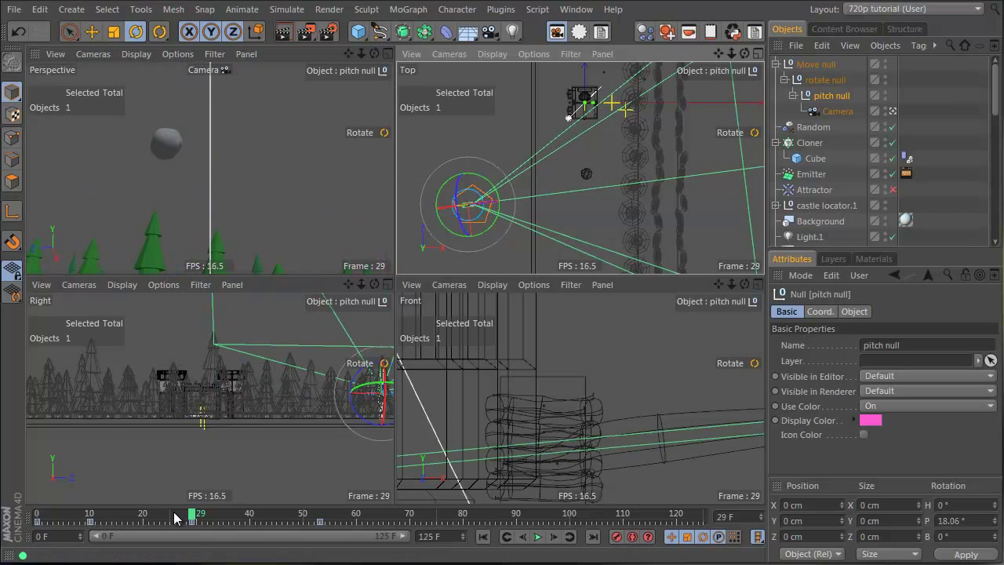
mouse_move(174, 517)
mouse_down()
mouse_move(43, 520)
mouse_move(289, 521)
mouse_move(349, 541)
mouse_move(469, 522)
mouse_move(90, 523)
mouse_move(359, 523)
mouse_move(326, 497)
mouse_move(340, 516)
mouse_move(317, 527)
mouse_move(159, 525)
mouse_up()
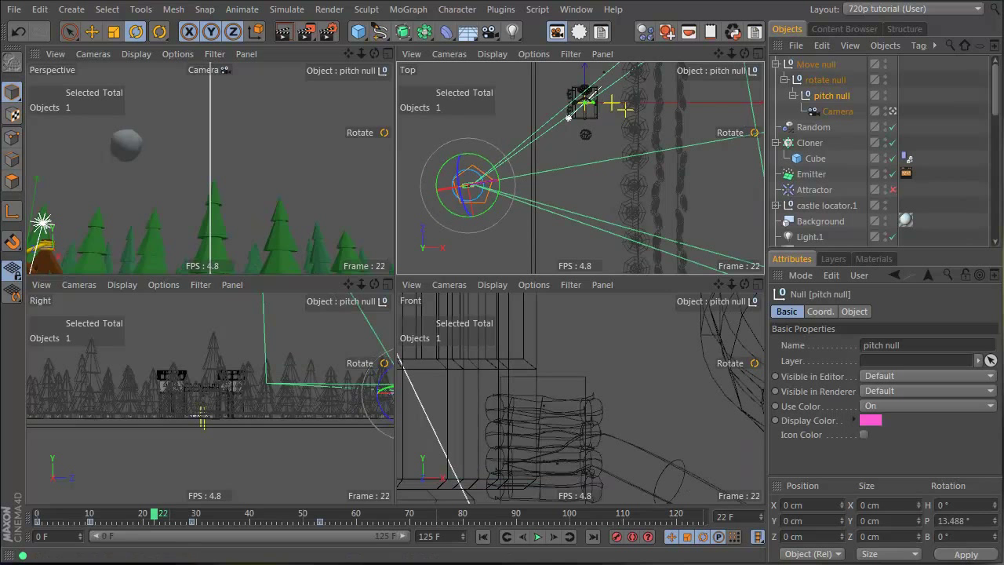
Scrub the animation through frame 77 and examine the castle's destruction in the camera view and the top view.
drag(120, 514, 448, 516)
middle_click(262, 209)
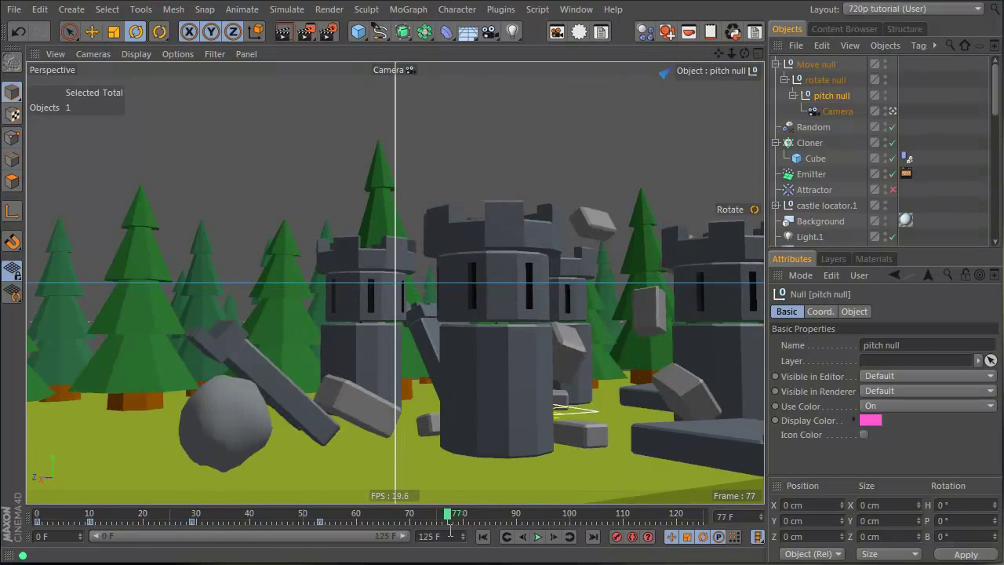
middle_click(507, 284)
alt+right_drag(689, 131, 657, 187)
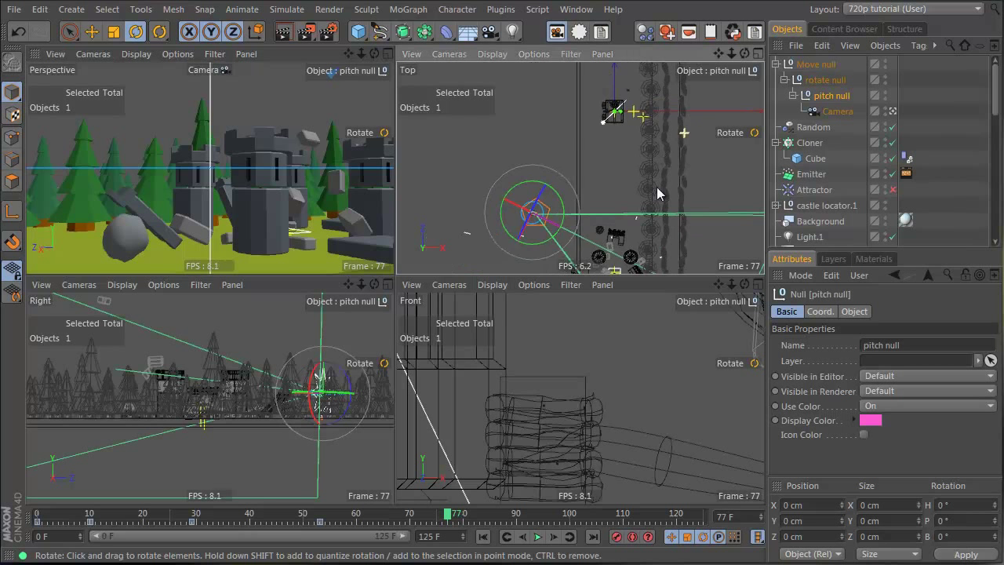
alt+middle_drag(656, 186, 637, 106)
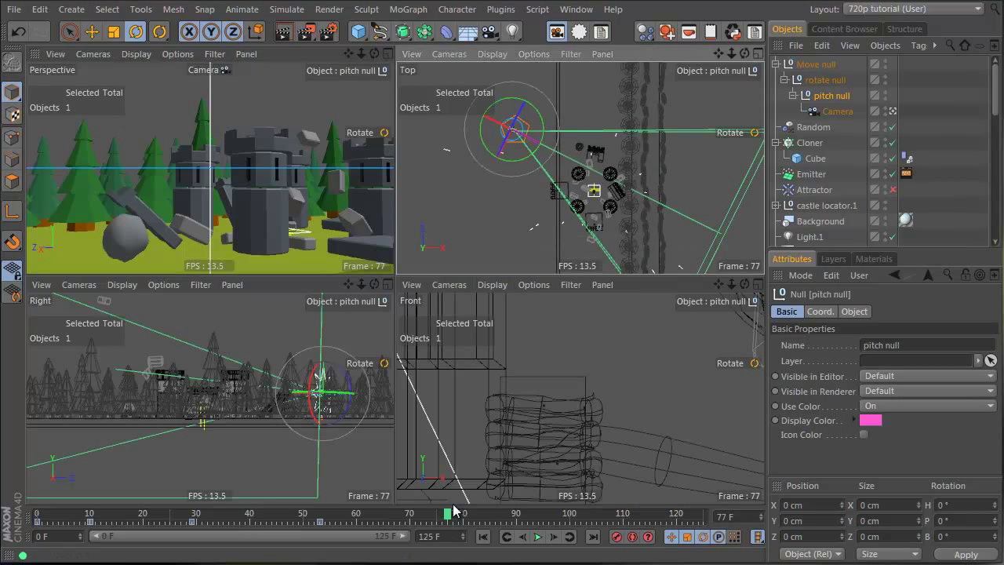
drag(454, 511, 346, 515)
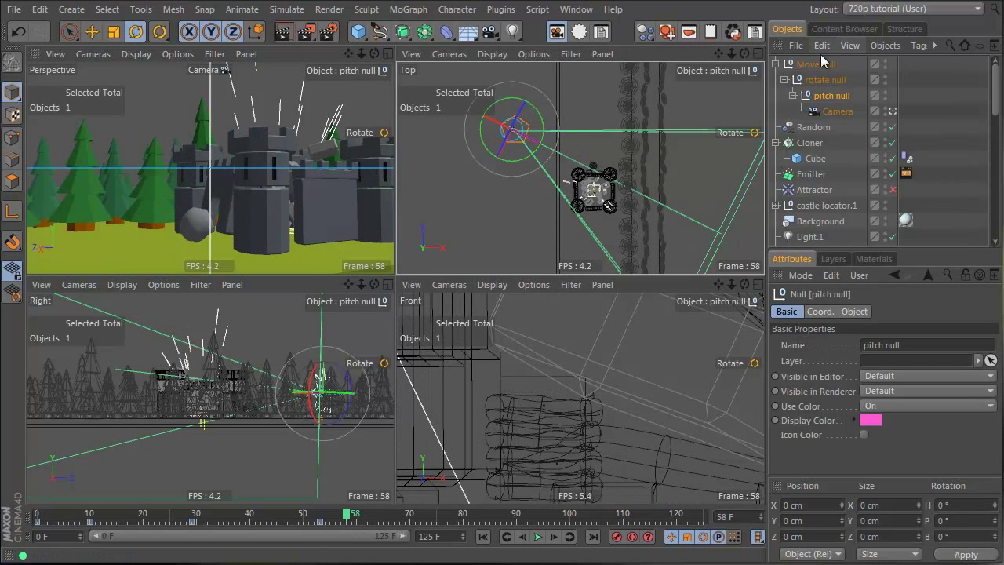
At frame 53, create a new null and move it along Z to about -1405 cm, at the centre of the castle.
click(820, 63)
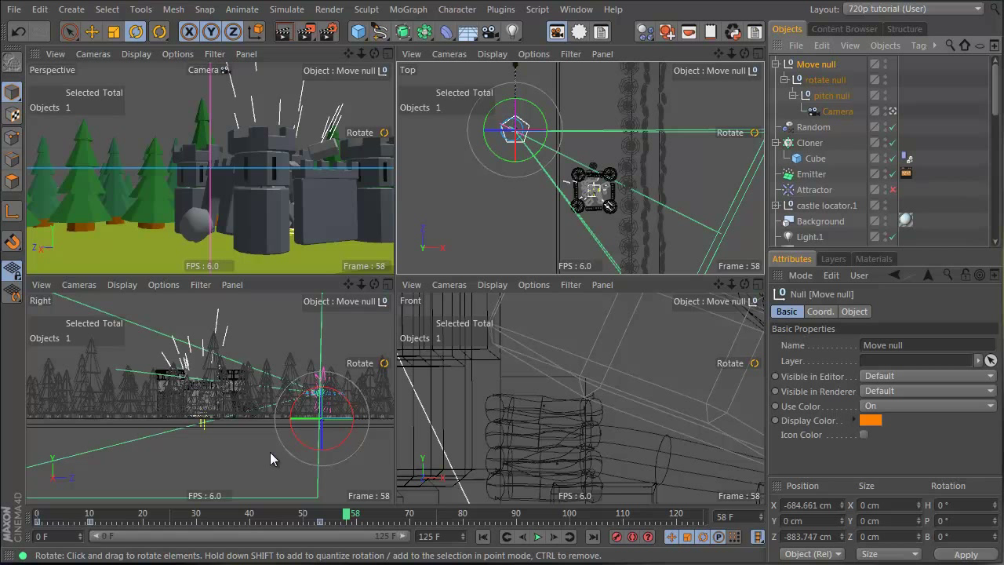
drag(327, 514, 321, 517)
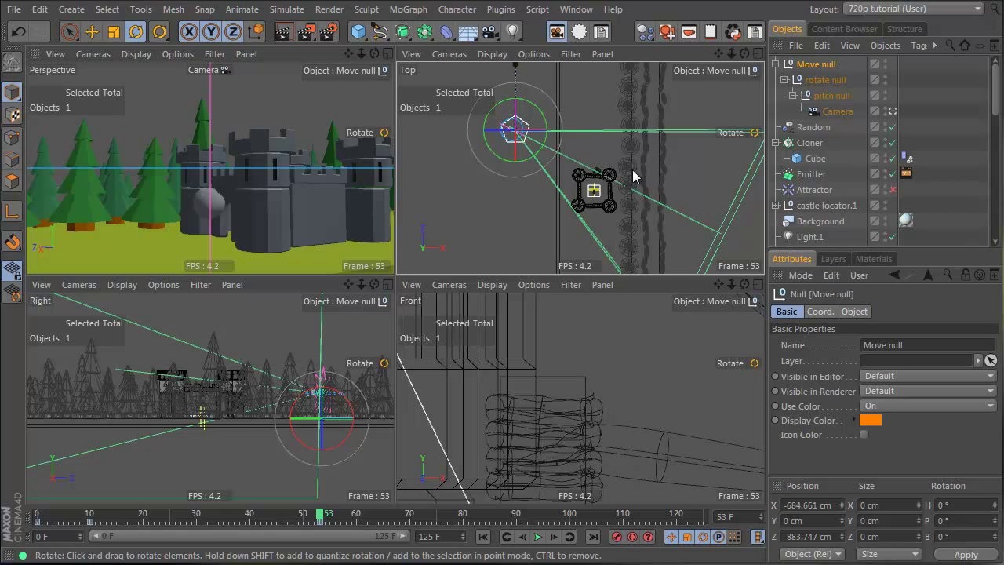
drag(365, 33, 401, 62)
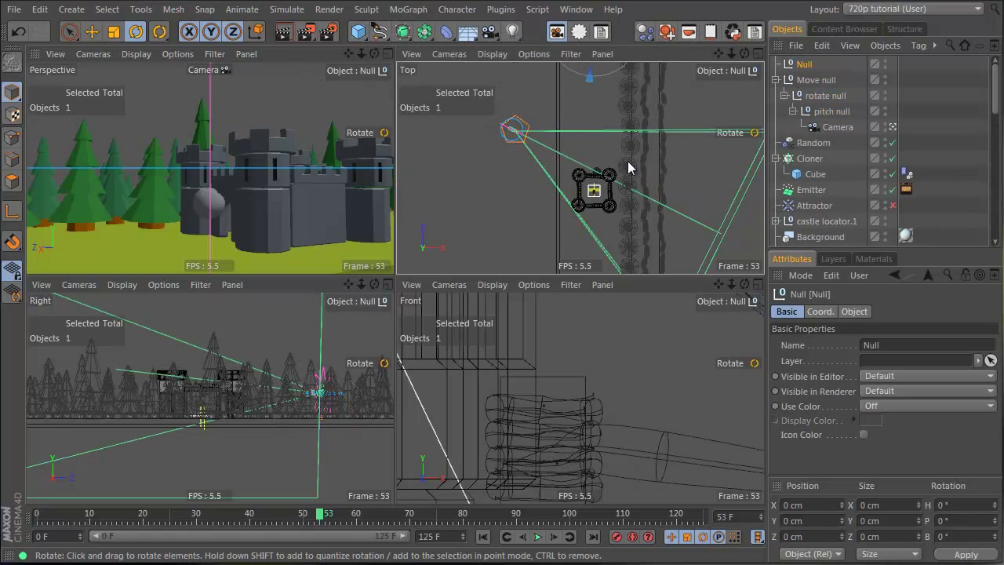
alt+right_drag(624, 128, 601, 126)
alt+middle_drag(589, 120, 599, 163)
key(e)
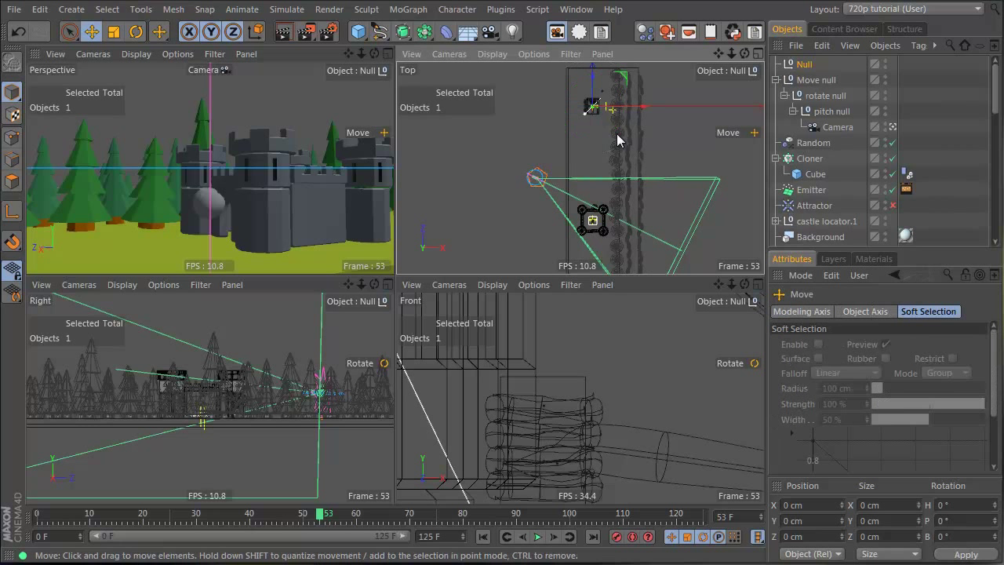
drag(604, 149, 604, 245)
alt+right_drag(605, 243, 730, 200)
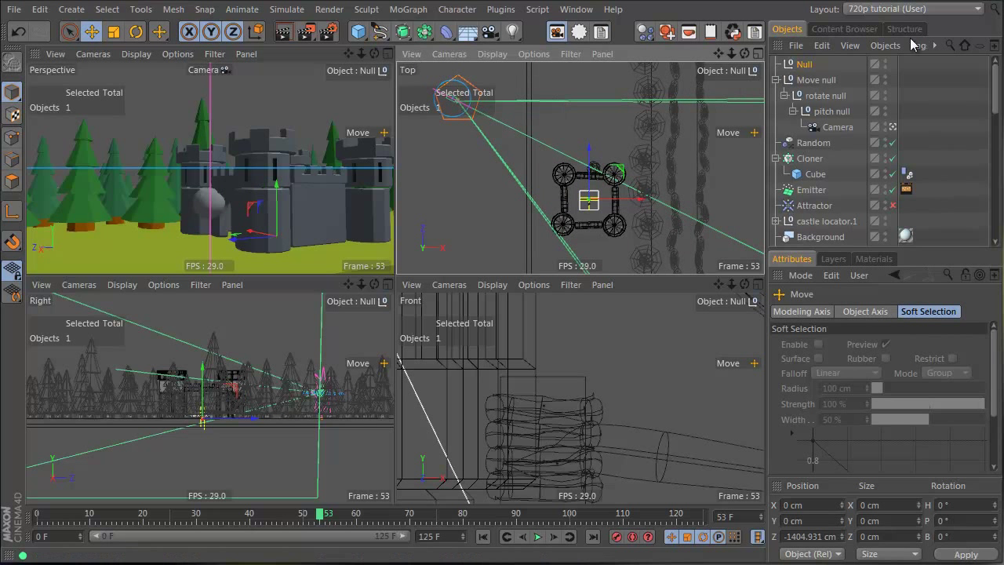
Parent the Move null under the new null and rotate that parent to a heading of about -10°, swinging the rig around the castle.
drag(812, 84, 808, 66)
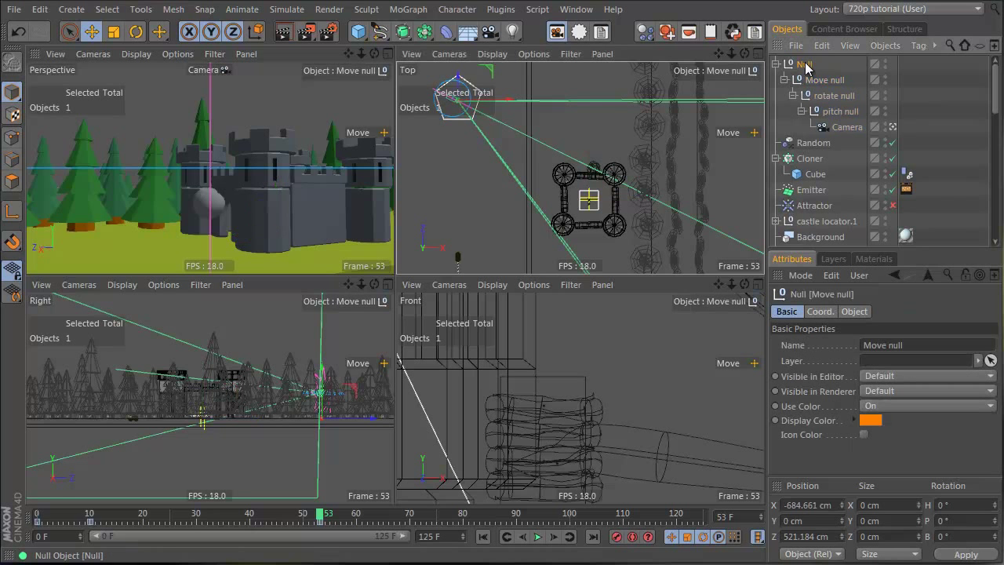
key(r)
drag(655, 127, 628, 180)
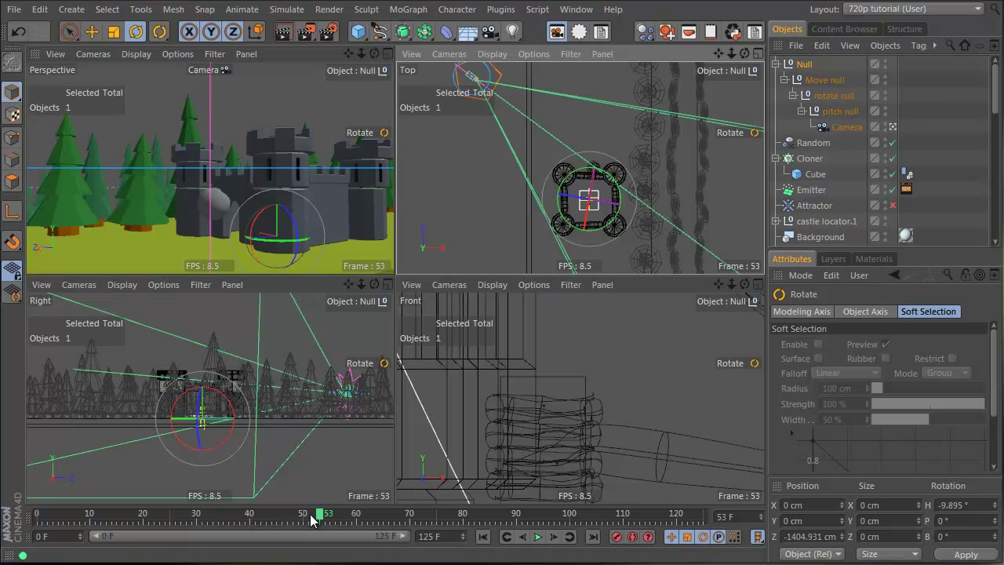
Go to frame 25 and examine how the parent null and the Move null position the camera in the top view.
drag(311, 516, 169, 517)
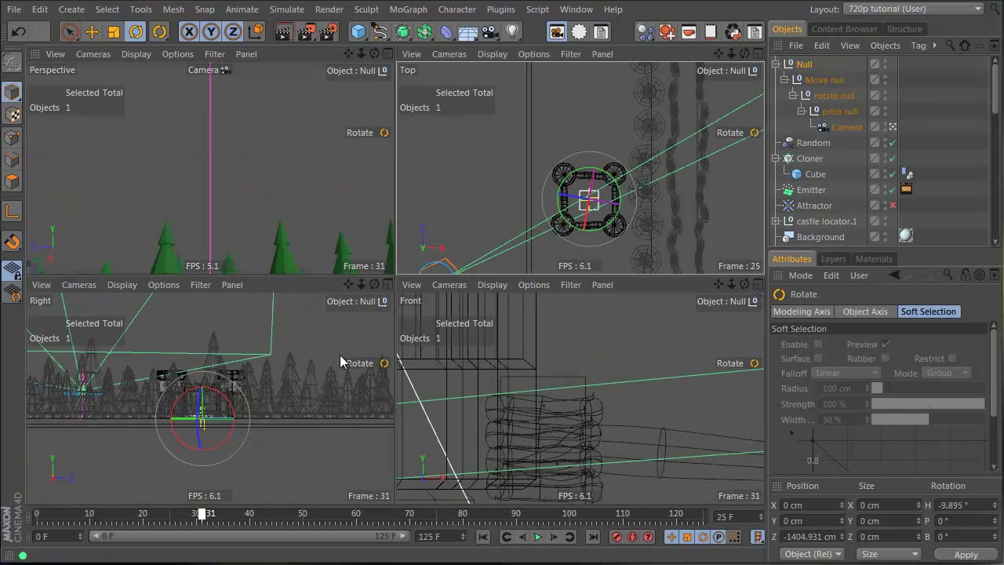
alt+right_drag(649, 161, 556, 182)
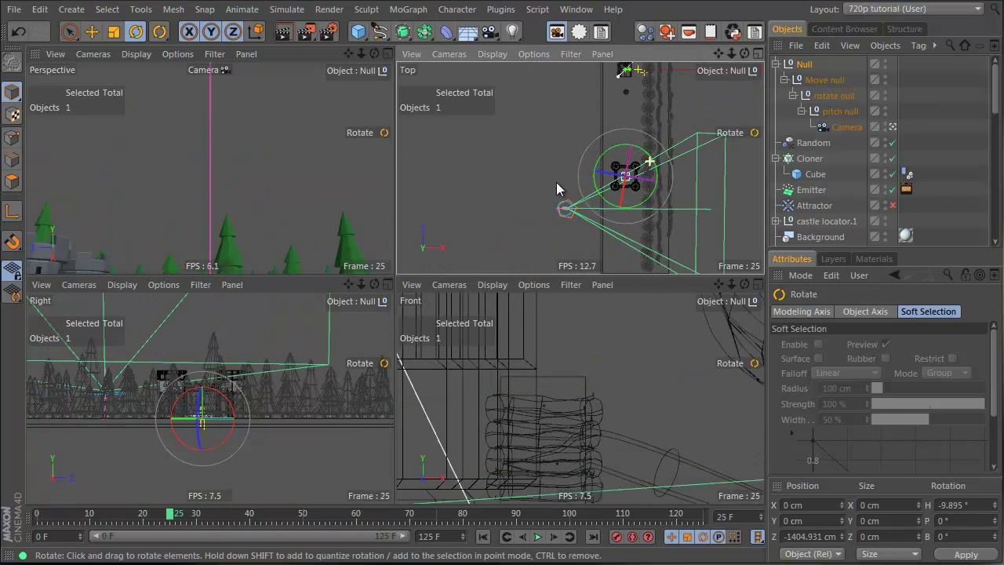
click(831, 80)
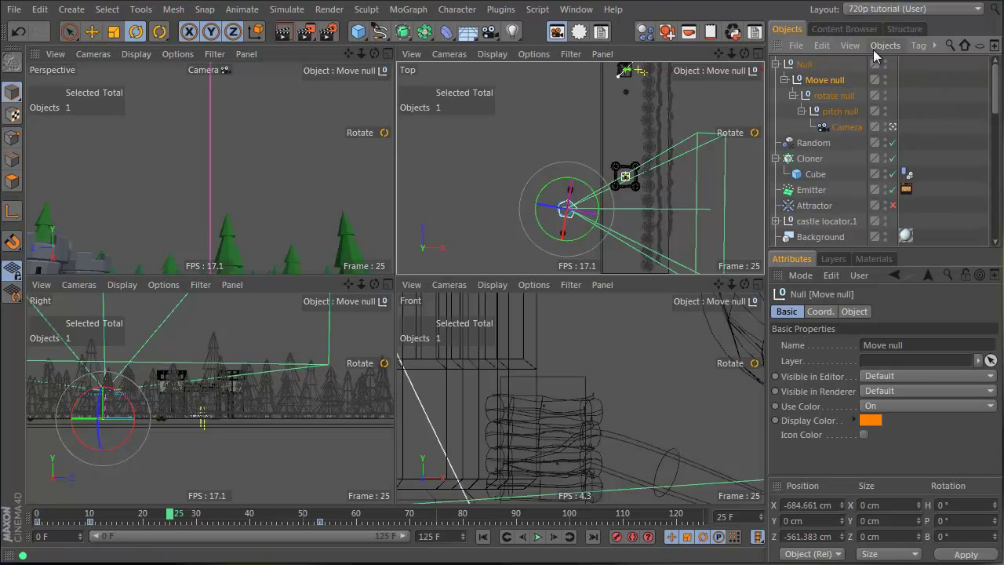
click(811, 64)
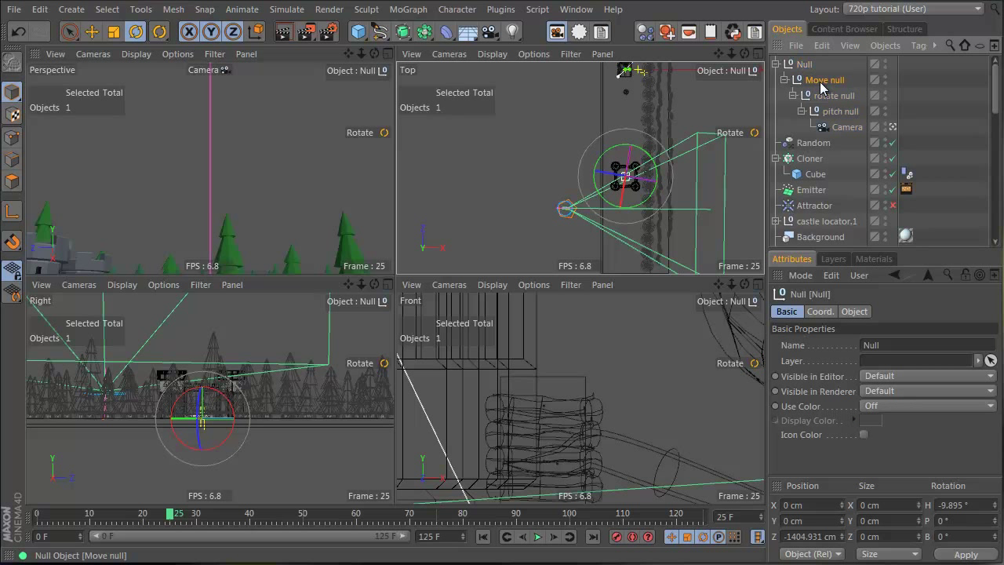
click(821, 81)
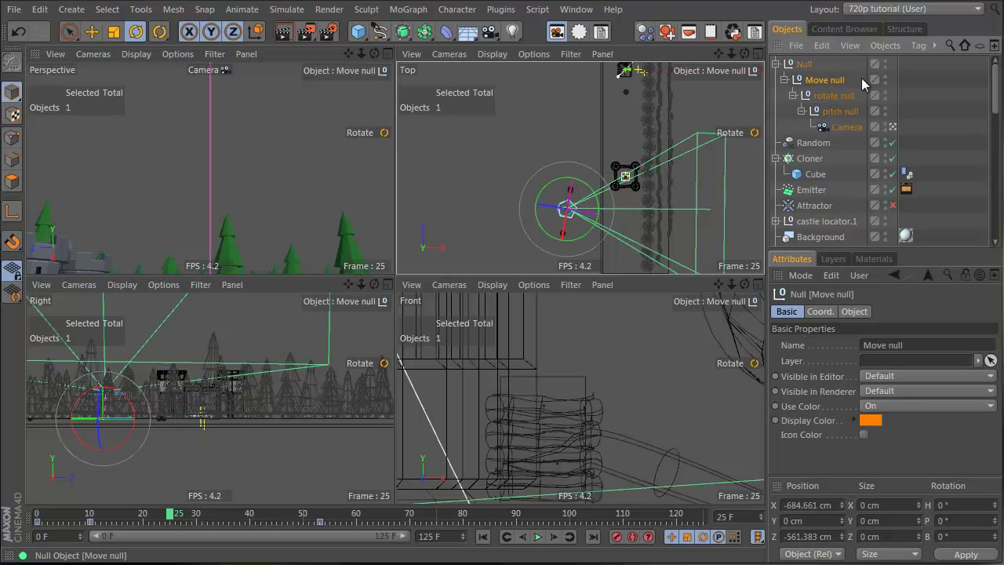
click(803, 66)
alt+middle_drag(625, 165, 583, 253)
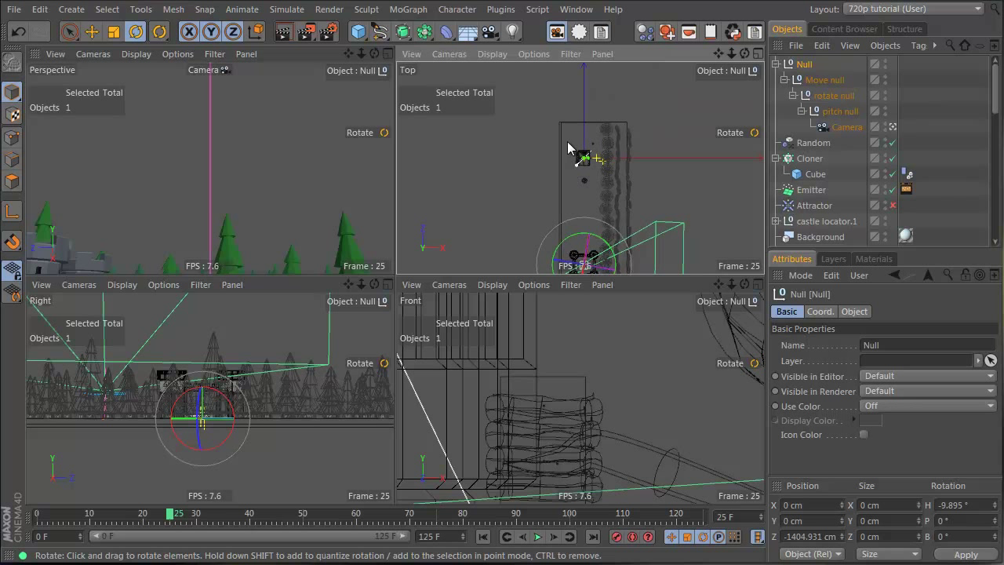
alt+middle_drag(602, 211, 600, 149)
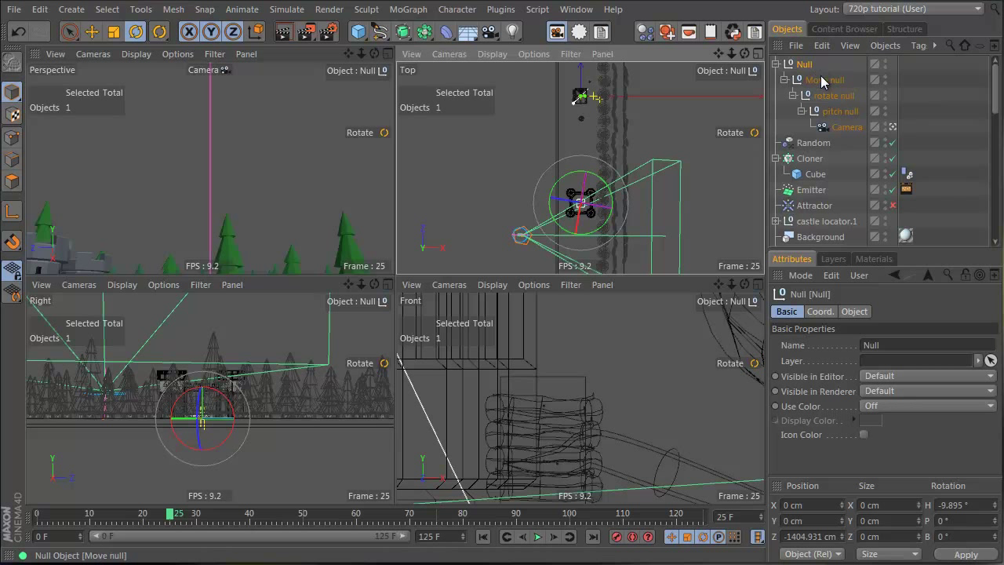
Take the Move null out of its parent null and rename that parent as pivot null.
drag(820, 76, 807, 66)
double_click(808, 127)
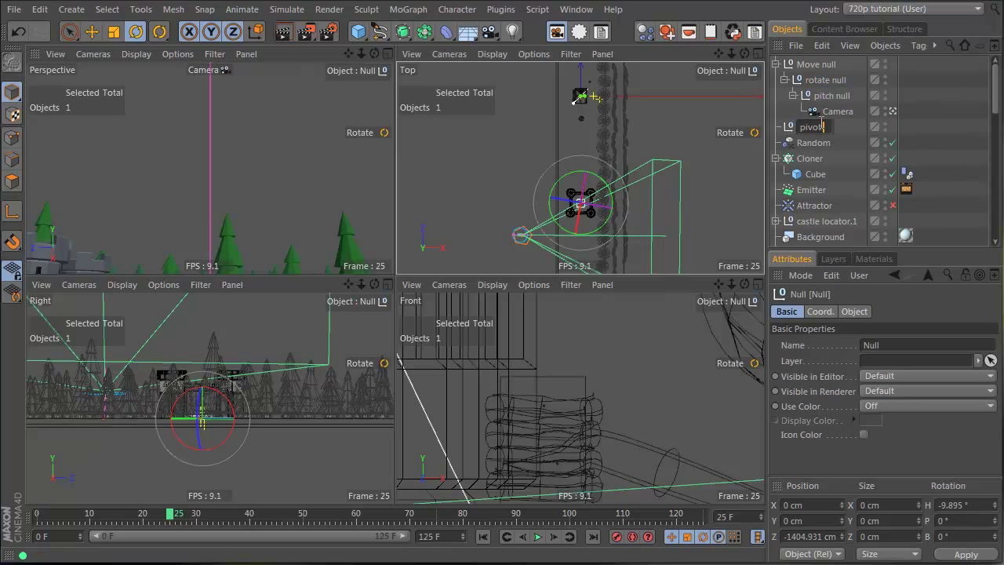
key(Return)
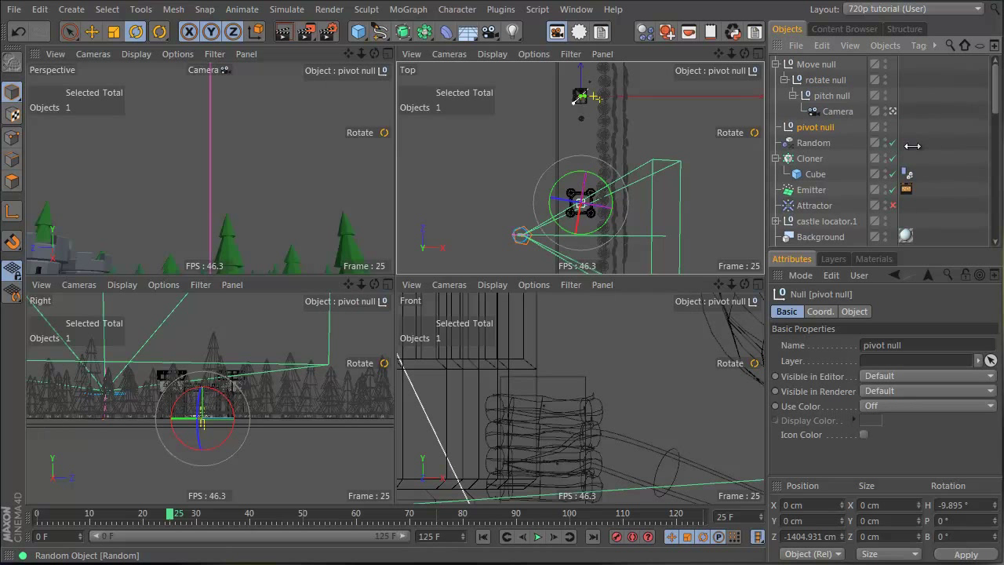
At frame 11, create a new null named offset null at the origin and parent the Move null under it.
drag(167, 515, 95, 530)
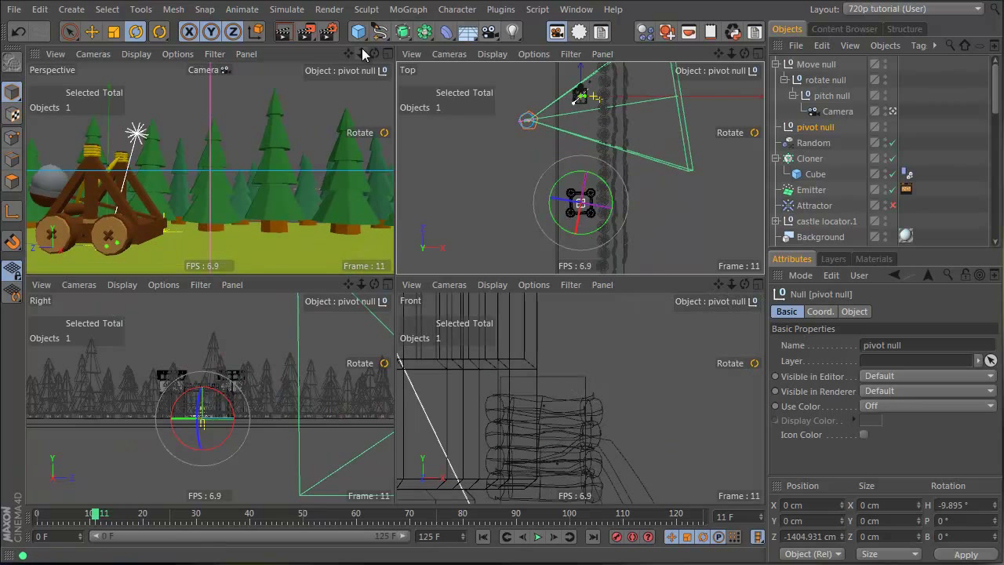
drag(358, 32, 428, 60)
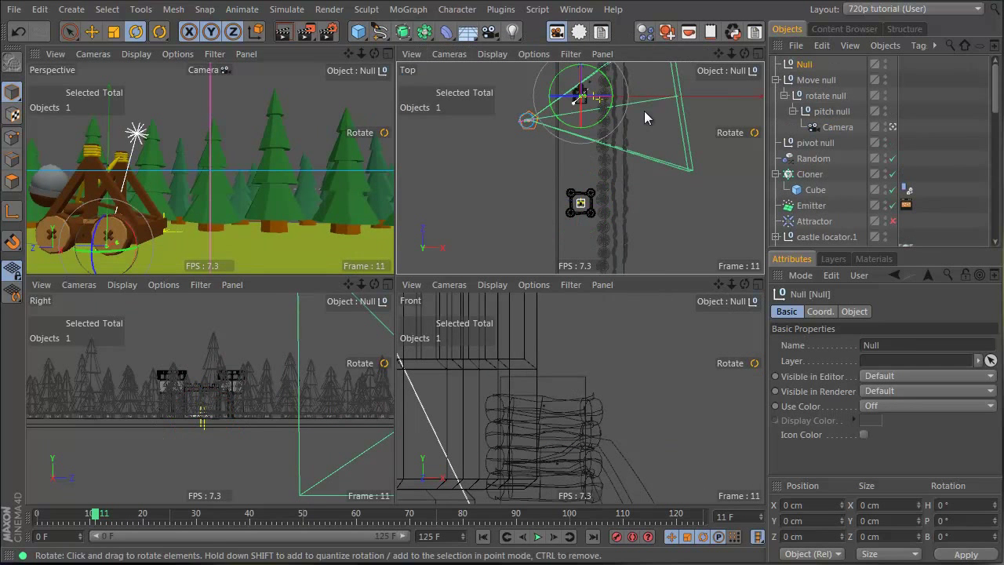
double_click(805, 64)
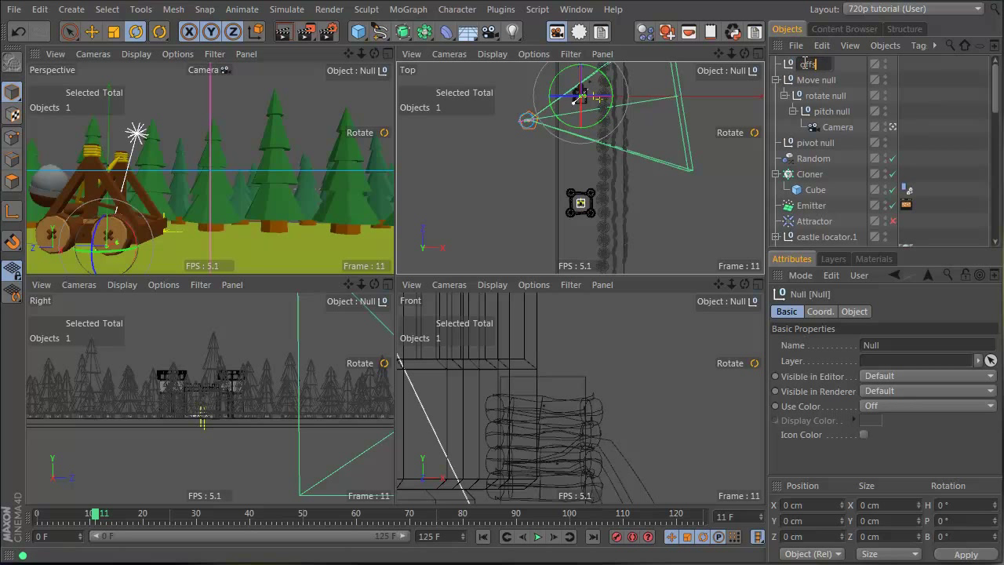
key(Return)
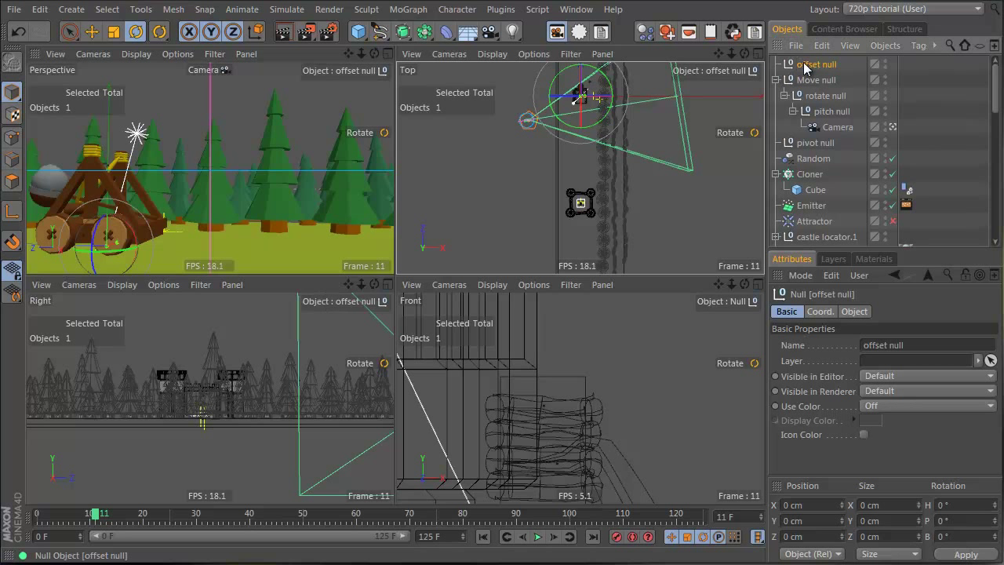
drag(819, 64, 818, 64)
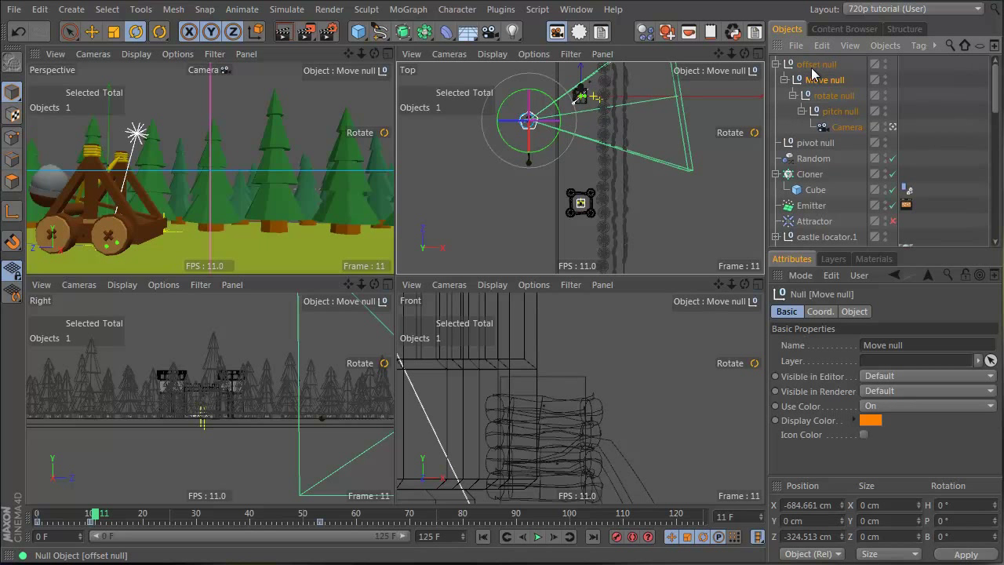
click(815, 64)
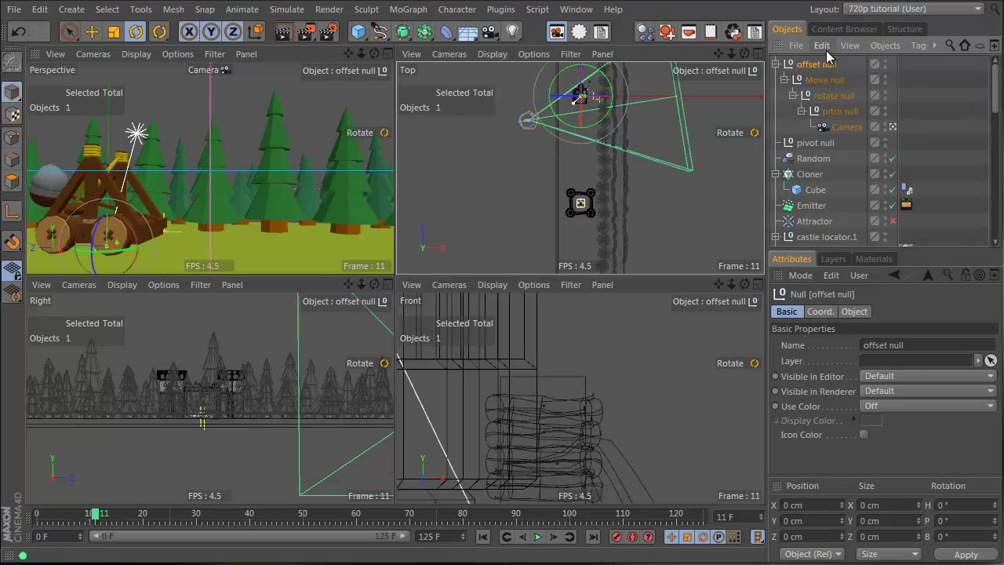
drag(95, 514, 49, 549)
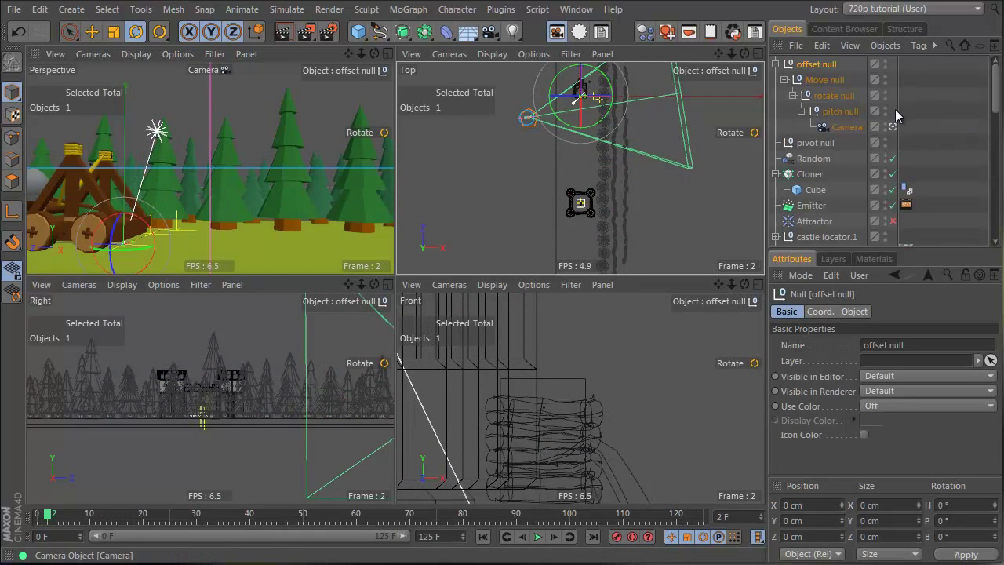
drag(816, 63, 810, 148)
click(815, 64)
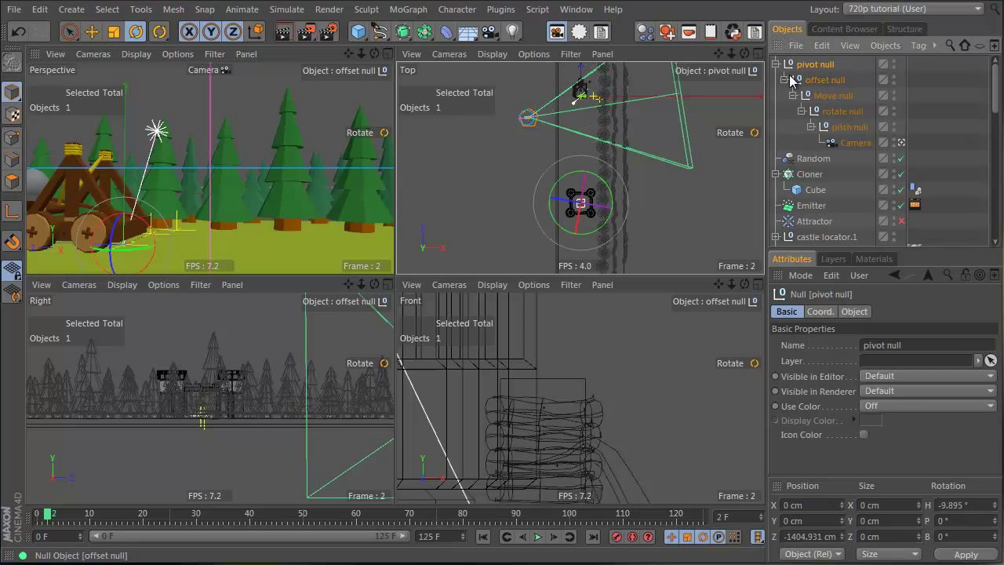
drag(67, 514, 308, 537)
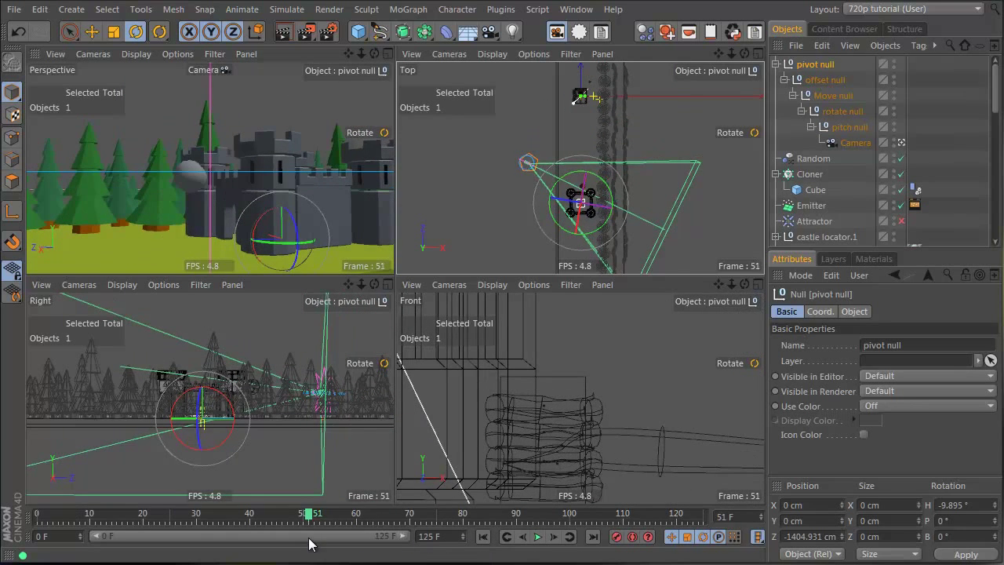
drag(819, 82, 815, 64)
Reset the pivot null's heading to 0° and parent the offset null under it.
click(800, 142)
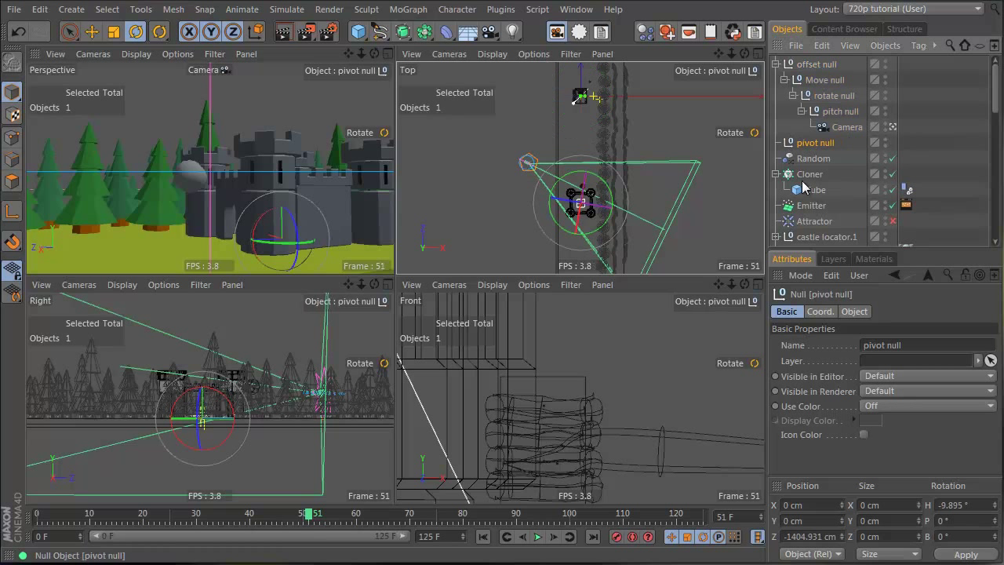
key(Return)
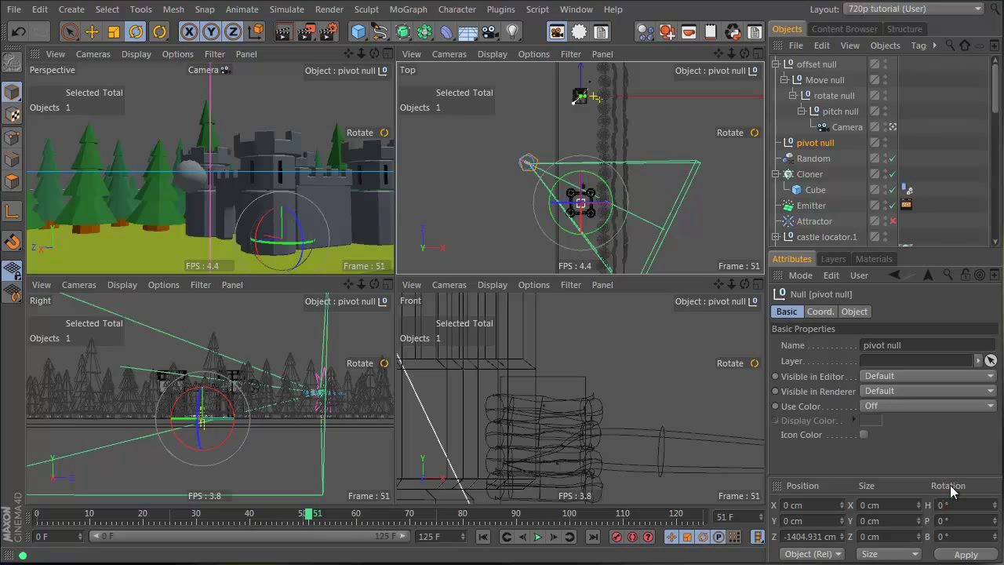
drag(813, 66, 808, 87)
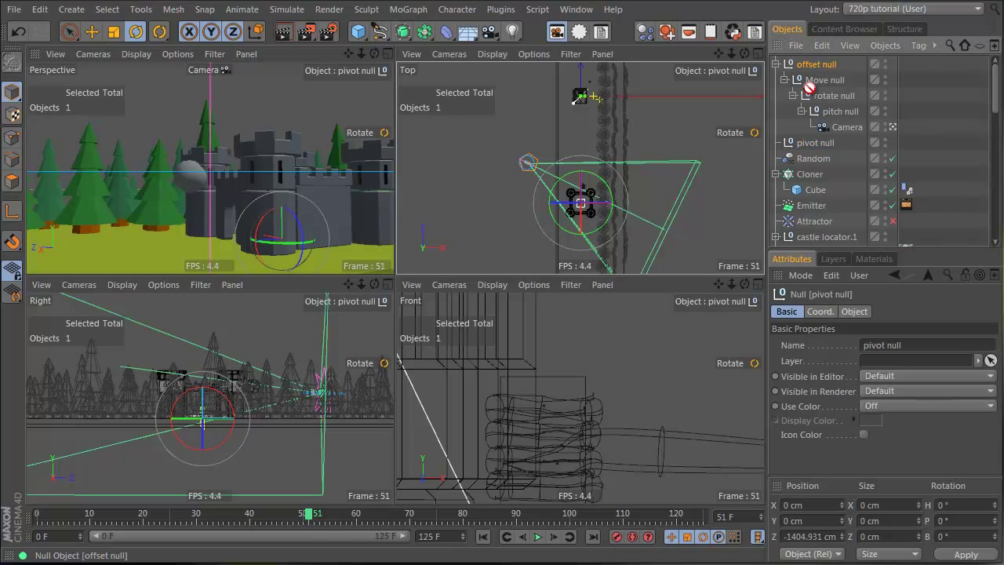
drag(816, 150, 810, 141)
click(819, 64)
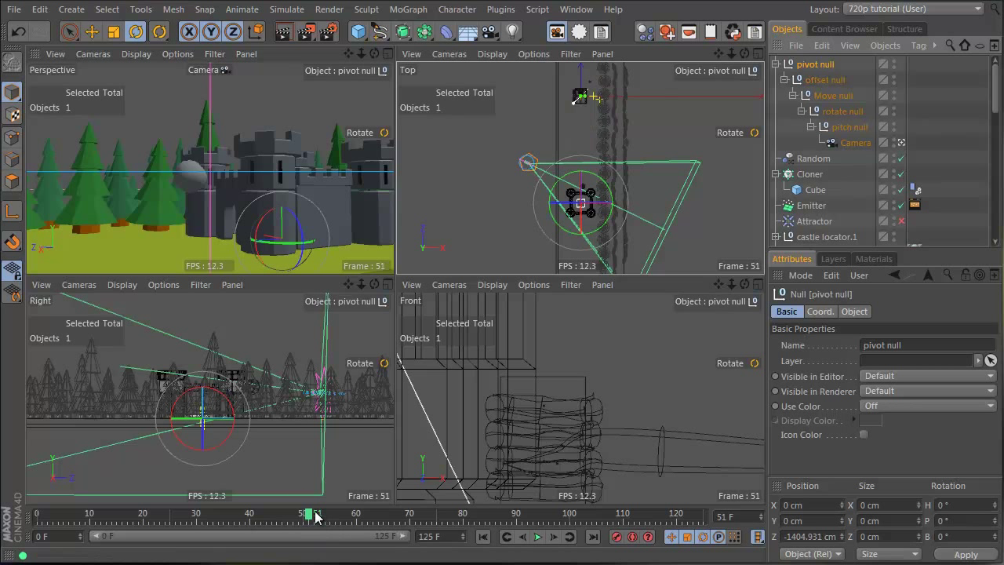
Keyframe the pivot null unrotated at frame 53 and at a heading of about -72° at frame 101.
drag(314, 515, 321, 521)
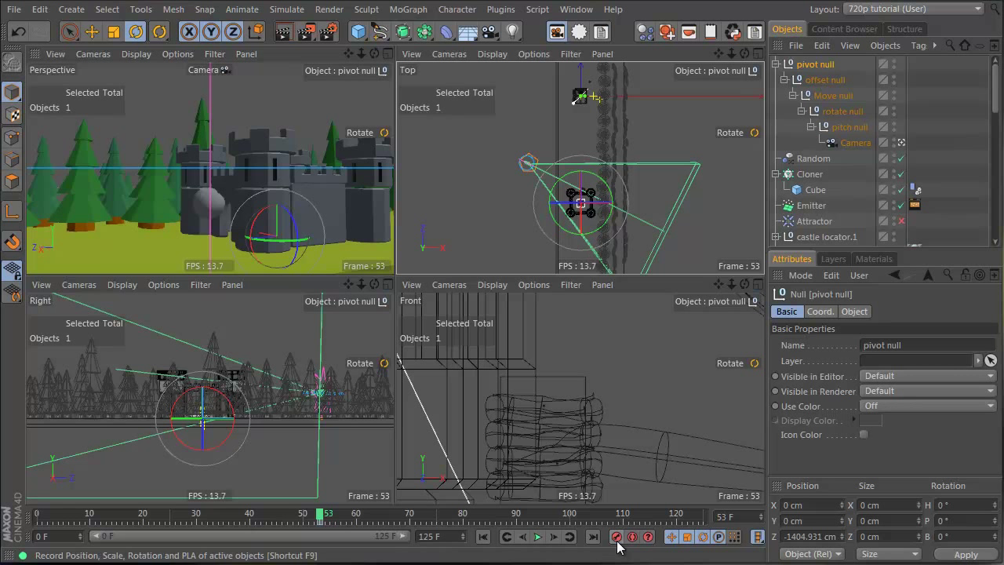
drag(328, 515, 580, 527)
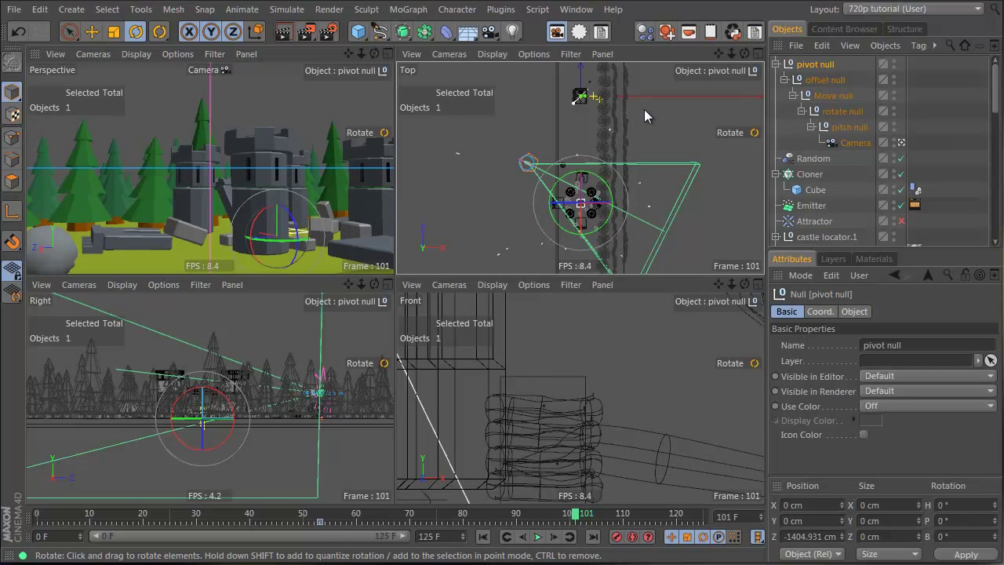
drag(630, 142, 634, 227)
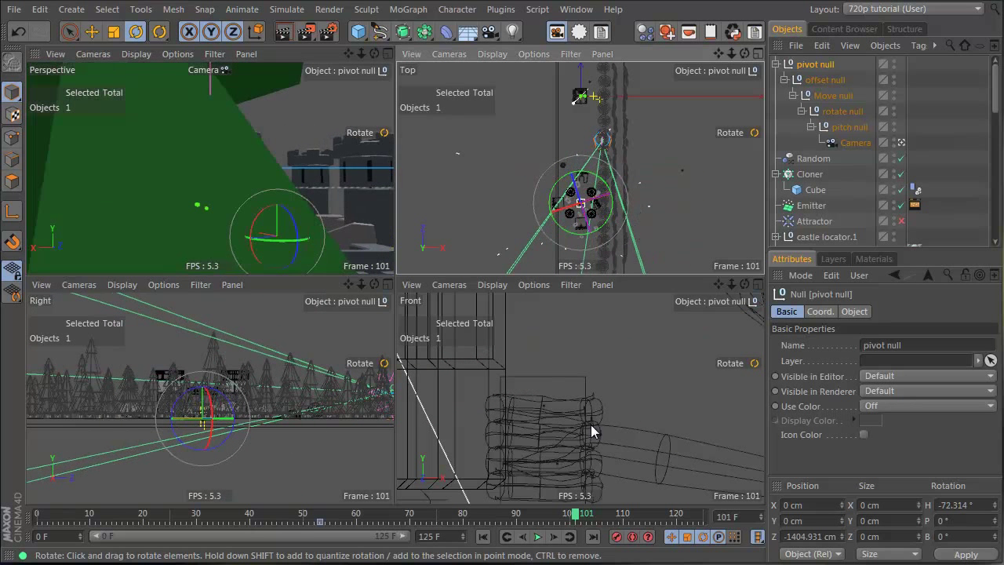
click(616, 538)
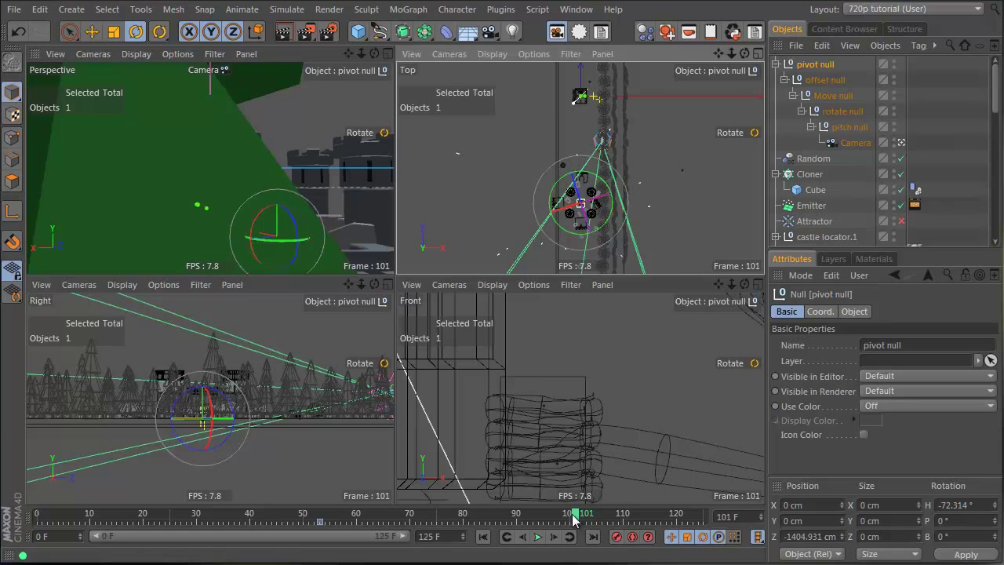
At frame 55, move the Move null along Z to about -1059 cm and record a keyframe.
drag(575, 519, 383, 523)
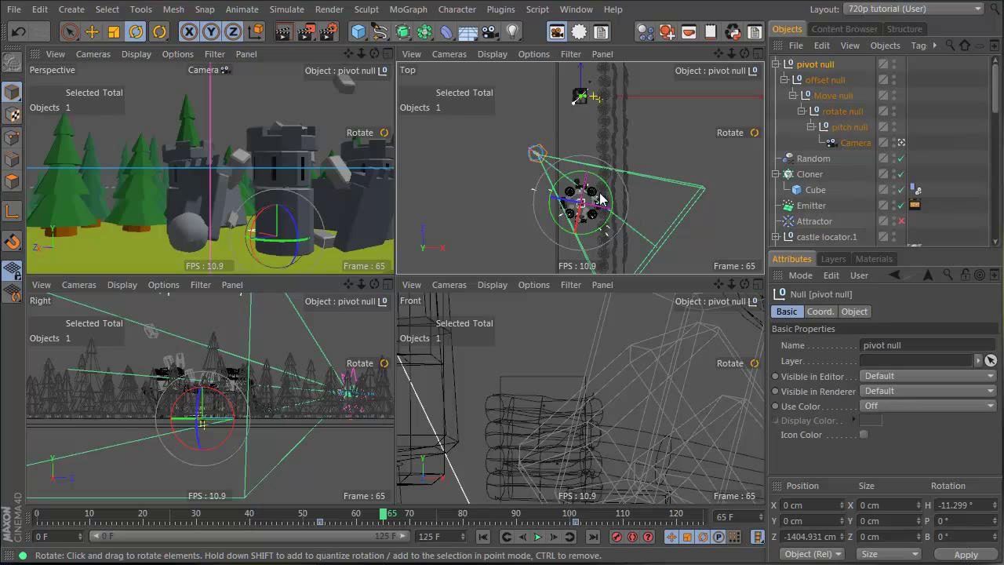
drag(343, 517, 319, 521)
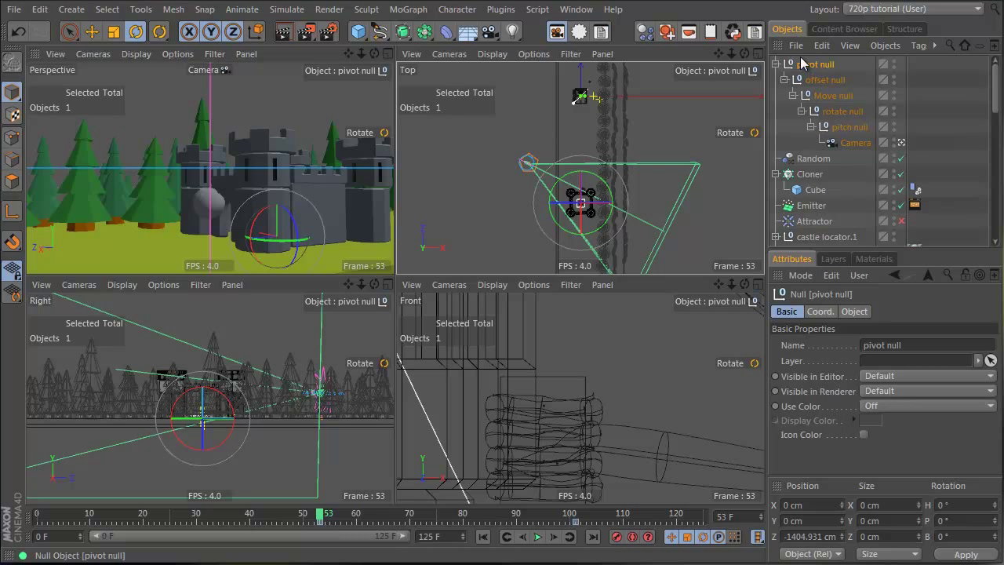
click(825, 96)
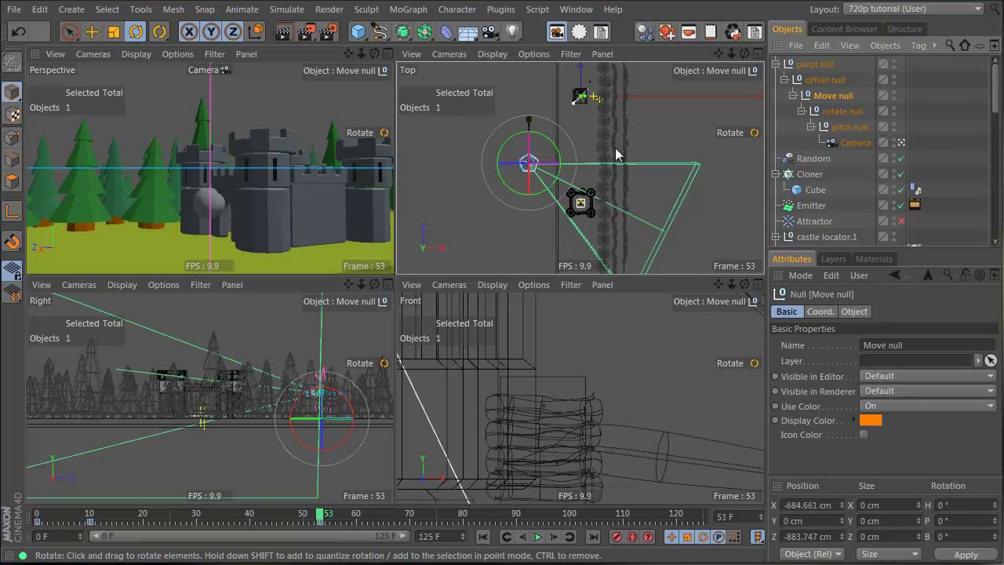
key(e)
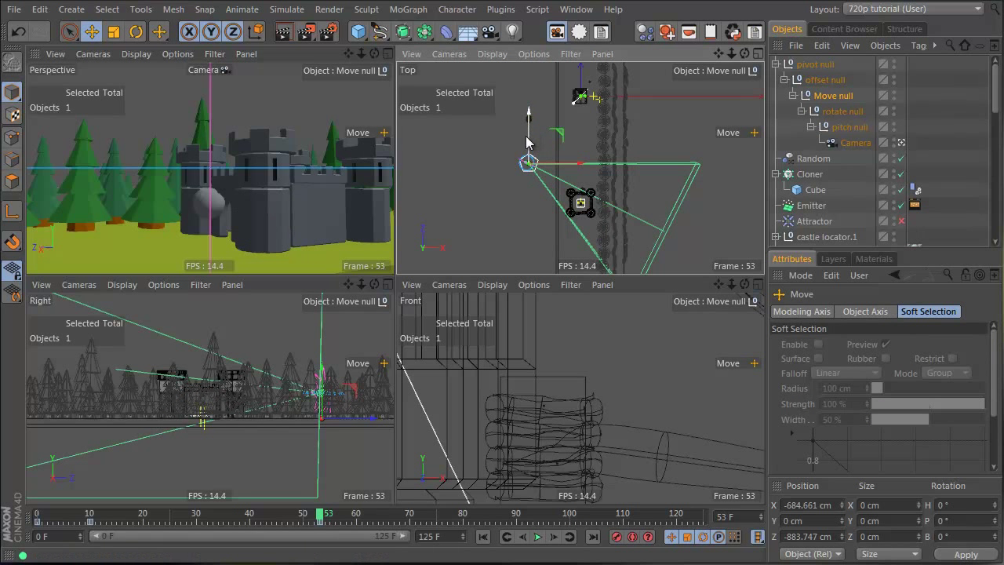
click(331, 515)
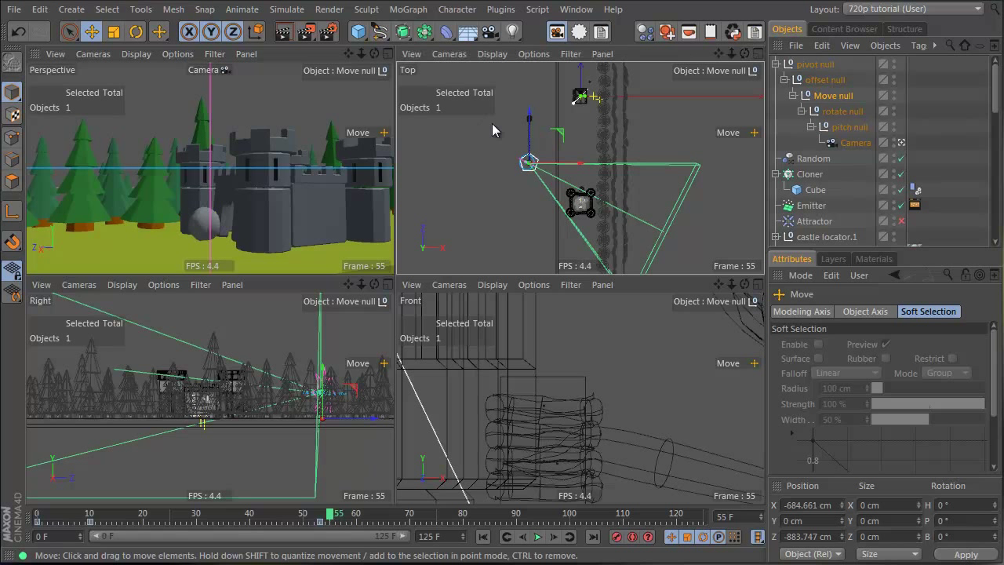
drag(531, 138, 532, 152)
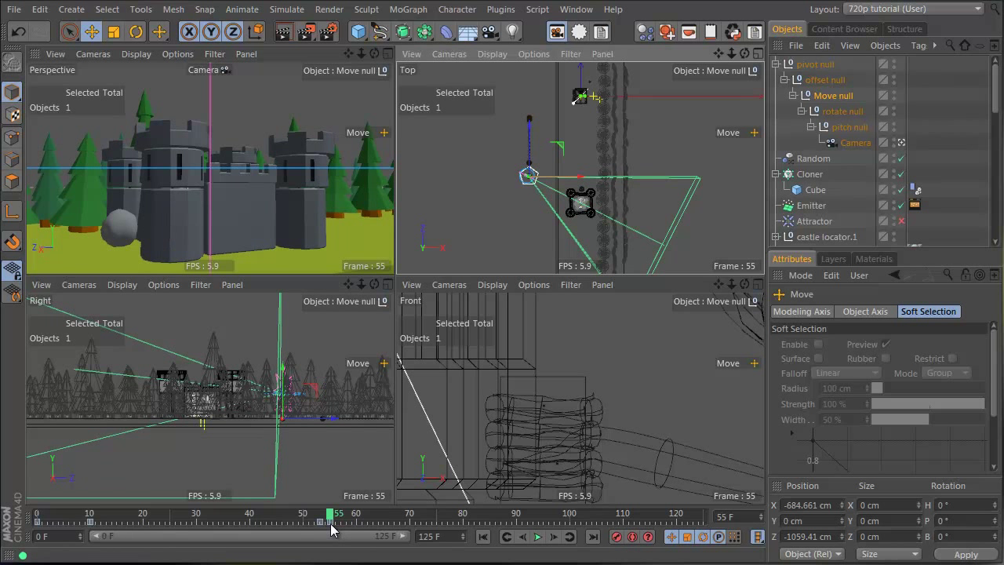
Shift the Move null's key from frame 55 to frame 76 and preview the camera motion up to that frame.
drag(330, 523, 441, 521)
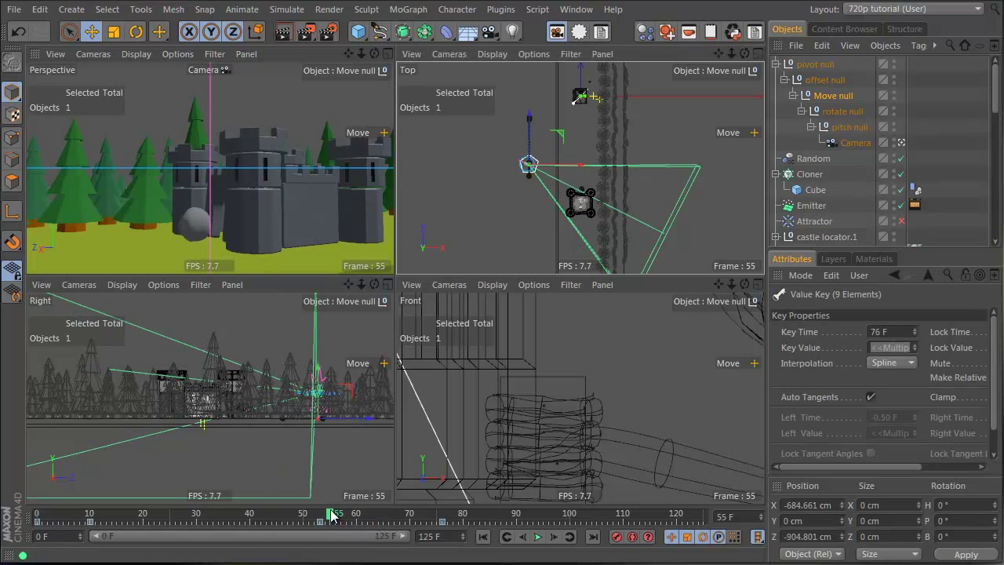
drag(328, 517, 443, 520)
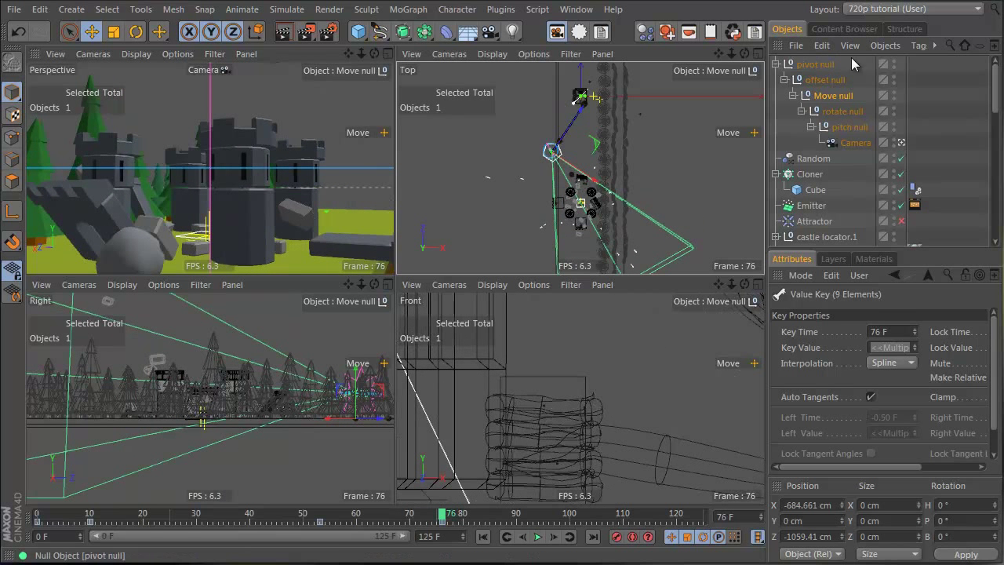
click(835, 97)
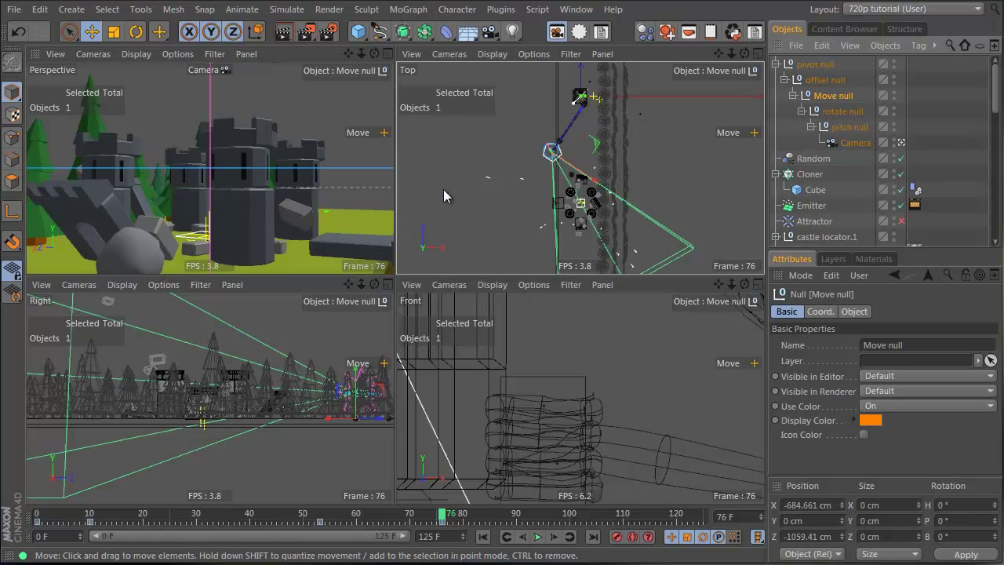
Record a keyframe for the offset null at frame 53 in its starting position.
click(839, 75)
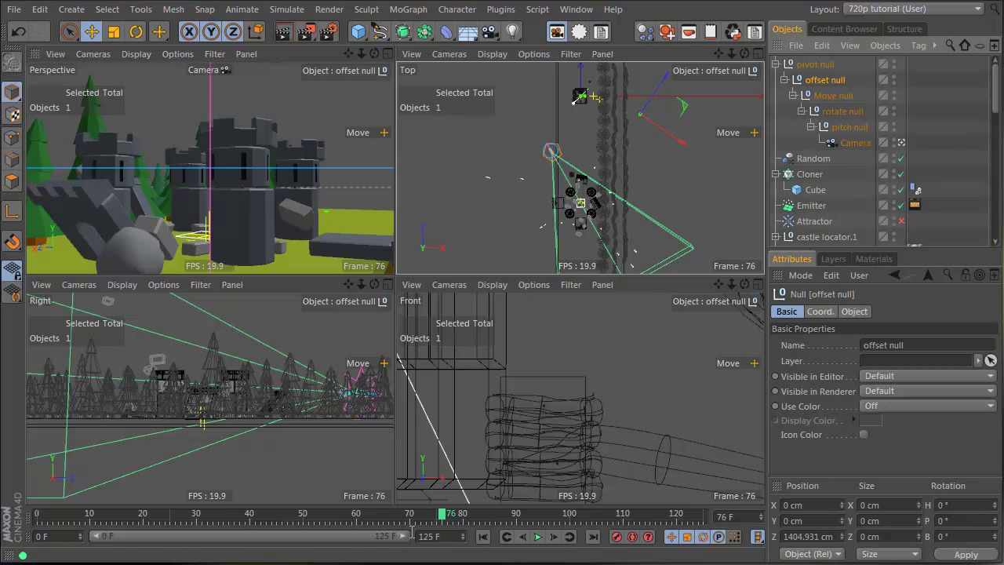
click(328, 522)
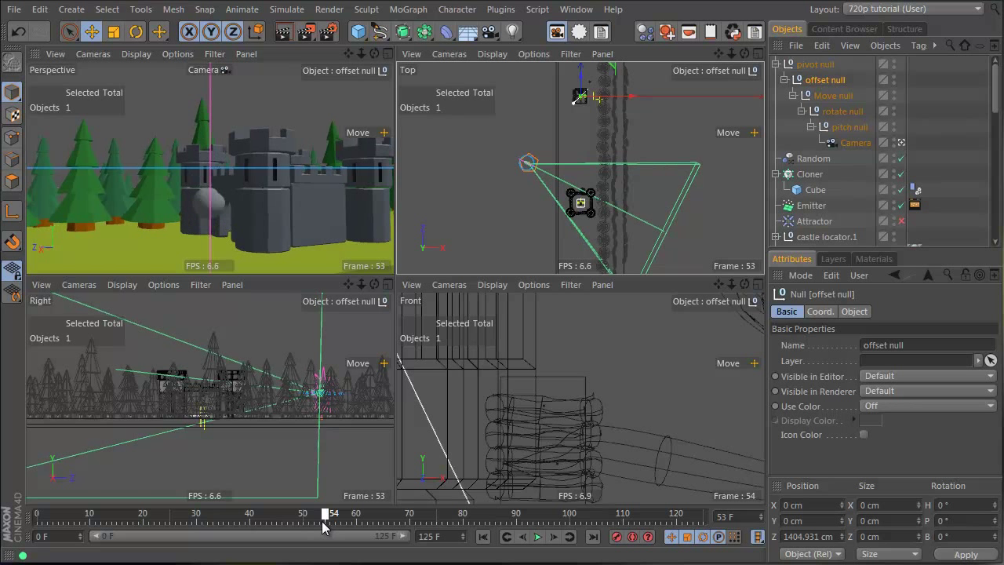
drag(343, 530, 321, 529)
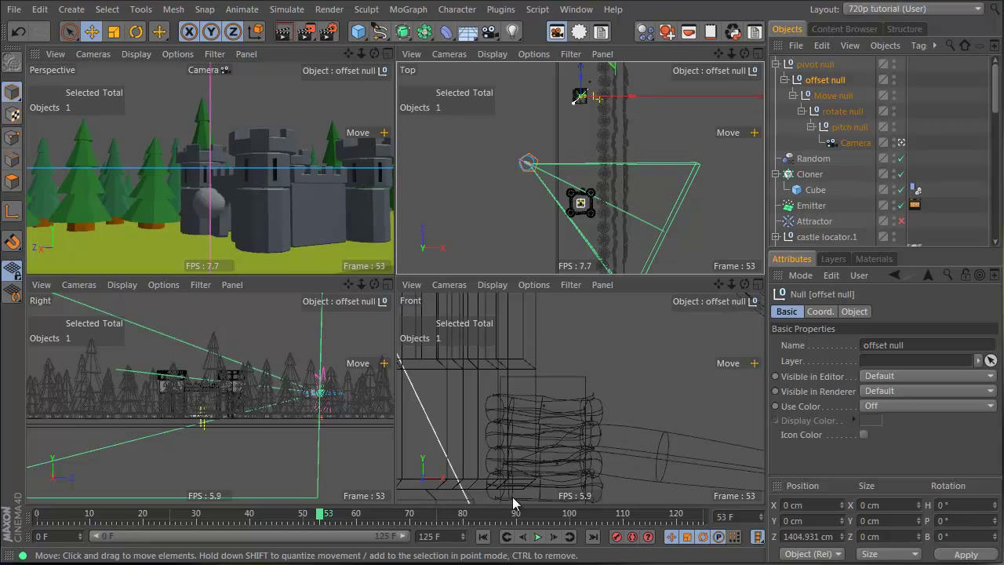
Raise the offset null along Y to about 403 cm and set its keyframe at frame 100.
alt+right_drag(567, 435, 596, 299)
alt+middle_drag(675, 455, 656, 403)
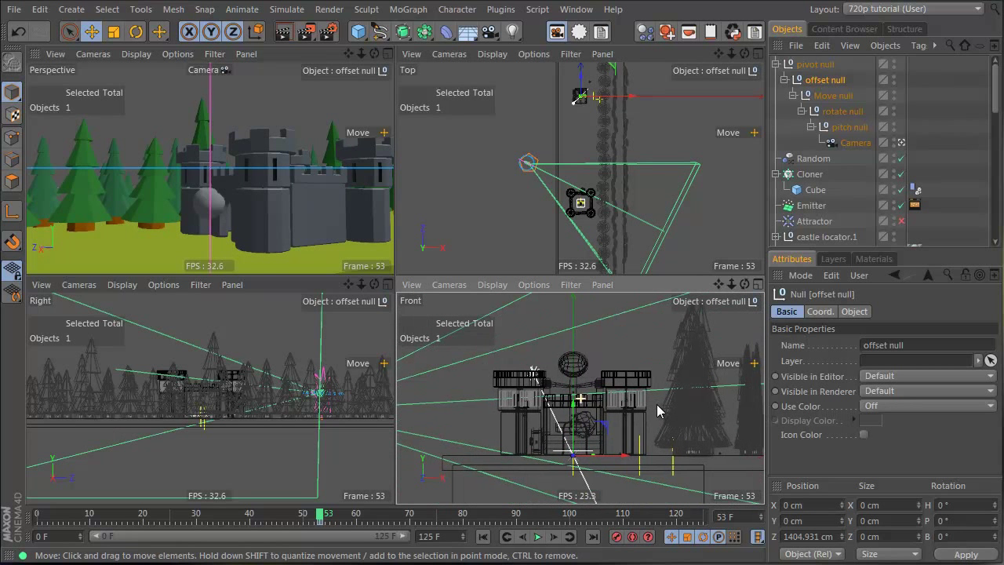
click(570, 518)
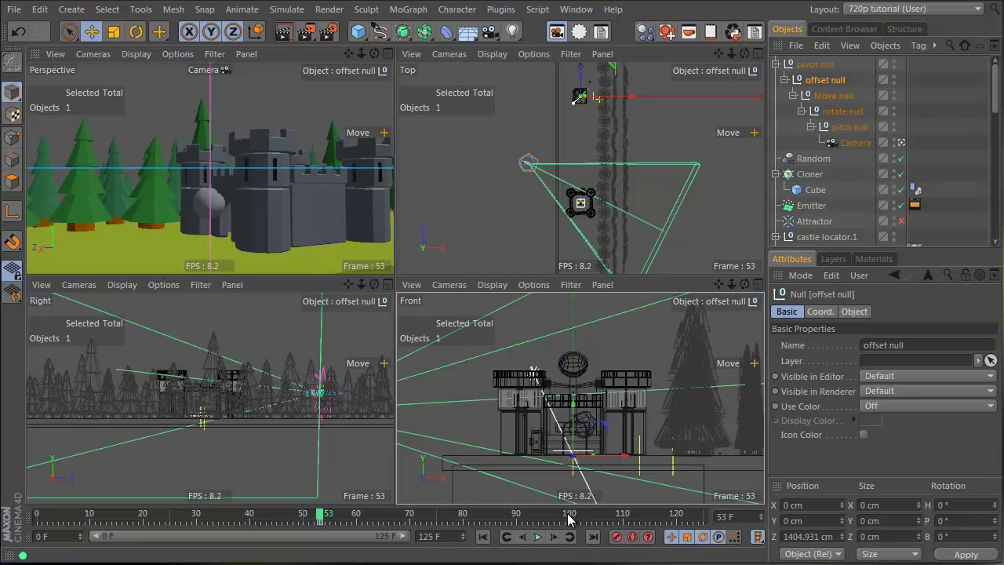
alt+right_drag(695, 399, 613, 424)
alt+middle_drag(674, 411, 437, 456)
drag(641, 423, 654, 347)
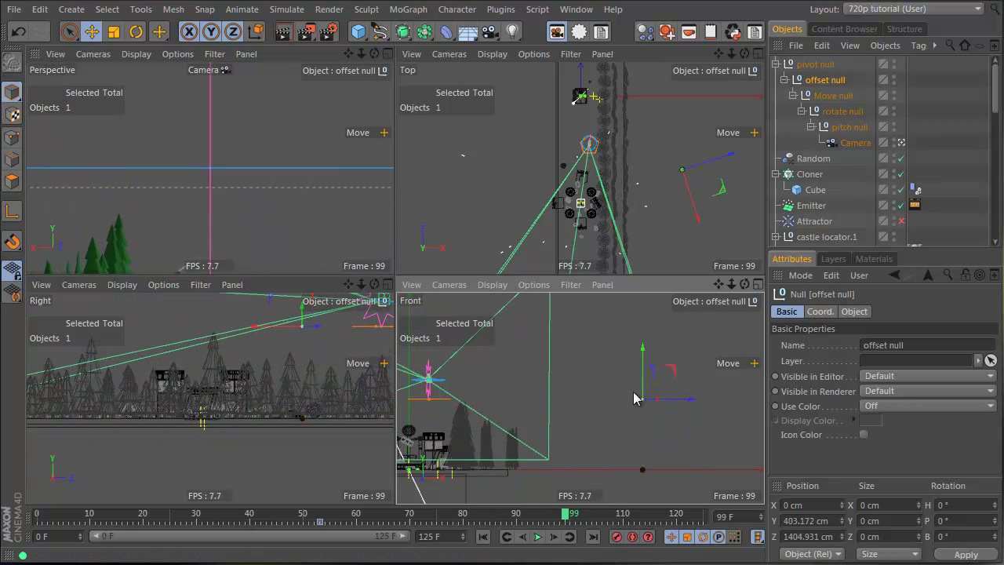
click(614, 543)
click(569, 522)
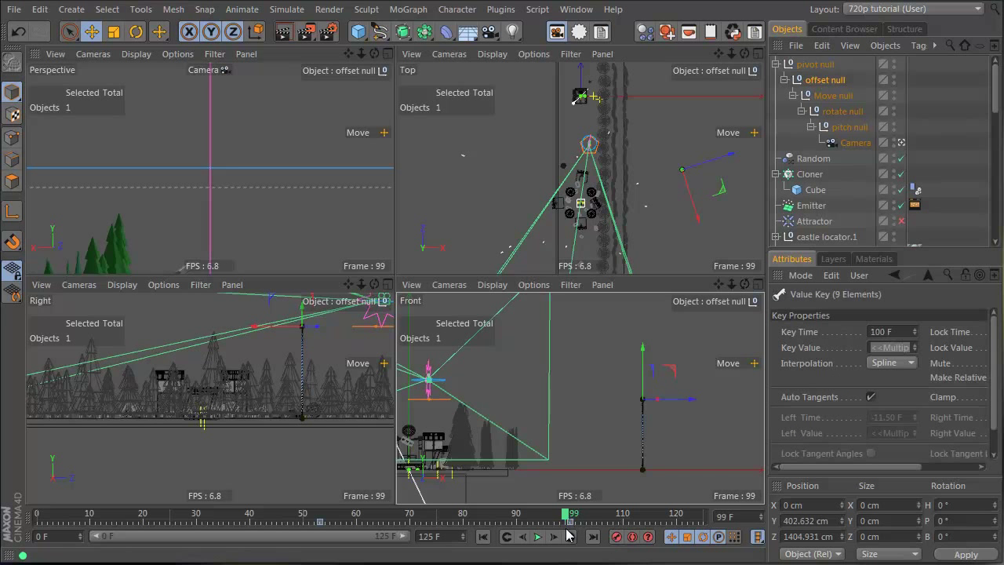
At frame 100, tilt the pitch null to about -31° so the camera looks down at the castle, and record a keyframe.
drag(569, 518, 323, 532)
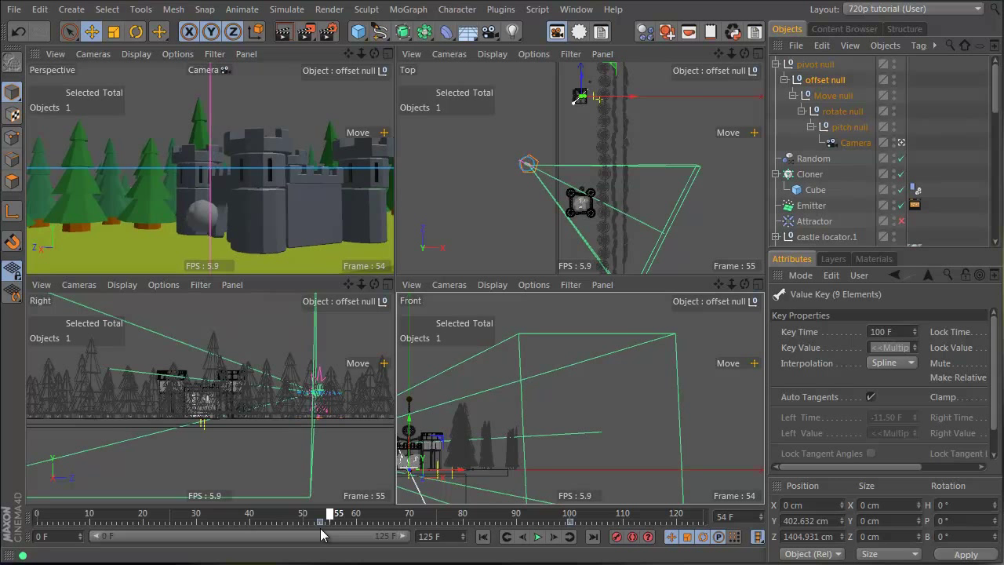
click(847, 128)
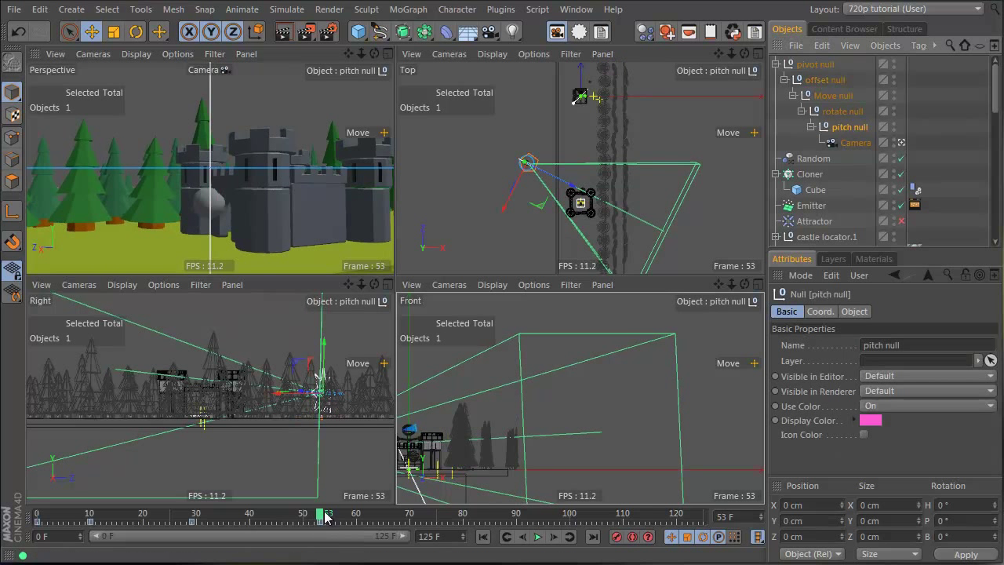
drag(326, 515, 576, 526)
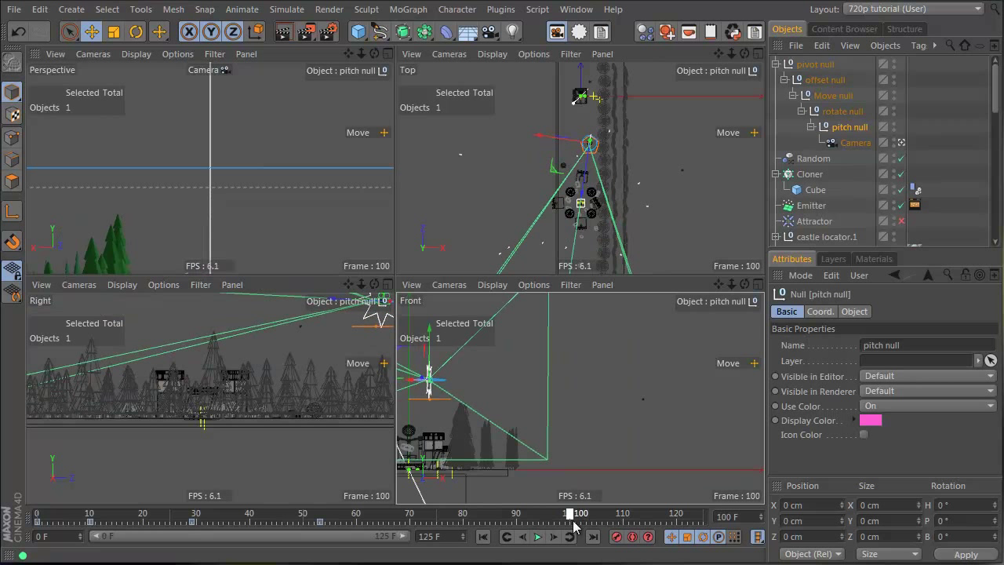
scroll(596, 141, up, 5)
key(r)
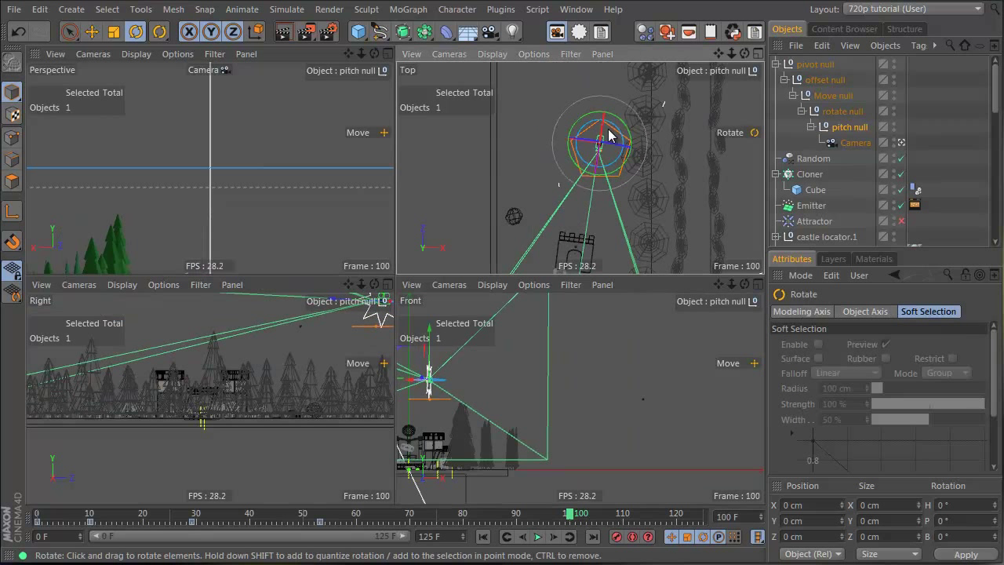
drag(603, 125, 602, 189)
click(615, 538)
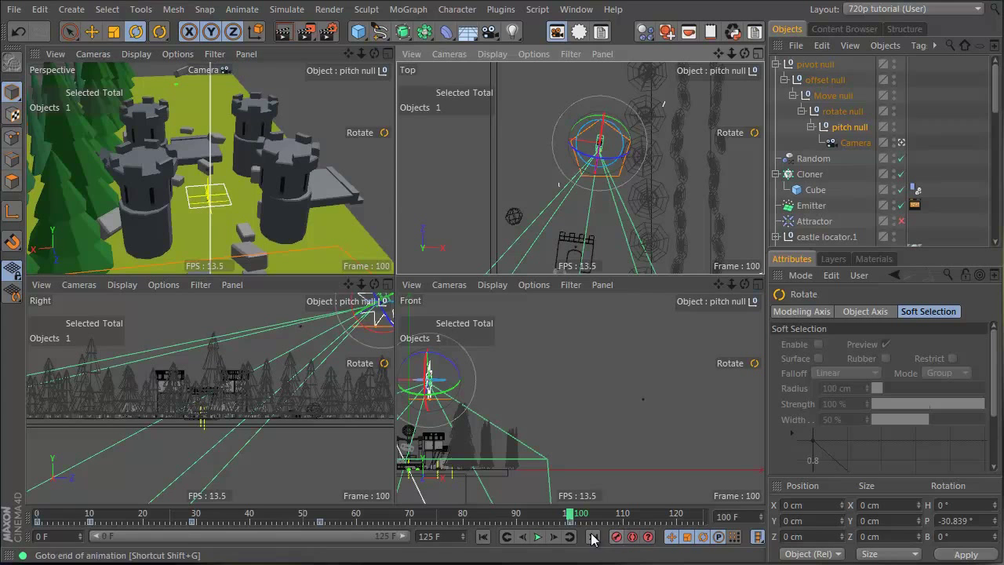
drag(569, 518, 569, 560)
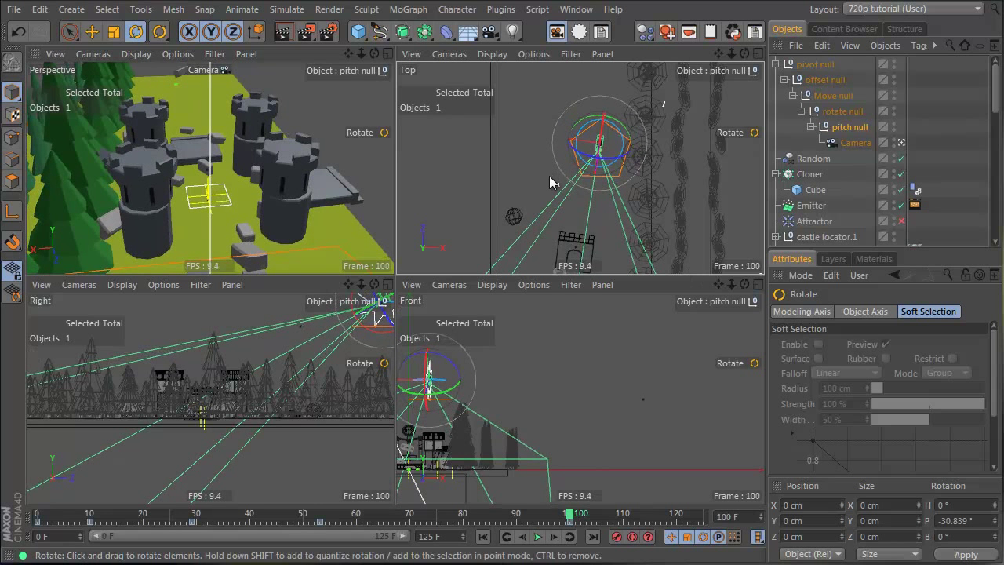
Review the camera motion between frames 28 and 59, checking the keyframes of the pitch, offset and pivot nulls.
scroll(549, 176, down, 8)
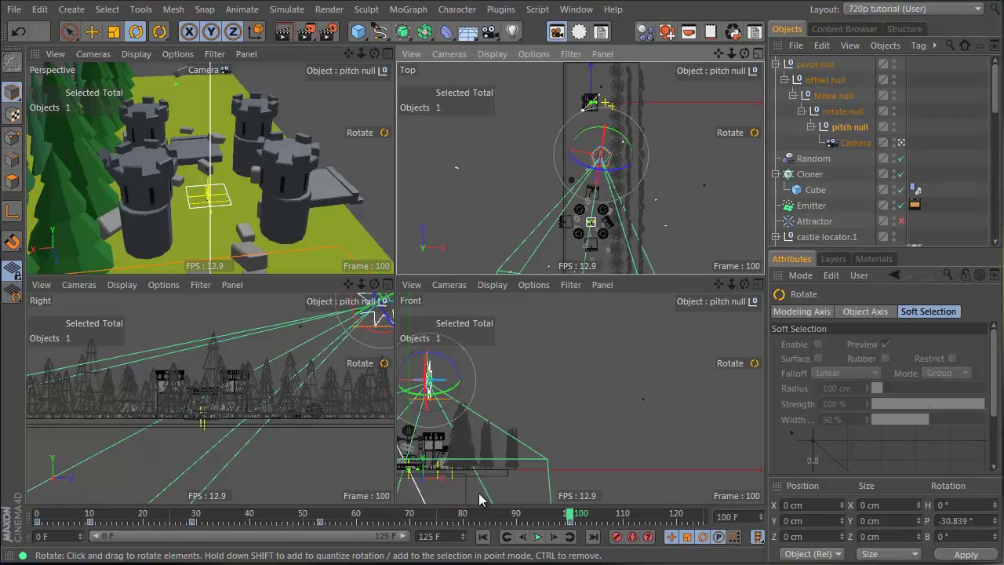
drag(569, 519, 186, 536)
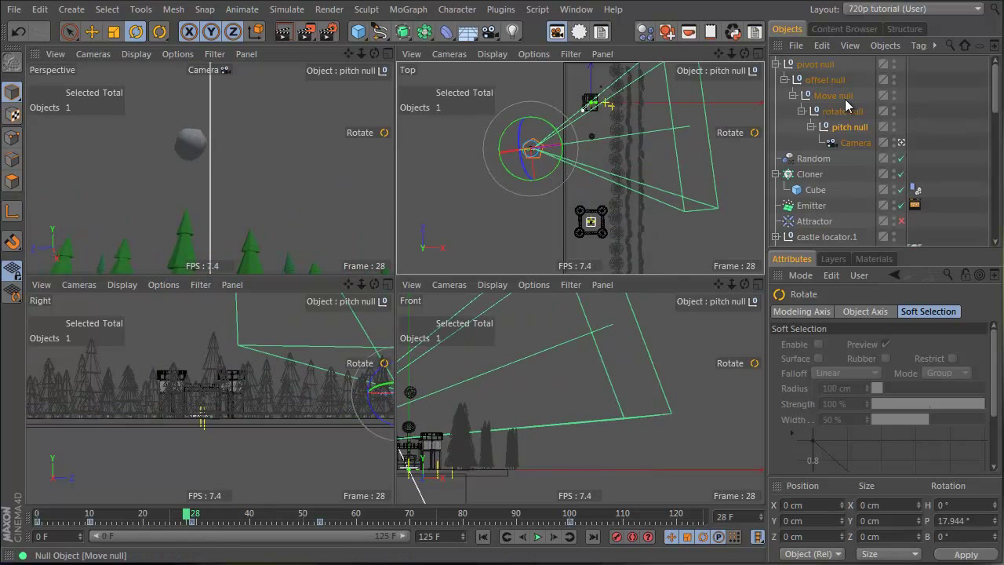
click(849, 128)
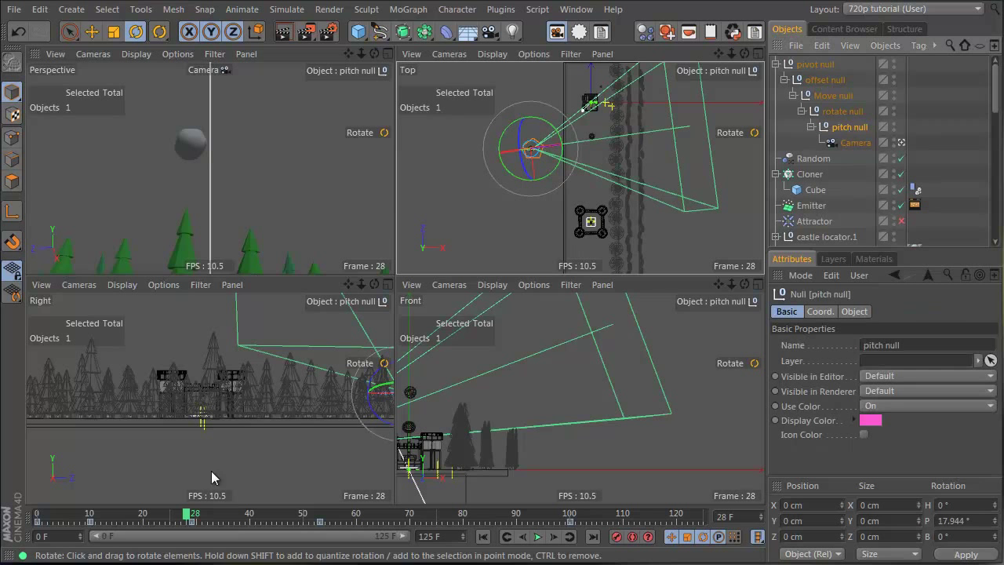
drag(191, 527, 329, 536)
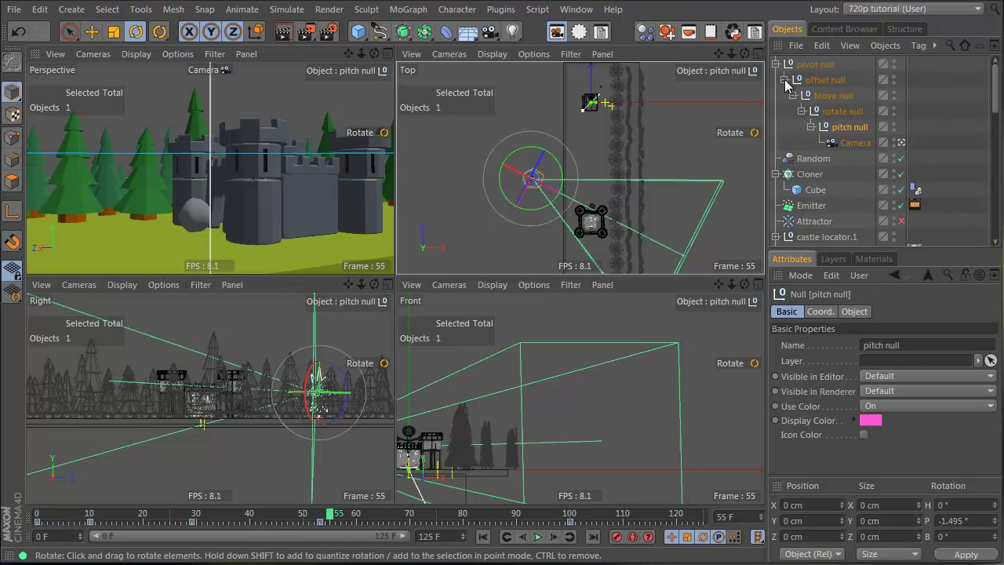
click(815, 80)
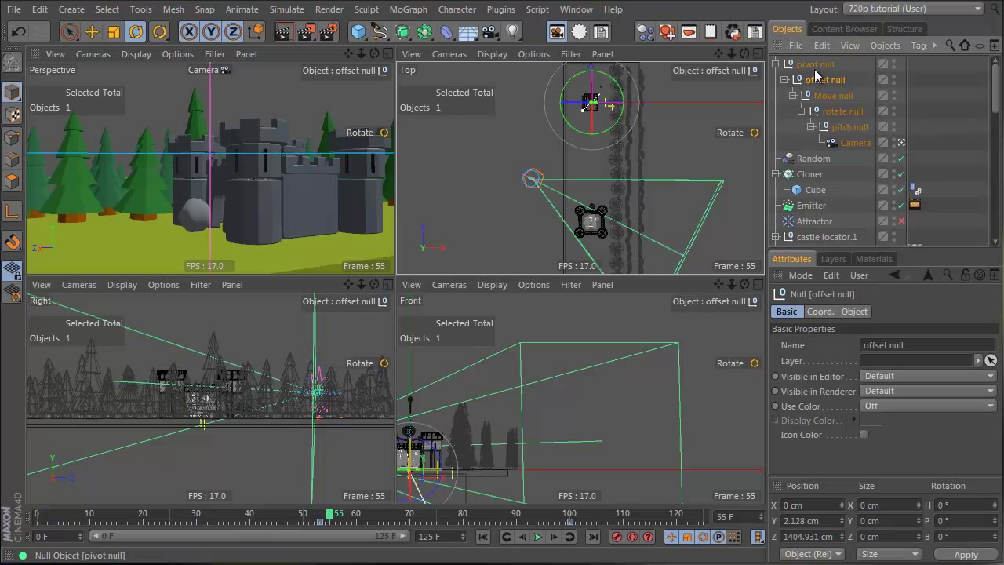
click(813, 65)
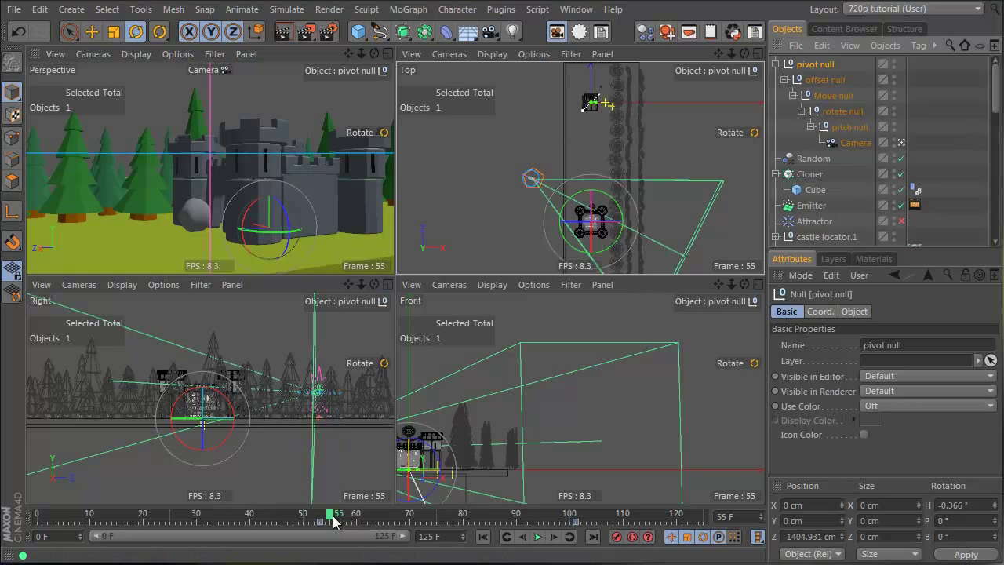
mouse_move(334, 521)
mouse_down()
mouse_move(313, 517)
mouse_move(352, 521)
mouse_up()
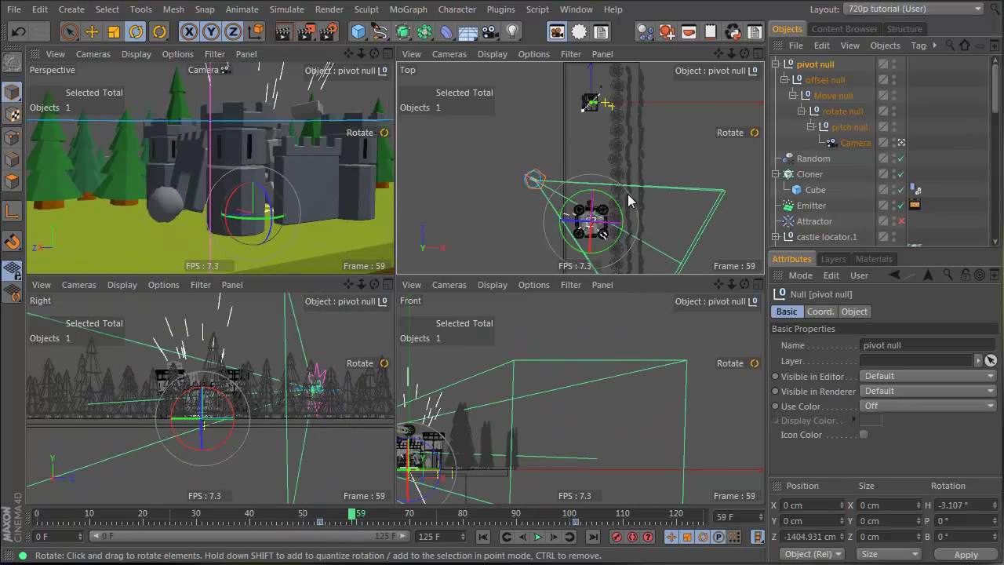
Try moving the pivot null to about X 56 cm, Z -2016 cm at frame 101, and undo the move.
key(e)
drag(598, 205, 581, 259)
drag(354, 521, 613, 554)
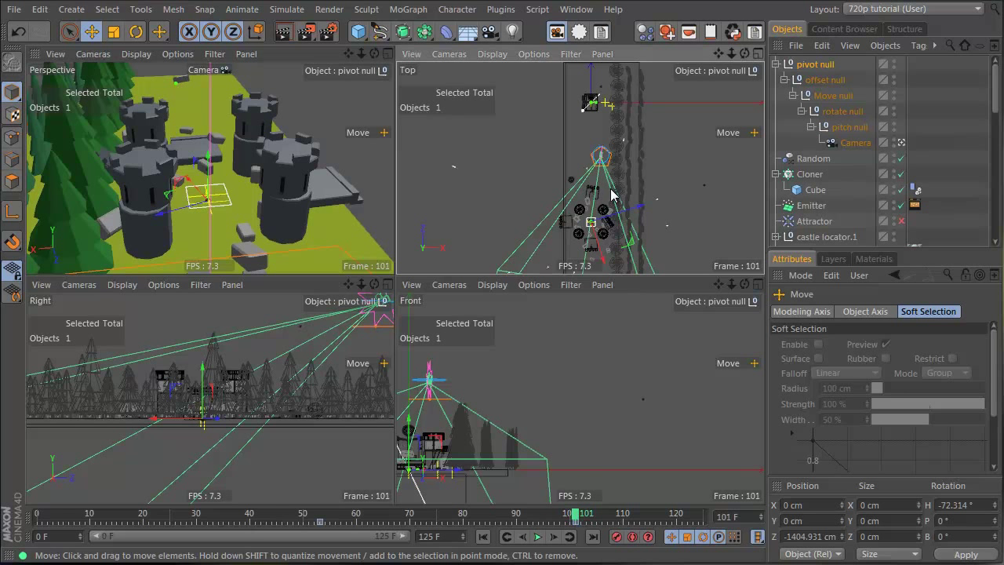
drag(608, 200, 615, 249)
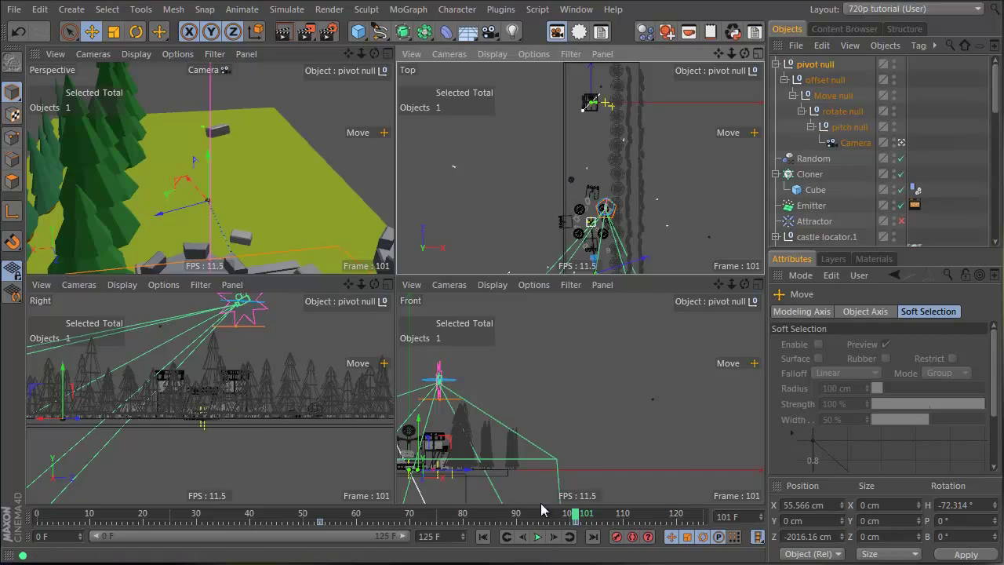
drag(563, 516, 469, 482)
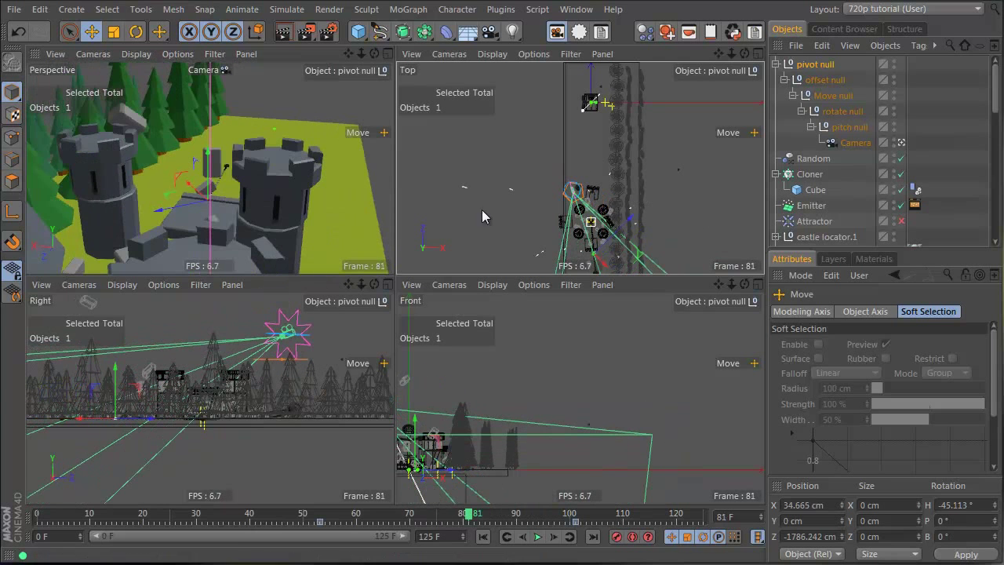
key(ctrl+z)
Play and scrub through the animation up to frame 109 to check the camera's orbit around the castle.
click(537, 537)
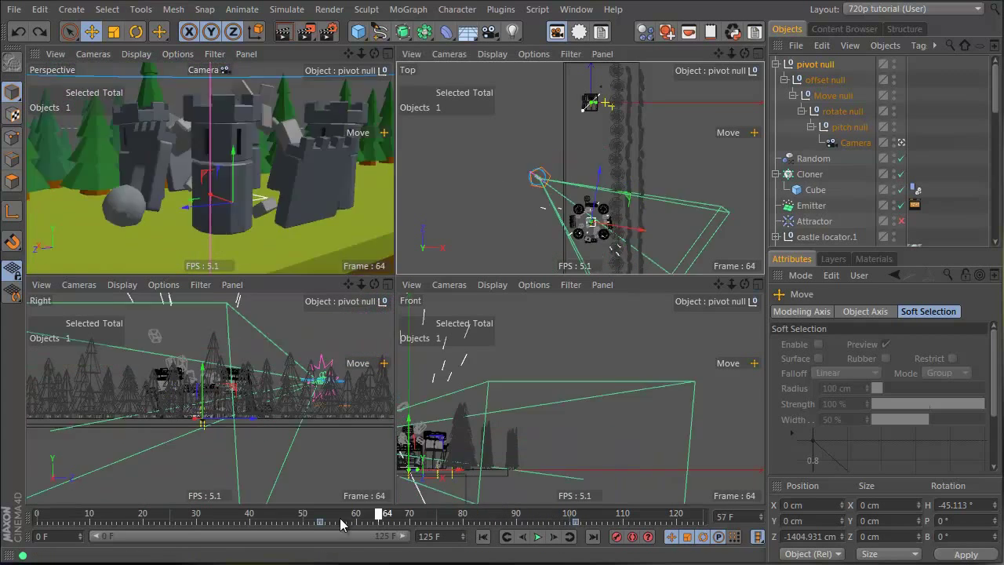
drag(87, 516, 599, 520)
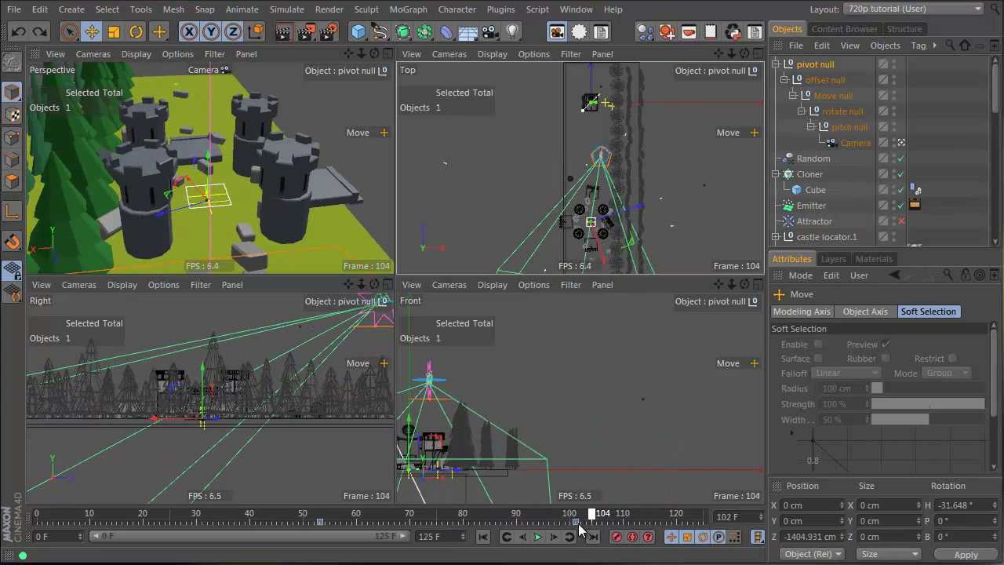
drag(580, 524, 382, 517)
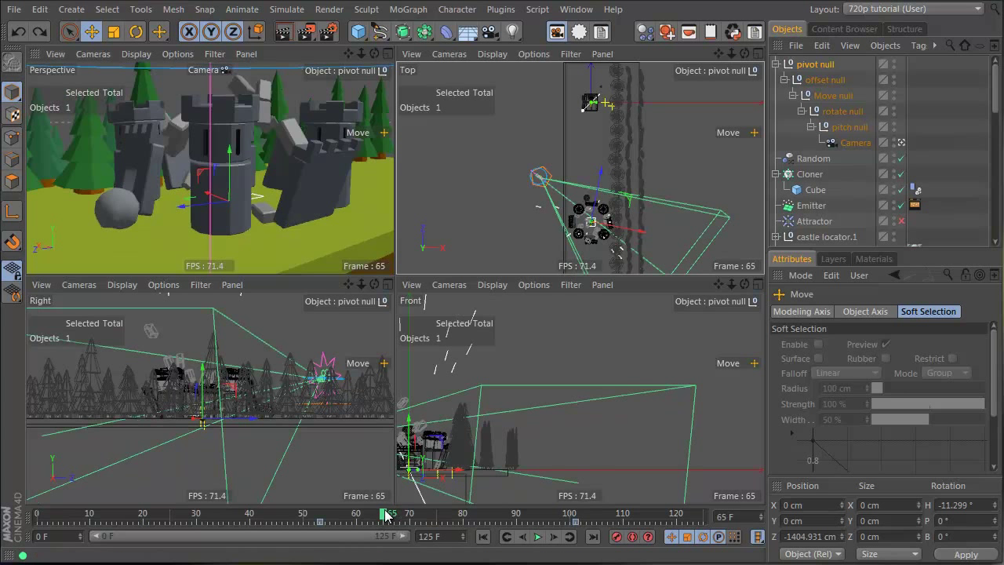
drag(392, 519, 618, 540)
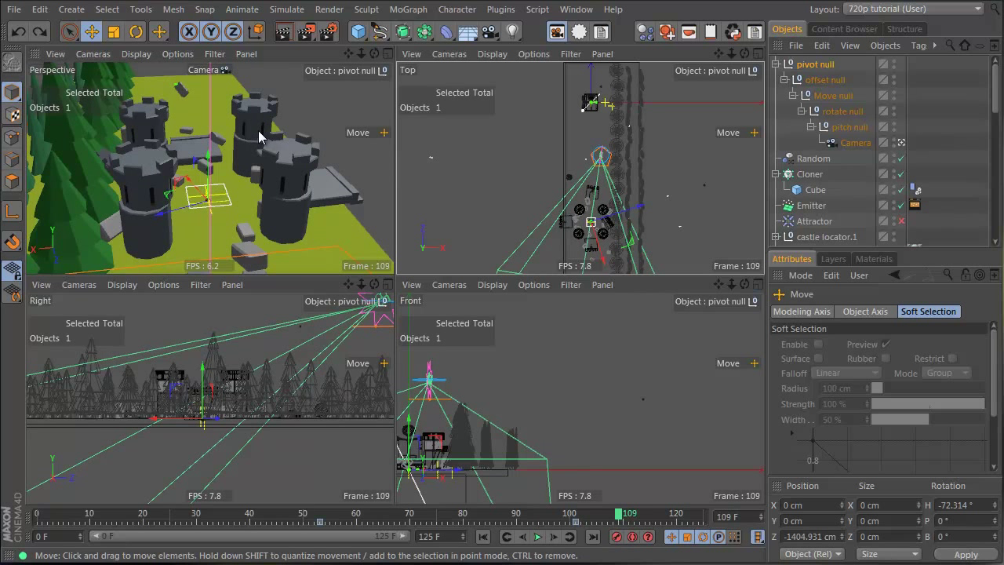
Open the Camera's object properties and enlarge the attributes area to show its lens settings.
click(850, 142)
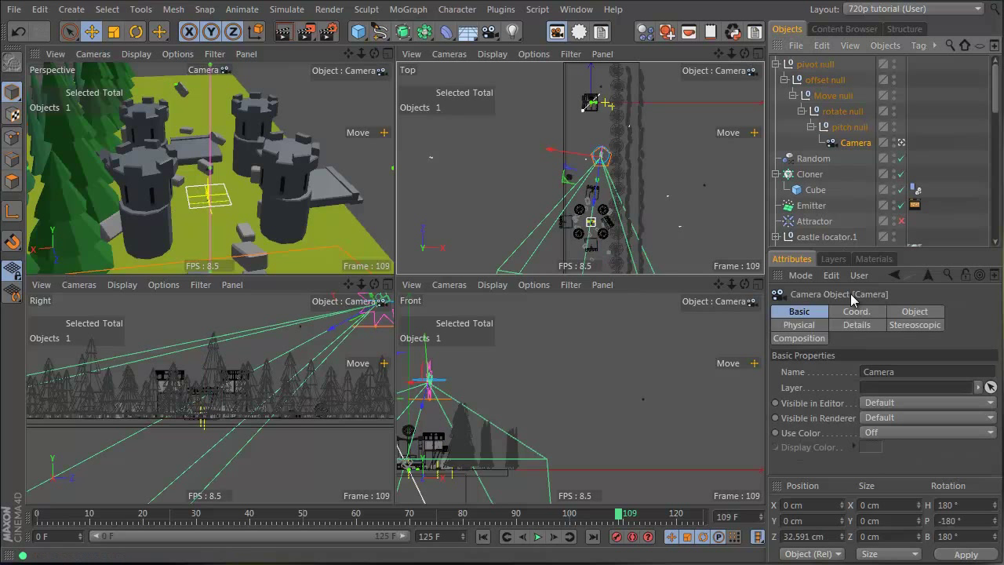
click(913, 311)
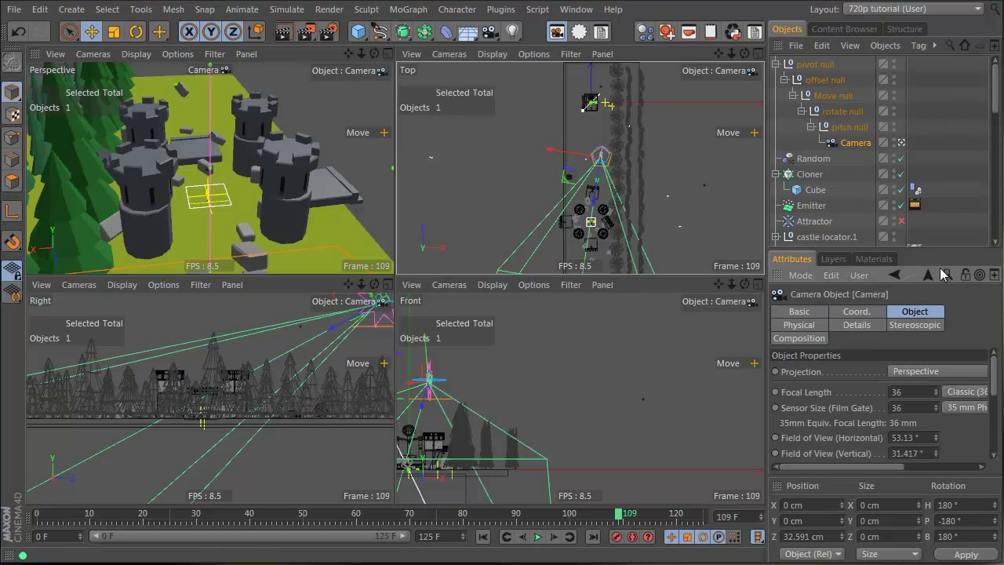
drag(940, 248, 947, 195)
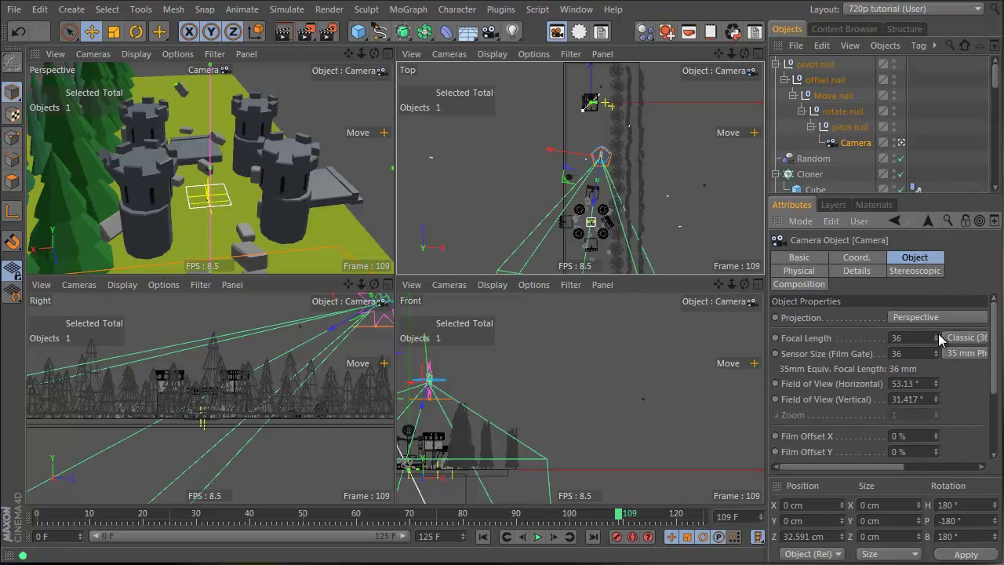
Try focal lengths of 80 and 105 on the camera at frame 109, and undo the changes.
text(80)
key(Return)
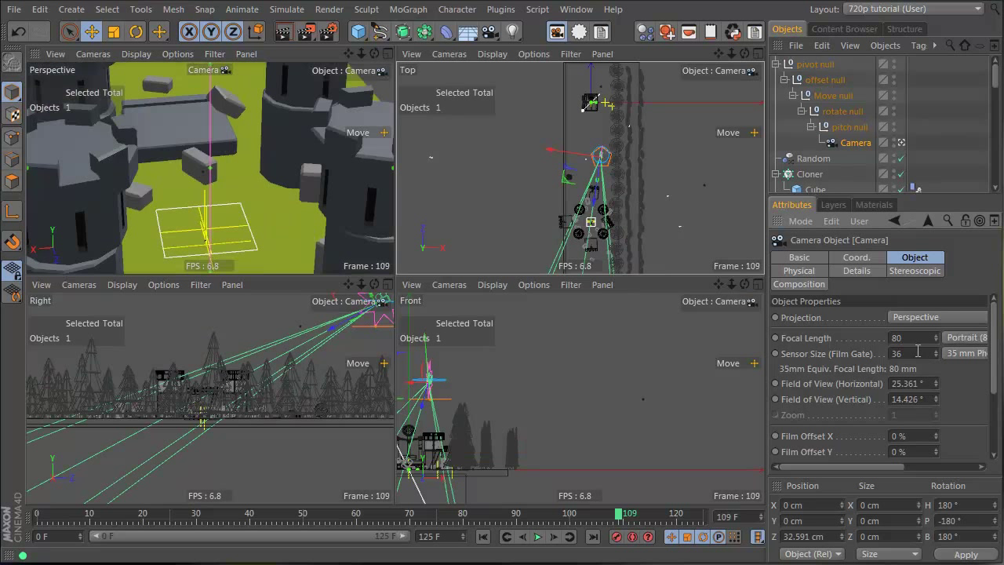
text(105)
key(Return)
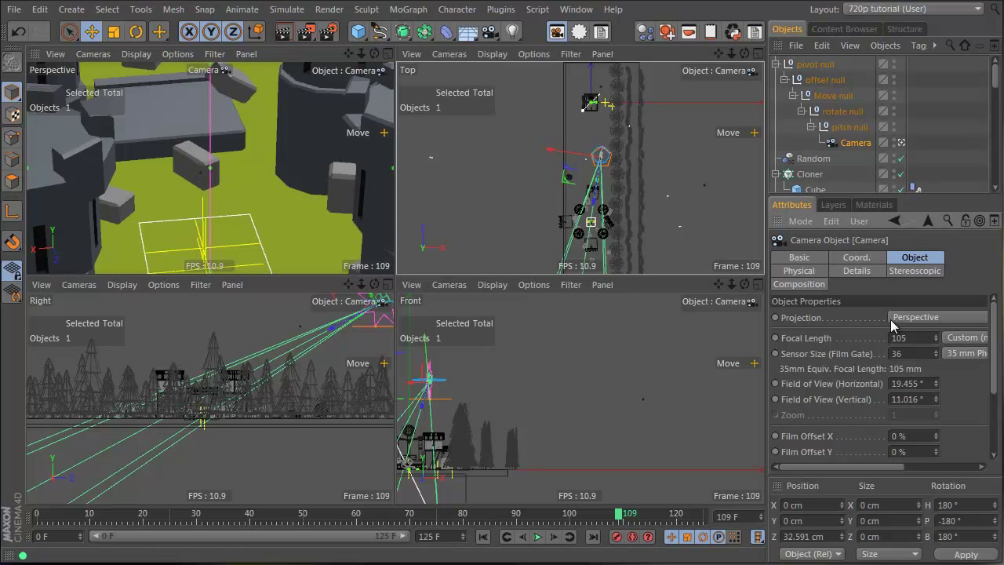
key(ctrl+z)
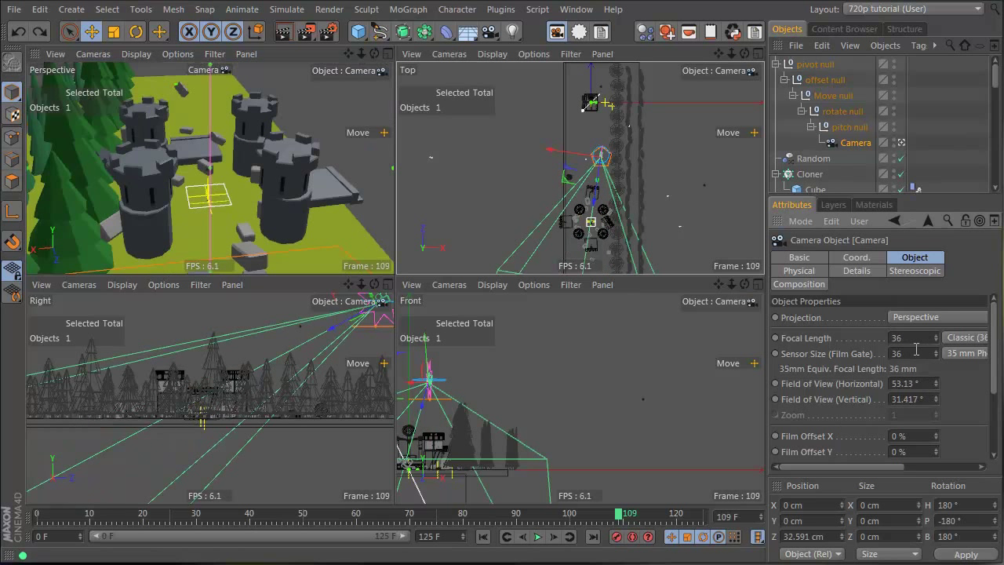
Record a keyframe for the camera's focal length of 36 at frame 53.
mouse_move(329, 515)
mouse_down()
mouse_move(306, 515)
mouse_move(359, 515)
mouse_move(324, 515)
mouse_move(321, 525)
mouse_up()
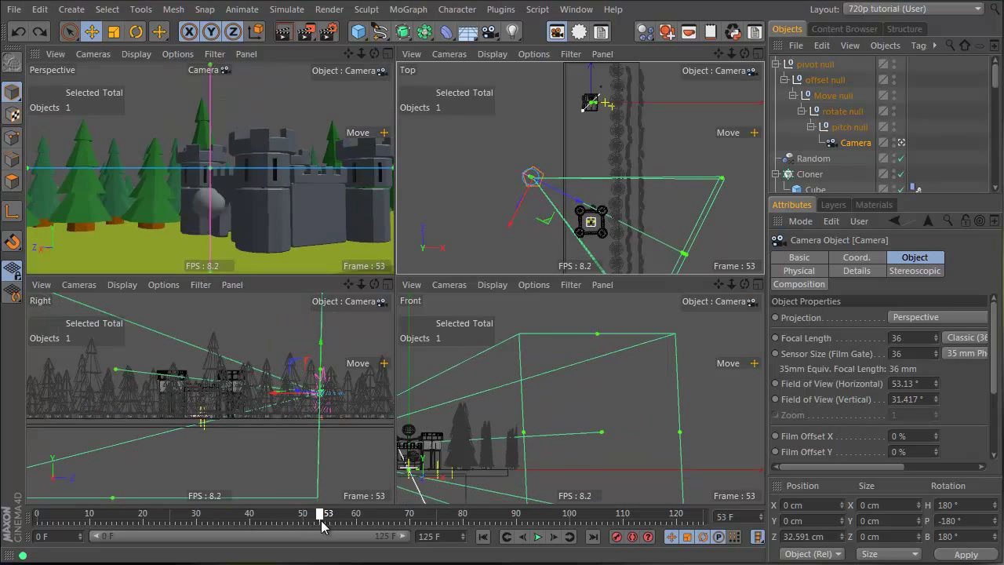
ctrl+click(775, 338)
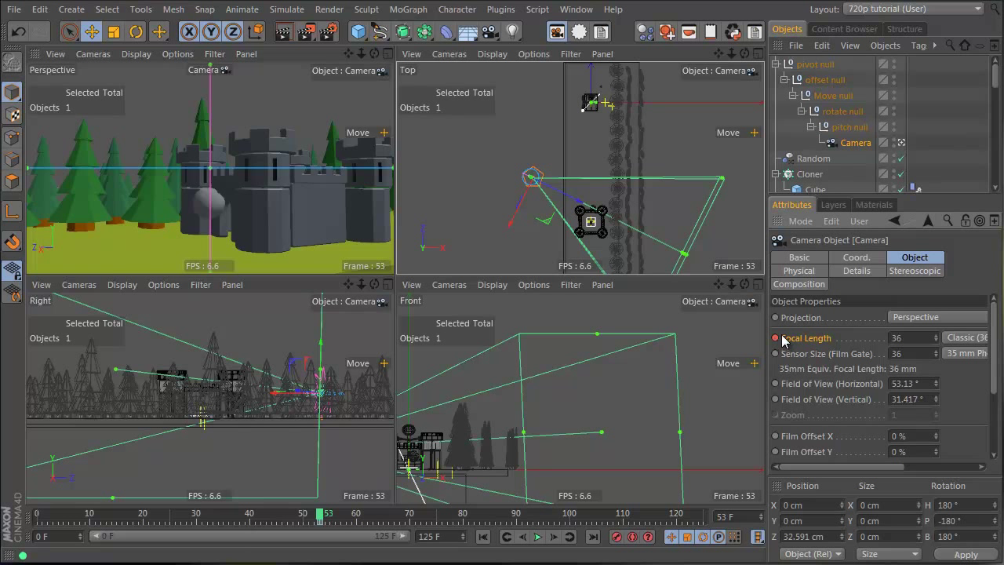
At frame 99, set the camera's focal length to 105 and record a keyframe for it.
click(568, 519)
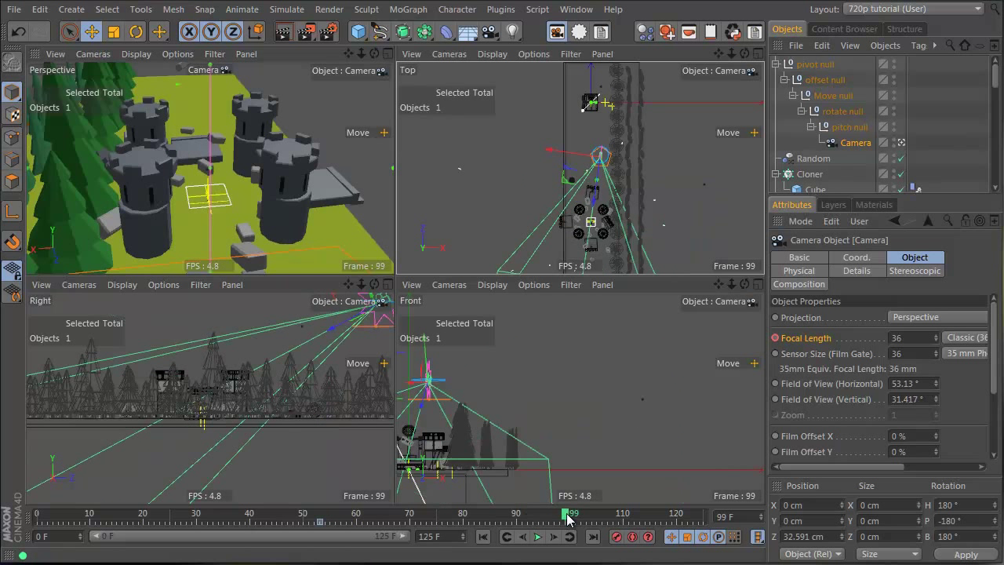
click(918, 337)
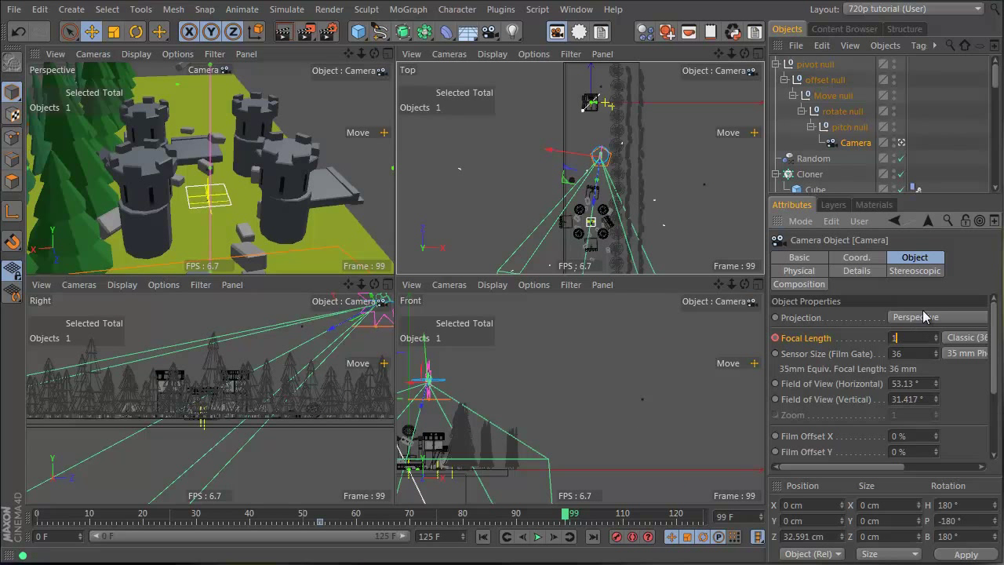
key(Return)
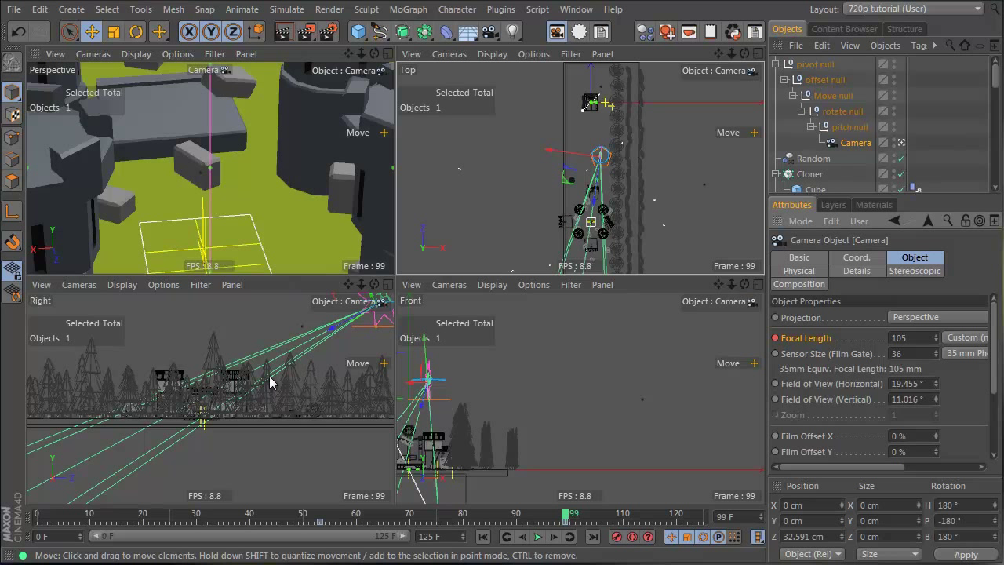
At frame 100, raise the offset null vertically to a Y position of about 732 cm.
alt+middle_drag(309, 364, 181, 425)
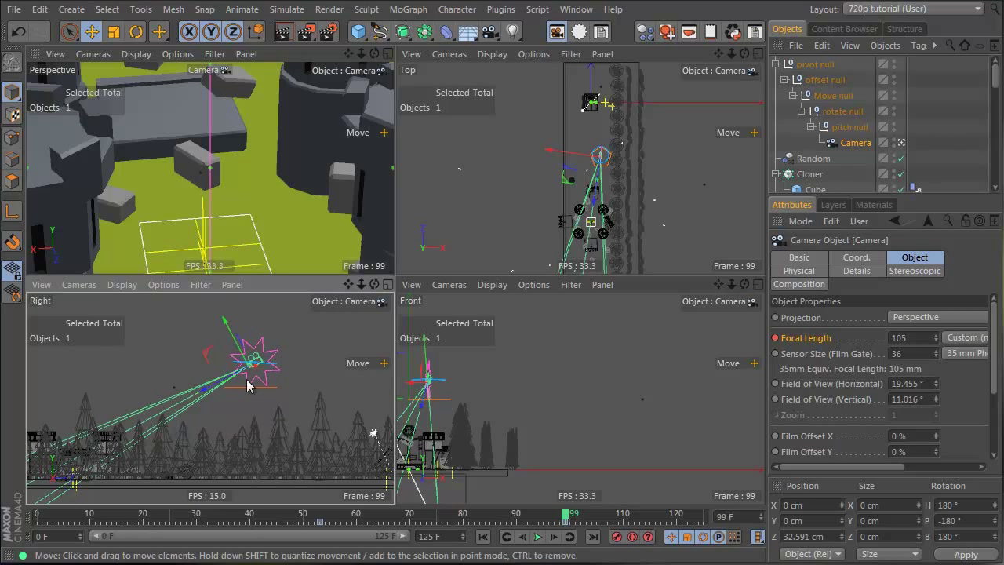
click(823, 79)
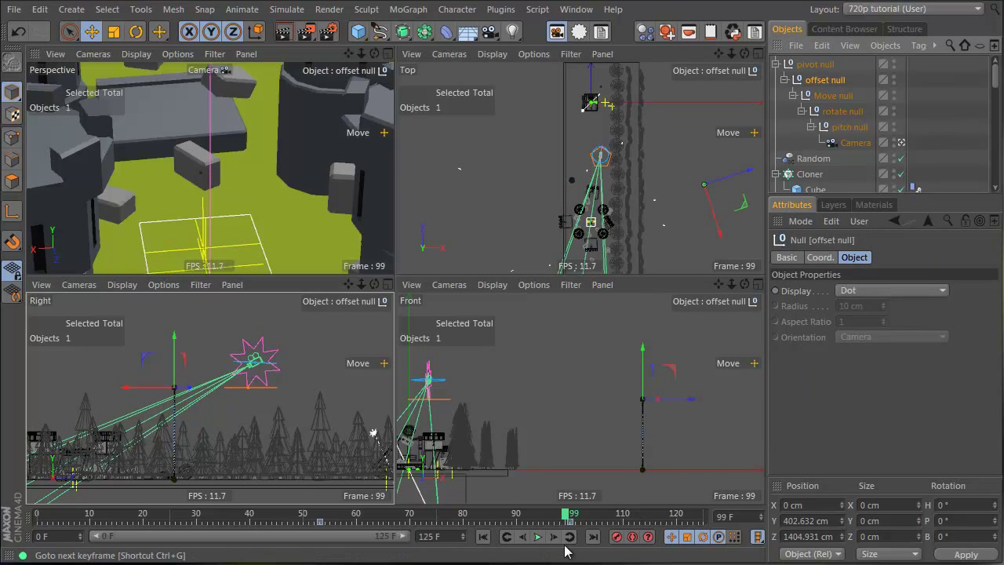
click(570, 516)
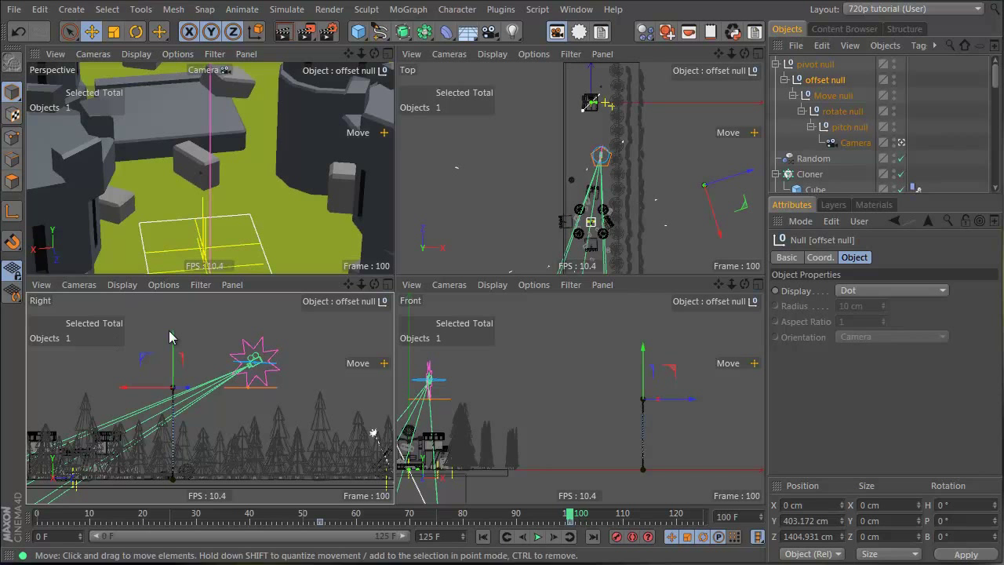
drag(179, 337, 603, 298)
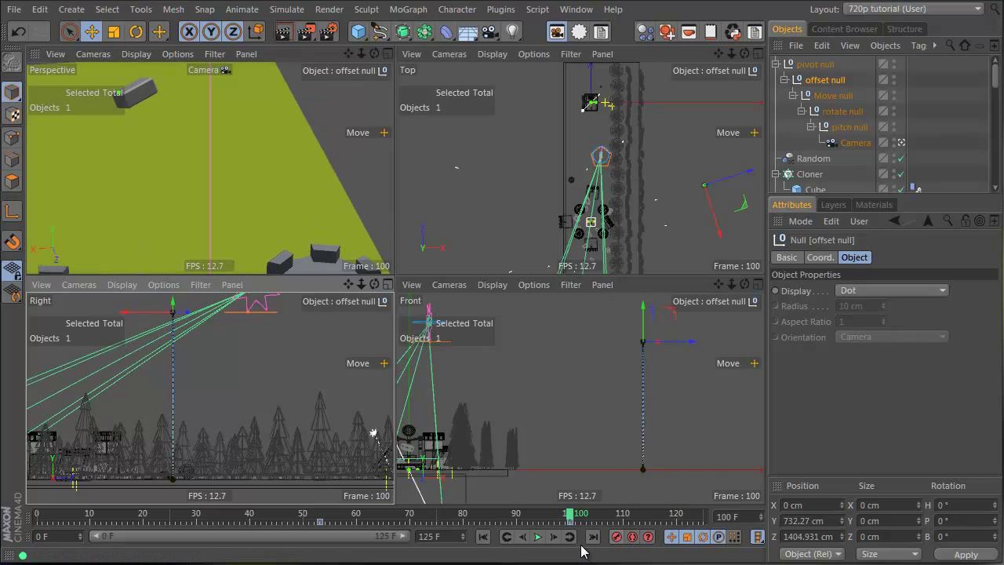
Rotate the pitch null at frame 100 to a pitch of about -48.8° so the camera looks down at the castle.
click(857, 123)
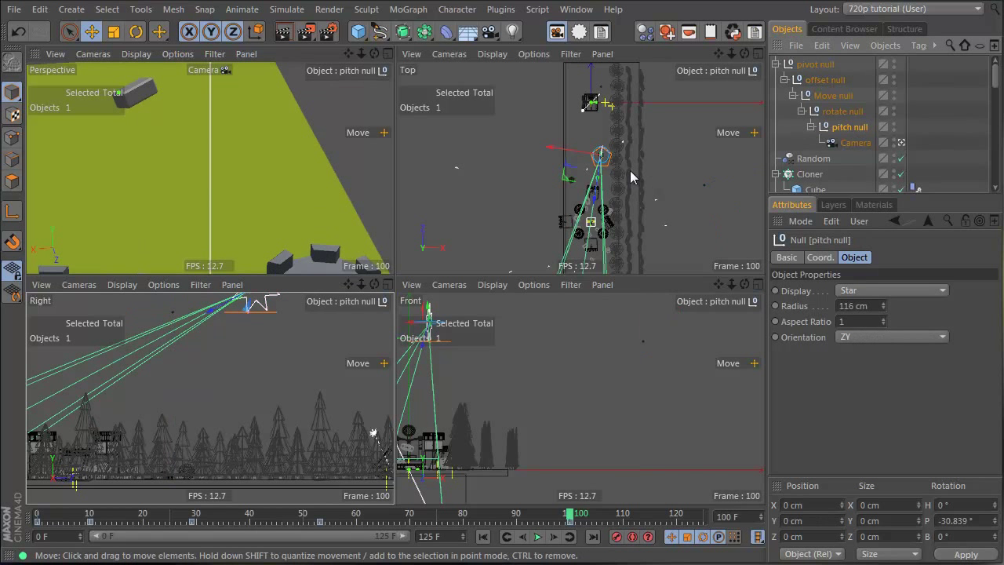
scroll(603, 161, up, 4)
key(r)
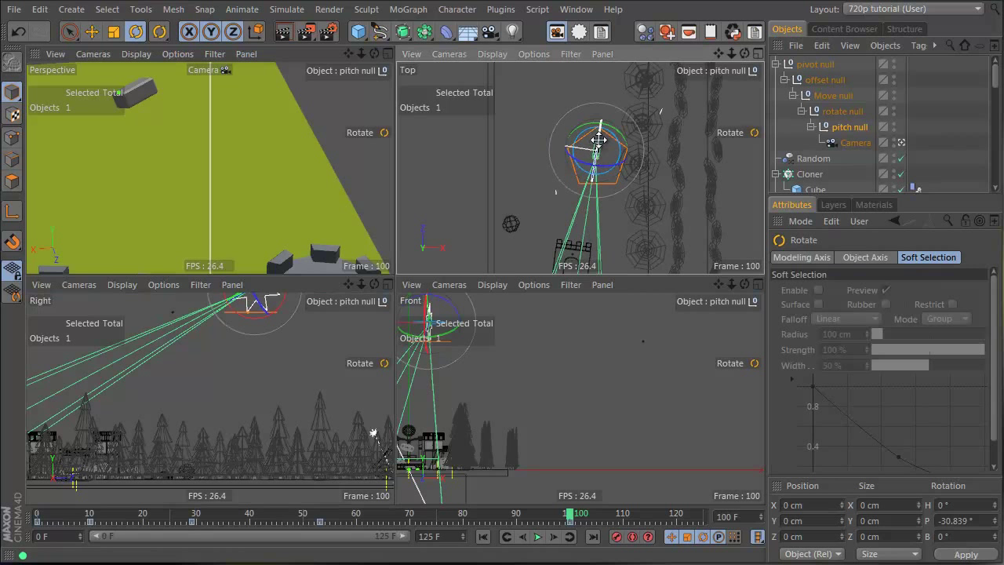
drag(598, 139, 597, 178)
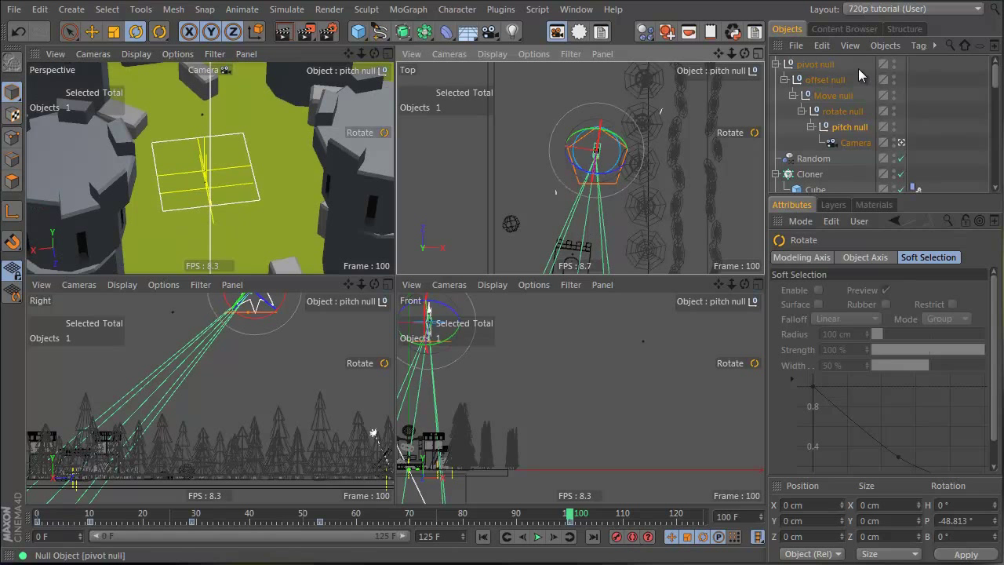
Raise the offset null to a Y position of about 959 cm and record a keyframe at frame 100.
click(825, 79)
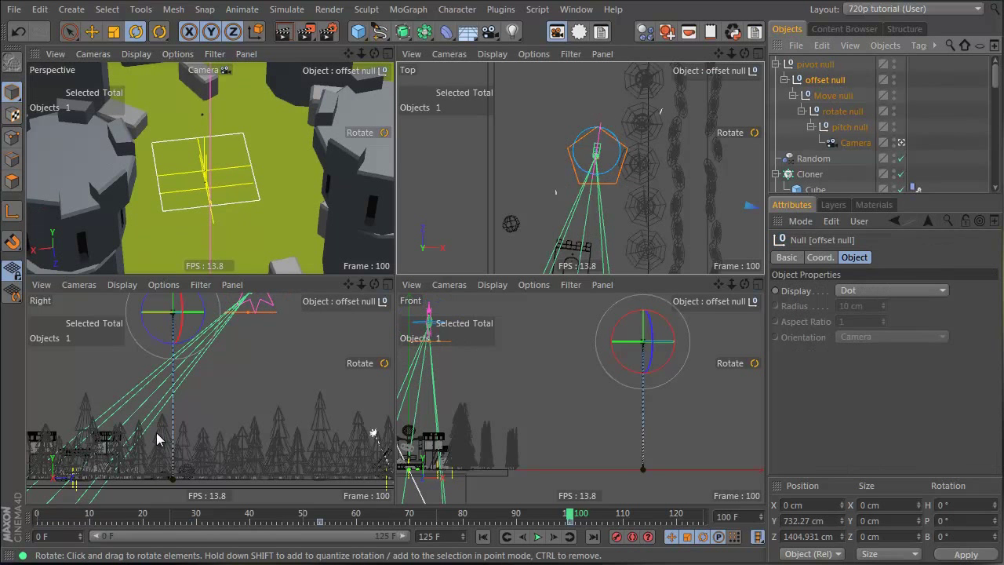
scroll(252, 377, down, 3)
key(e)
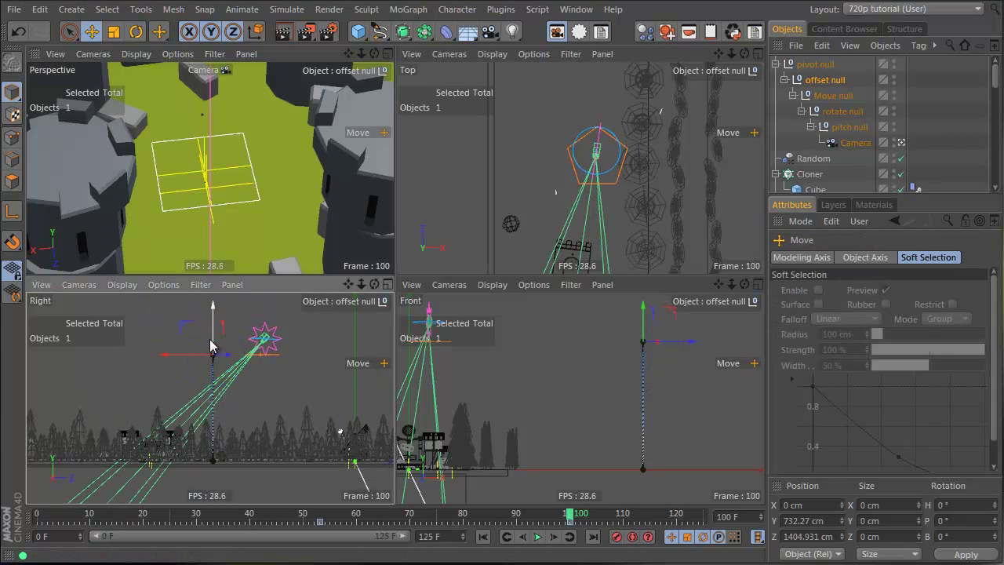
drag(213, 337, 219, 308)
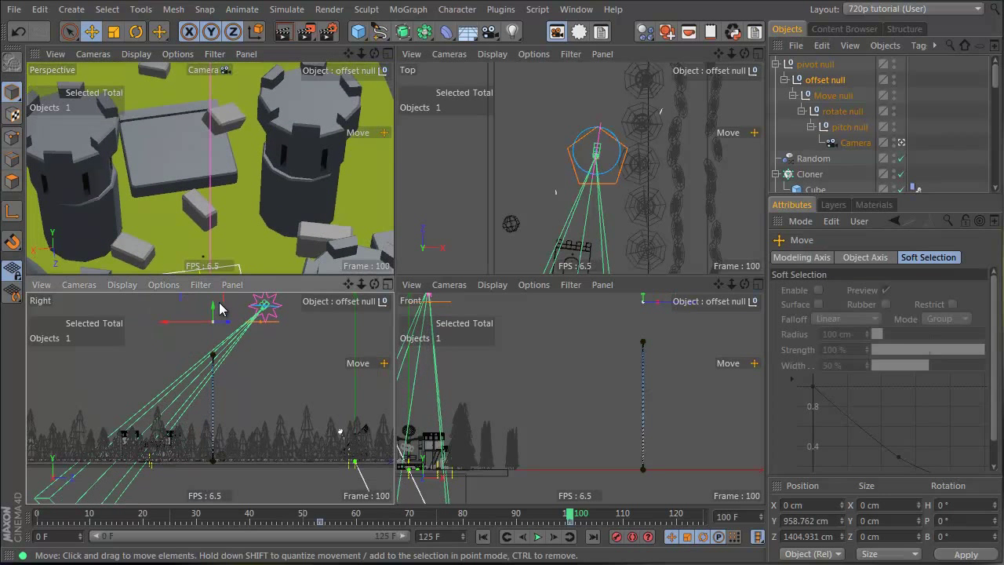
click(616, 537)
Tilt the pitch null down to about -53.3° and record a keyframe at frame 100.
click(845, 127)
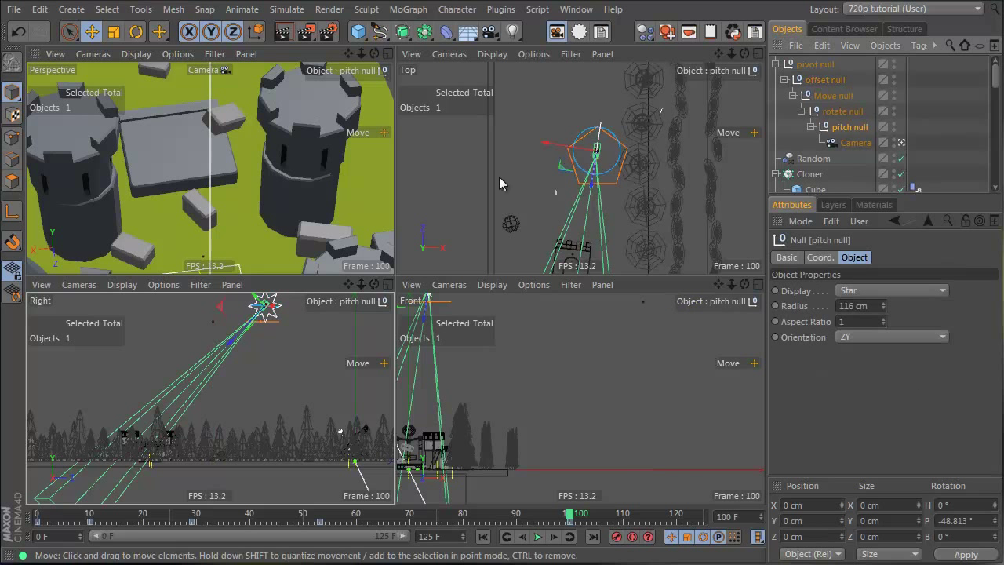
key(r)
drag(597, 144, 598, 154)
click(616, 534)
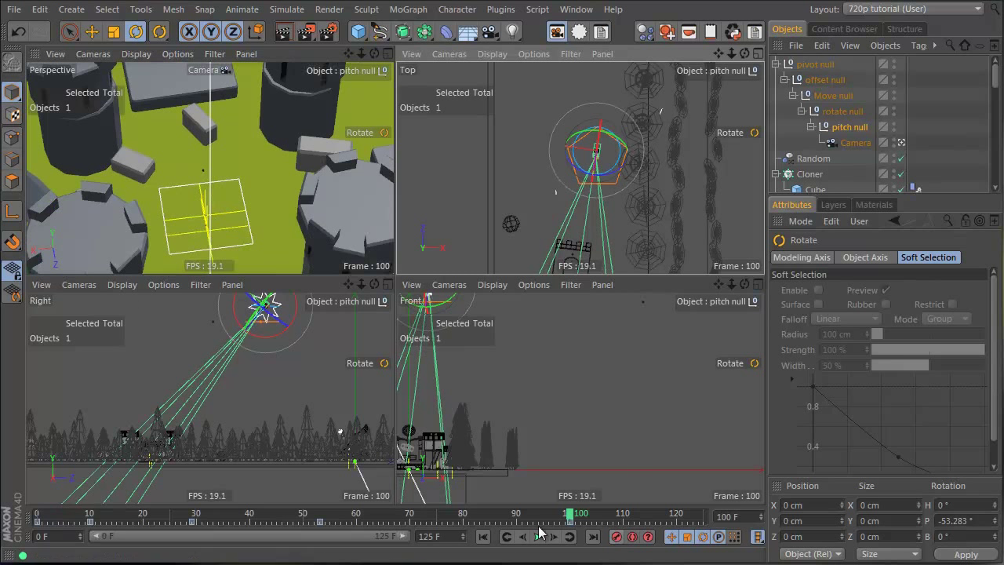
Set the camera's focal length to 50 and keyframe it at frame 100, checking it against the neighbouring frame.
click(855, 143)
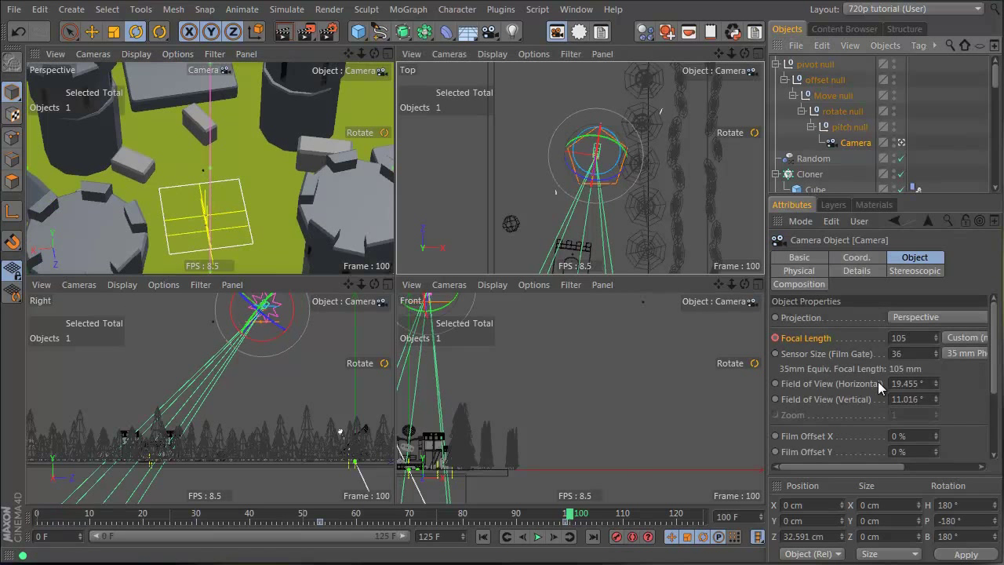
click(566, 521)
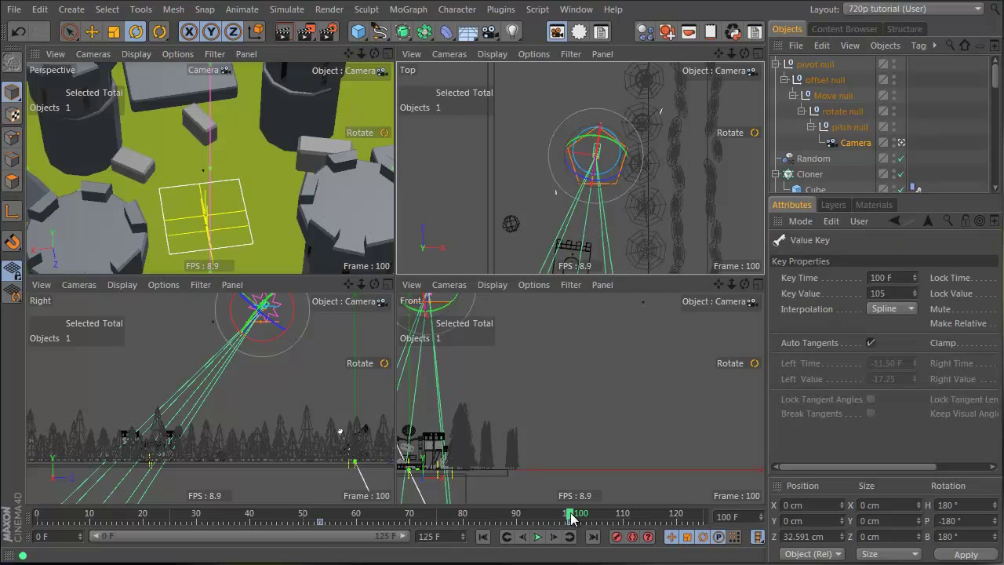
click(855, 144)
click(925, 337)
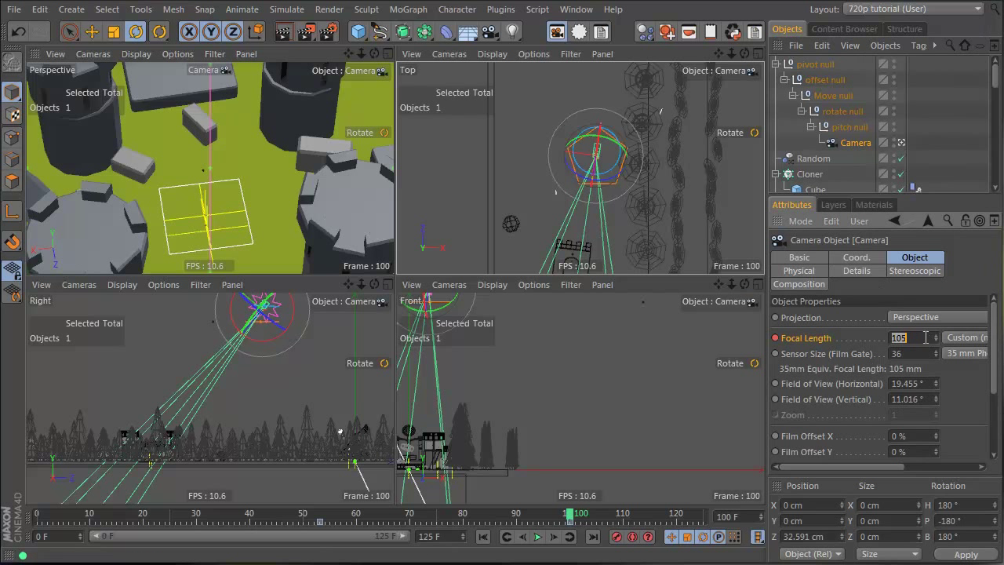
text(75)
key(Return)
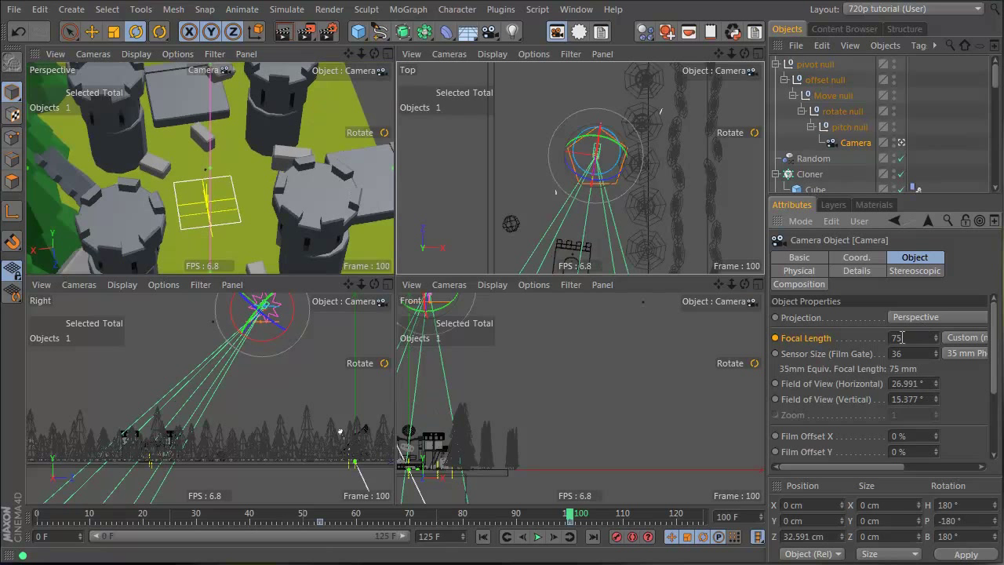
double_click(906, 338)
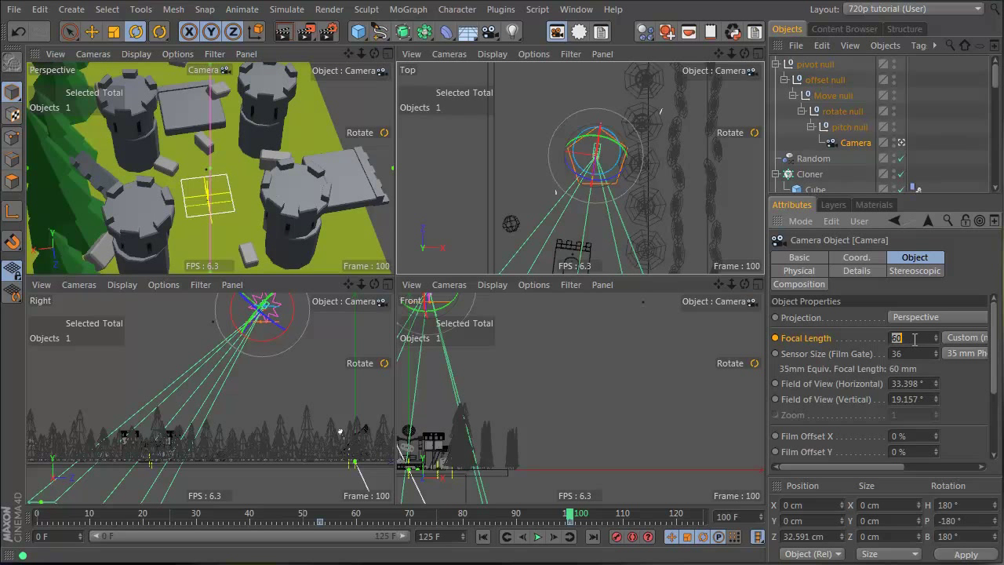
text(50)
key(Return)
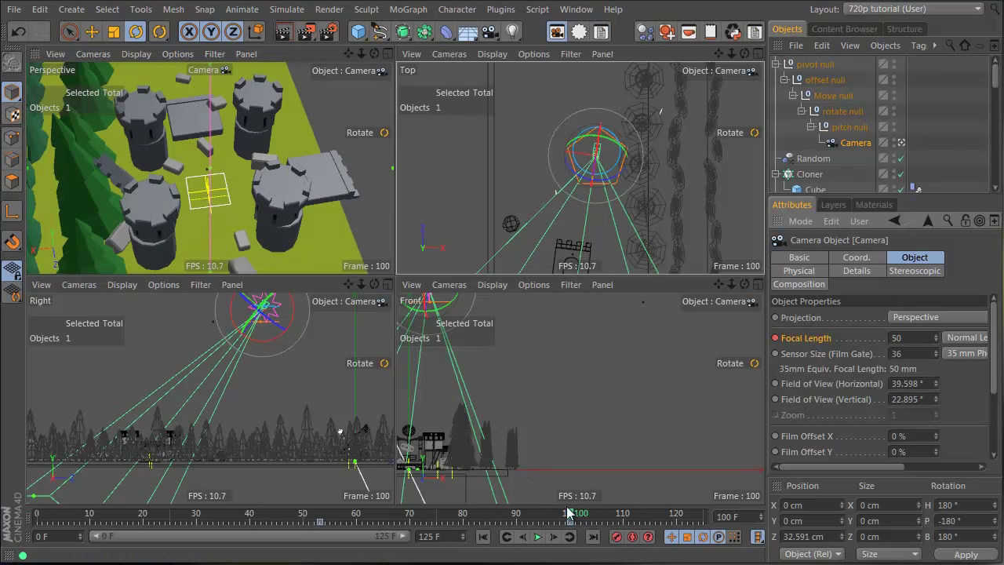
mouse_move(571, 517)
mouse_down()
mouse_move(351, 534)
mouse_move(222, 527)
mouse_move(427, 558)
mouse_move(606, 521)
mouse_move(565, 530)
mouse_up()
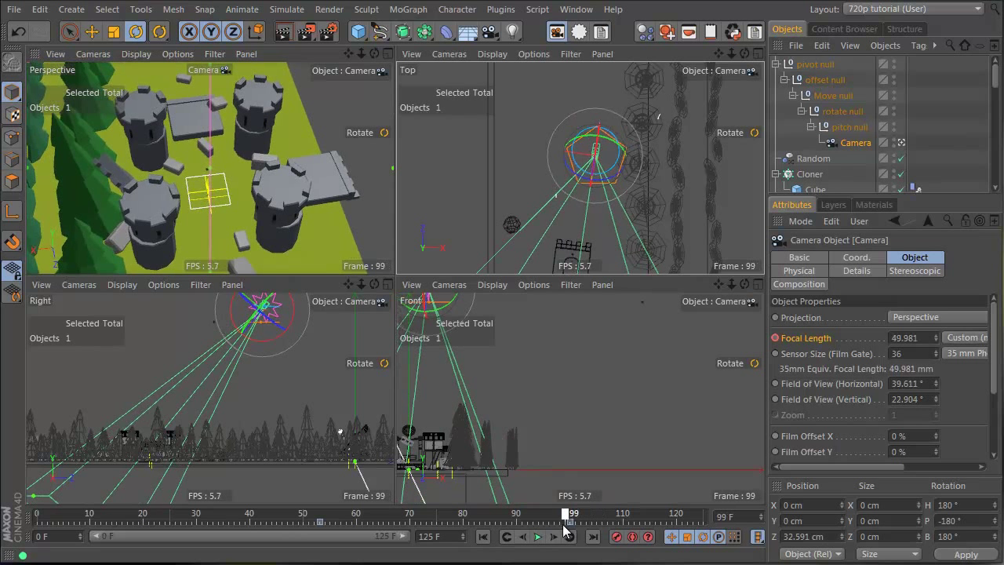
click(568, 533)
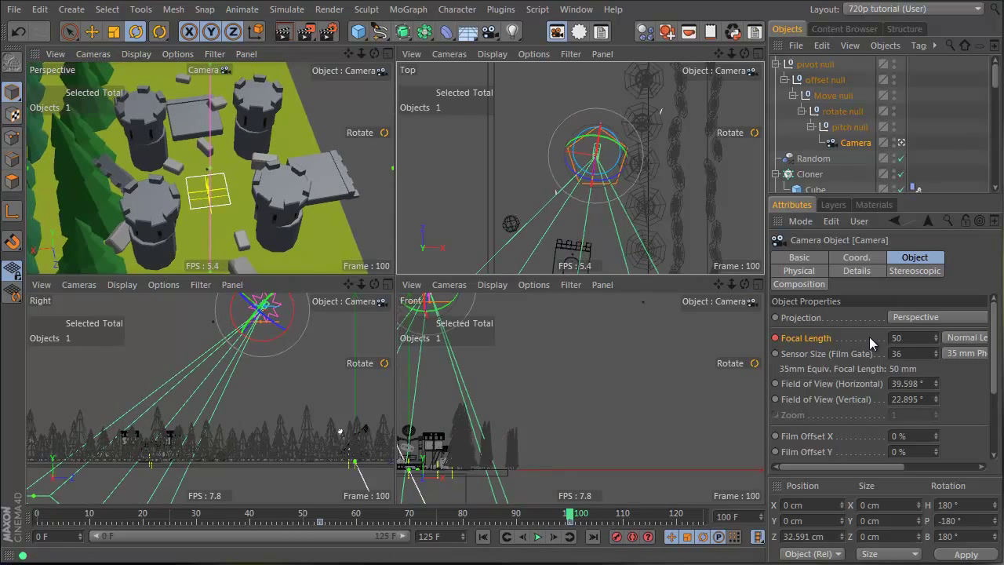
Try a focal length of 36 on the camera at frame 100 without keyframing it, and scrub the timeline around that frame.
click(920, 338)
text(36)
key(Return)
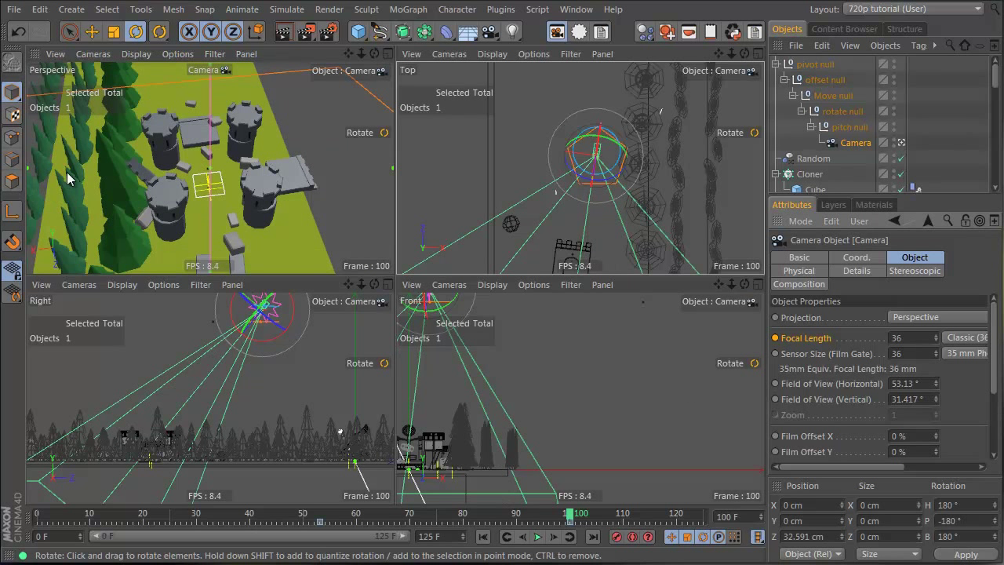
click(571, 517)
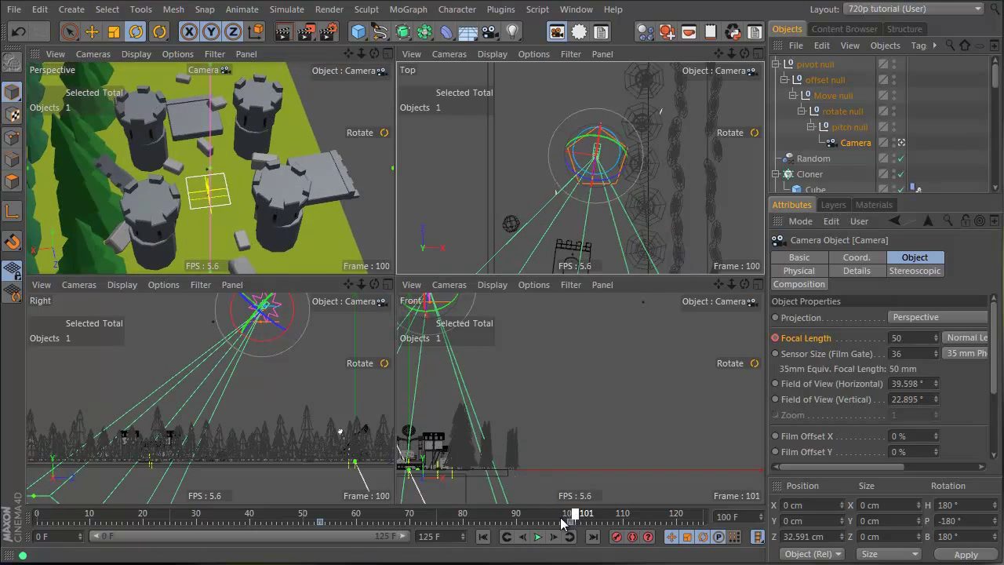
drag(563, 523, 578, 563)
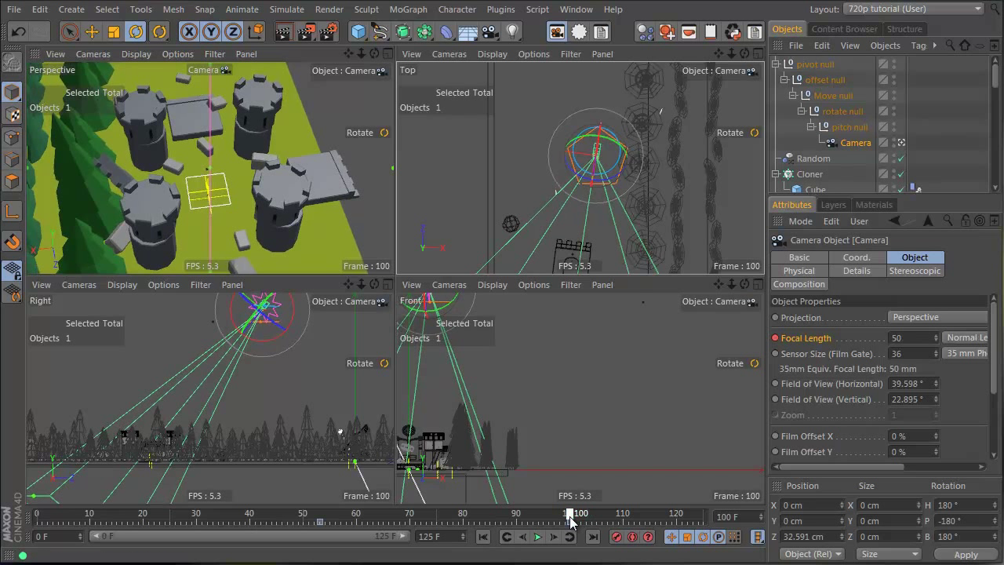
Deselect all objects, maximize the perspective view and scrub through the camera animation.
key(ctrl+shift+a)
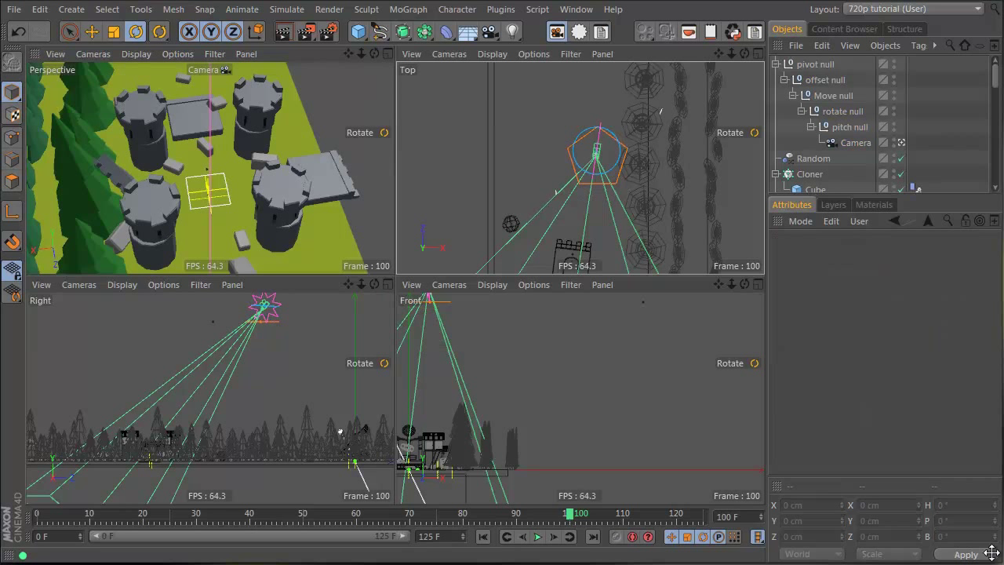
middle_click(294, 194)
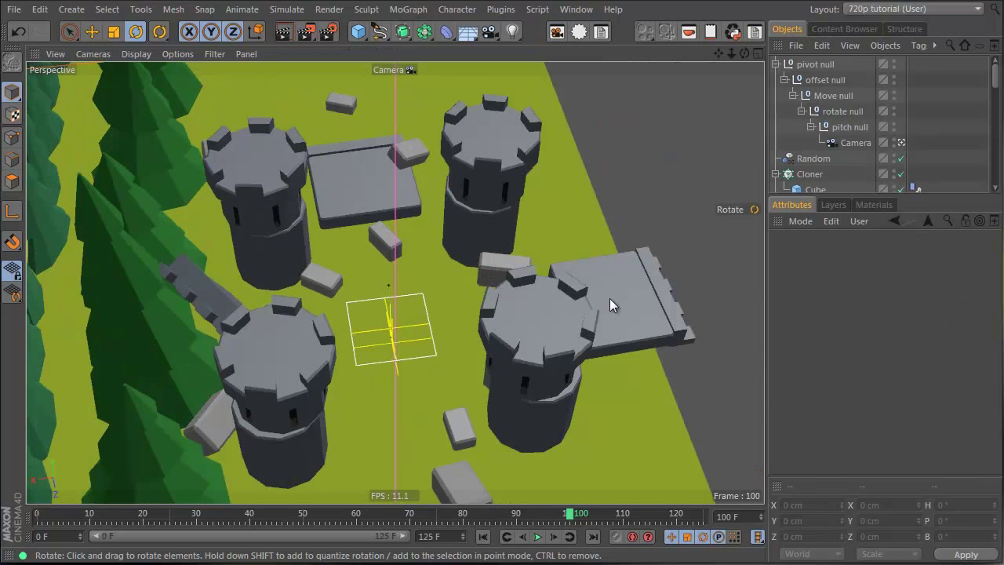
drag(610, 298, 588, 299)
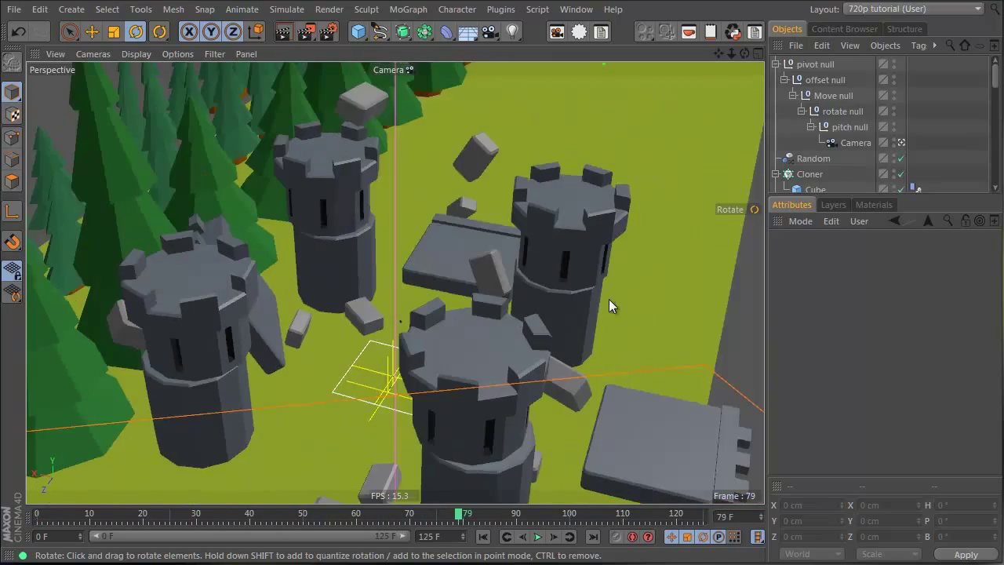
mouse_move(609, 298)
mouse_down()
mouse_move(567, 299)
mouse_move(619, 299)
mouse_move(601, 299)
mouse_up()
Render the perspective view at frame 36 and again at frame 10.
click(283, 31)
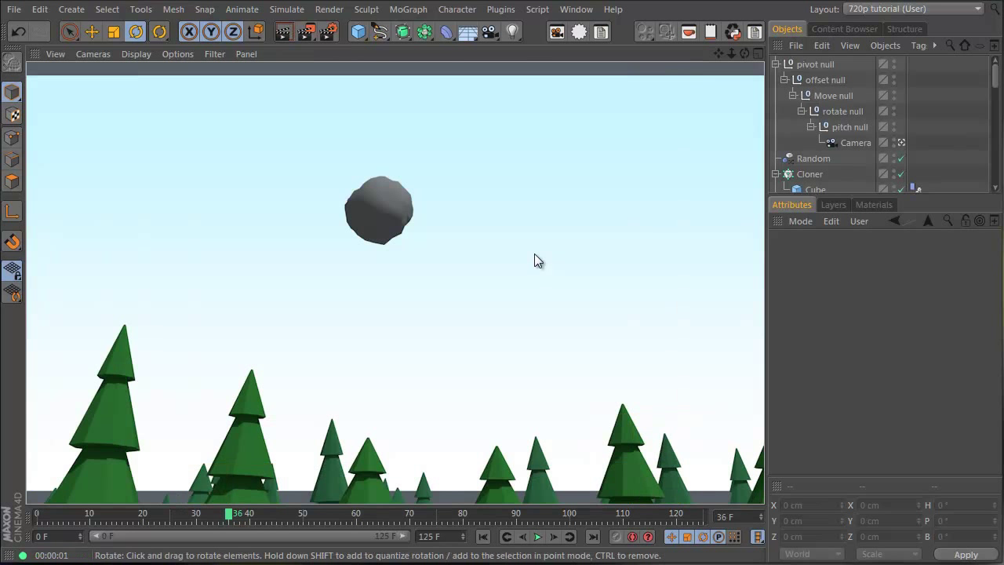
drag(420, 243, 601, 300)
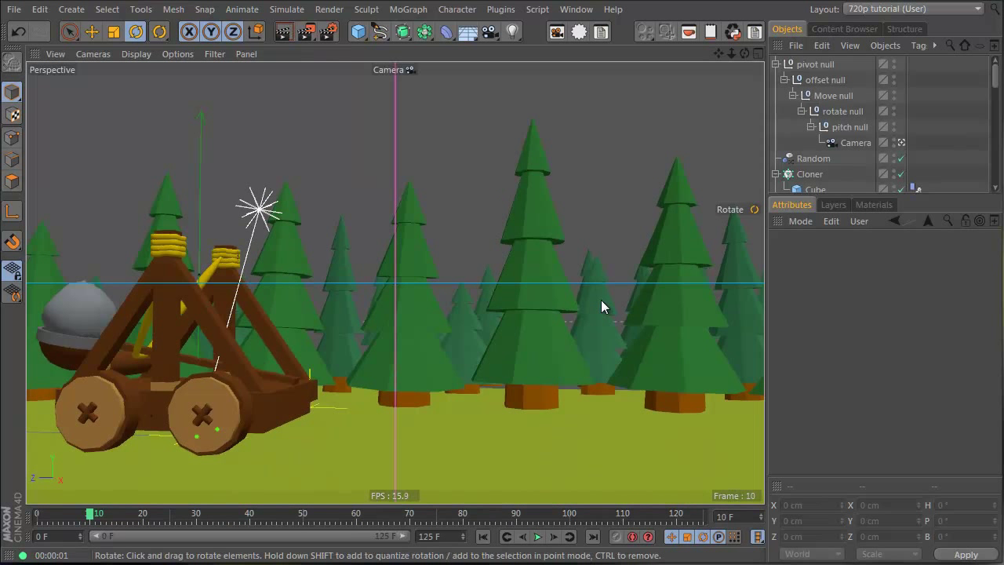
click(282, 35)
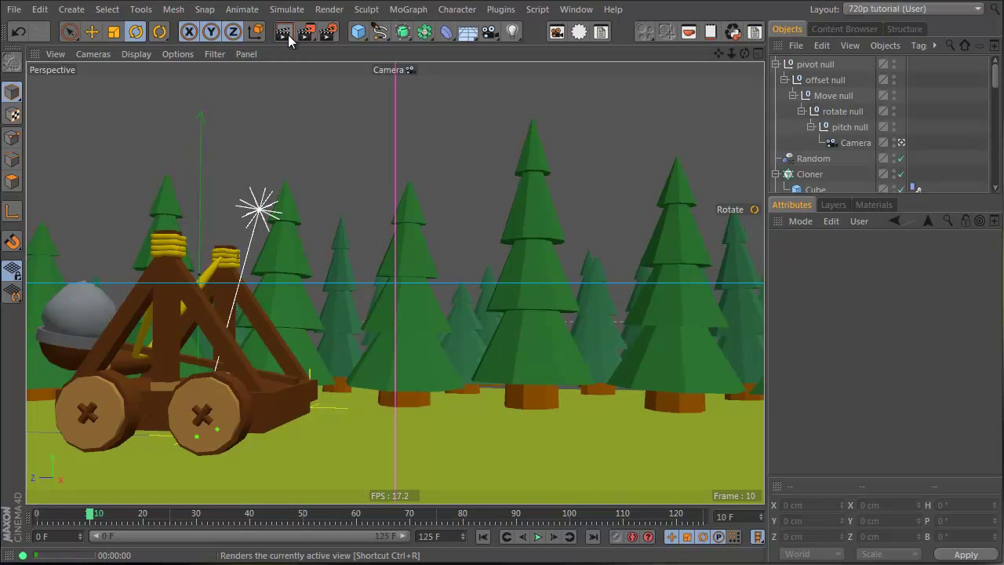
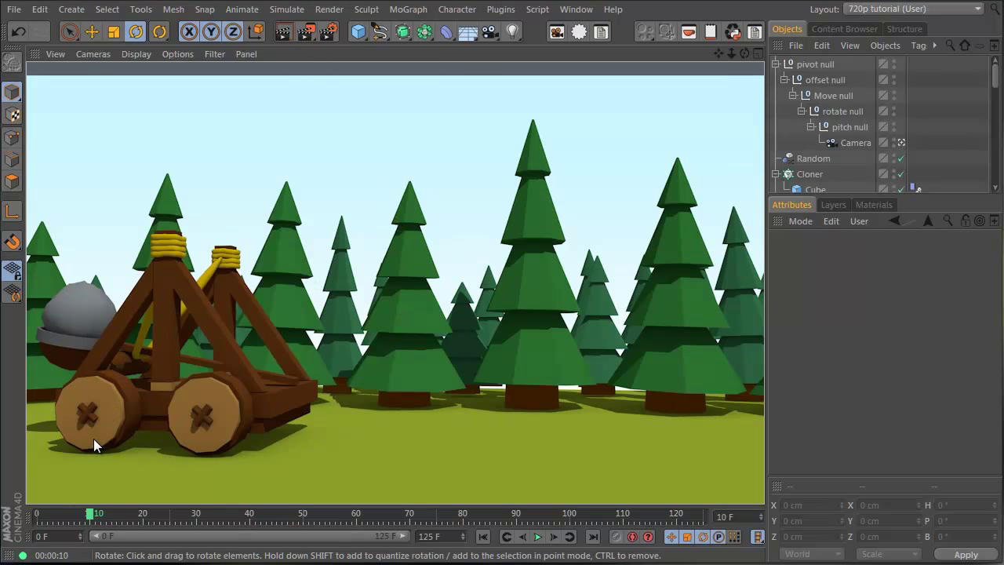
Collapse the pivot null hierarchy and rename it CAMERApivot null.
drag(870, 193, 881, 426)
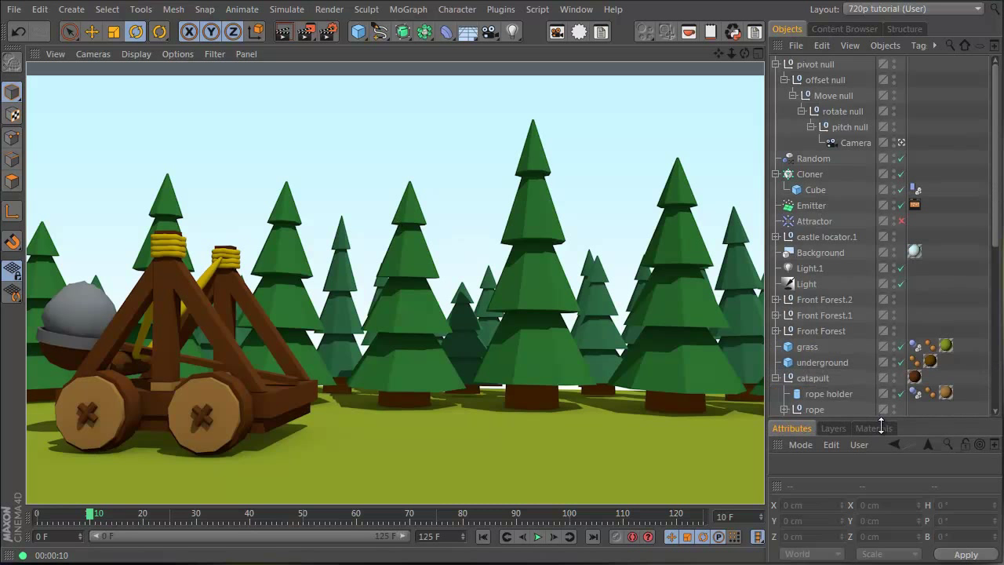
click(775, 64)
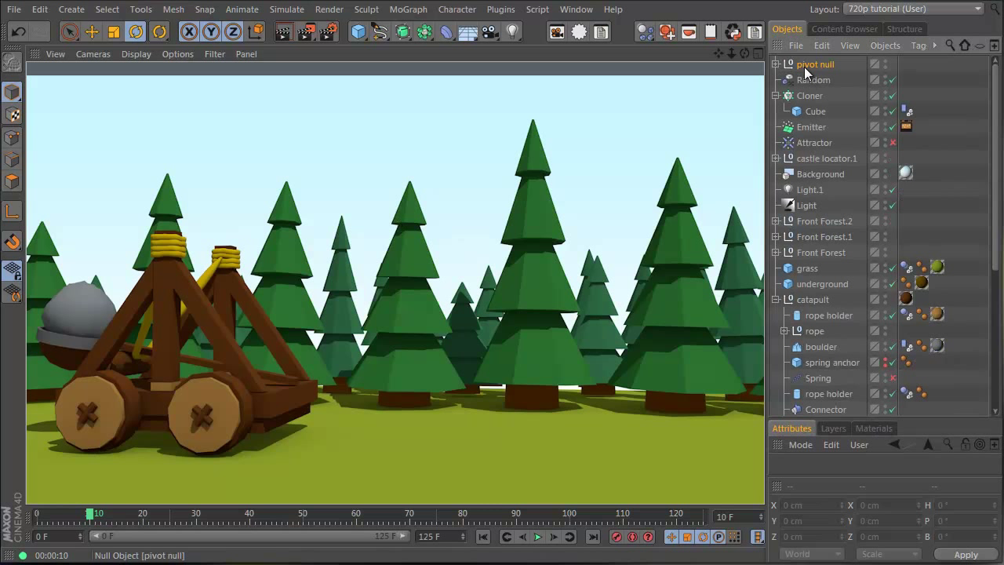
double_click(812, 65)
text(CA)
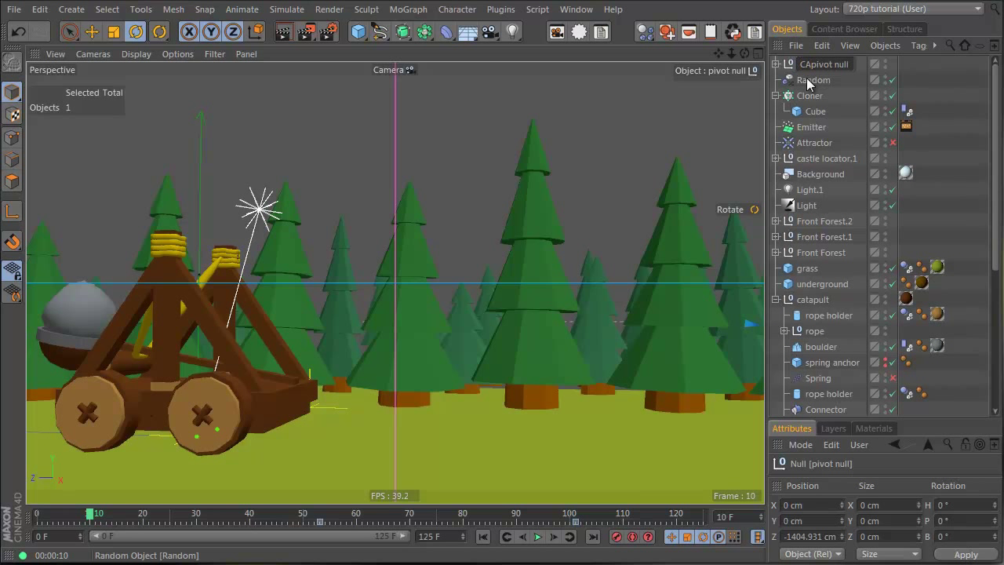
text(MERA)
key(Return)
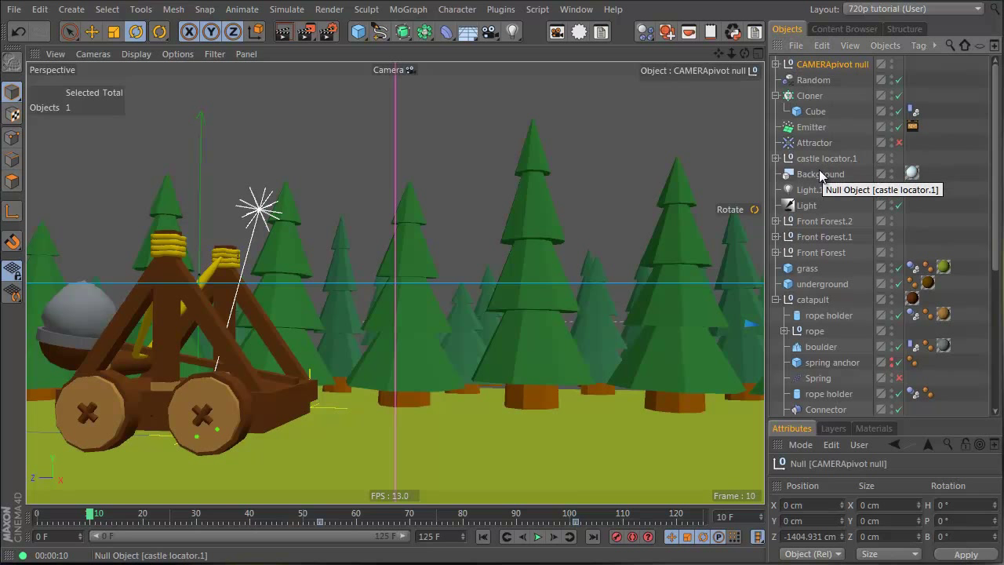
Set the infinite Light's intensity to 113% and render the perspective view at frame 10.
click(806, 205)
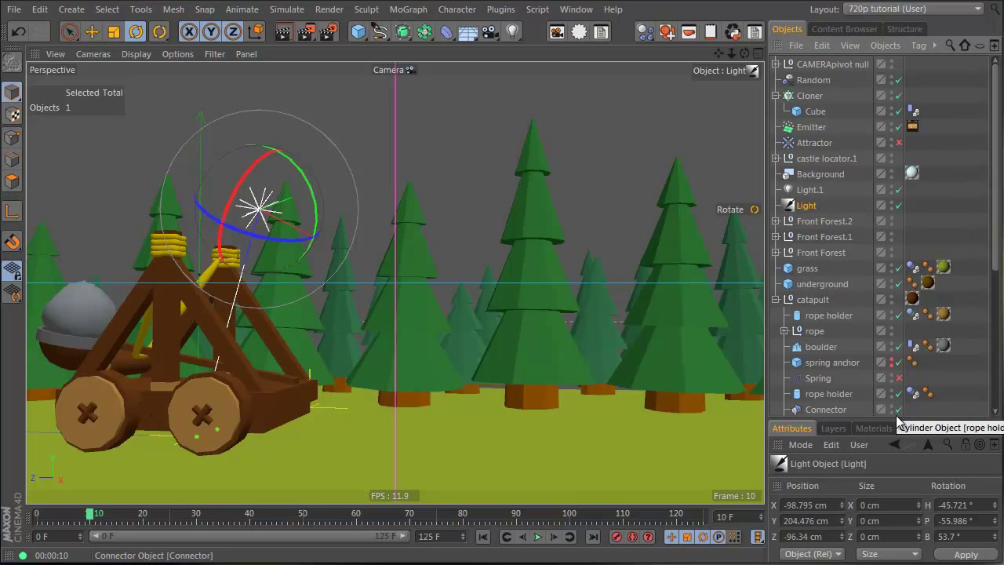
drag(861, 417, 851, 252)
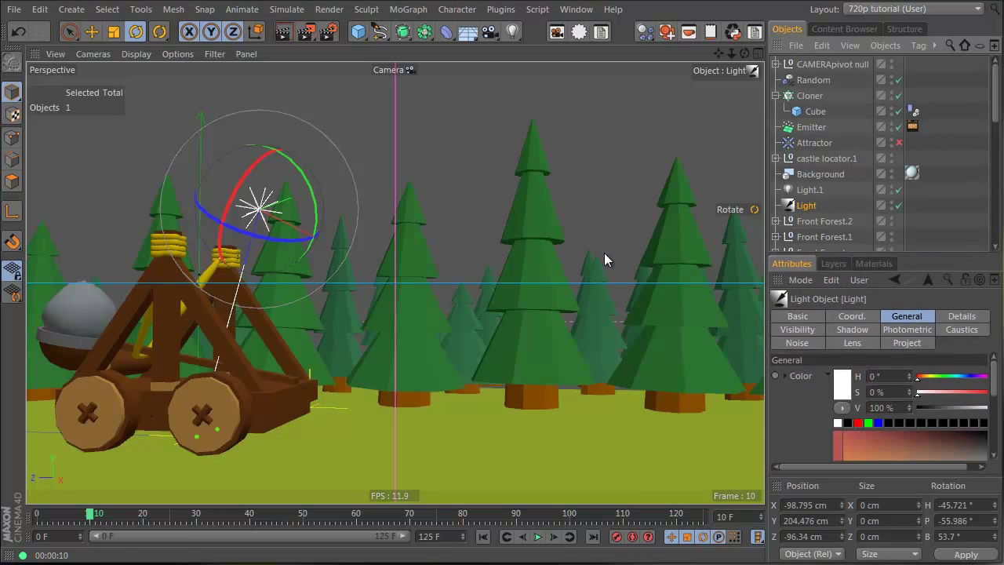
middle_click(602, 258)
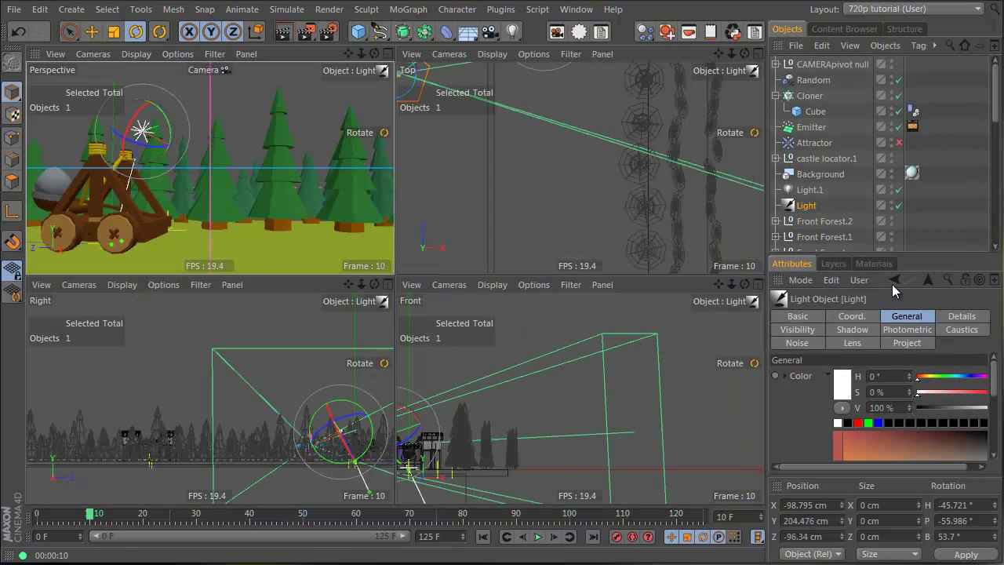
drag(903, 253, 923, 131)
drag(879, 380, 883, 382)
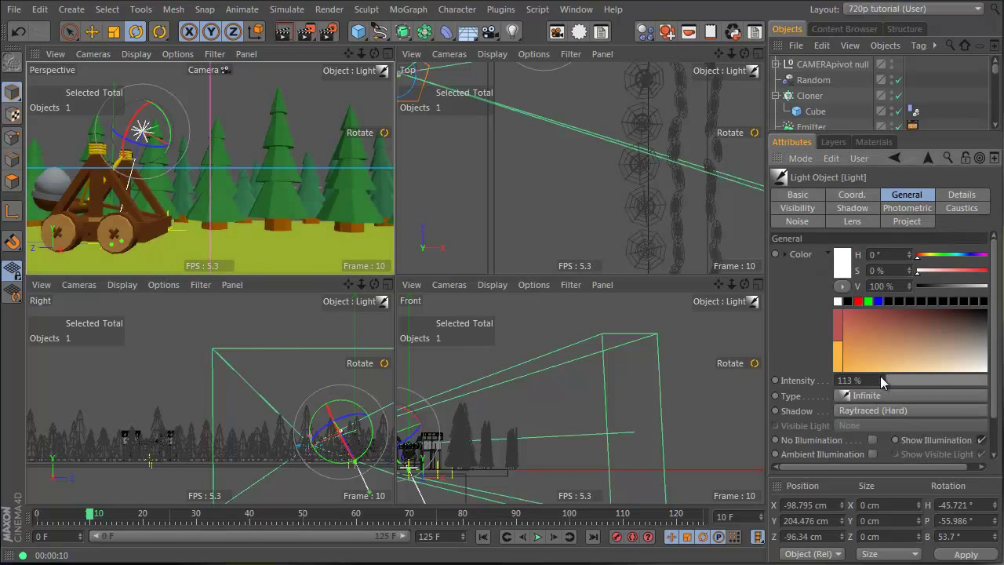
click(284, 35)
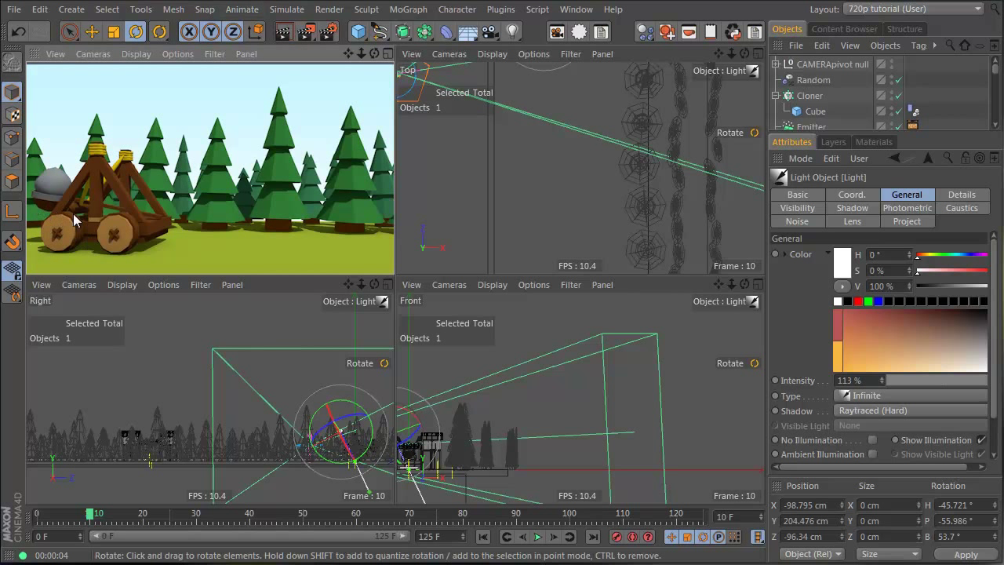
Set the infinite Light's intensity to 150% and render the perspective view at frame 10.
double_click(850, 380)
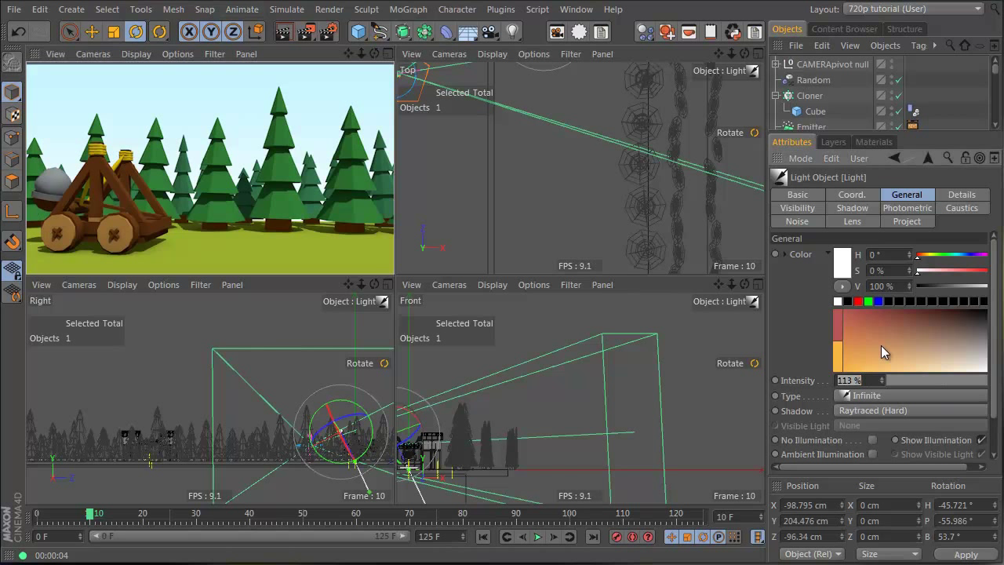
text(150)
key(Return)
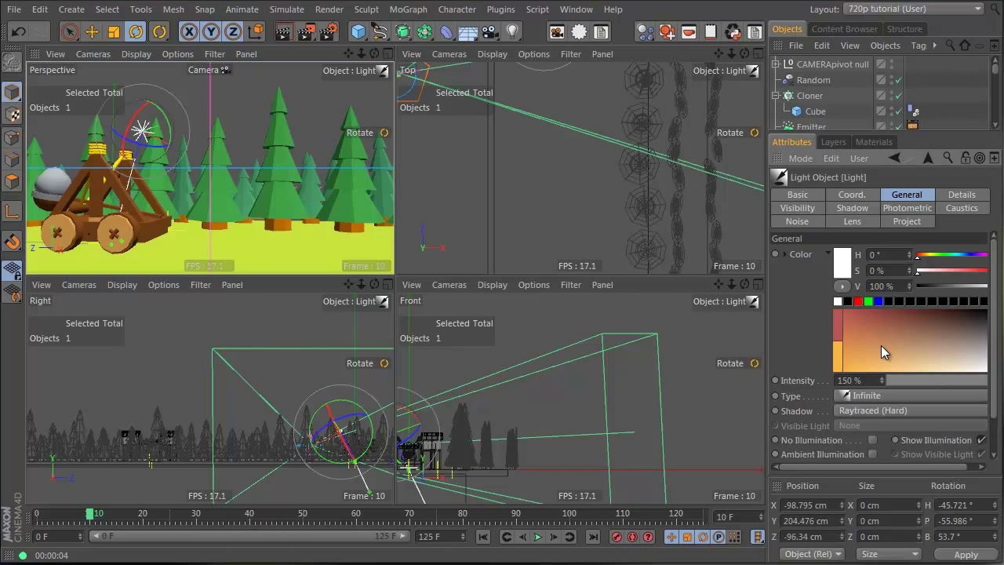
click(280, 33)
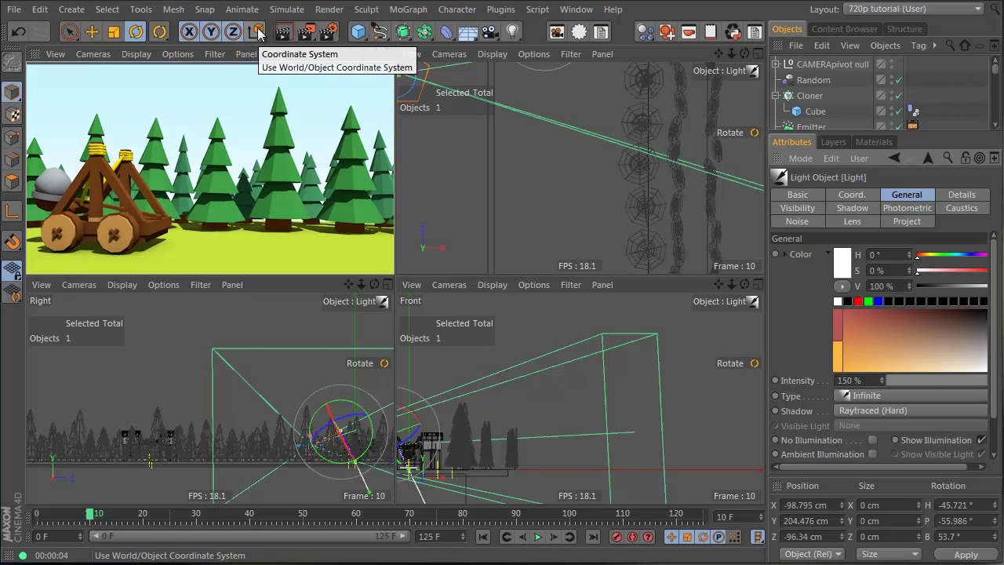
Delete the boulder's Phong tag and render only the region around the boulder in the perspective view.
click(53, 182)
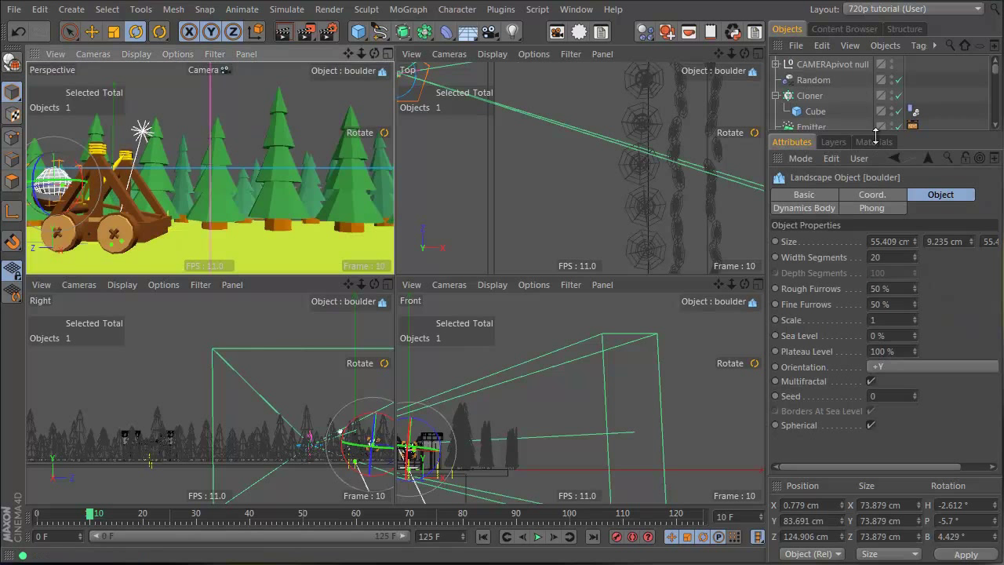
drag(875, 134, 875, 329)
scroll(887, 235, down, 5)
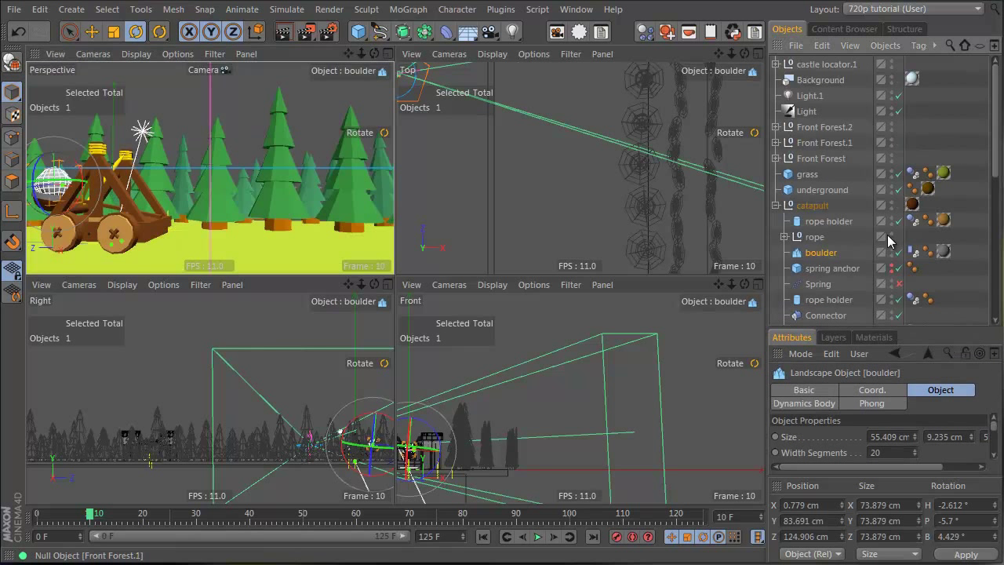
click(927, 158)
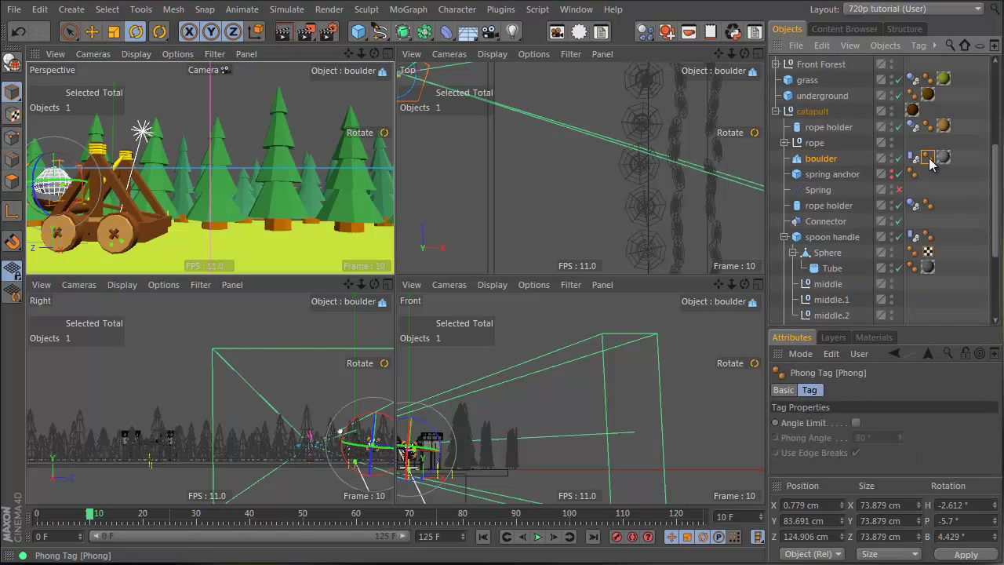
key(Delete)
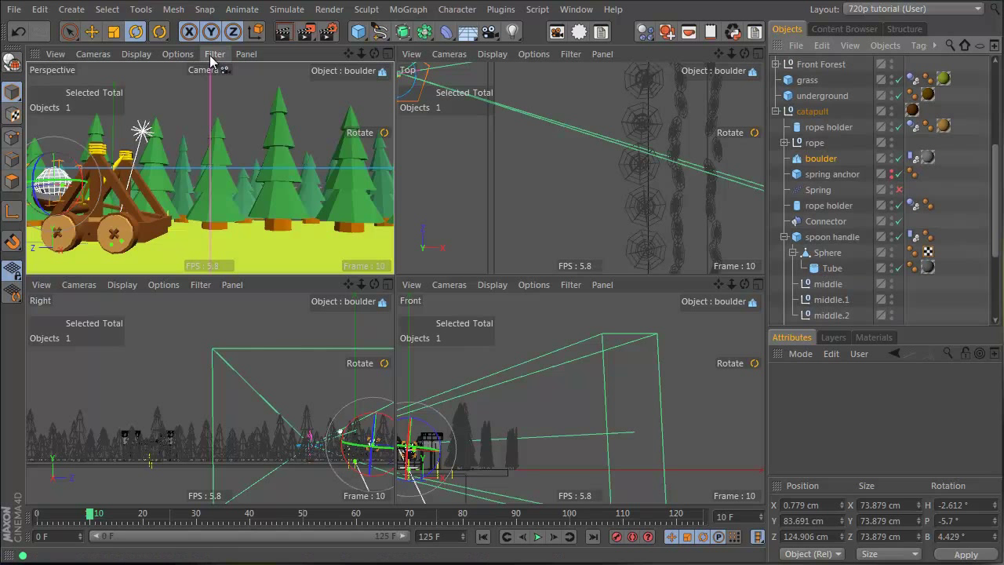
drag(101, 133, 17, 216)
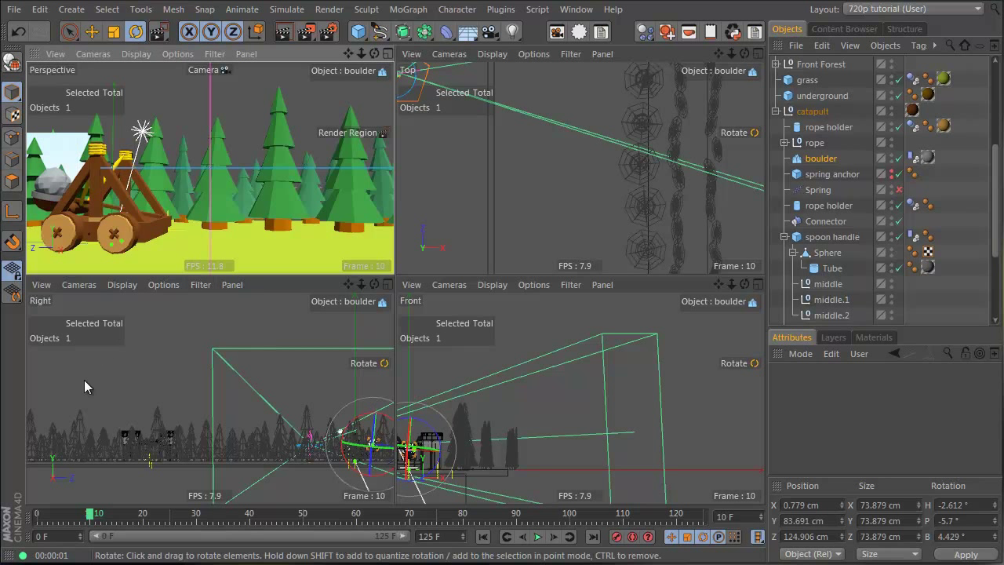
Go to frame 16 and add a Disc object to the scene.
drag(90, 514, 116, 516)
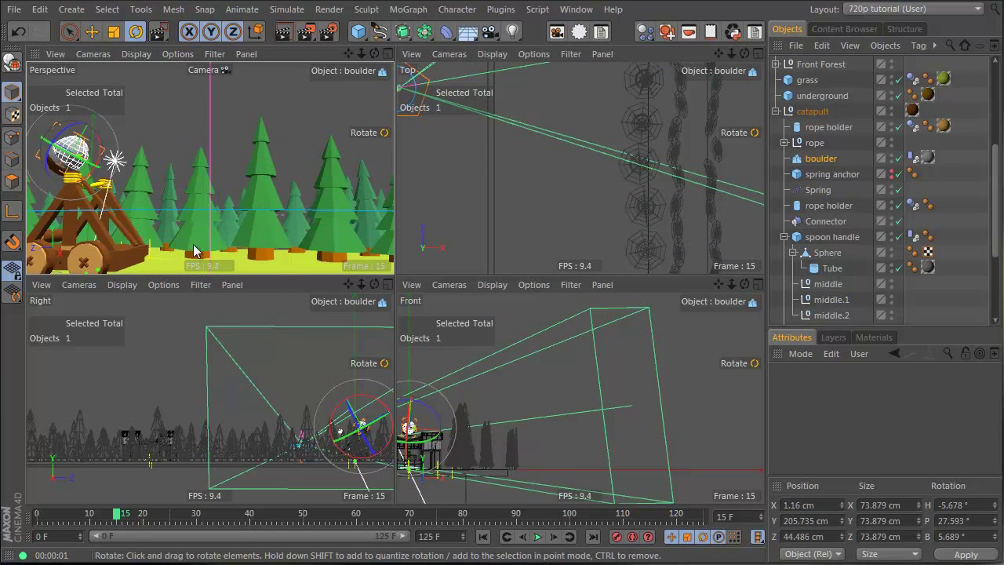
mouse_move(120, 515)
mouse_down()
mouse_move(184, 512)
mouse_move(122, 515)
mouse_up()
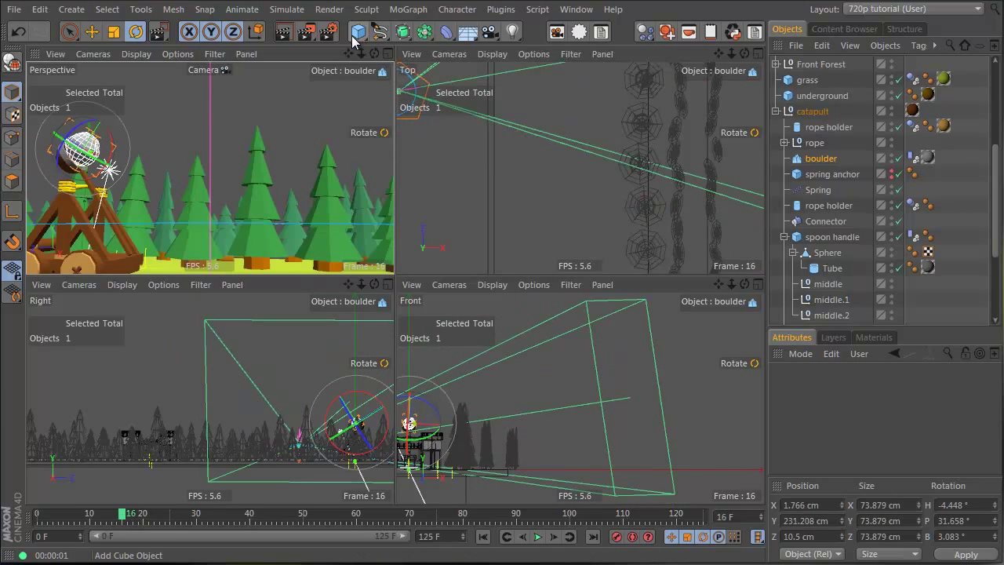
click(355, 35)
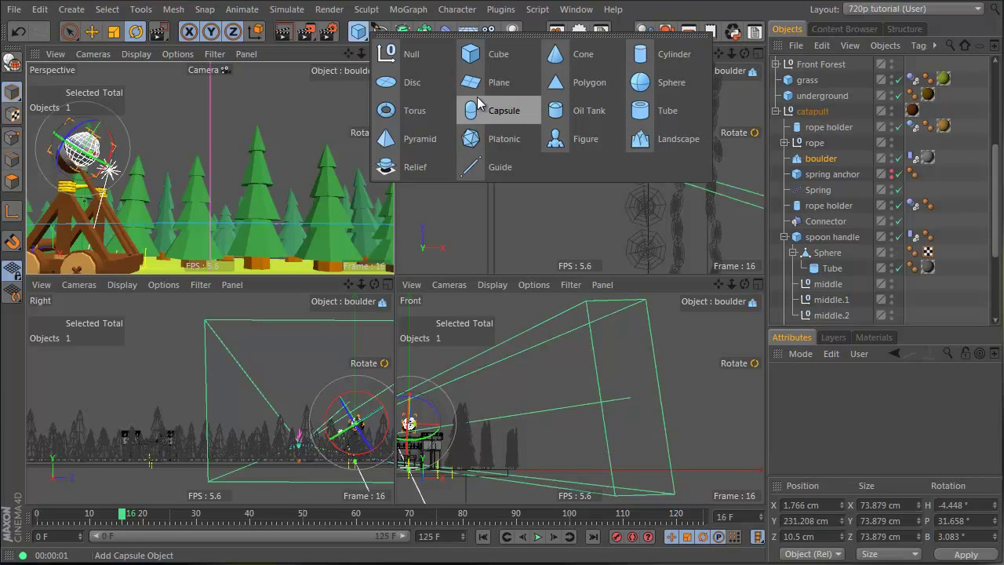
click(412, 82)
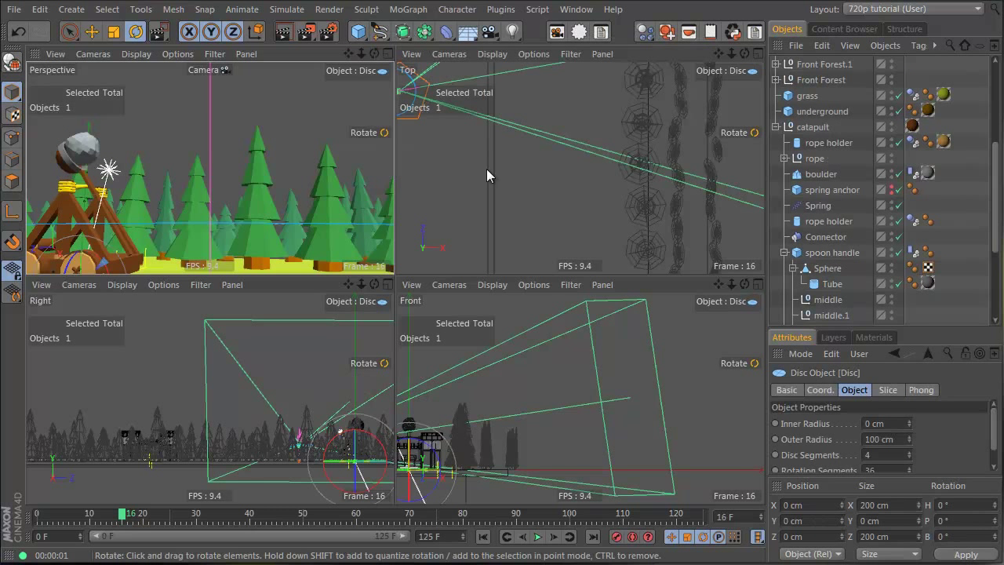
Stand the disc upright with a -90° bank behind the trees at X about 957 cm, scaled to about 596 cm across.
drag(645, 102, 468, 118)
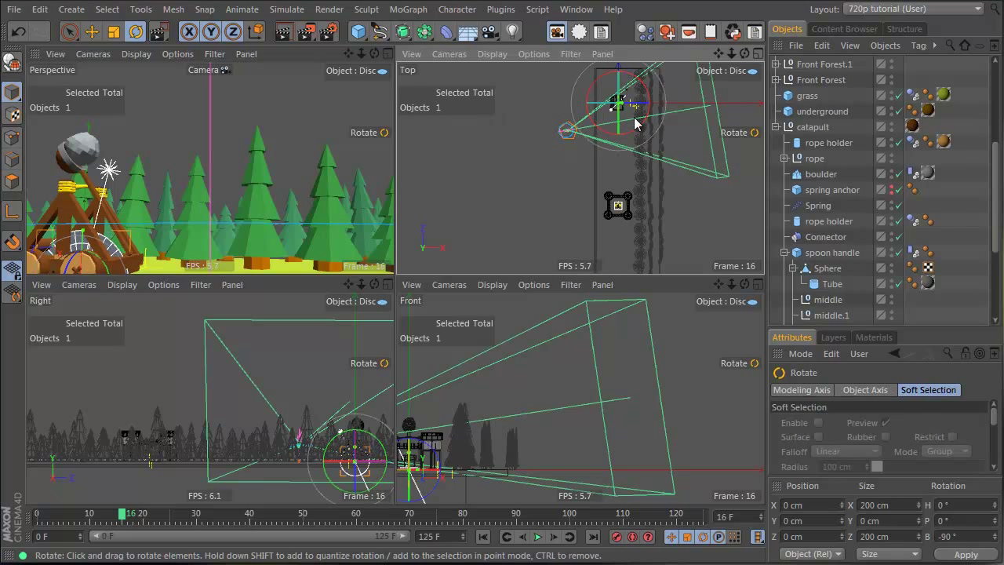
key(e)
mouse_move(594, 149)
mouse_down()
mouse_move(660, 155)
mouse_move(611, 150)
mouse_move(733, 296)
mouse_move(779, 289)
mouse_move(621, 299)
mouse_move(596, 160)
mouse_up()
key(t)
Duplicate the tree fir2 material, name the copy hill1 and apply it to the disc.
click(855, 343)
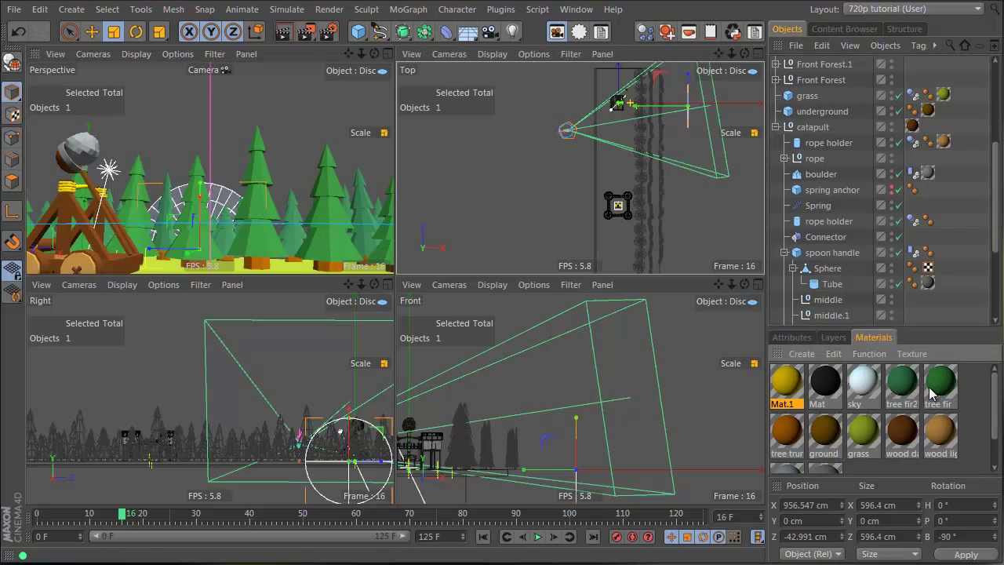
ctrl+drag(906, 381, 893, 384)
double_click(896, 404)
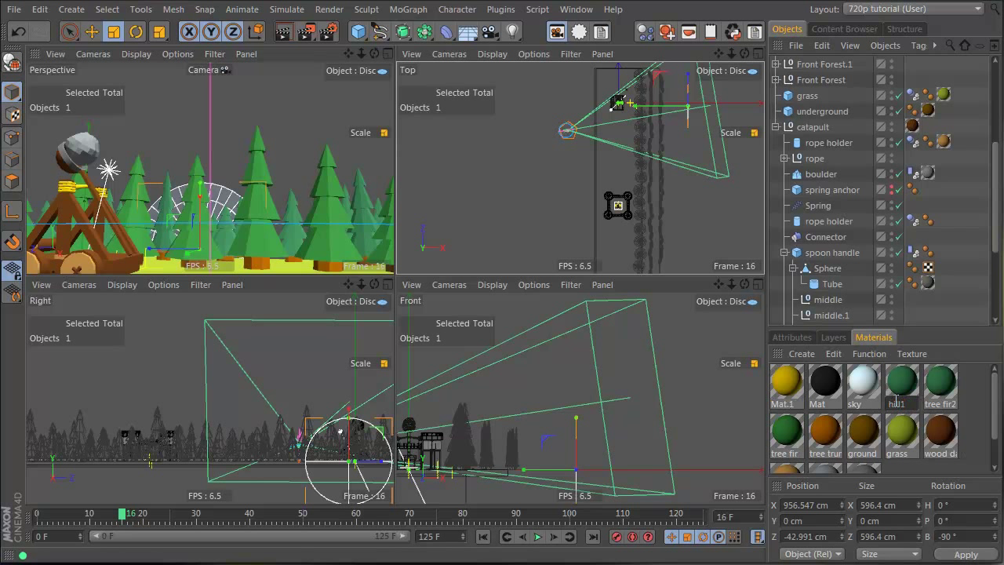
key(Return)
drag(819, 44, 185, 151)
drag(230, 202, 229, 201)
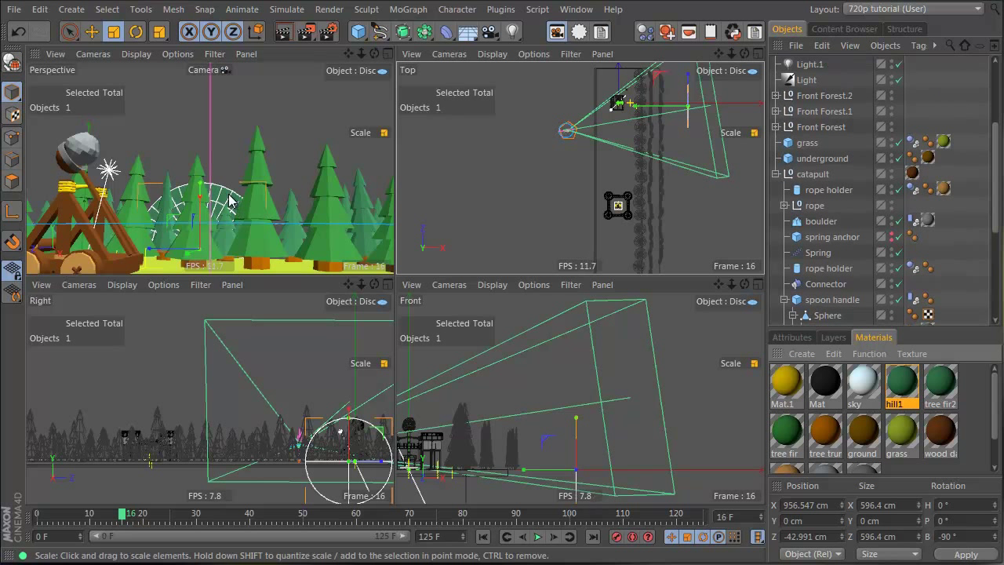
Reduce the hill1 material's colour saturation to 41% and make its colour slightly brighter.
double_click(899, 384)
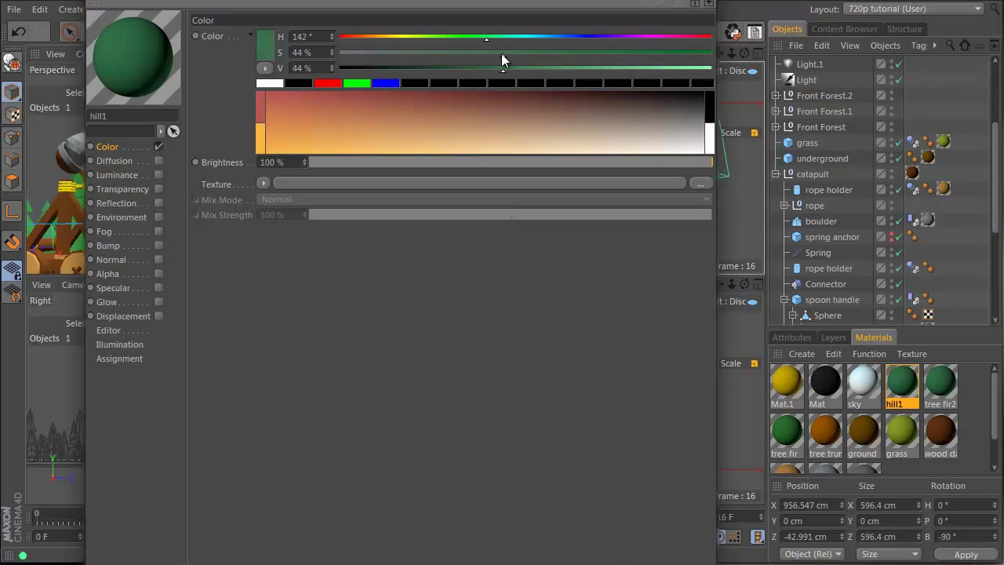
drag(501, 54, 495, 54)
drag(527, 2, 635, 96)
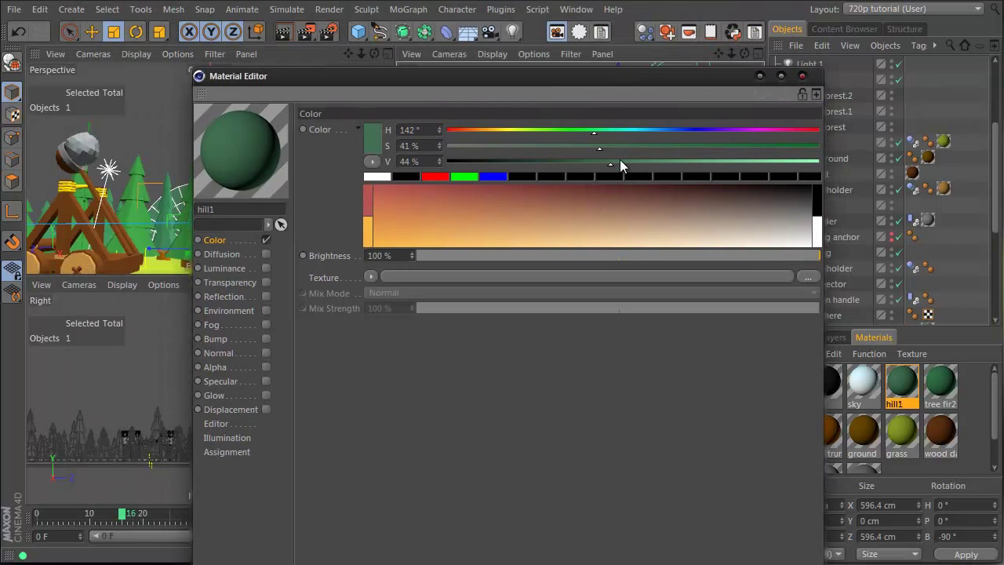
drag(620, 160, 632, 161)
click(802, 75)
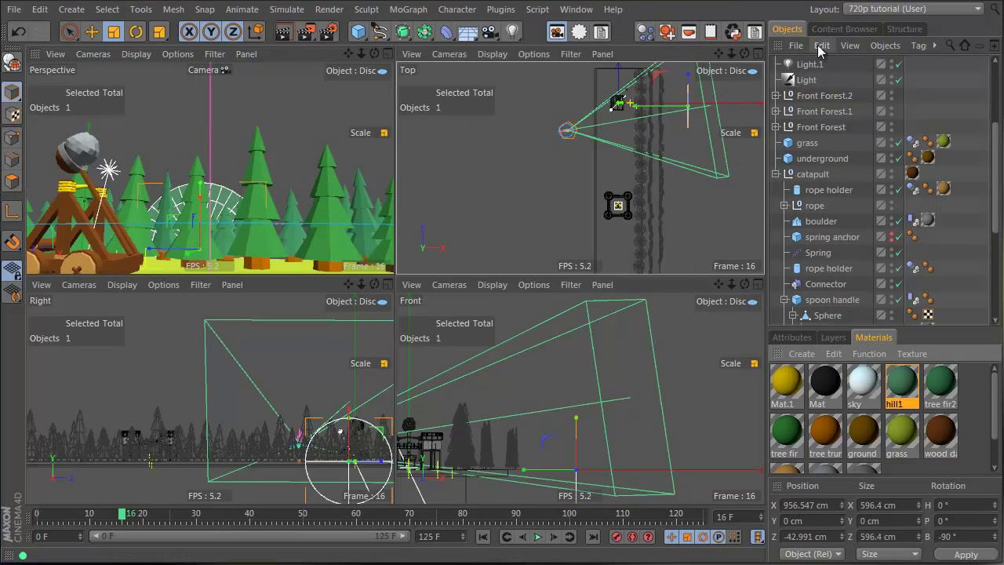
Move the disc along Z to about 150 cm and nest it in a new Cloner with its attributes shown.
scroll(815, 78, up, 5)
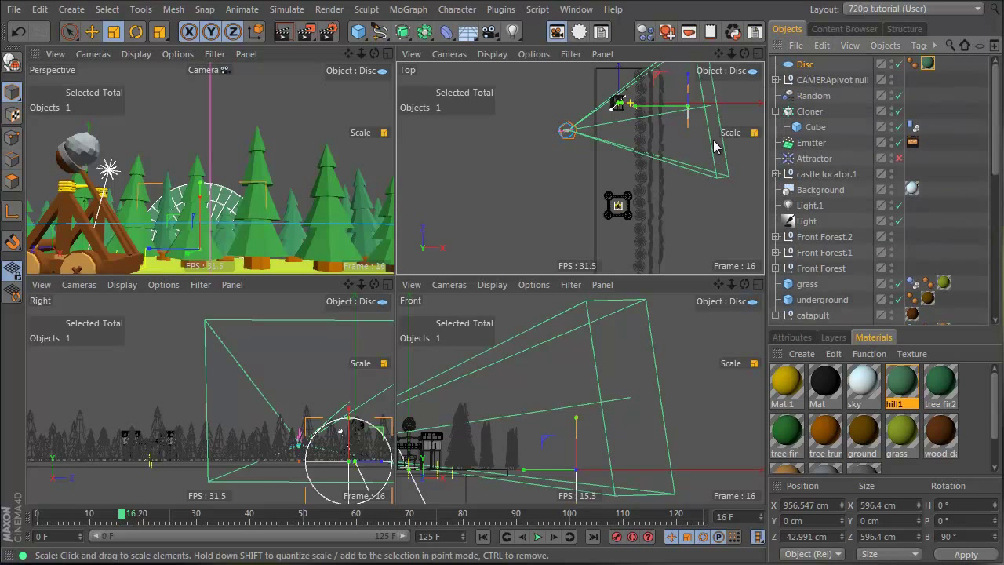
key(e)
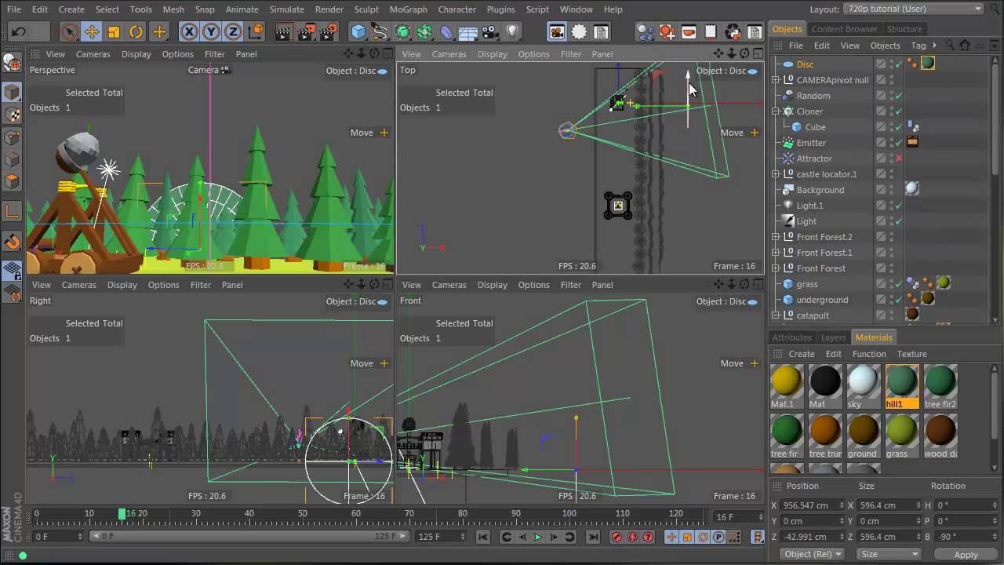
drag(689, 89, 690, 76)
click(414, 11)
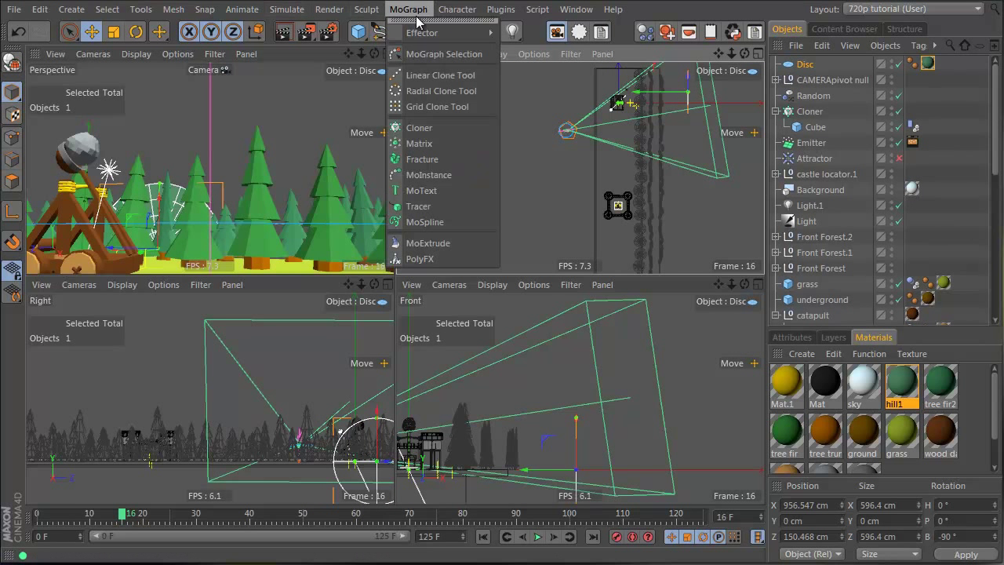
alt+click(448, 128)
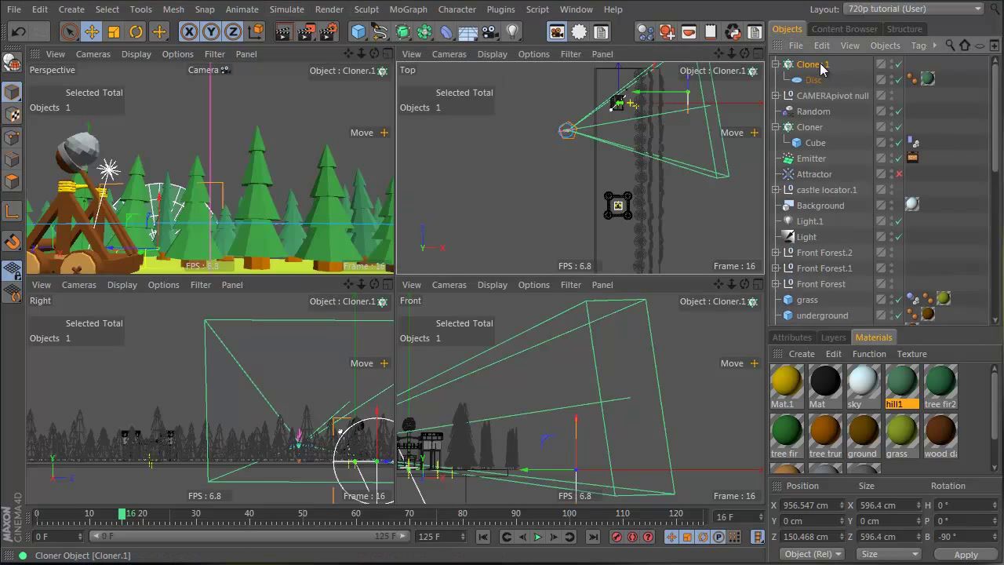
click(788, 338)
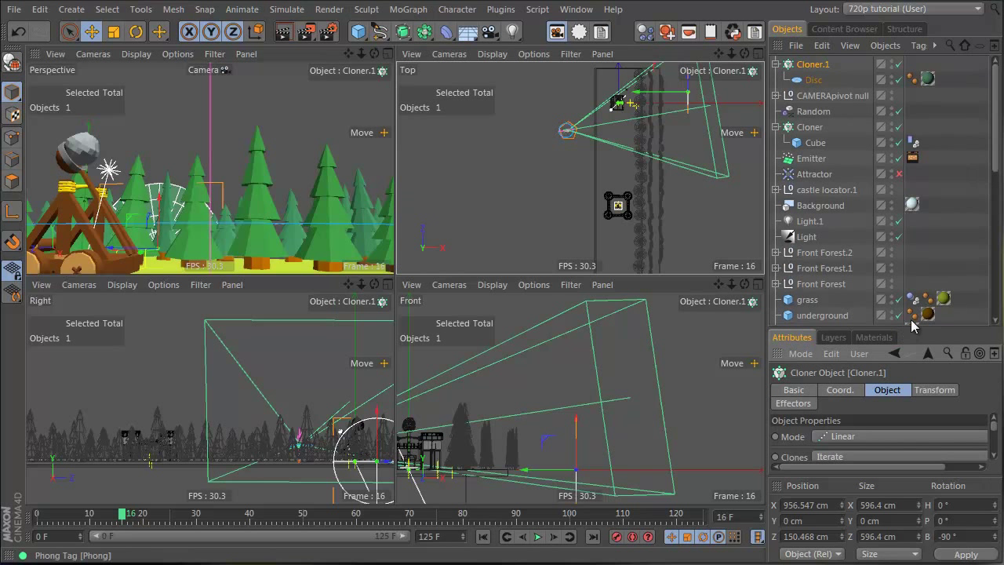
drag(915, 326, 934, 144)
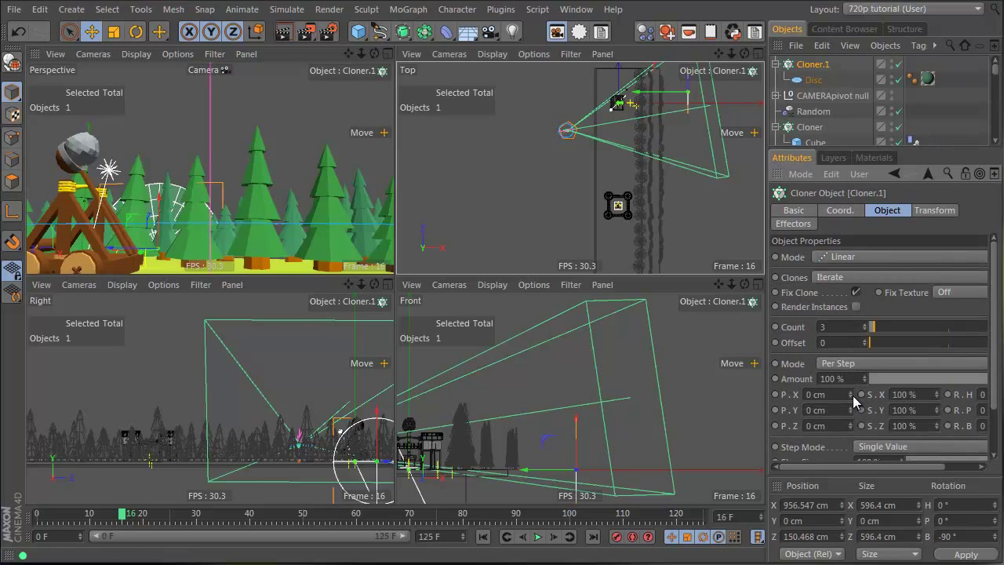
drag(849, 392, 872, 366)
key(ctrl+z)
drag(854, 362, 851, 403)
key(ctrl+z)
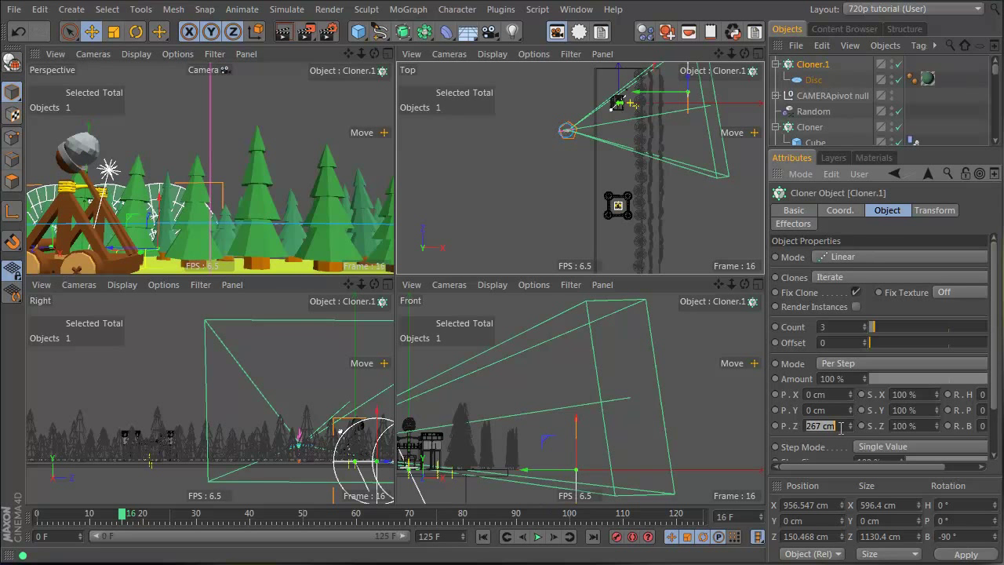
Set the linear Cloner's per-step Z offset to -300 cm, and extend it to -649 cm to space the hills apart.
text(00)
key(Return)
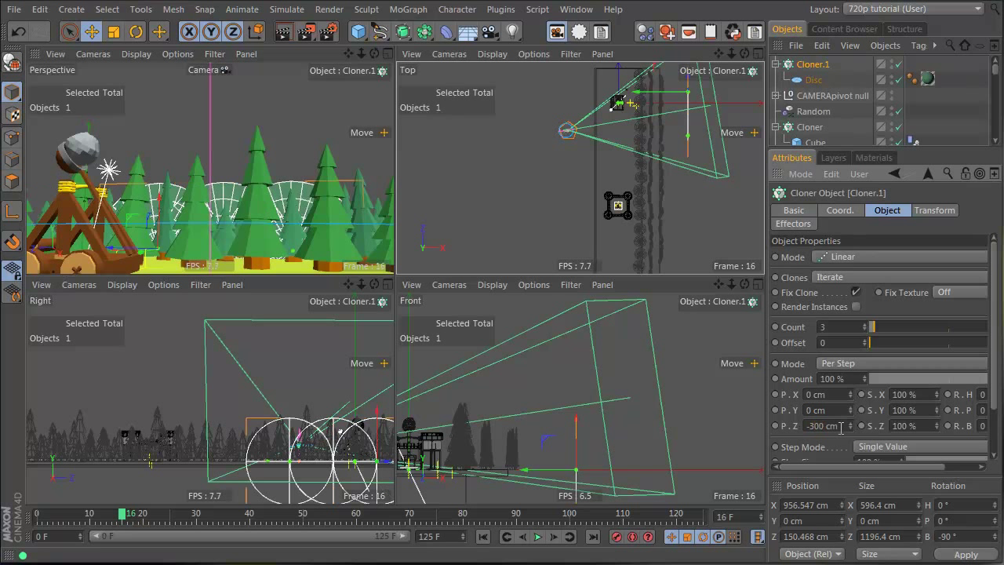
drag(854, 426, 854, 427)
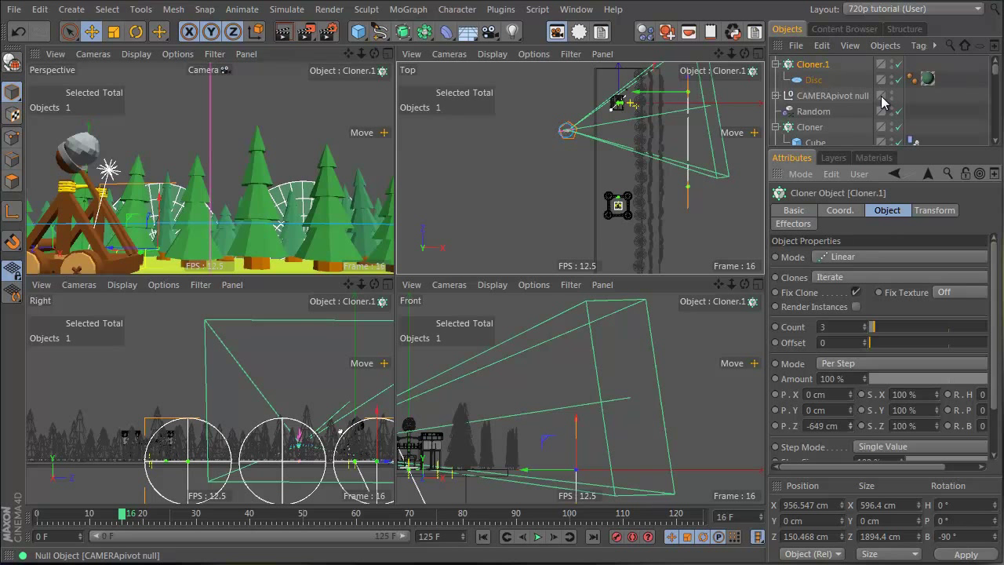
Take the perspective view out of the scene camera to see all the hills and set the Cloner's count to 4.
click(102, 56)
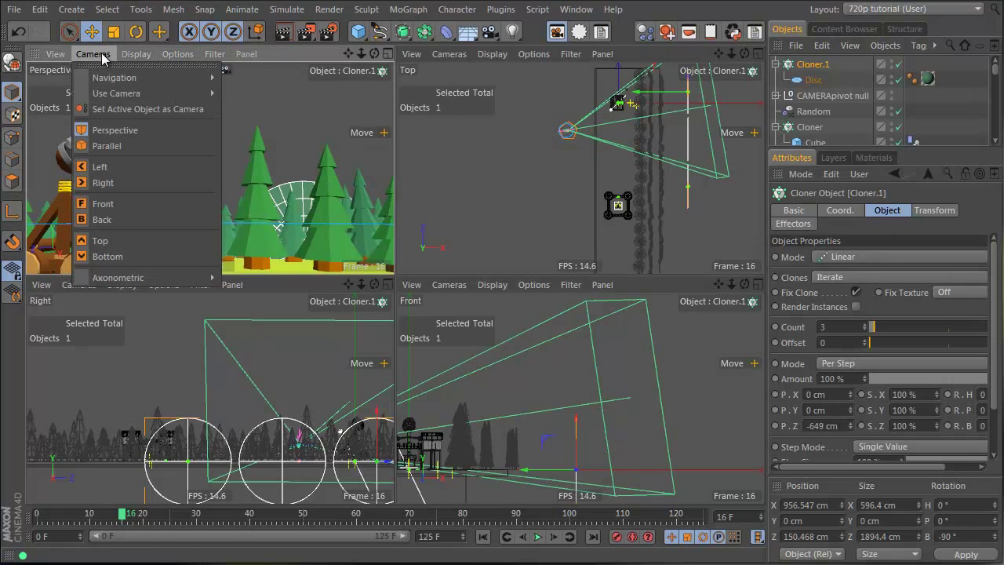
click(236, 97)
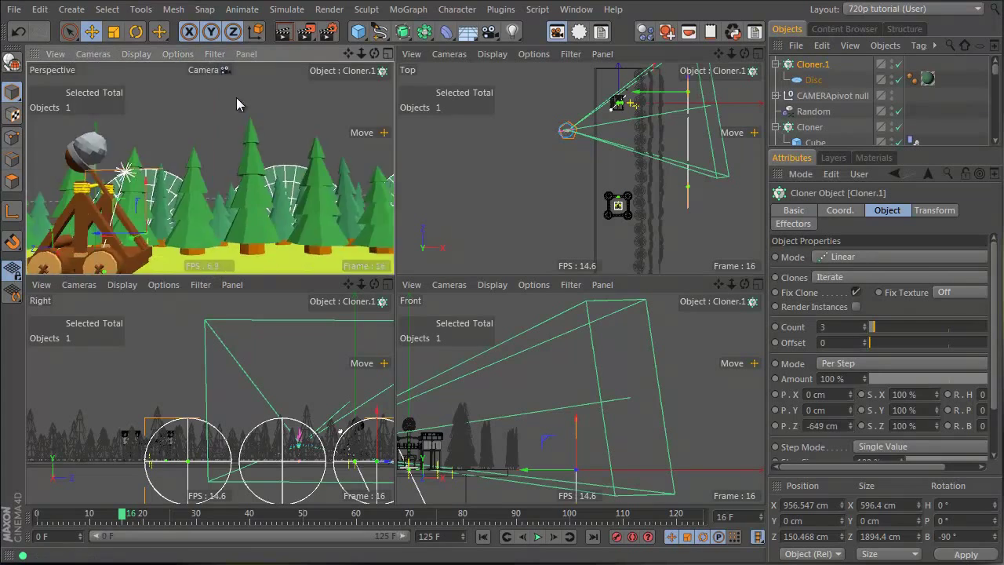
alt+drag(215, 127, 139, 91)
alt+middle_drag(139, 90, 176, 170)
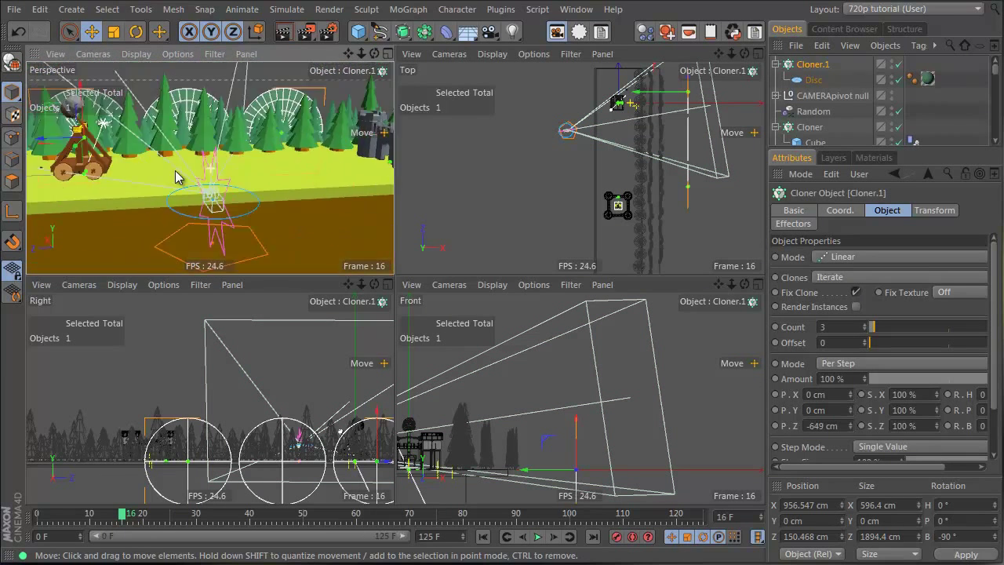
alt+drag(176, 176, 229, 167)
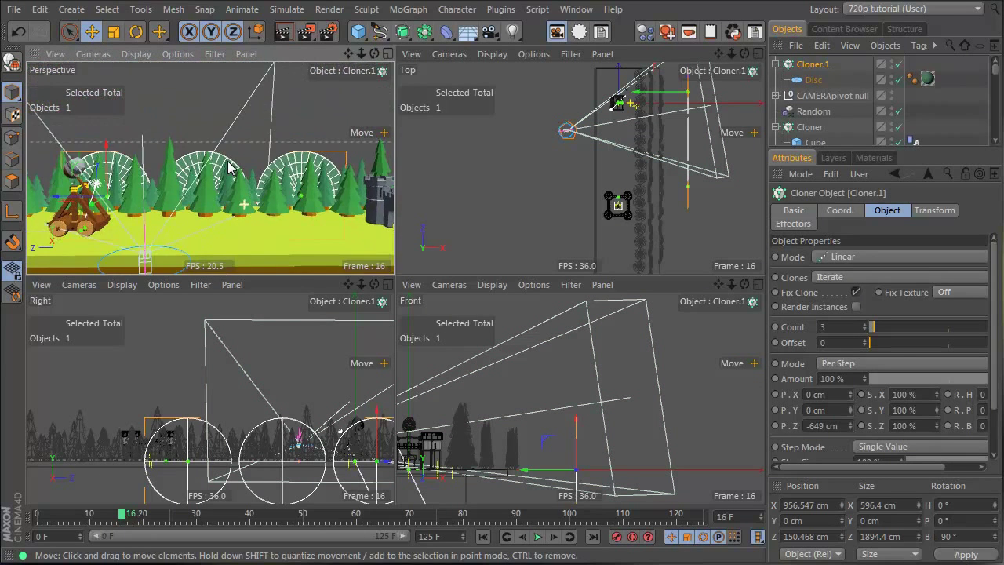
click(849, 328)
scroll(849, 328, up, 1)
Make the disc Cloner editable, expand its hierarchy and select the second disc, Disc 1.
click(810, 64)
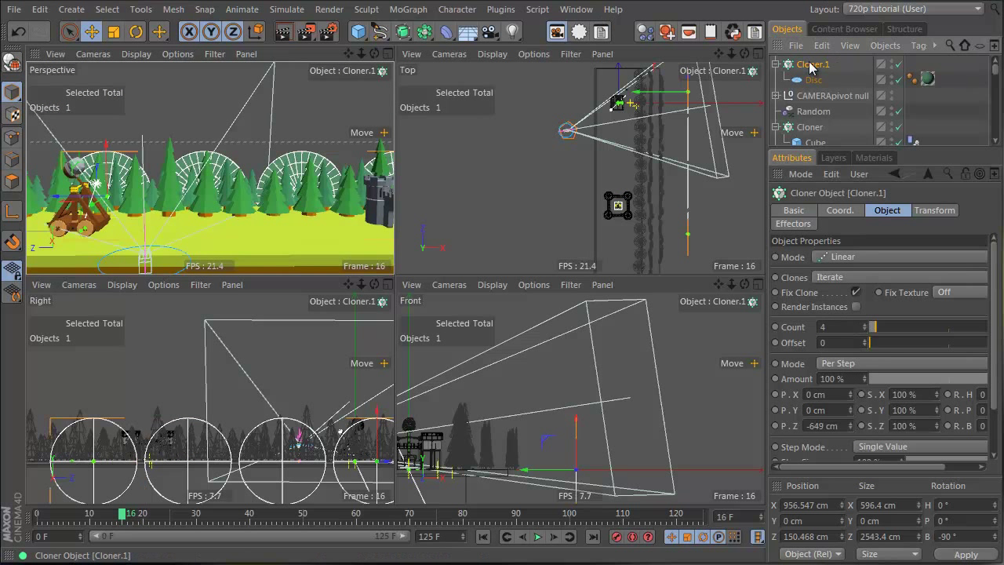
key(c)
click(775, 65)
click(814, 80)
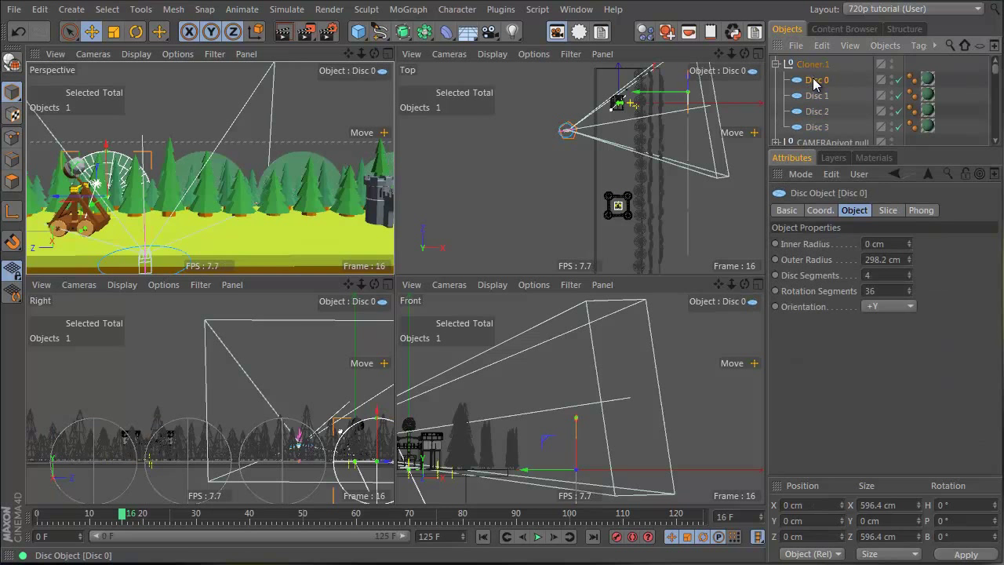
click(199, 163)
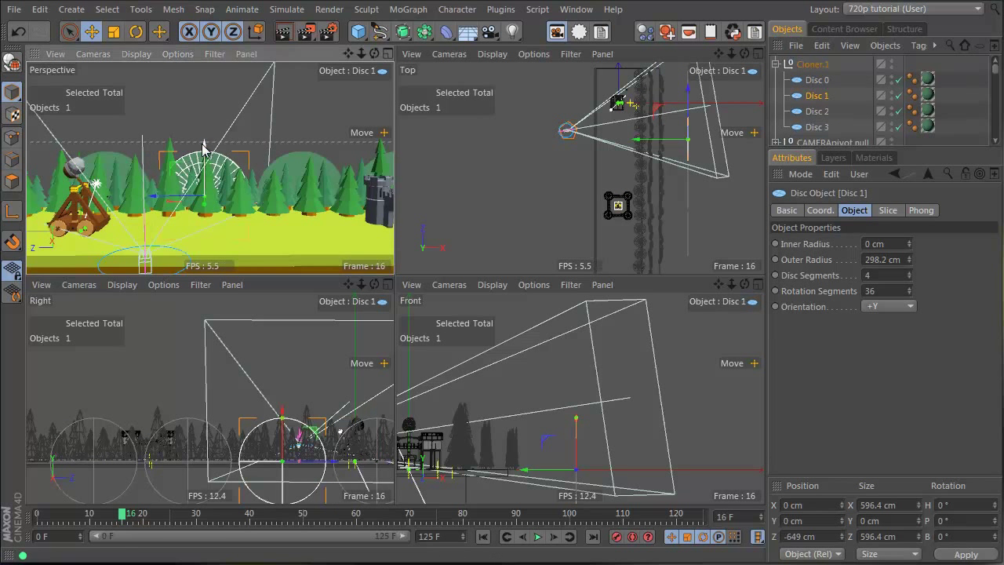
Make all four discs in Cloner.1 editable and squash them vertically to about 321.5 cm high.
drag(832, 77, 819, 127)
key(c)
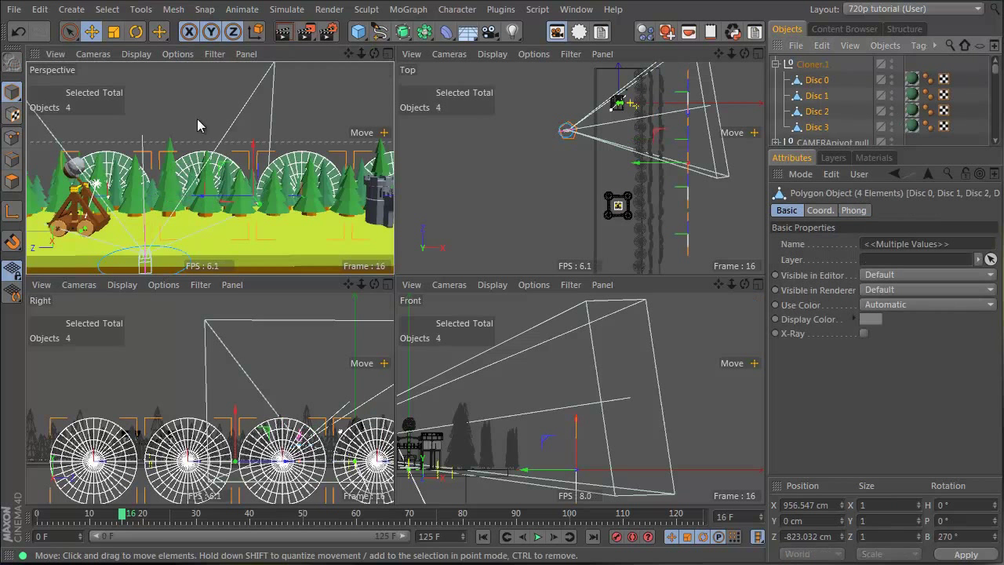
key(t)
drag(251, 149, 168, 134)
Enlarge Disc 1 to about 494 by 917 cm and push it farther behind the forest, to Y about -312 cm.
click(185, 179)
key(e)
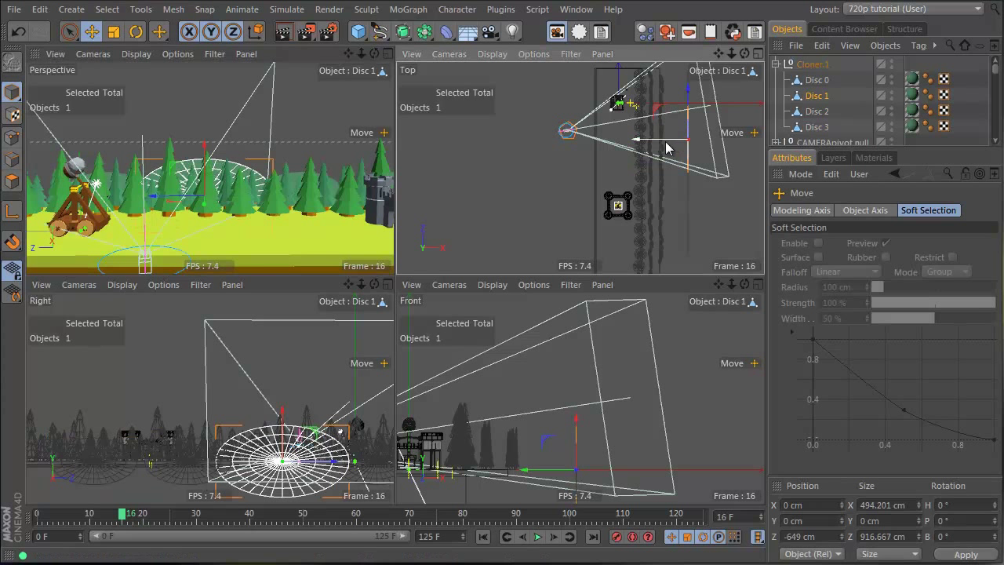
drag(665, 146, 700, 155)
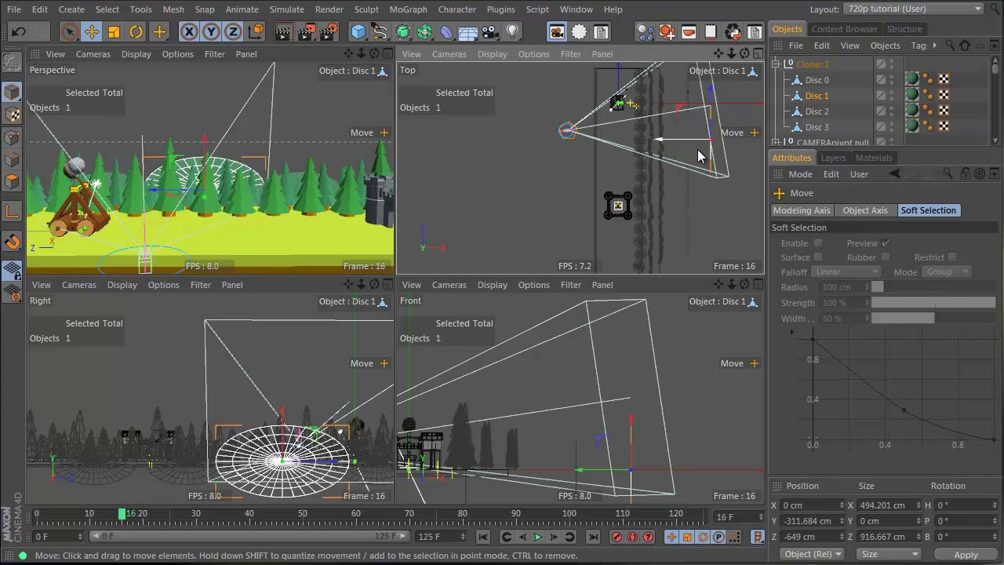
Push Disc 3 back to Y about -301 cm, enlarge it to about 631 by 1170 cm and deselect it.
click(686, 238)
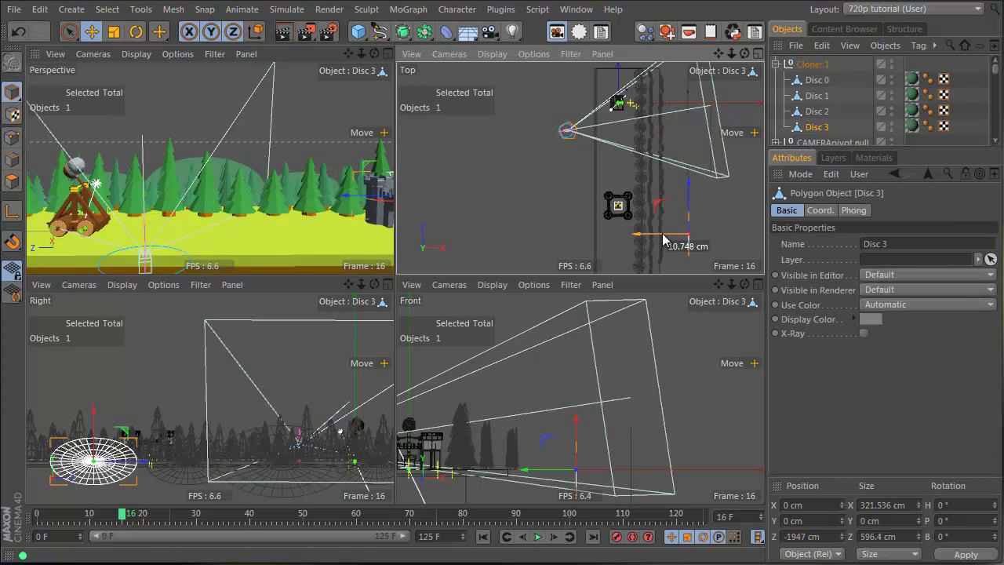
drag(662, 240, 682, 238)
key(t)
drag(674, 157, 612, 172)
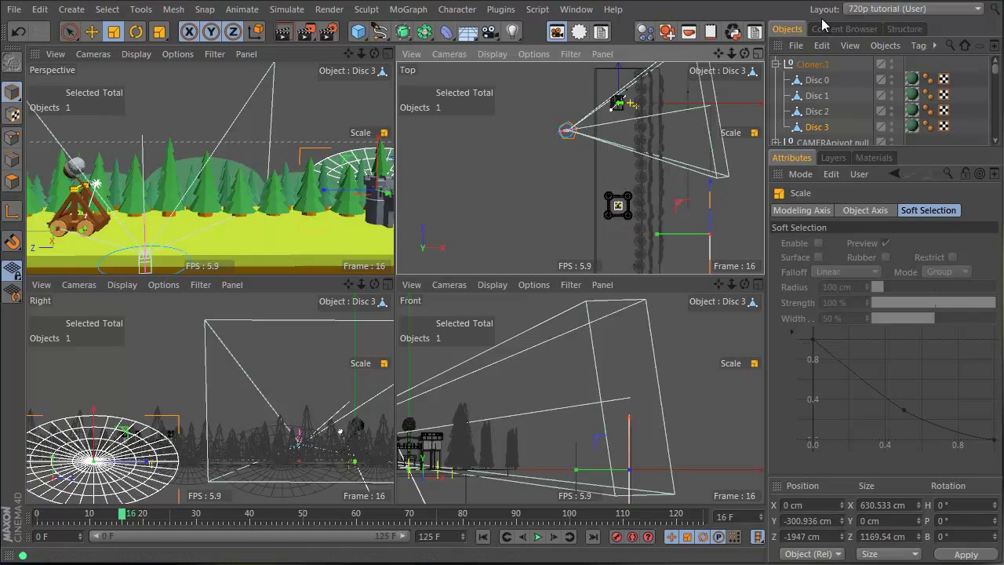
click(860, 84)
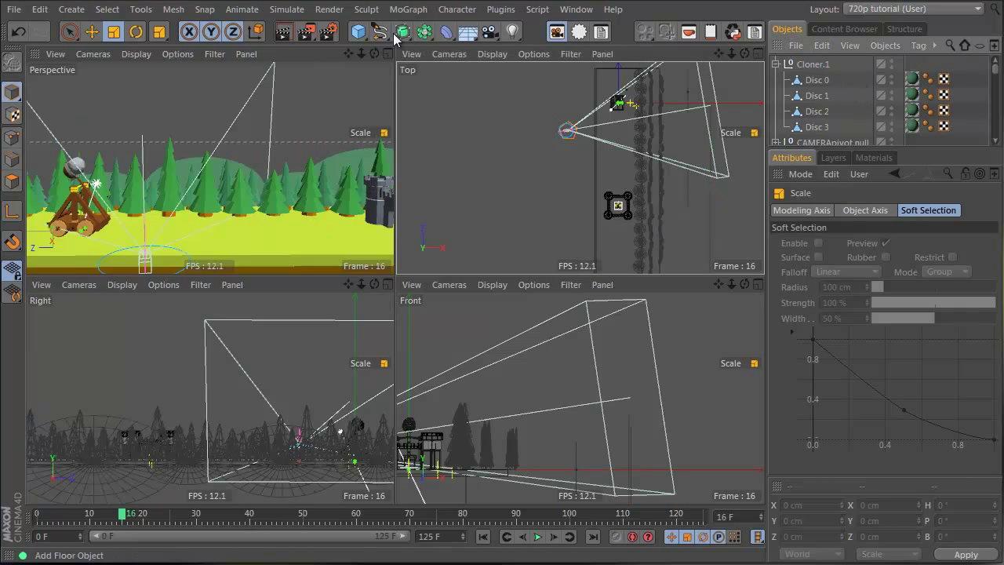
Duplicate the hill1 material and rename the copy hill2.
click(89, 53)
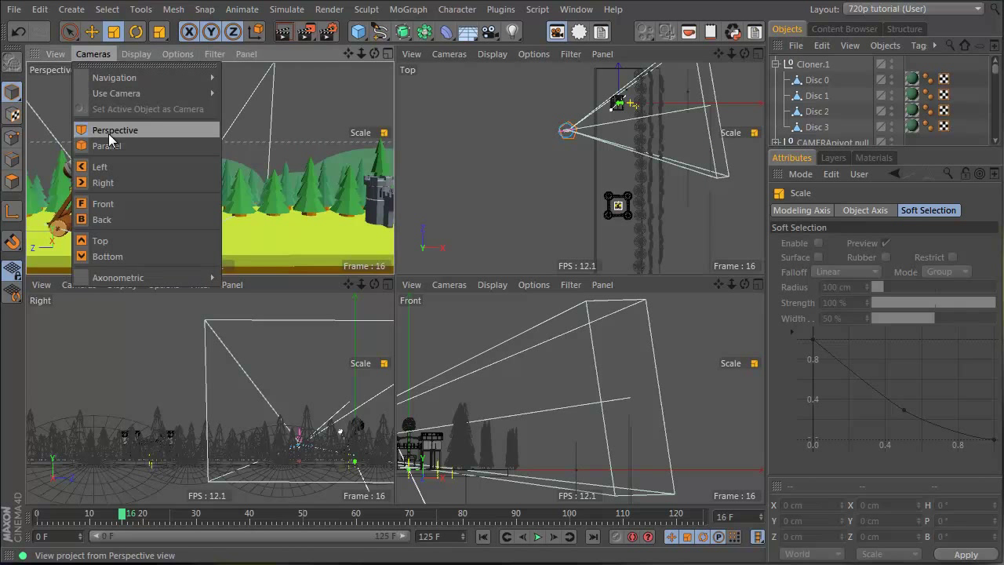
click(178, 54)
click(844, 260)
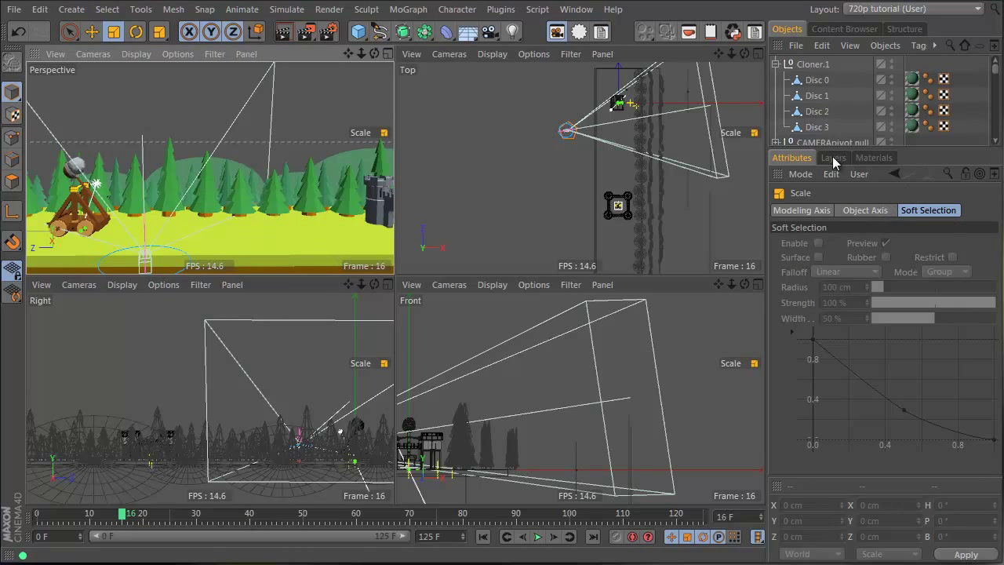
click(874, 158)
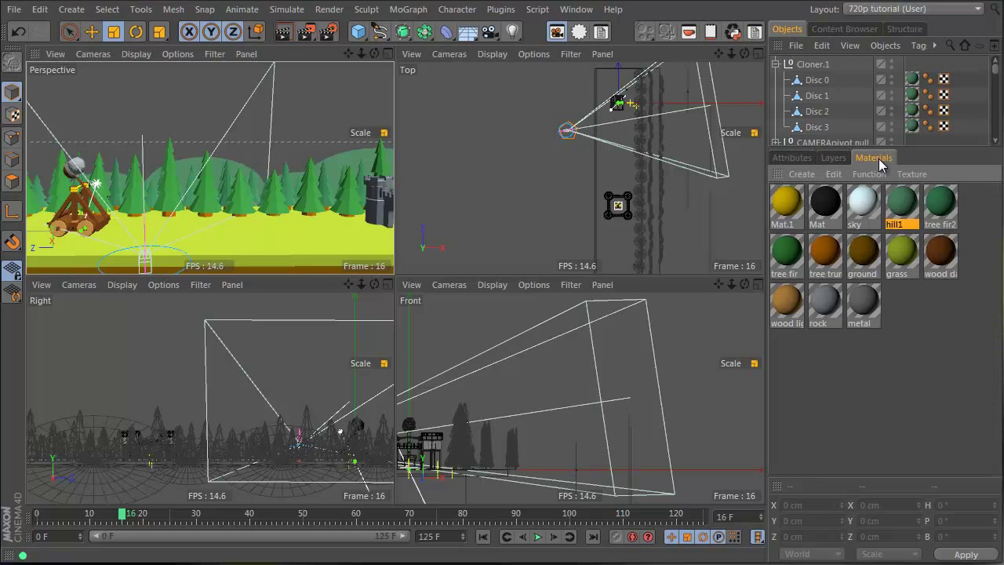
ctrl+drag(896, 205, 897, 207)
double_click(904, 226)
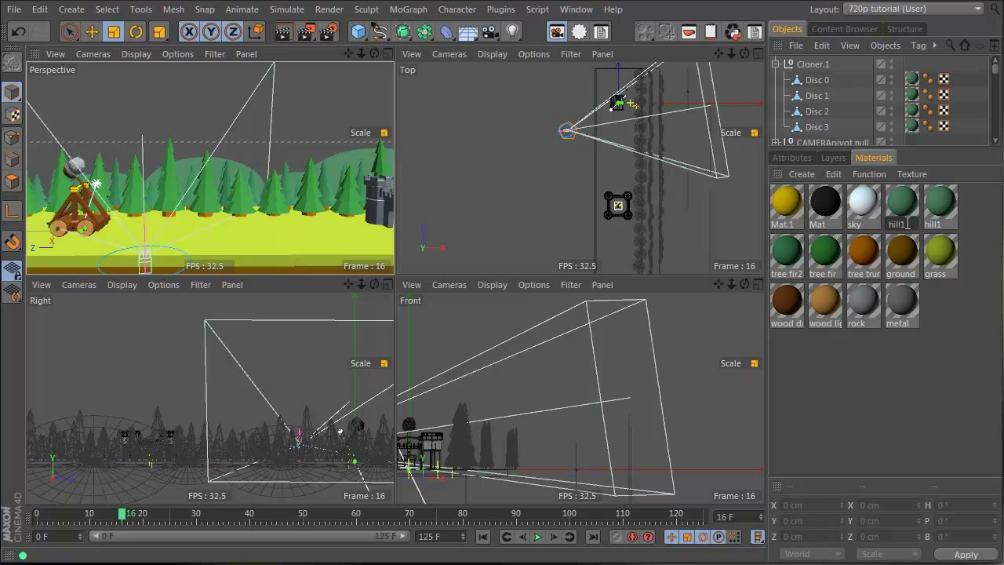
key(BackSpace)
text(2)
key(Return)
Set hill2's colour to hue 117° and value 65%, and apply the material to Disc 1 and Disc 3.
double_click(914, 209)
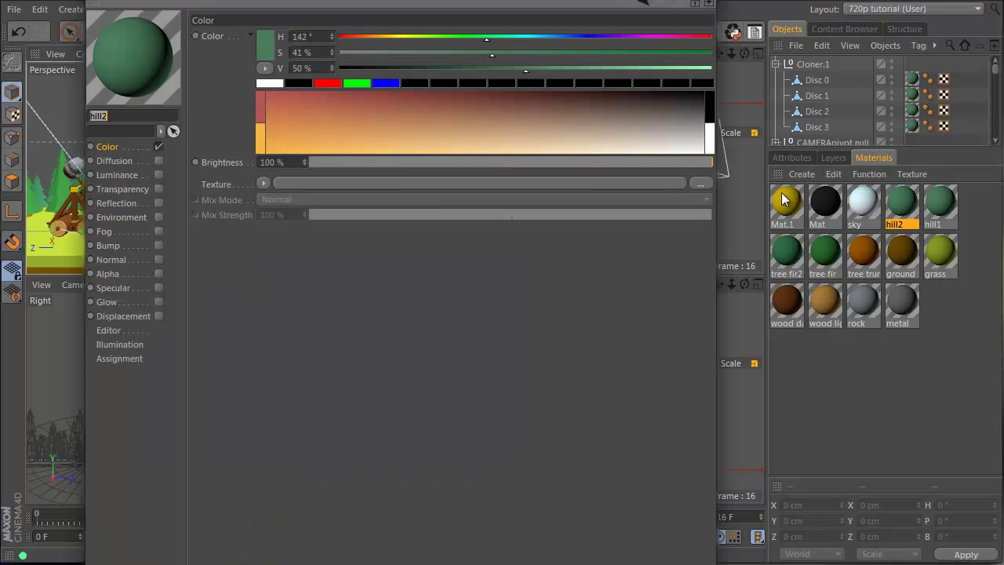
drag(424, 0, 367, 250)
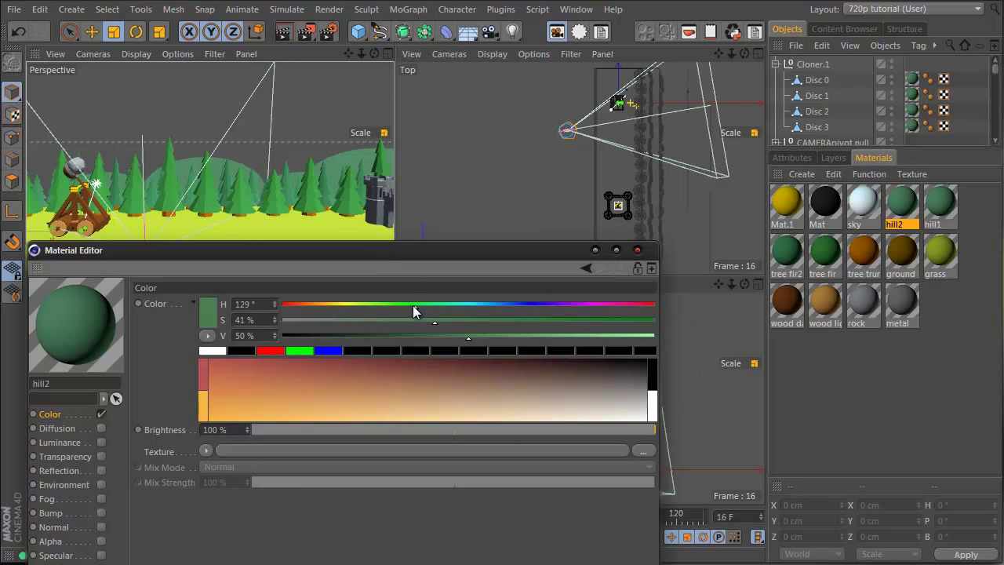
drag(916, 197, 342, 161)
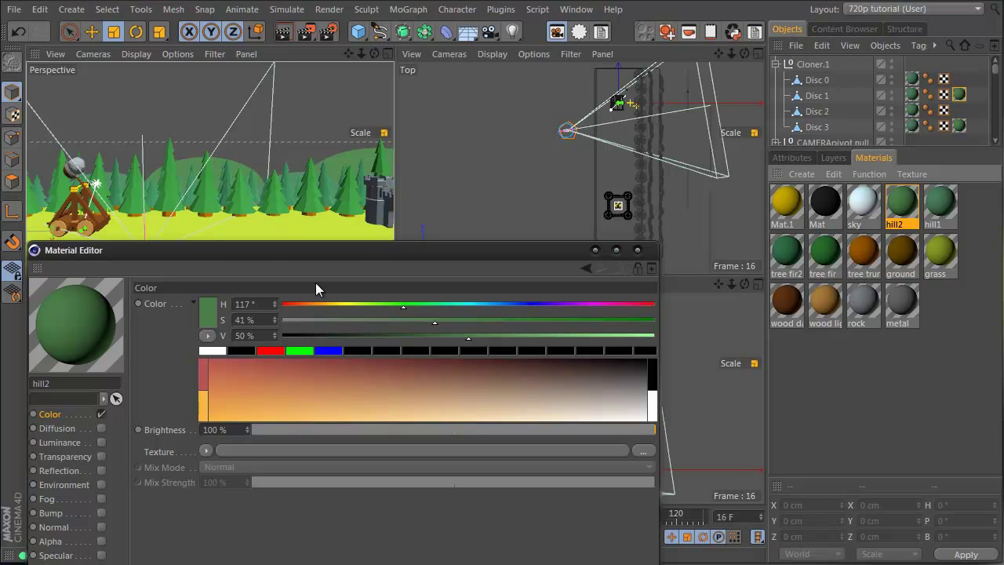
drag(469, 336, 525, 337)
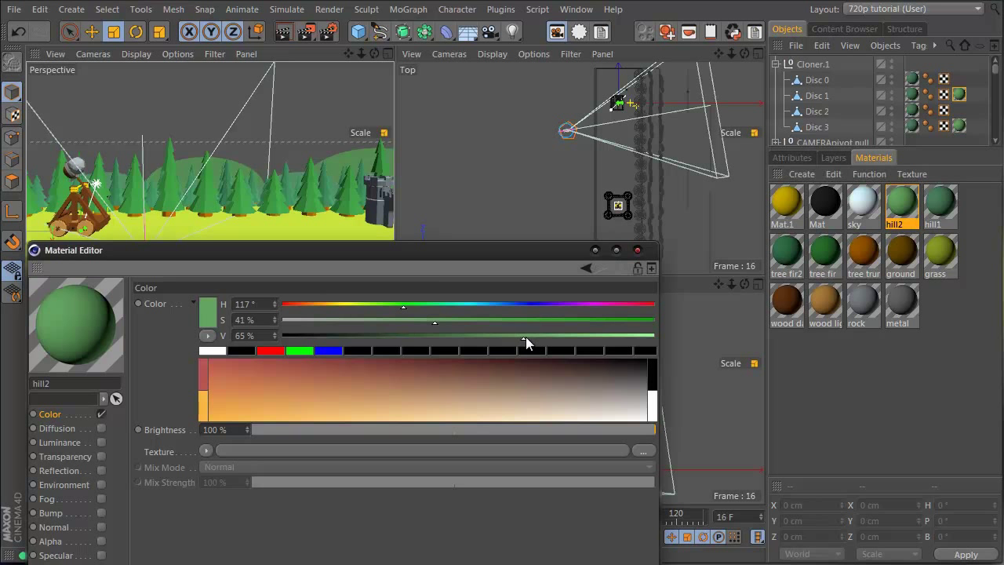
click(637, 251)
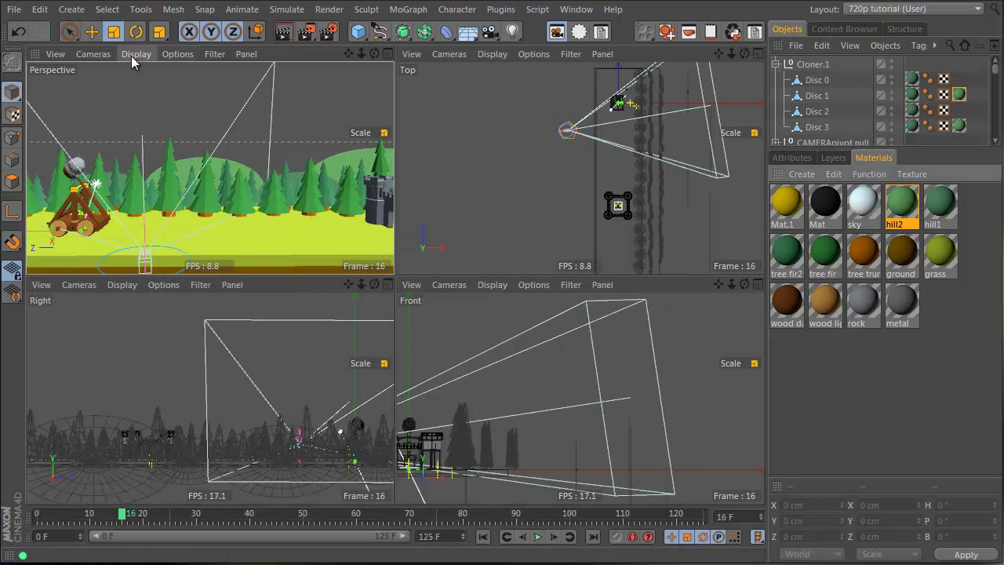
Look through the scene camera in a maximized perspective view and move the timeline to frame 46.
click(93, 53)
mouse_move(105, 79)
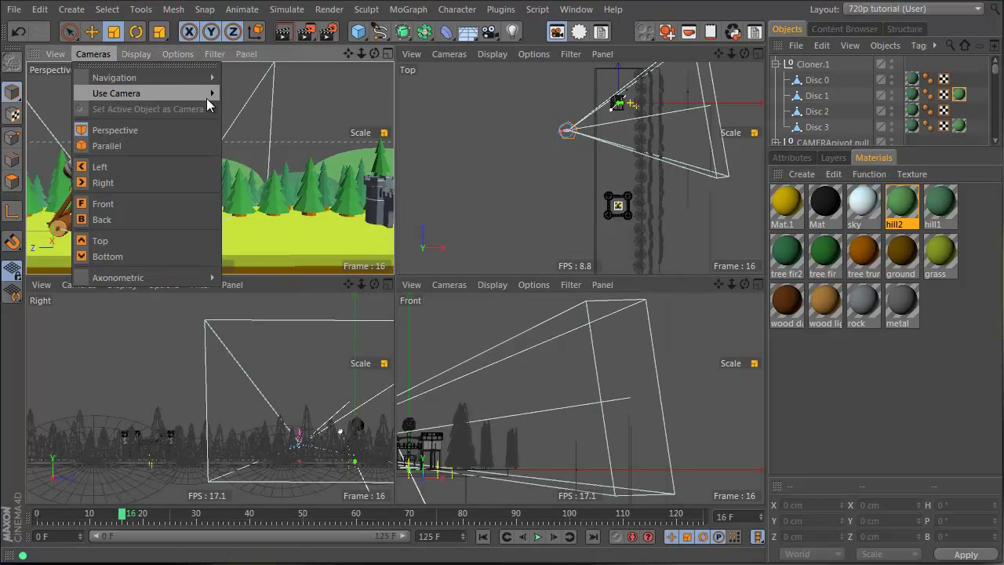
mouse_move(141, 94)
click(255, 113)
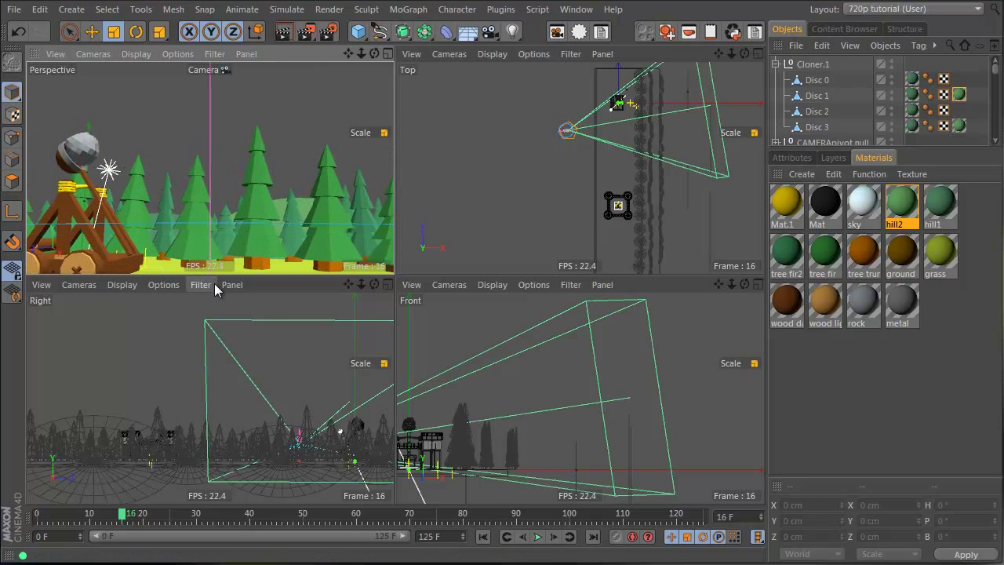
middle_click(218, 196)
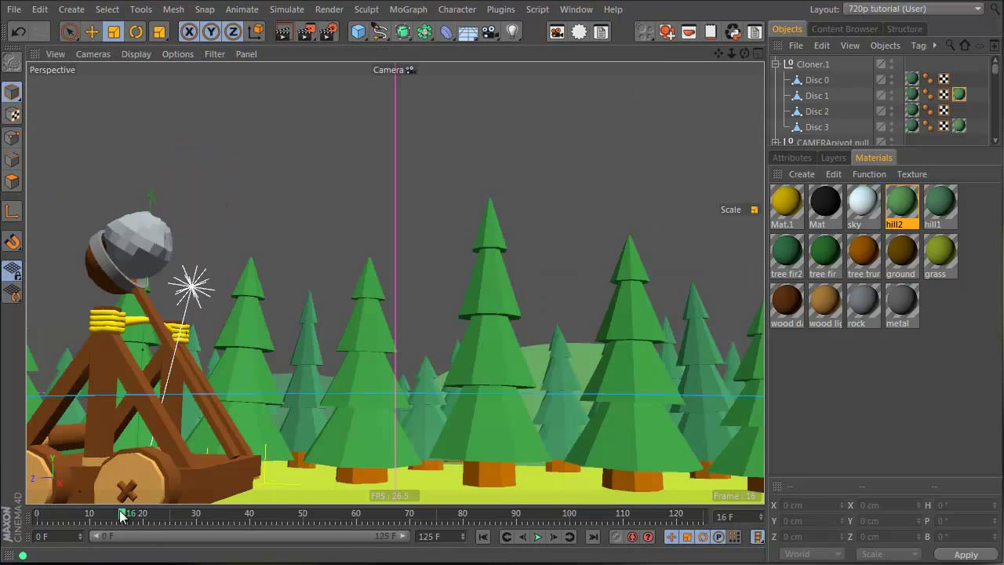
drag(122, 515, 235, 467)
Push Disc 2 back to Y about -396 cm, enlarge it to about 393 by 728 cm, and collapse Cloner.1 at frame 20.
click(240, 405)
key(e)
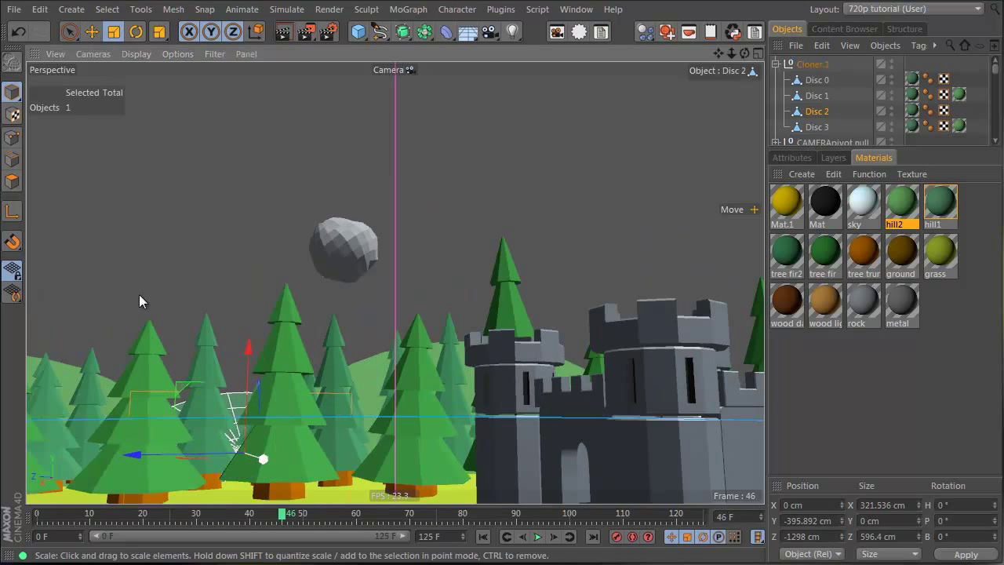
key(t)
drag(298, 233, 334, 422)
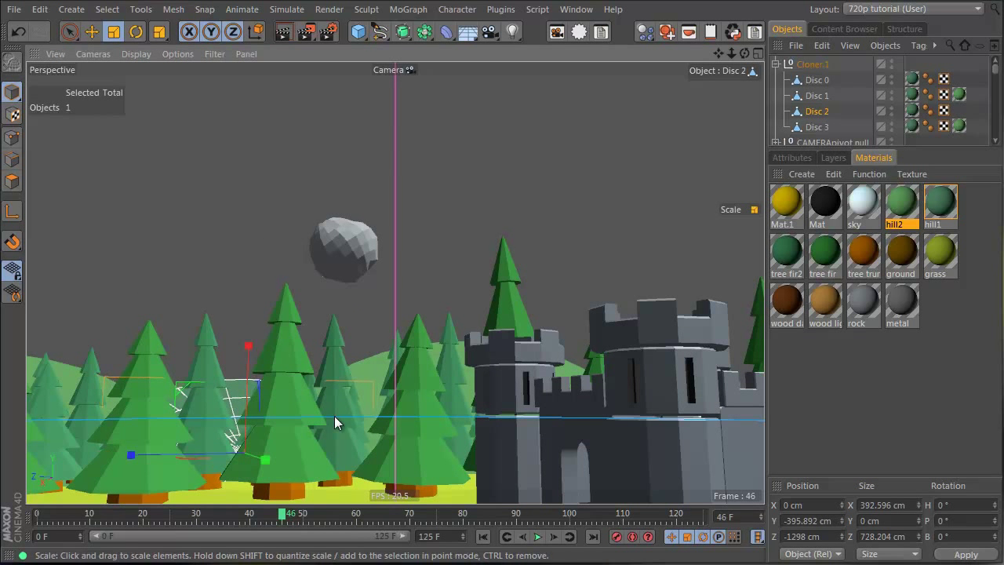
drag(268, 521, 143, 518)
click(844, 84)
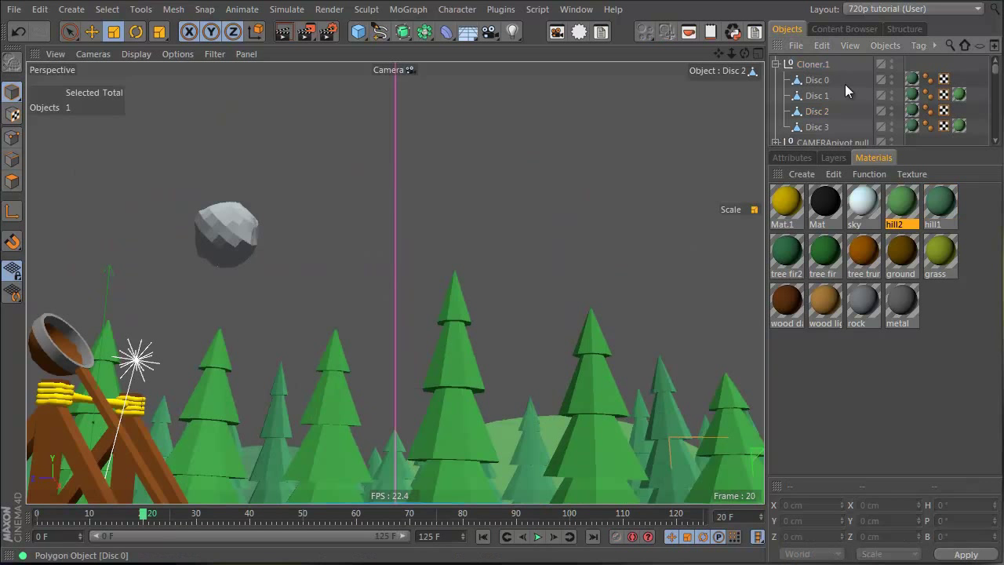
click(775, 65)
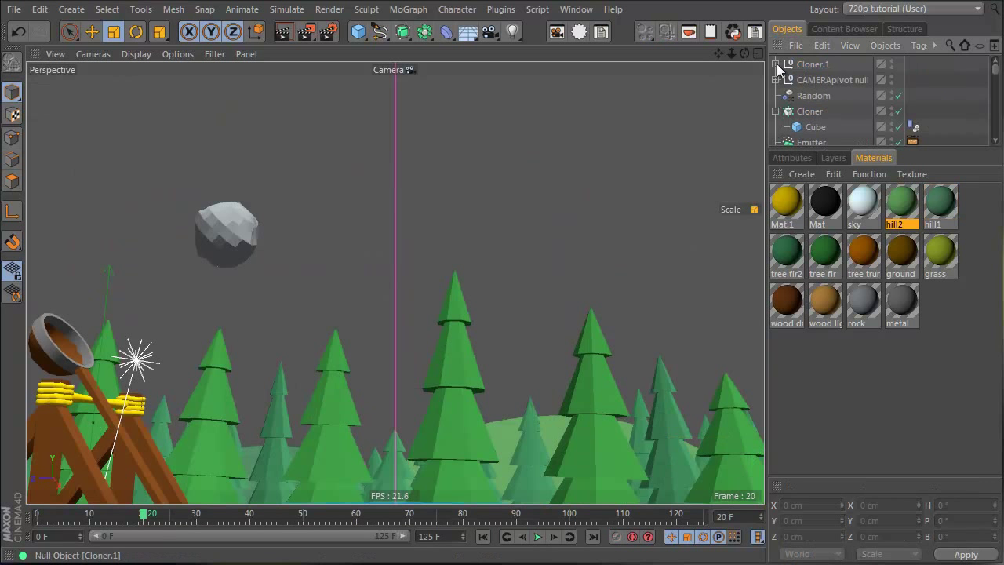
Add a sphere and place it in the sky behind the trees at about X 1043, Y 748, Z -43 cm.
click(366, 33)
click(640, 92)
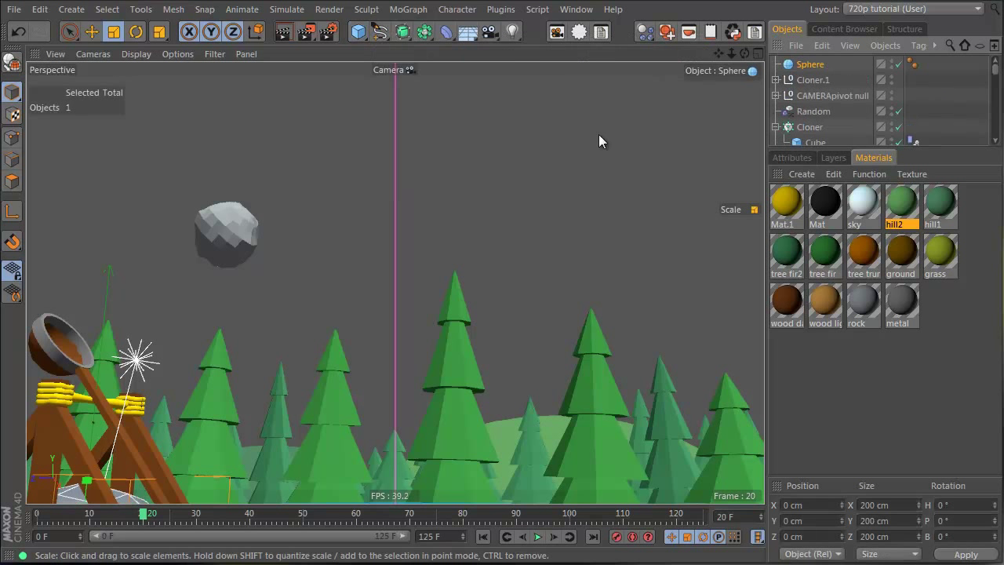
middle_click(400, 259)
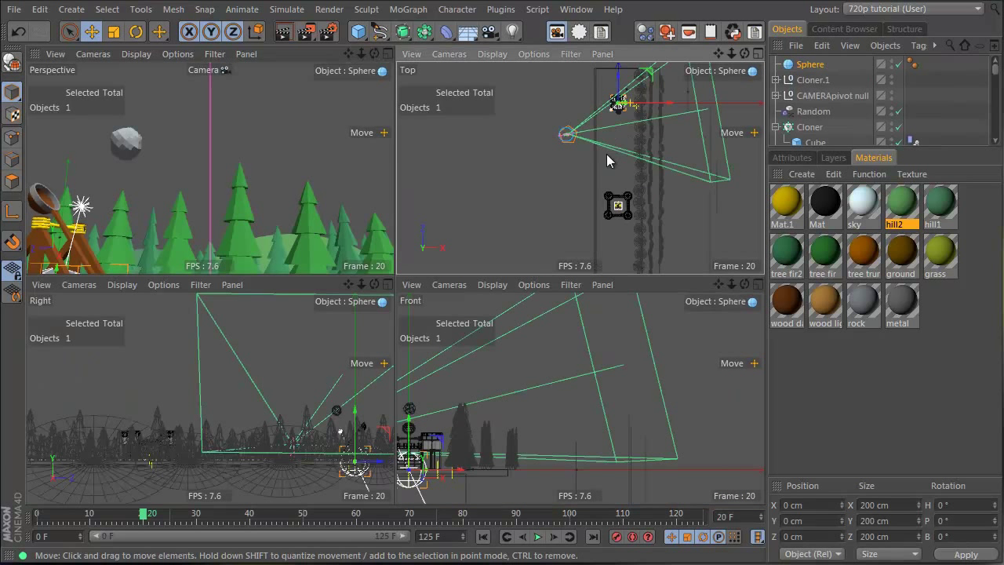
alt+middle_drag(606, 154, 574, 175)
drag(599, 159, 675, 162)
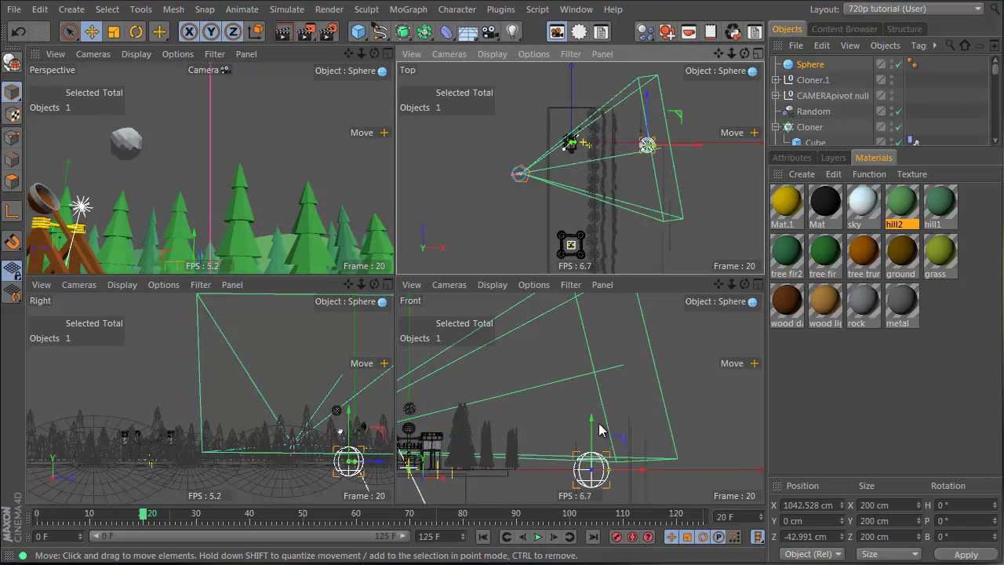
drag(593, 416, 604, 299)
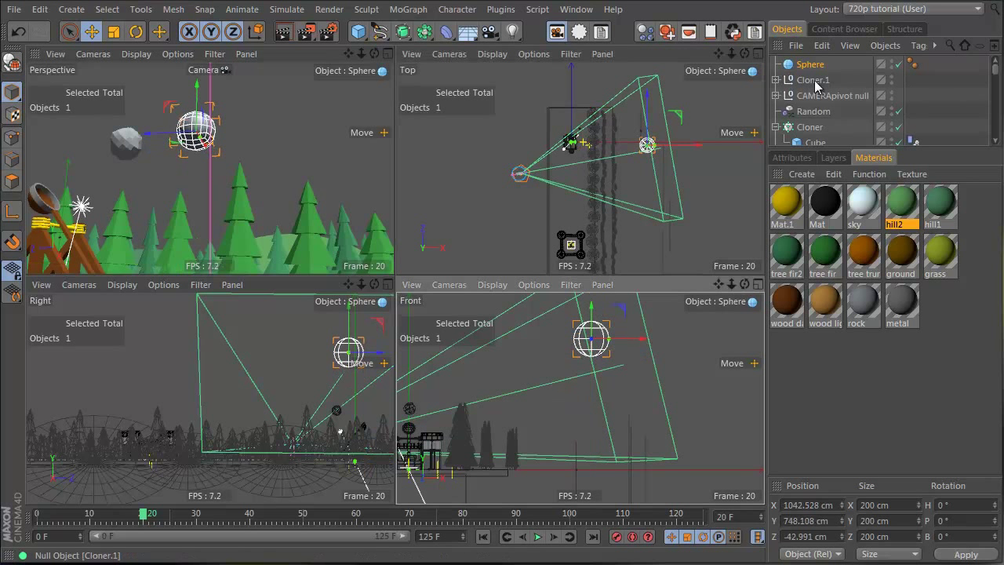
Show the sphere's object attributes and check its type and Render Perfect options.
click(793, 158)
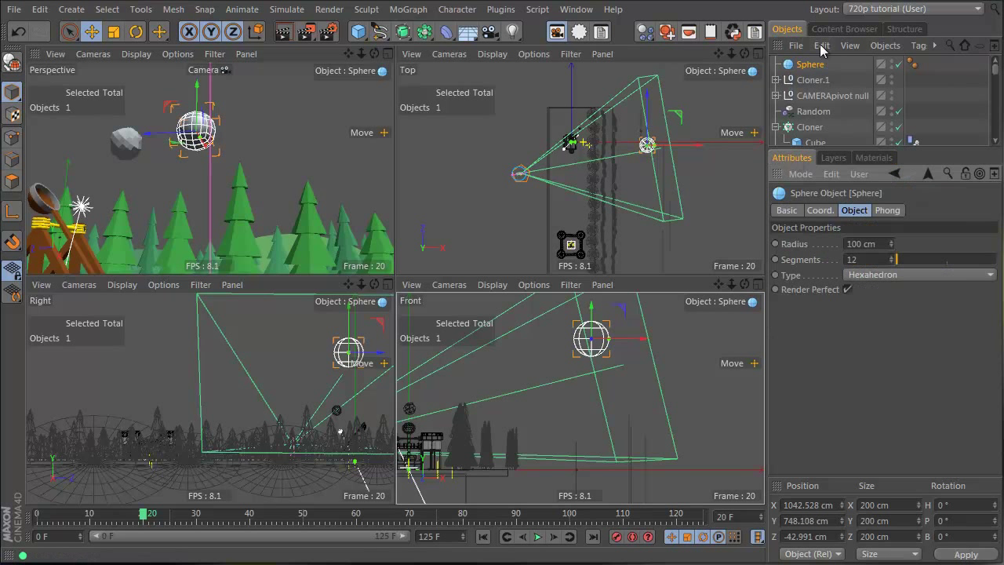
click(889, 280)
click(836, 271)
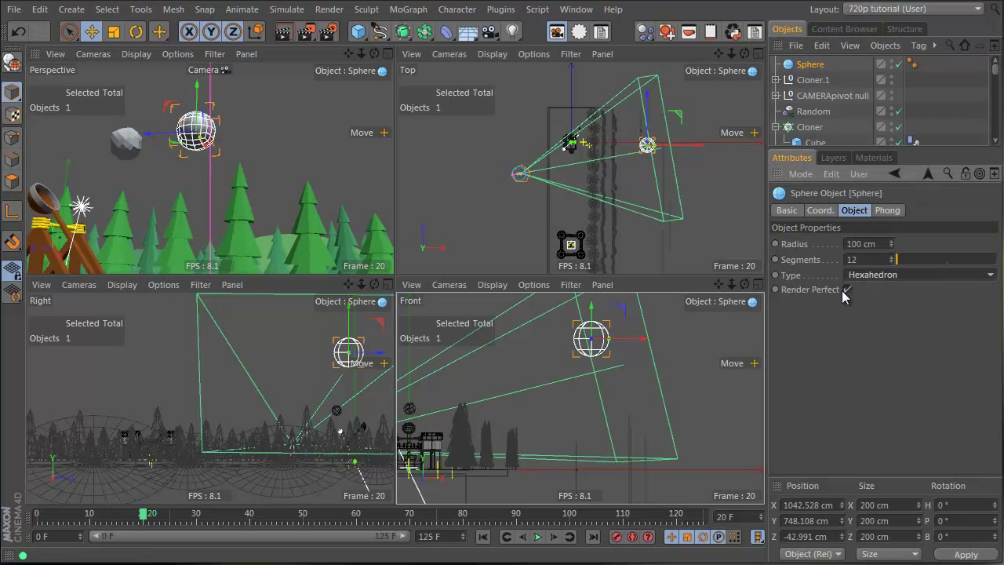
click(847, 290)
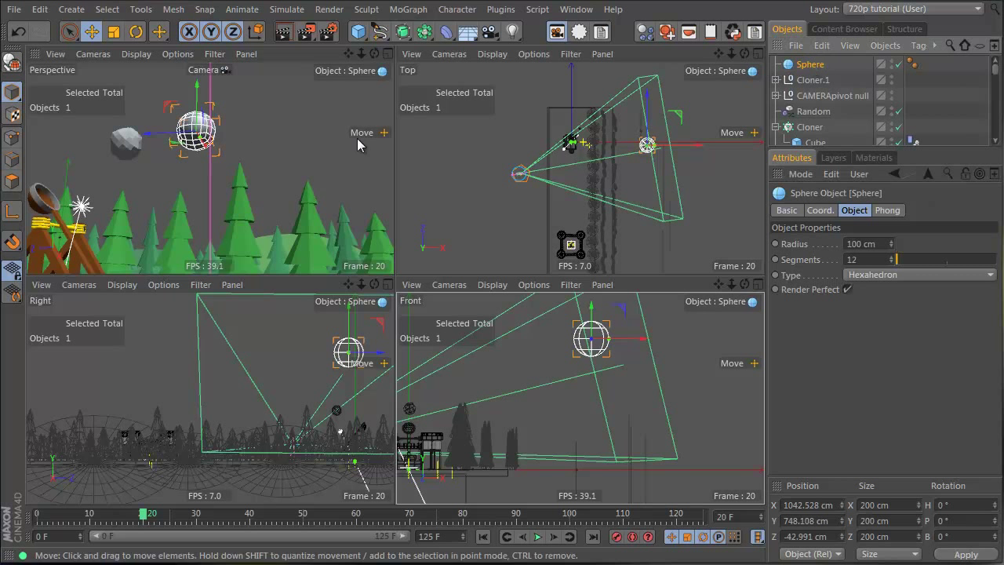
Duplicate the sphere twice in a row along Z, placing the copies at about -230 cm and -394 cm.
ctrl+drag(160, 135, 196, 135)
middle_click(205, 136)
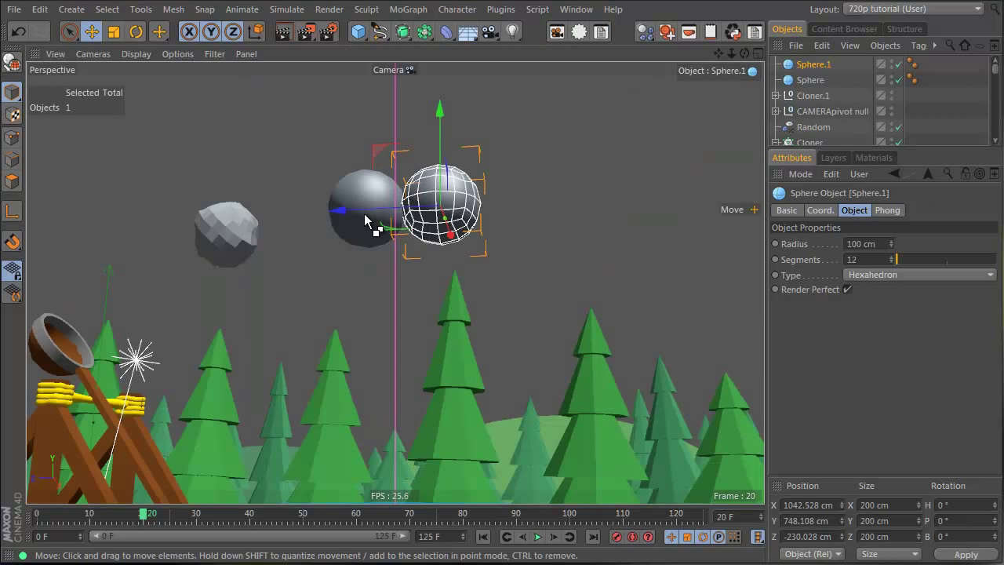
ctrl+drag(364, 211, 433, 212)
middle_click(530, 118)
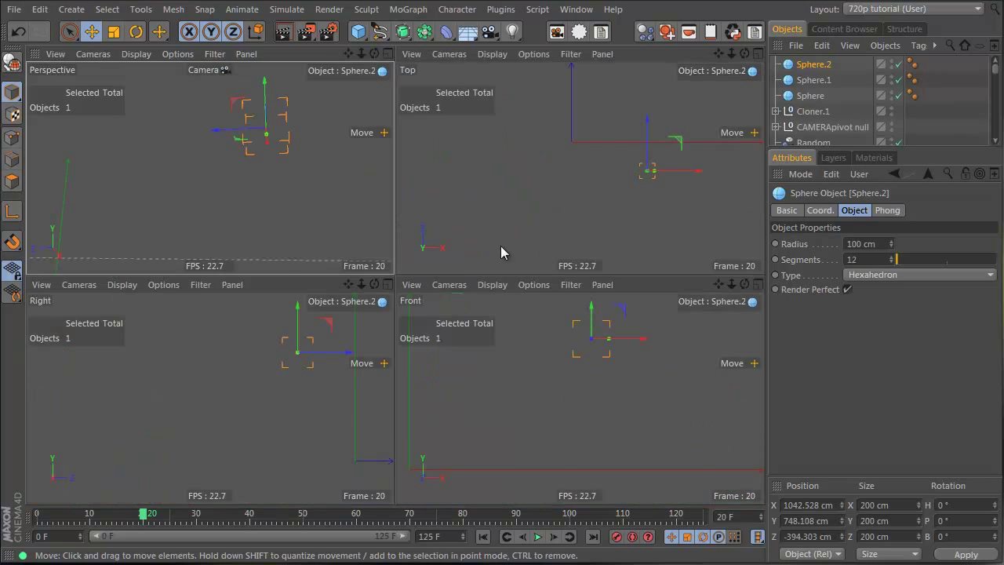
middle_click(359, 139)
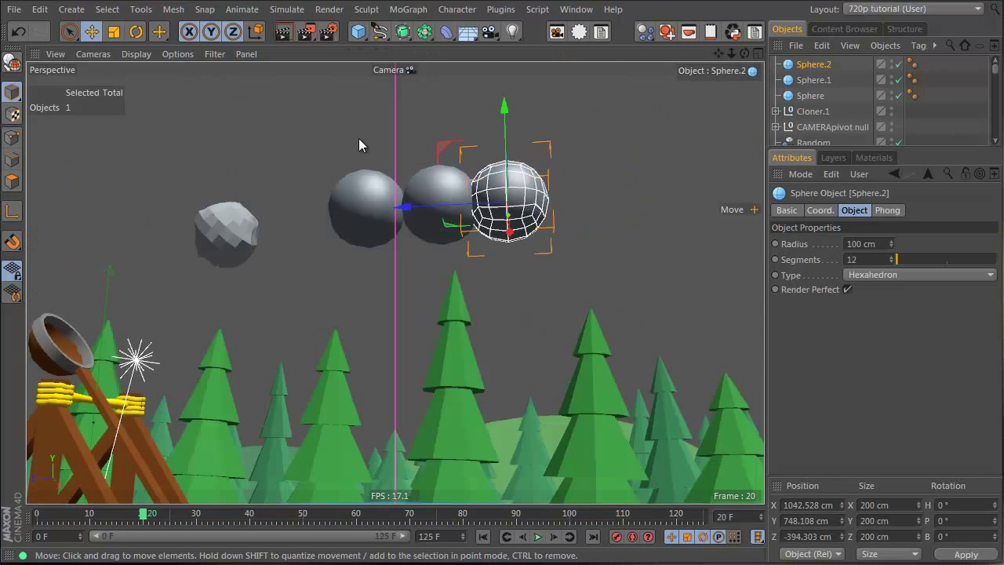
Duplicate the last sphere and place the copy above the row at about Y 911 cm and Z -127 cm.
click(759, 55)
click(760, 55)
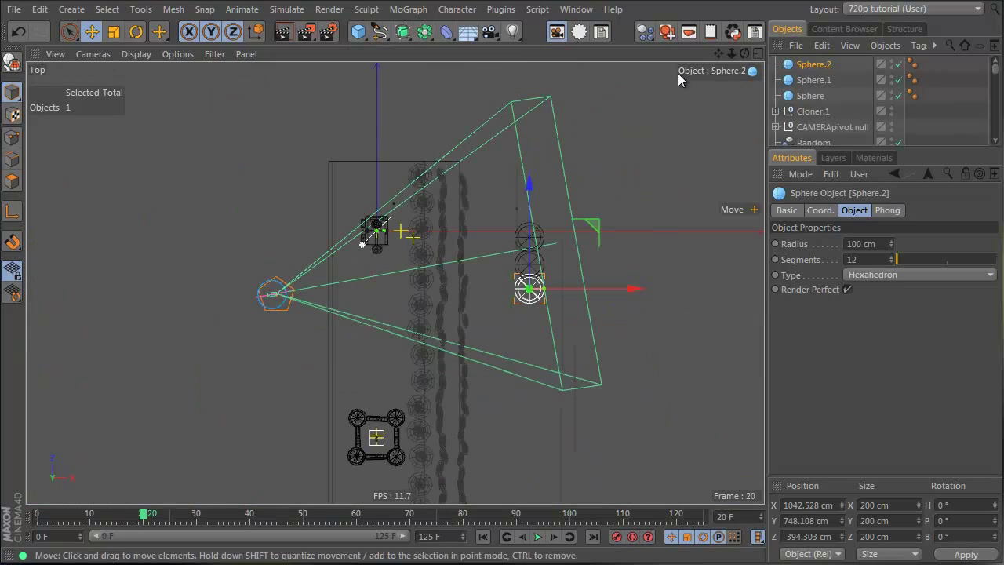
click(759, 55)
click(387, 55)
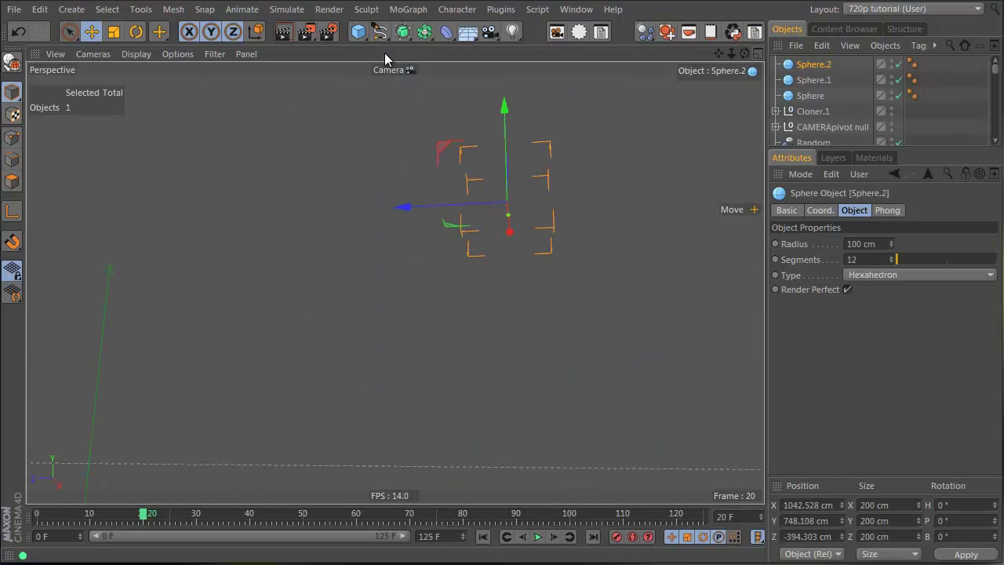
ctrl+drag(504, 109, 507, 84)
mouse_move(400, 156)
mouse_down()
mouse_move(325, 169)
mouse_move(401, 156)
mouse_up()
key(ctrl+z)
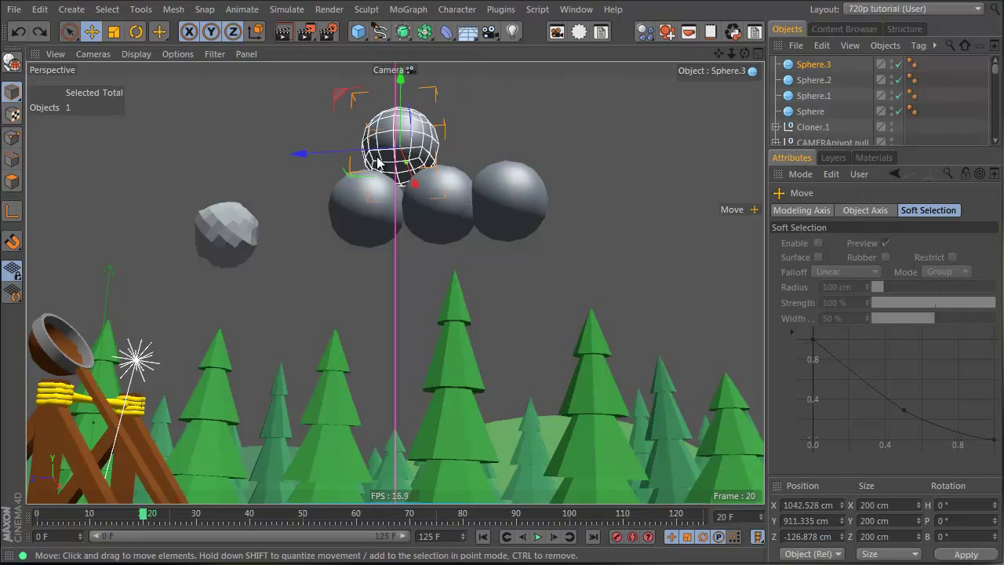
Duplicate the upper sphere to about Y 881 cm and Z -291 cm, and scale the copy to about 181.6 cm.
ctrl+drag(324, 151, 387, 149)
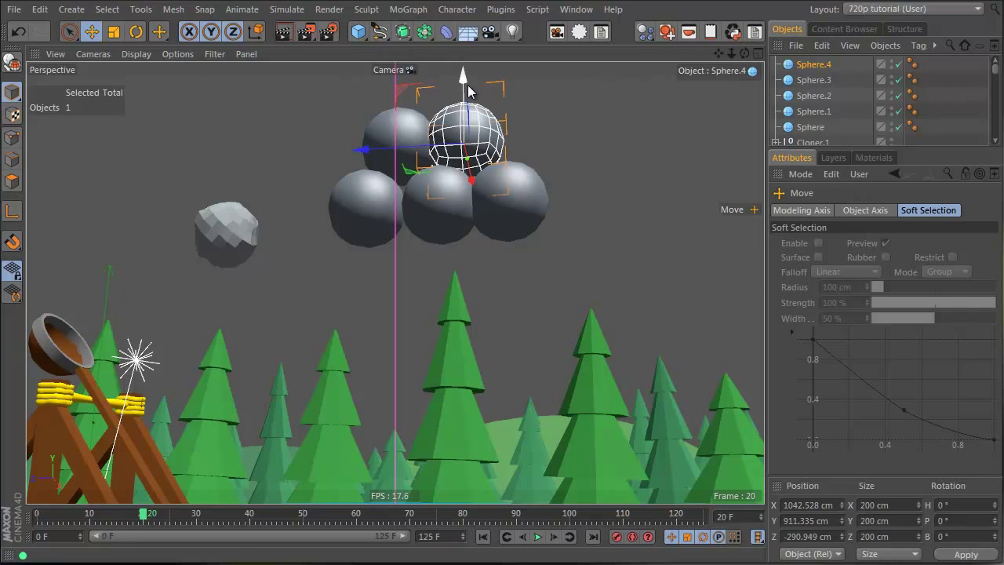
drag(468, 83, 467, 97)
key(t)
drag(555, 133, 539, 125)
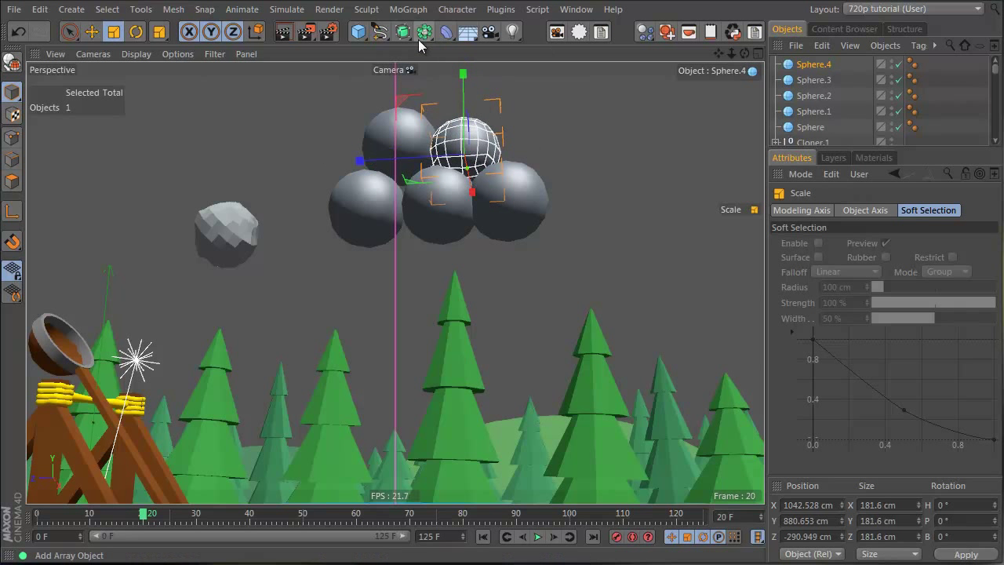
Add a Metaball object and make all five cloud spheres its children.
click(424, 31)
click(522, 113)
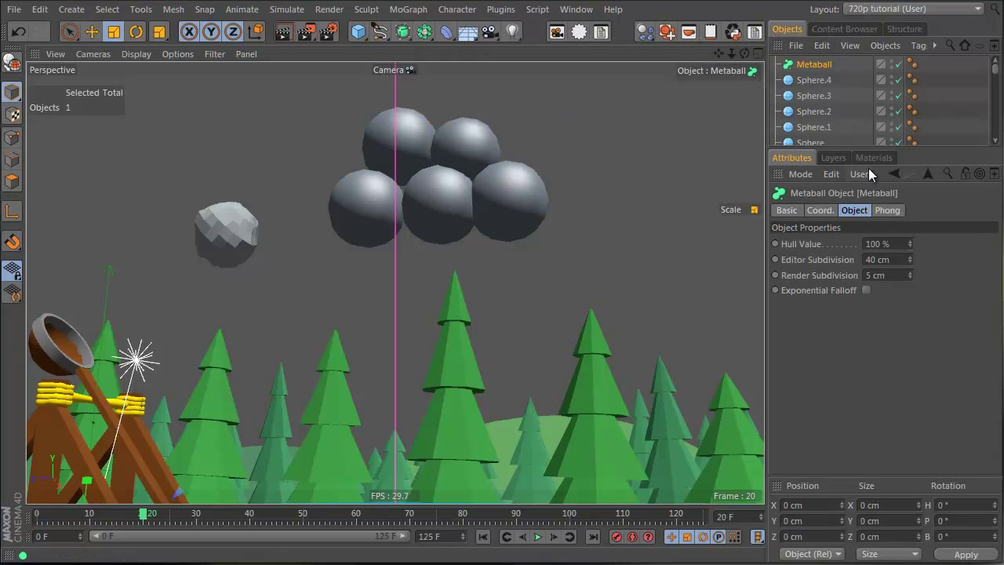
drag(863, 148, 858, 209)
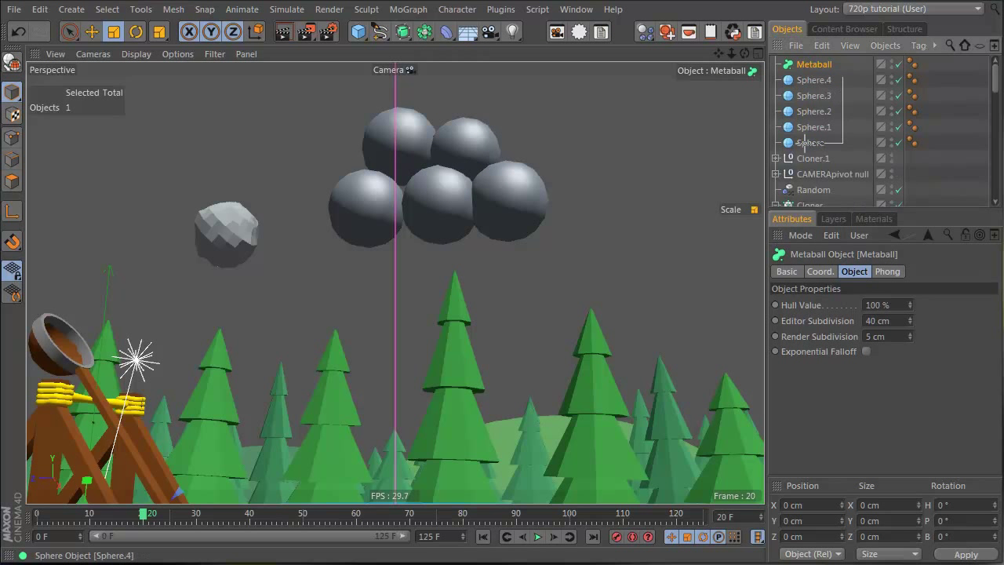
click(808, 143)
shift+click(811, 80)
drag(808, 65, 807, 66)
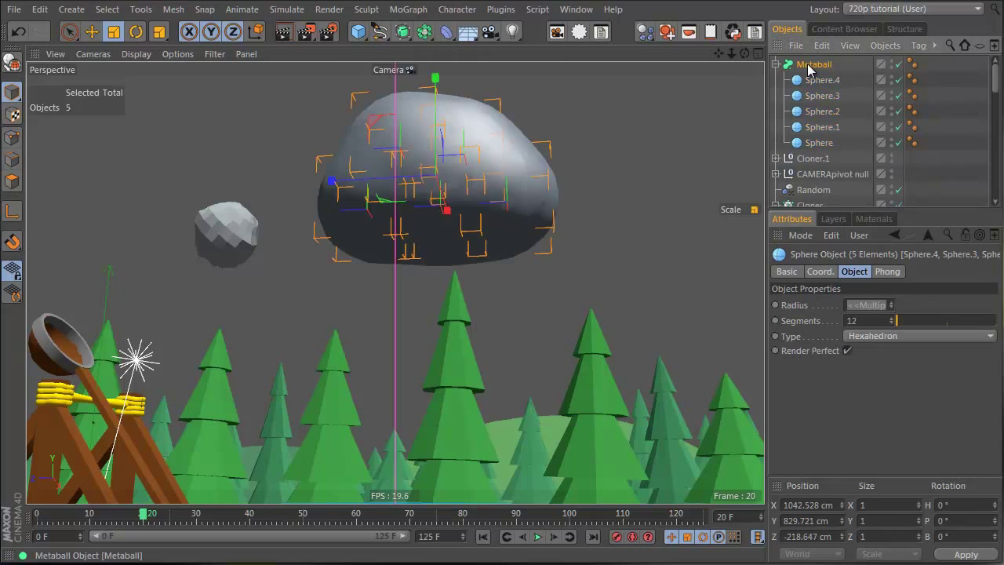
Set the Metaball's Hull Value to 242 %.
click(811, 65)
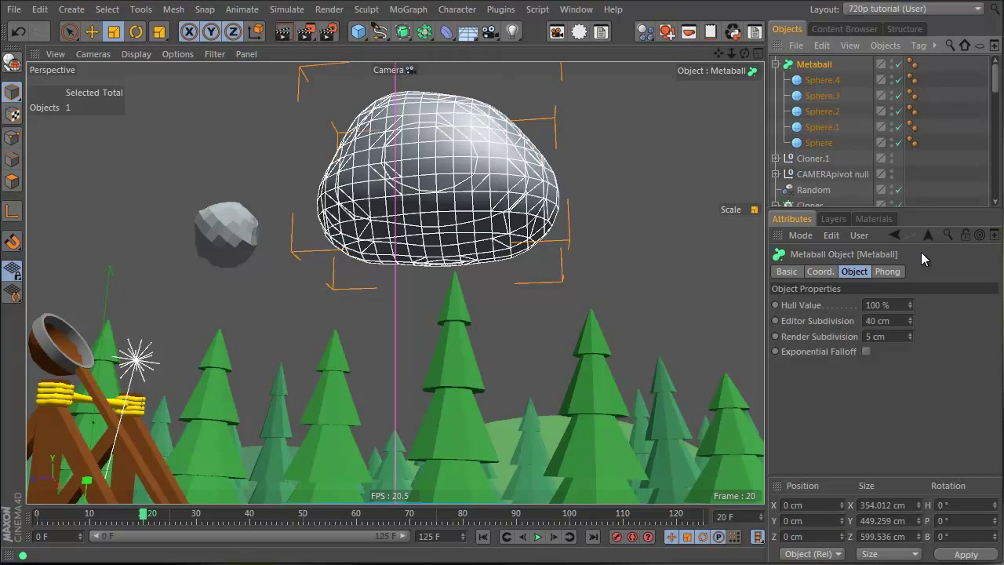
mouse_move(909, 306)
mouse_down()
mouse_move(910, 322)
mouse_move(911, 293)
mouse_move(908, 304)
mouse_up()
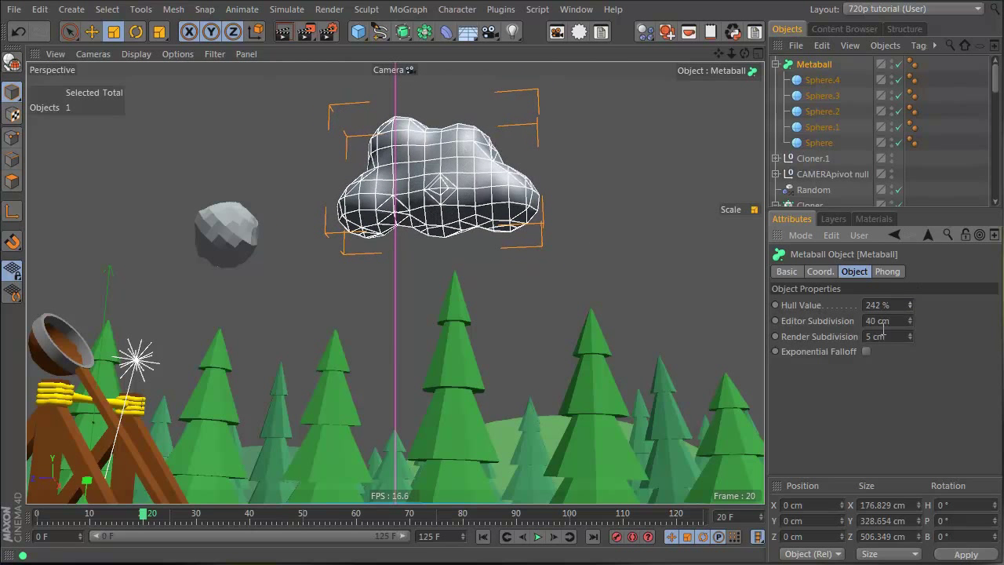
click(852, 77)
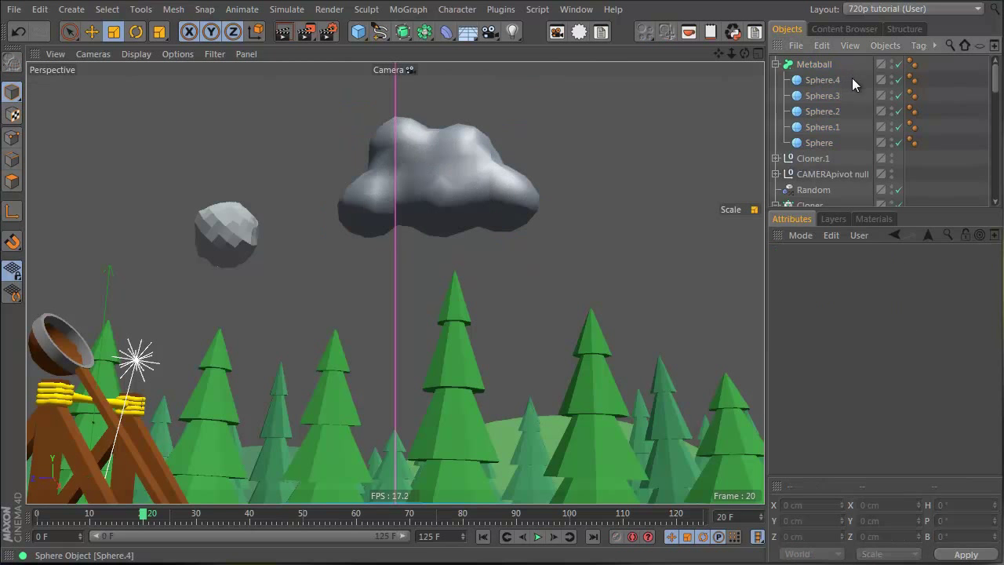
Try converting the five Metaball spheres to editable polygon objects.
drag(809, 127, 815, 147)
key(c)
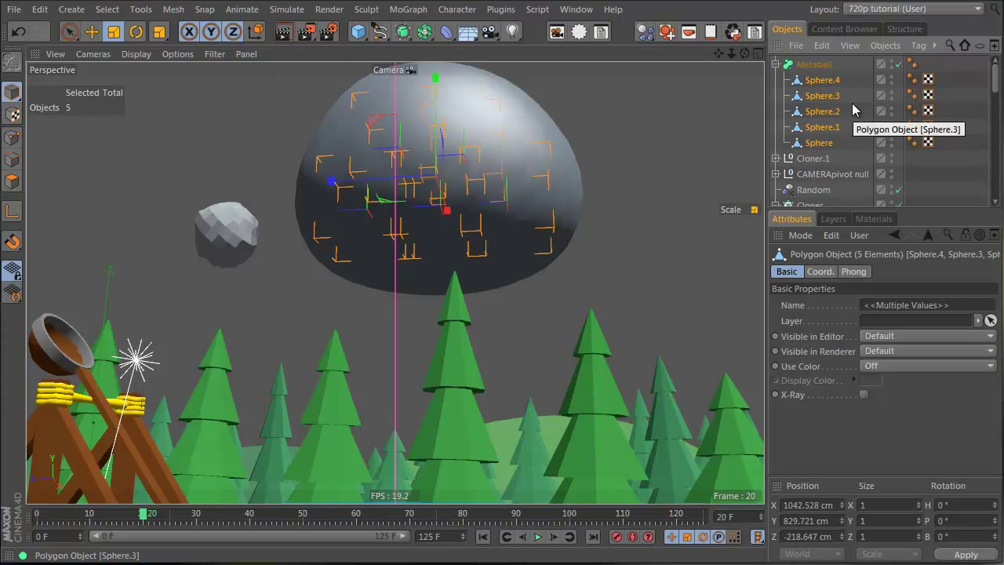
key(ctrl+z)
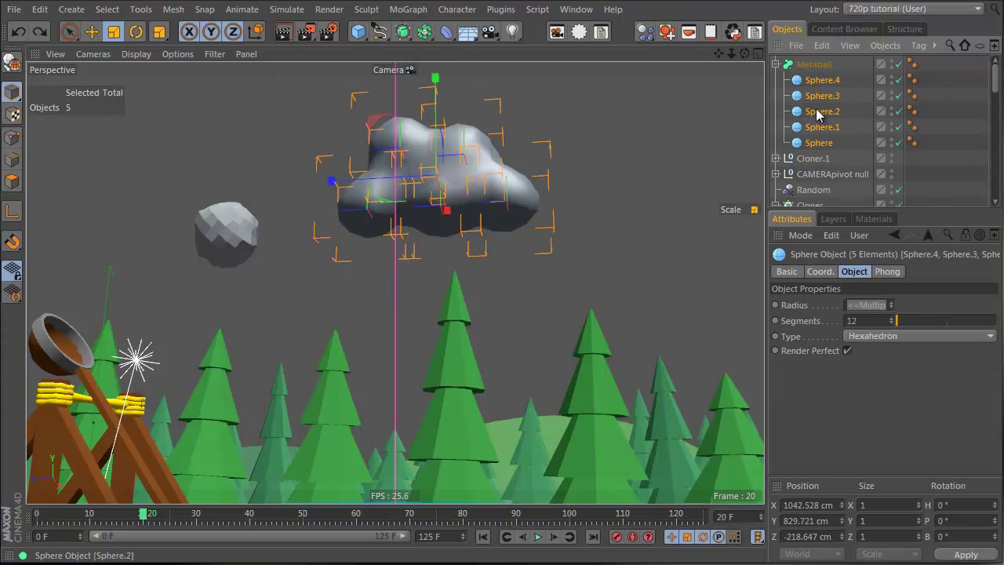
Set the type of all five Metaball spheres to Standard.
click(821, 80)
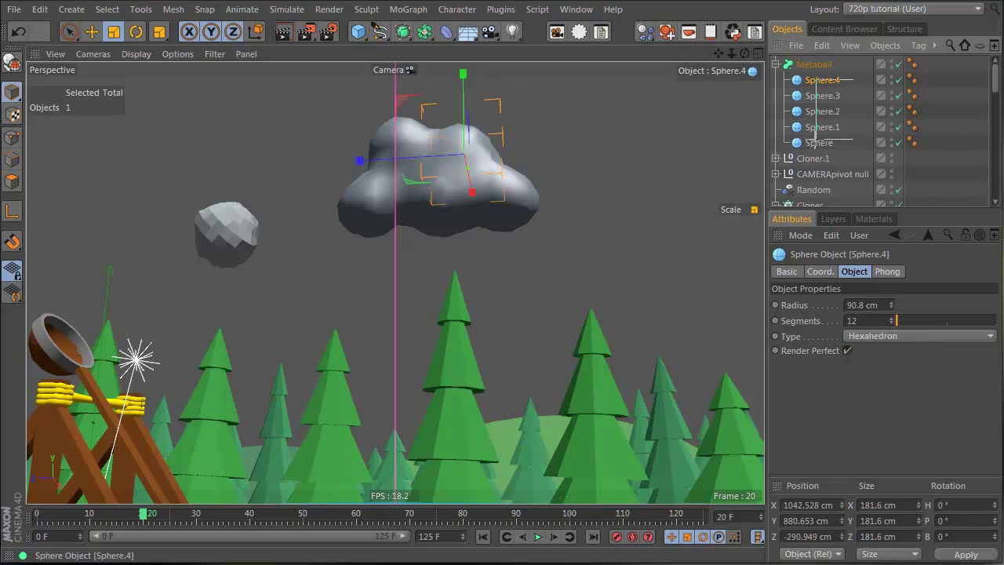
drag(852, 141, 853, 143)
click(888, 337)
click(884, 351)
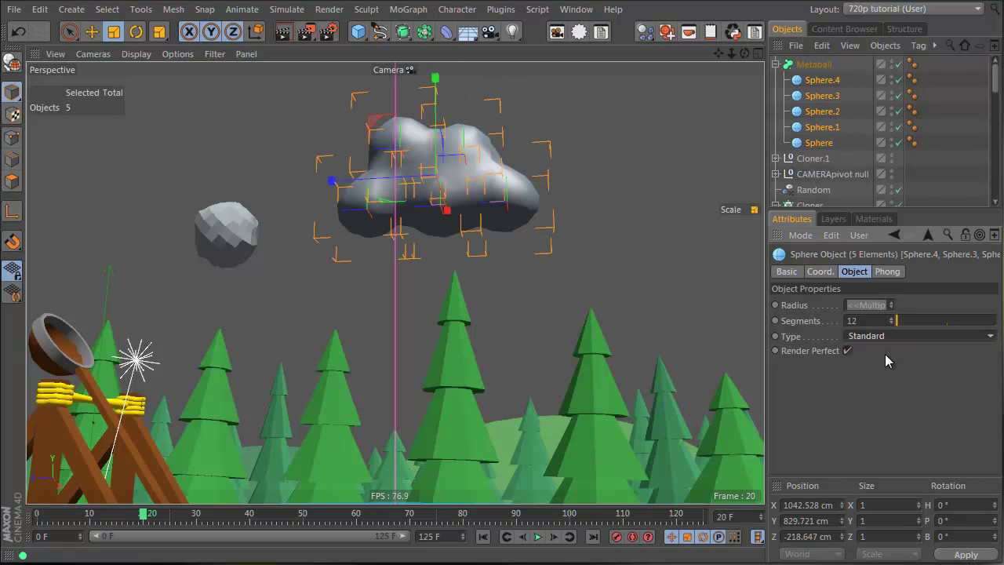
Try converting the five Standard-type spheres to editable polygon objects.
click(847, 80)
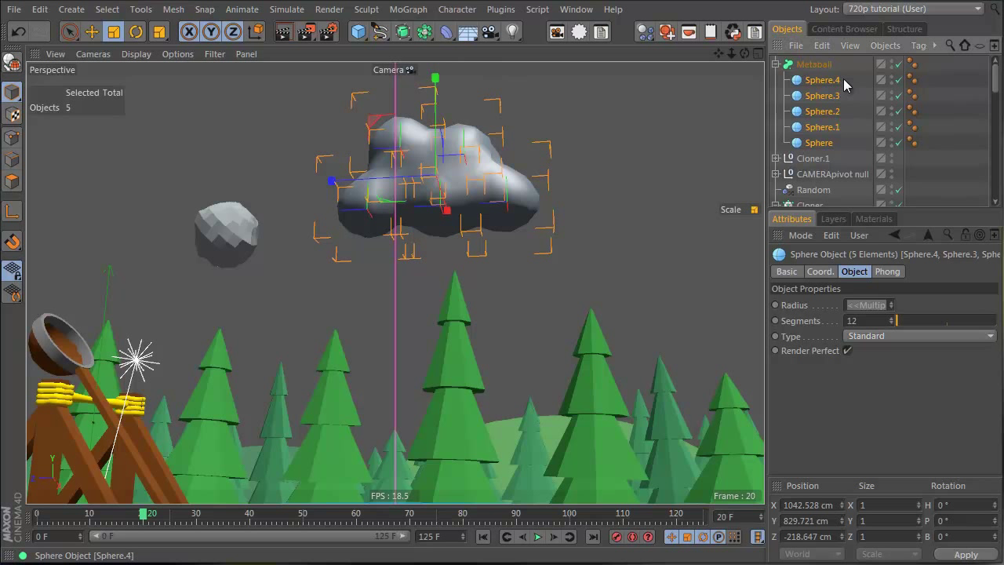
drag(811, 76, 811, 75)
key(c)
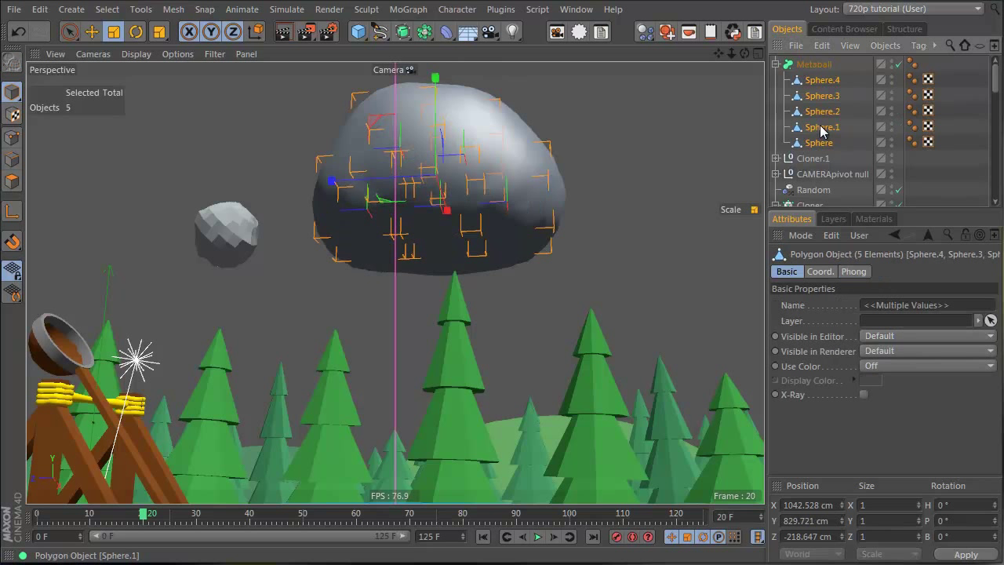
key(ctrl+z)
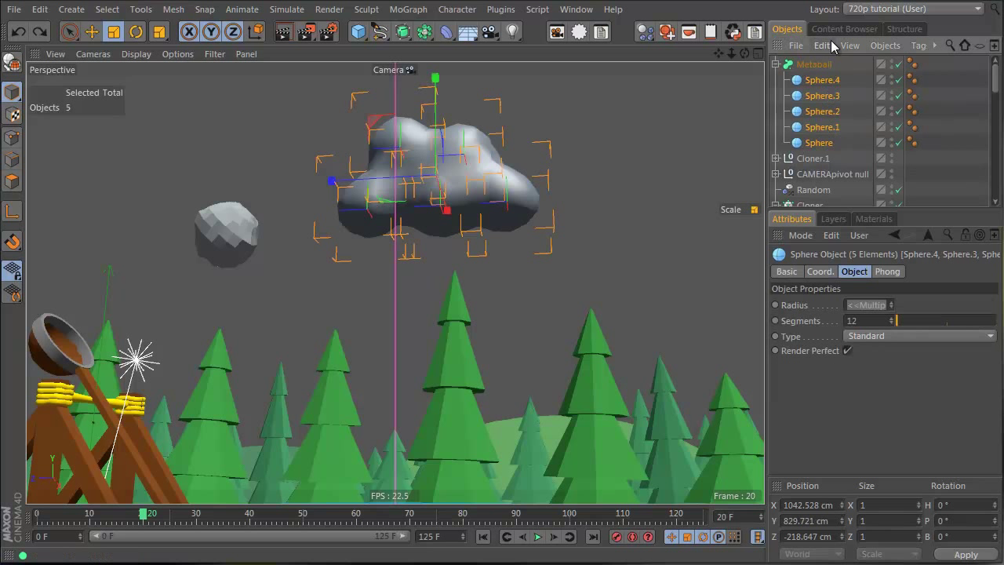
click(887, 335)
click(889, 337)
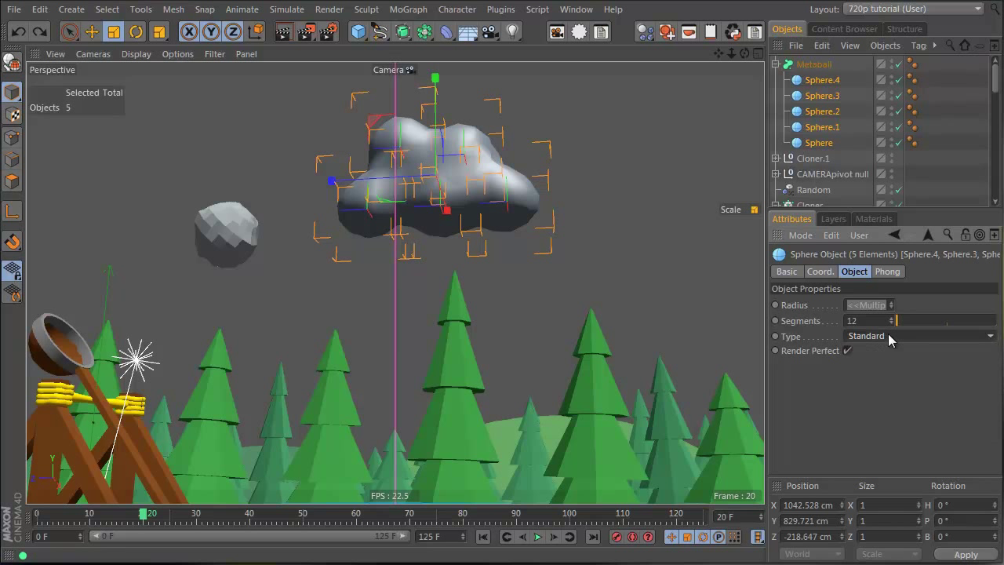
click(859, 71)
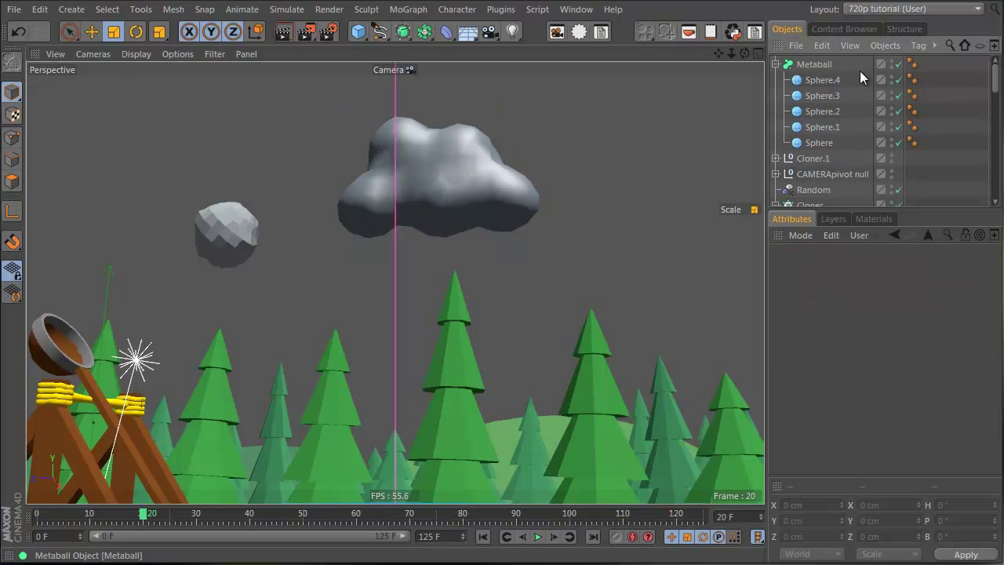
Move the middle sphere of the cloud's lower row along Z to about -204 cm.
click(822, 110)
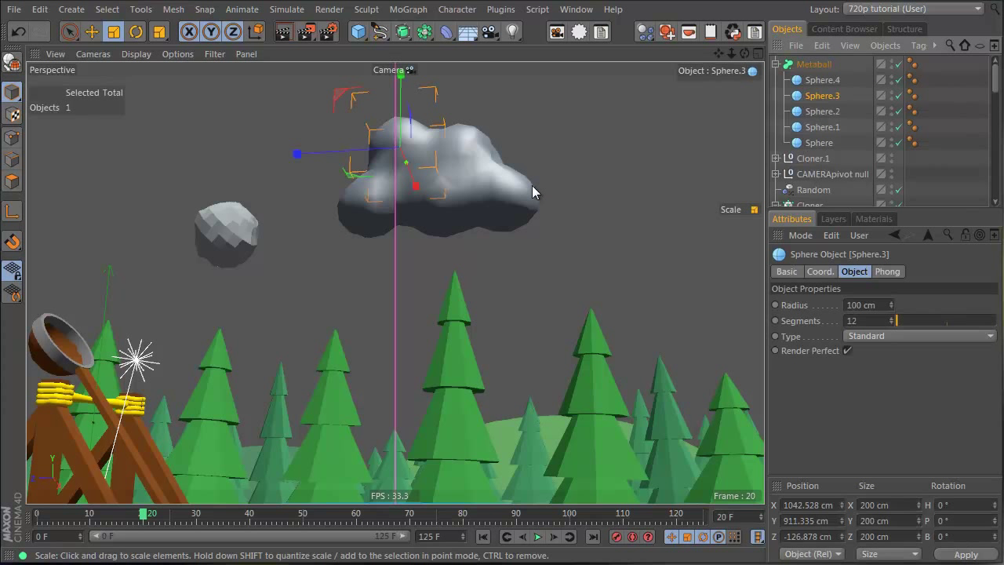
click(822, 126)
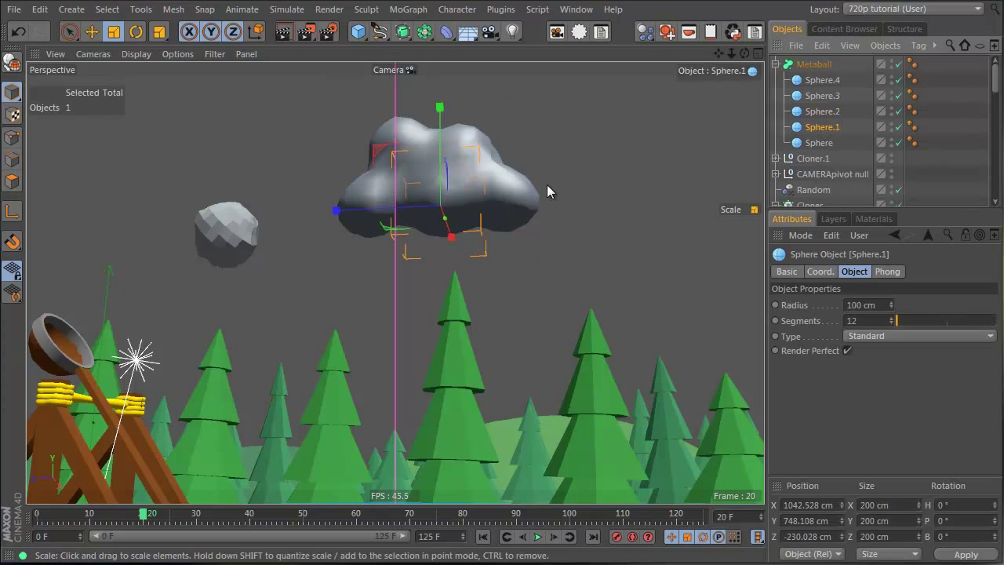
key(e)
drag(377, 216, 367, 217)
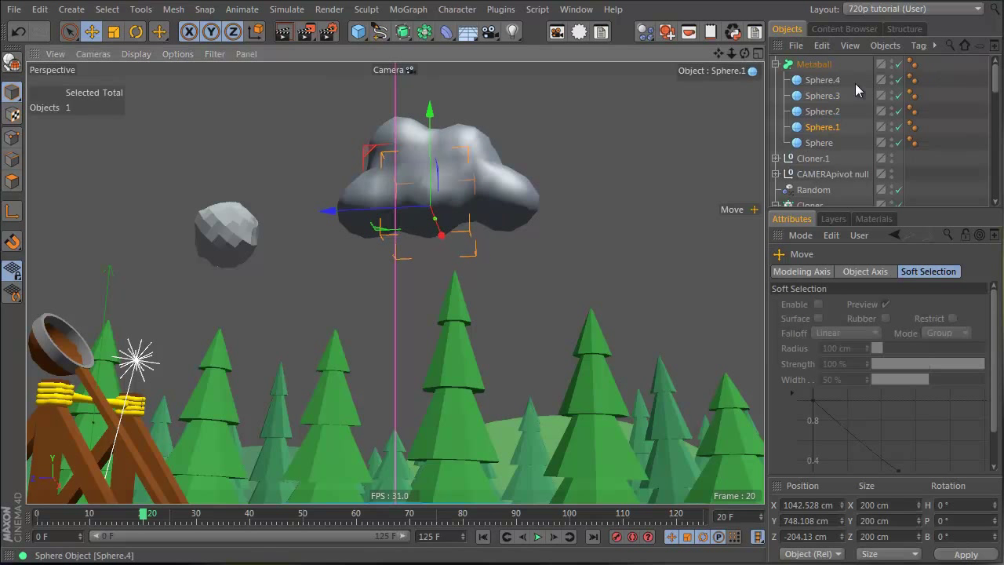
Try converting the five spheres to polygon objects and adjusting the Metaball's Hull Value.
drag(857, 76, 789, 143)
key(c)
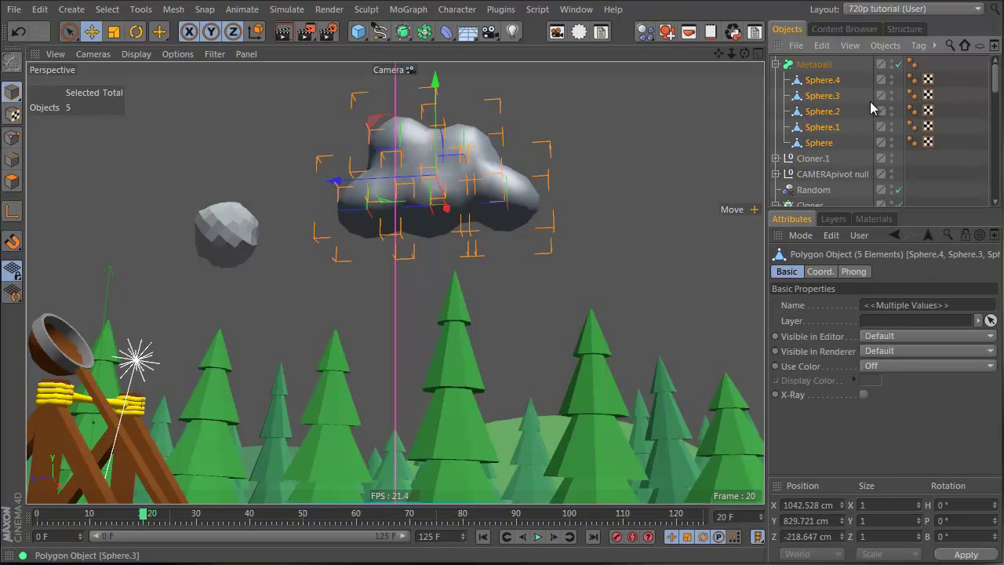
click(814, 64)
drag(911, 305, 876, 307)
key(ctrl+z)
key(ctrl+z)
key(ctrl+z)
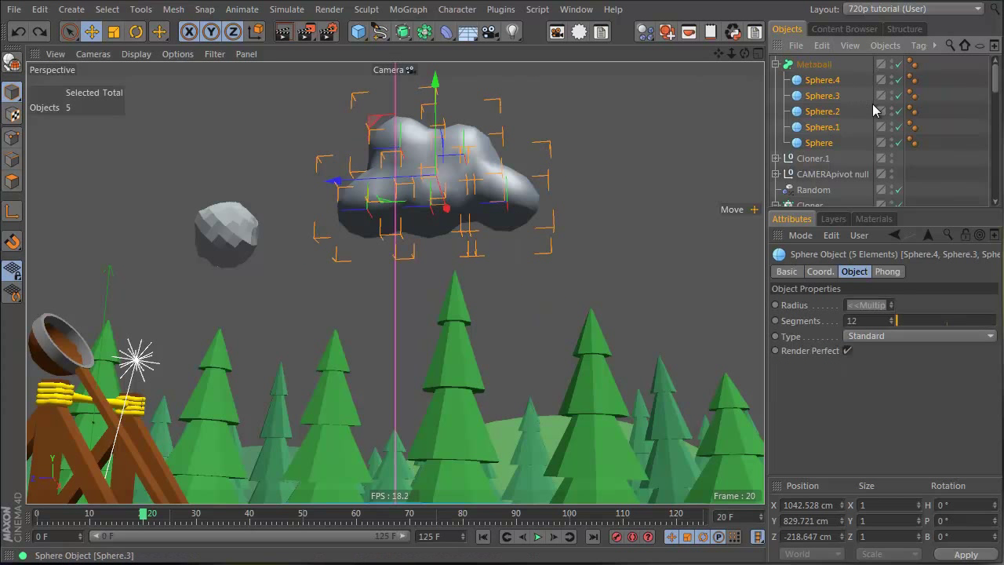
Move Sphere.2 at the end of the lower row to about X 1038, Y 765, Z -391 cm.
click(812, 144)
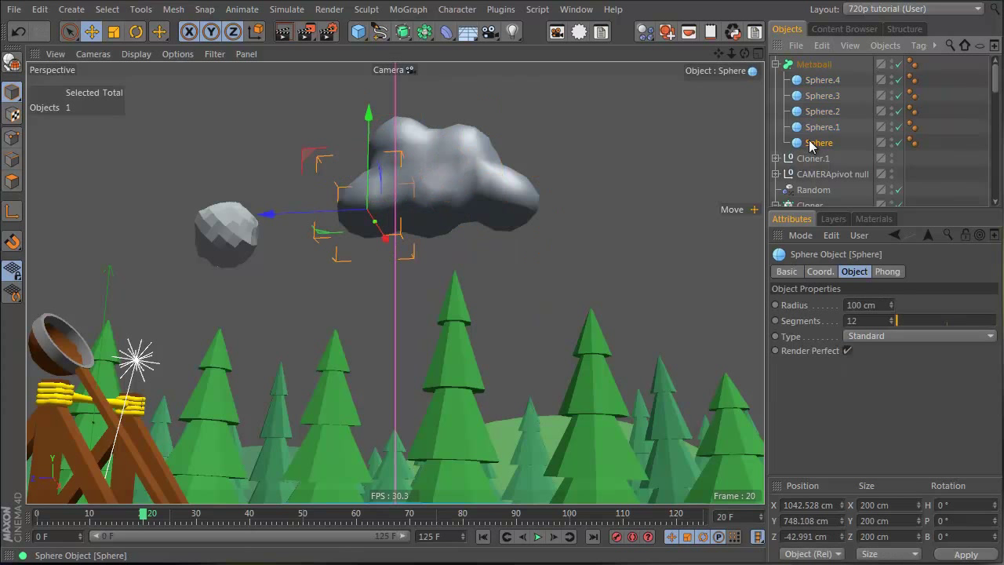
click(822, 111)
mouse_move(441, 208)
mouse_down()
mouse_move(417, 208)
mouse_move(439, 204)
mouse_up()
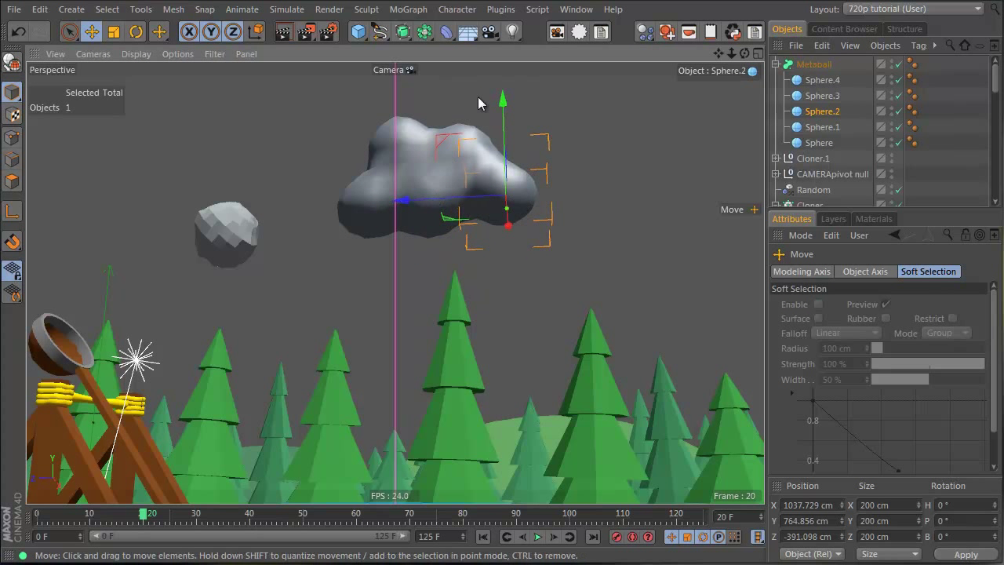
Duplicate the middle lower sphere to about Z -300 cm, and shift Sphere.2 outward to about Z -459 cm.
click(821, 127)
drag(357, 212, 395, 211)
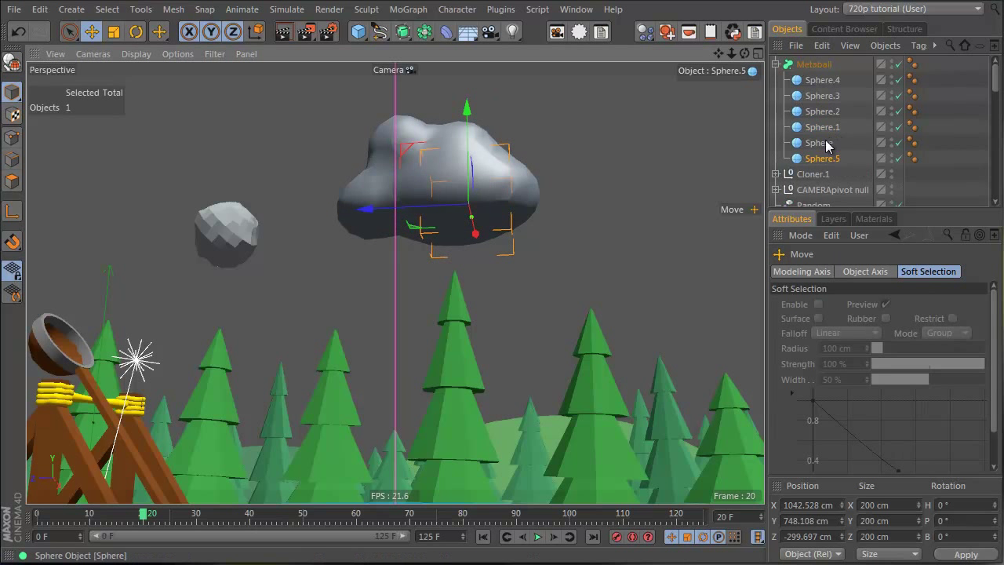
click(818, 143)
click(822, 111)
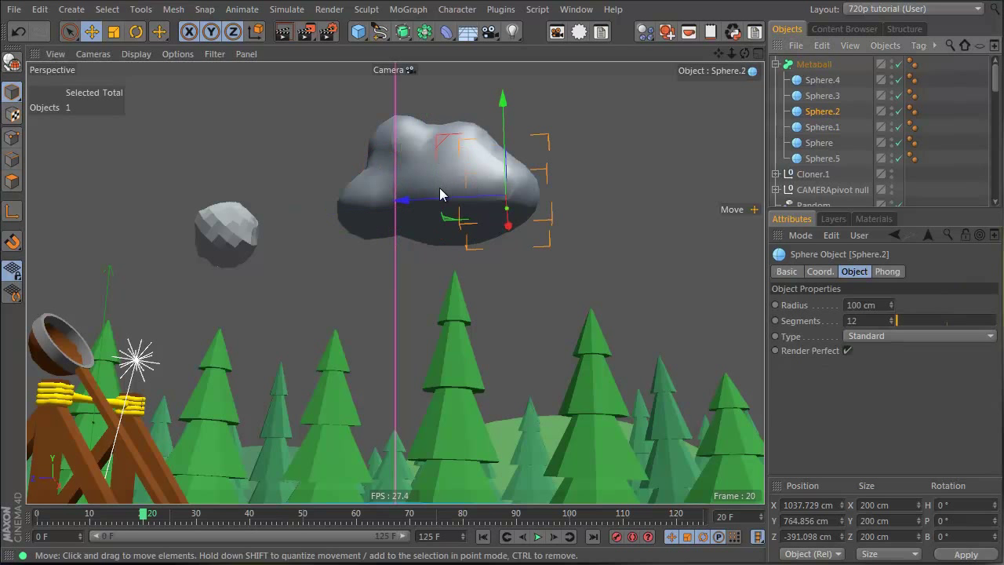
drag(427, 202, 451, 199)
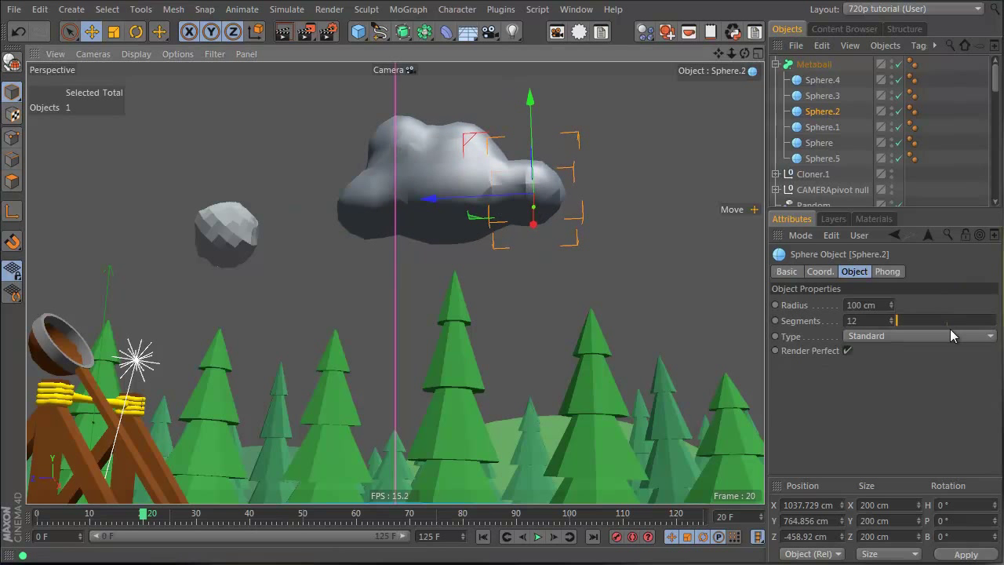
Create a new material named cloud and apply it to the Metaball.
click(873, 218)
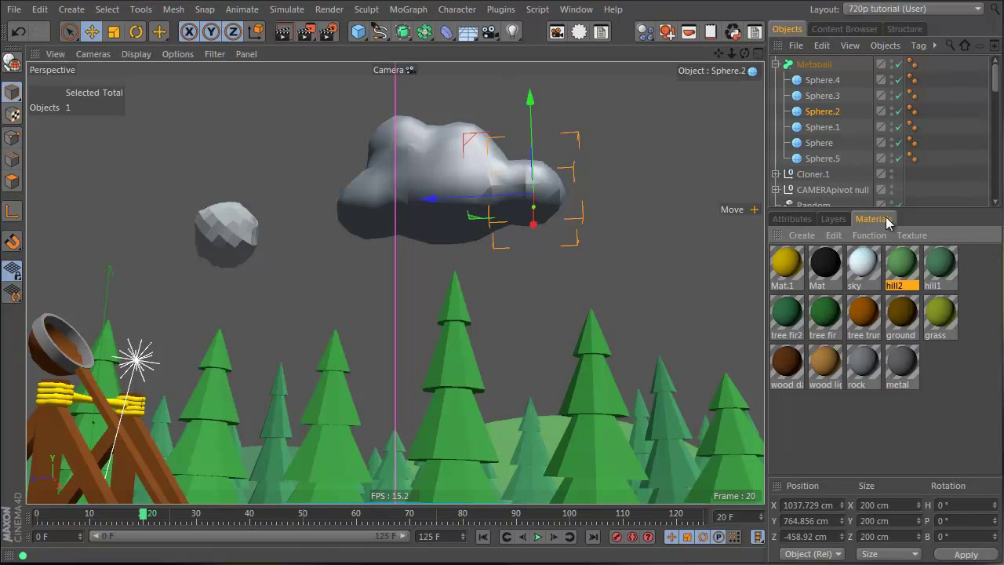
double_click(843, 435)
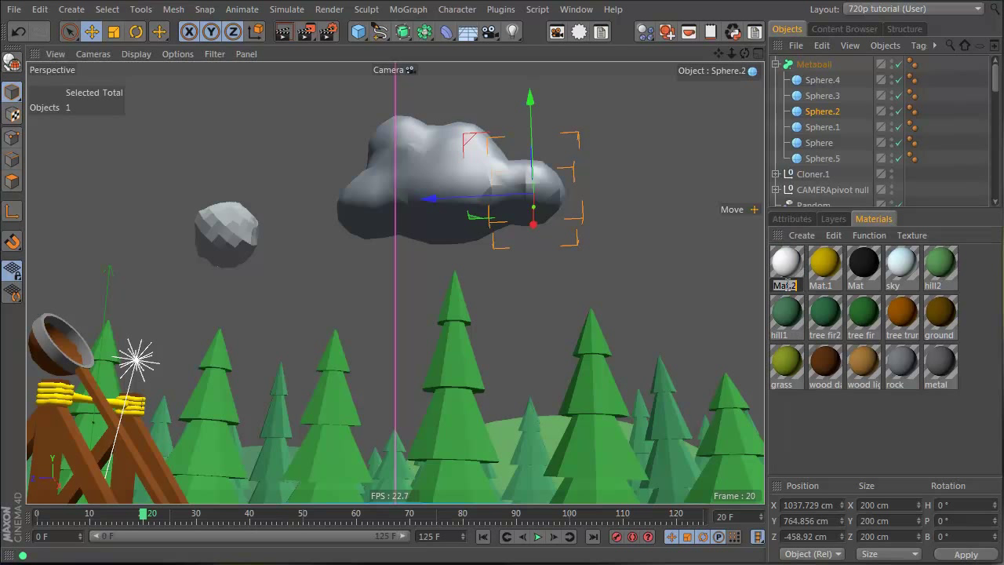
click(786, 284)
text(cloud)
key(Return)
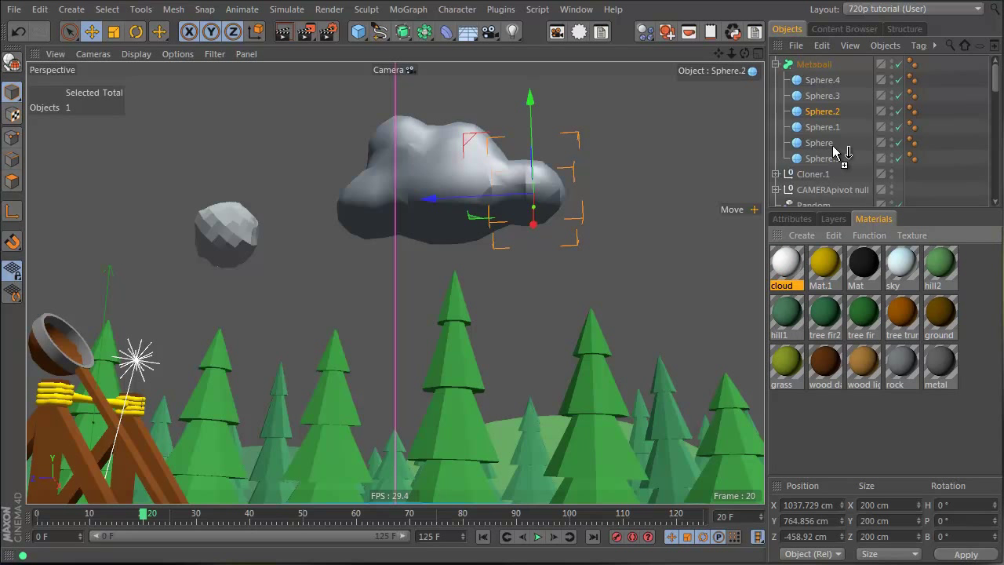
drag(834, 149, 831, 68)
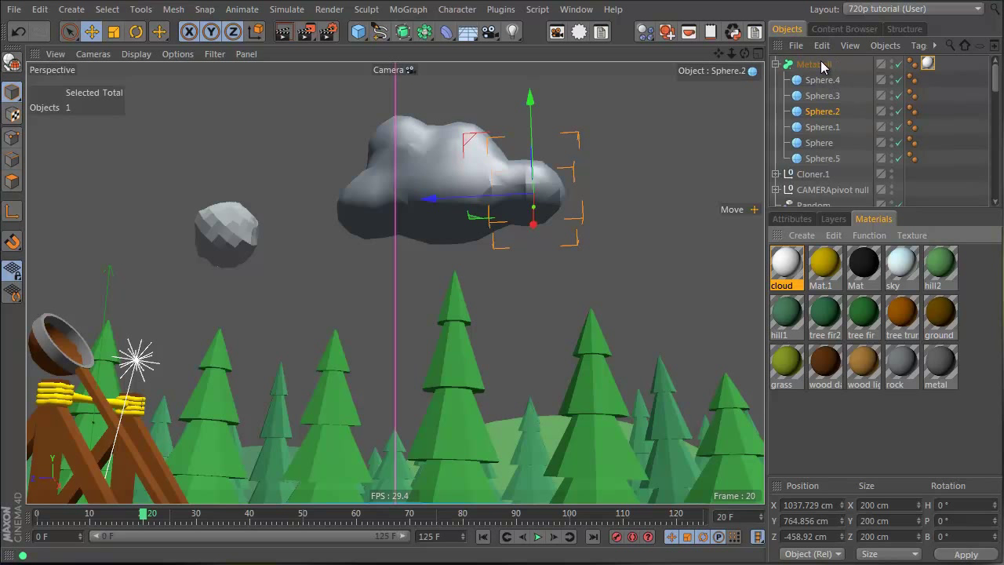
Remove the Metaball's Phong tag and render the view to check the cloud's faceted shading.
click(298, 41)
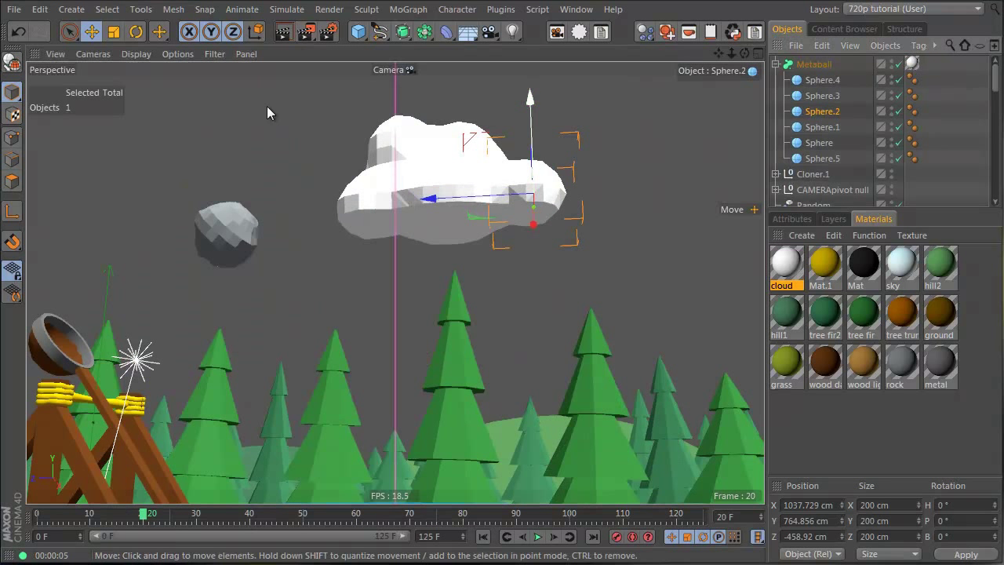
click(284, 33)
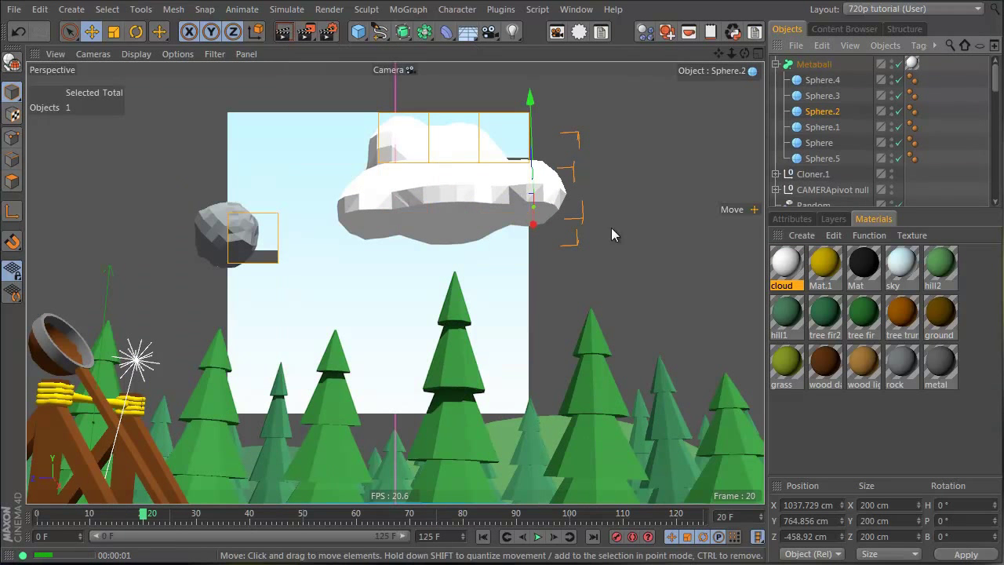
Set the Metaball's Editor Subdivision to 19 cm and render the view to check the cloud.
click(827, 65)
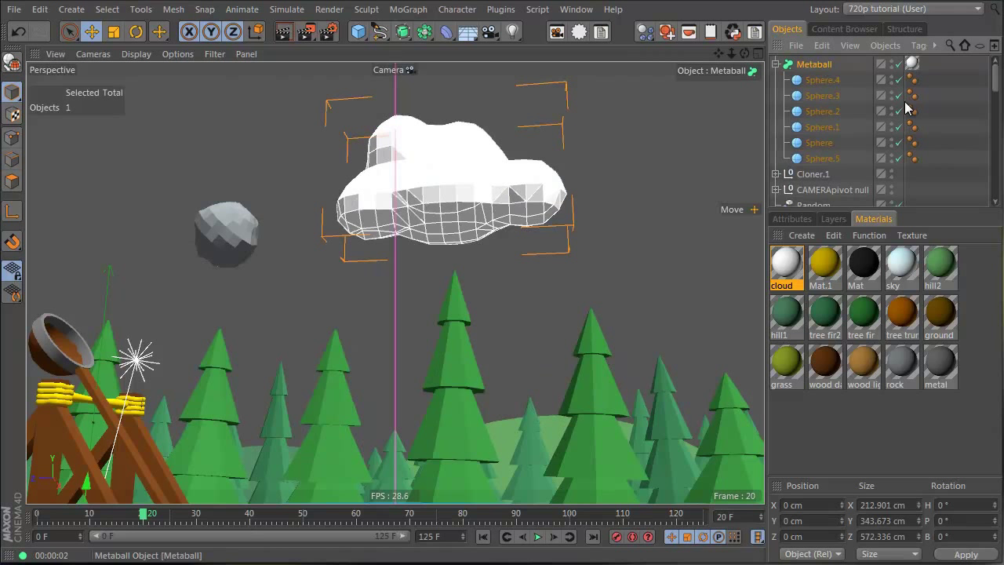
click(793, 220)
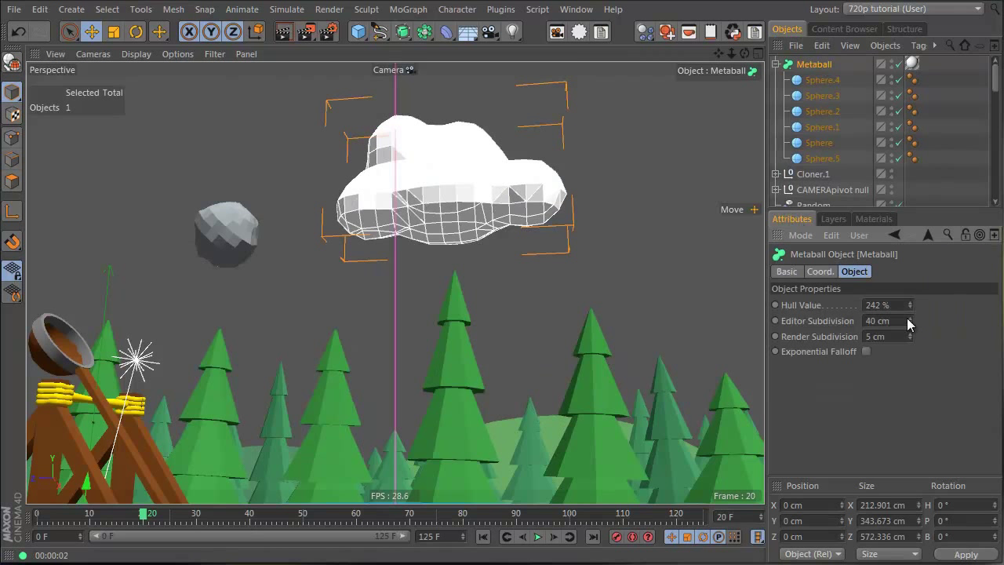
drag(907, 320, 907, 315)
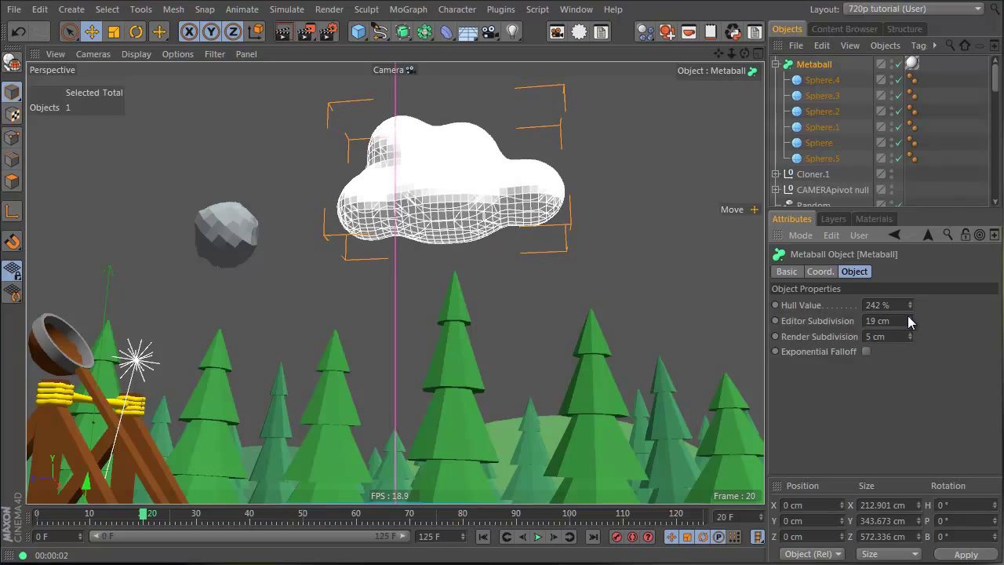
click(286, 35)
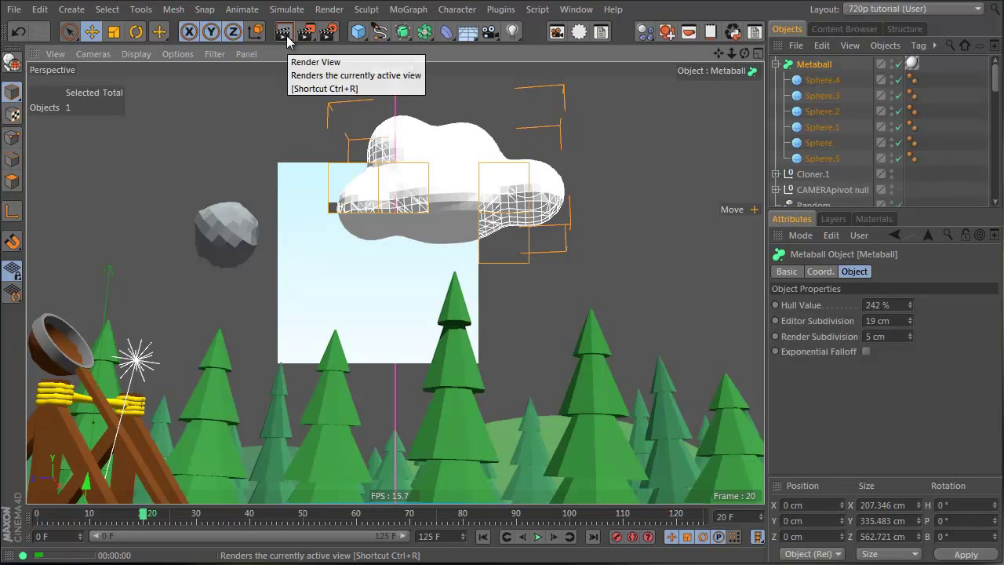
Restore the Metaball's Phong tag and set its Editor Subdivision to 10 cm, checking the cloud's smoothness in view renders.
click(928, 63)
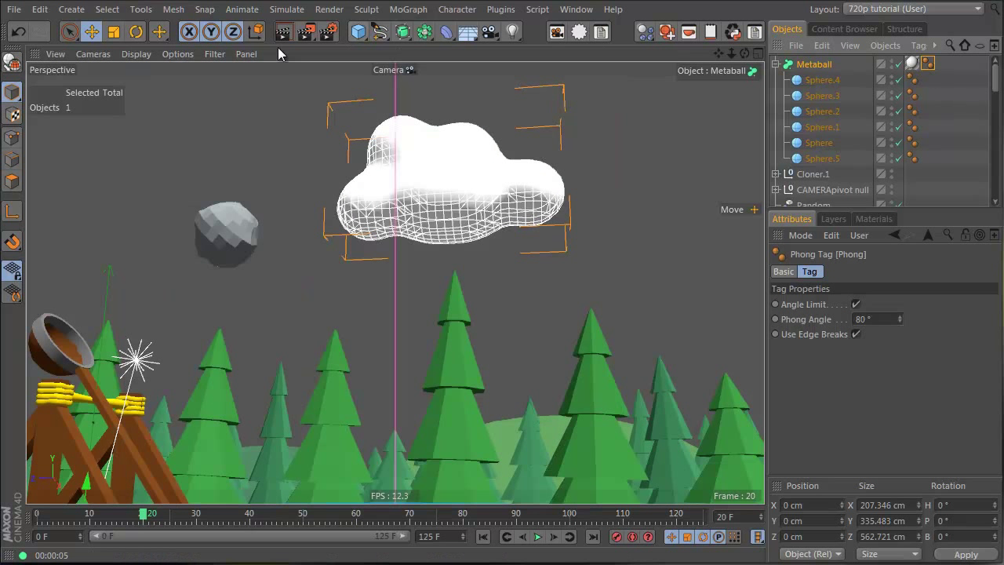
click(278, 38)
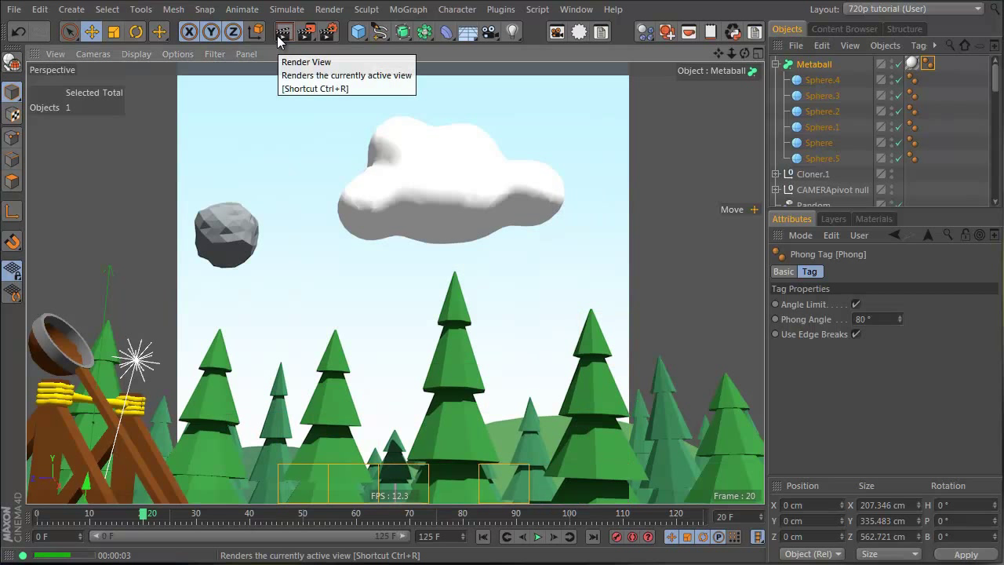
click(814, 66)
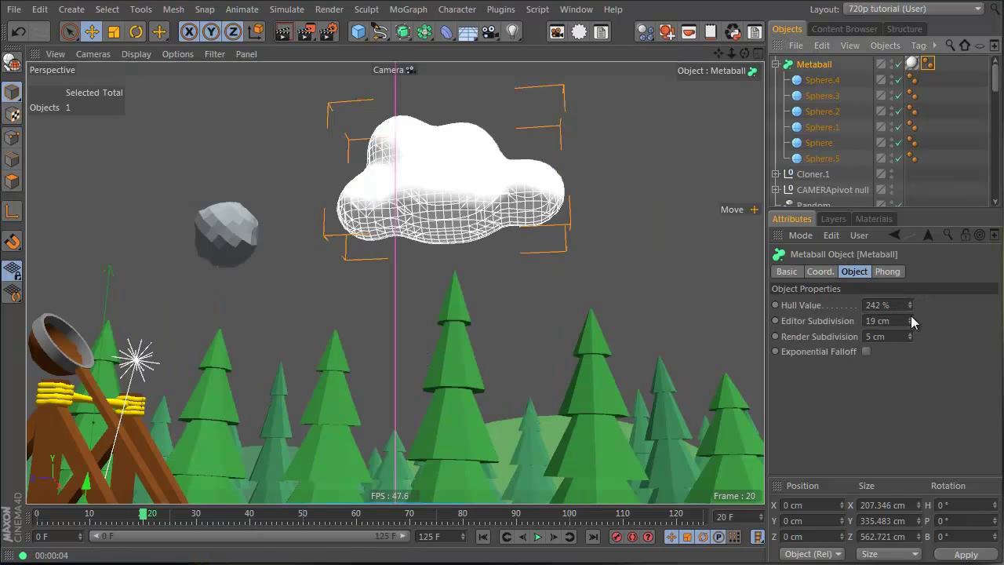
drag(910, 315, 911, 323)
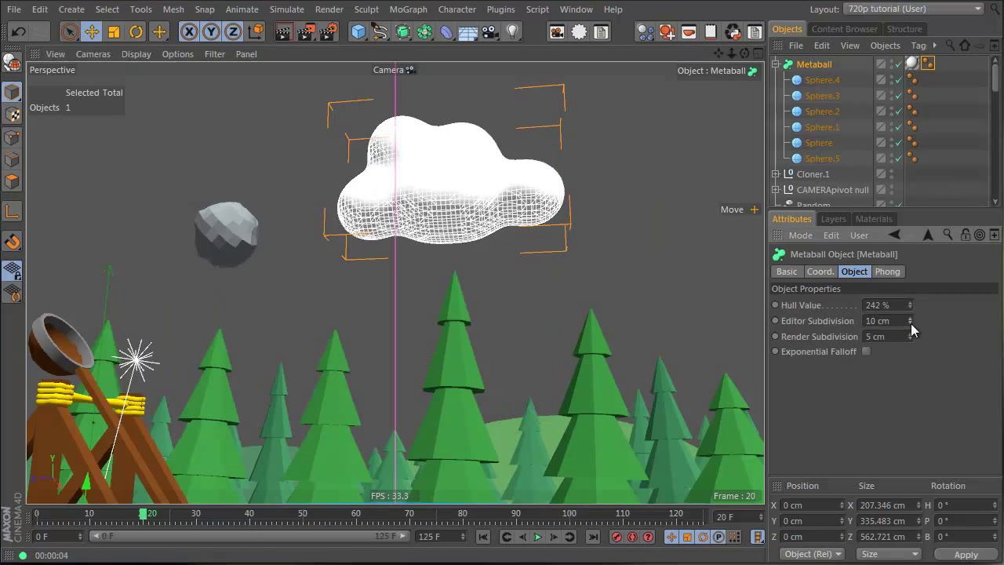
click(283, 32)
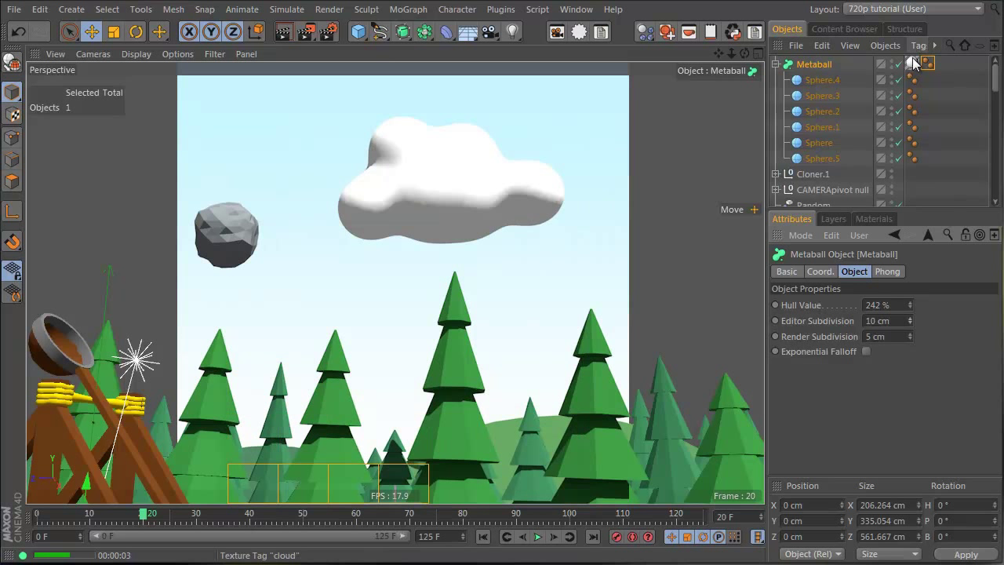
Enable Luminance on the cloud material, with a Fresnel texture and the luminance brightness at 0%.
click(911, 65)
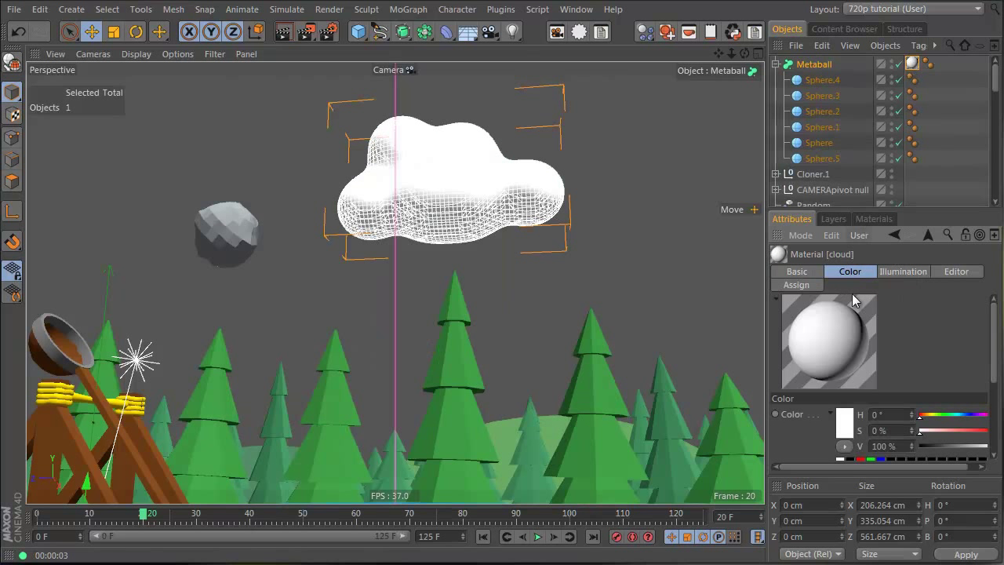
scroll(827, 432, down, 5)
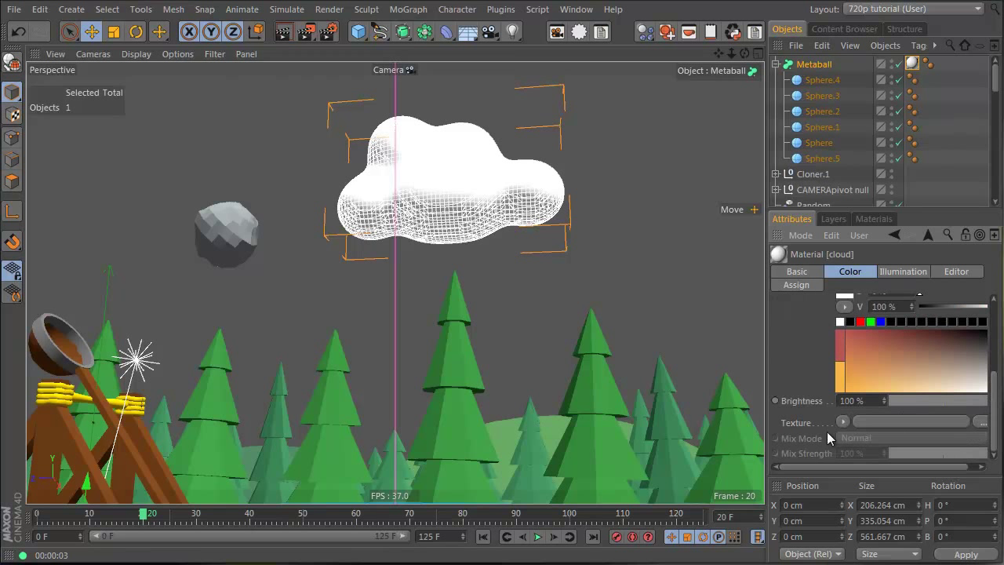
click(801, 271)
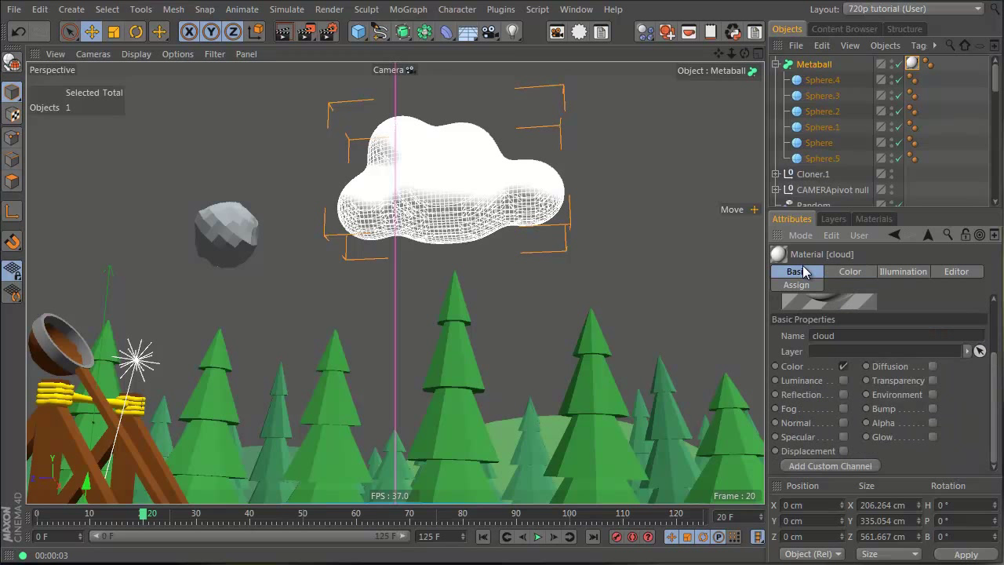
click(843, 381)
click(915, 273)
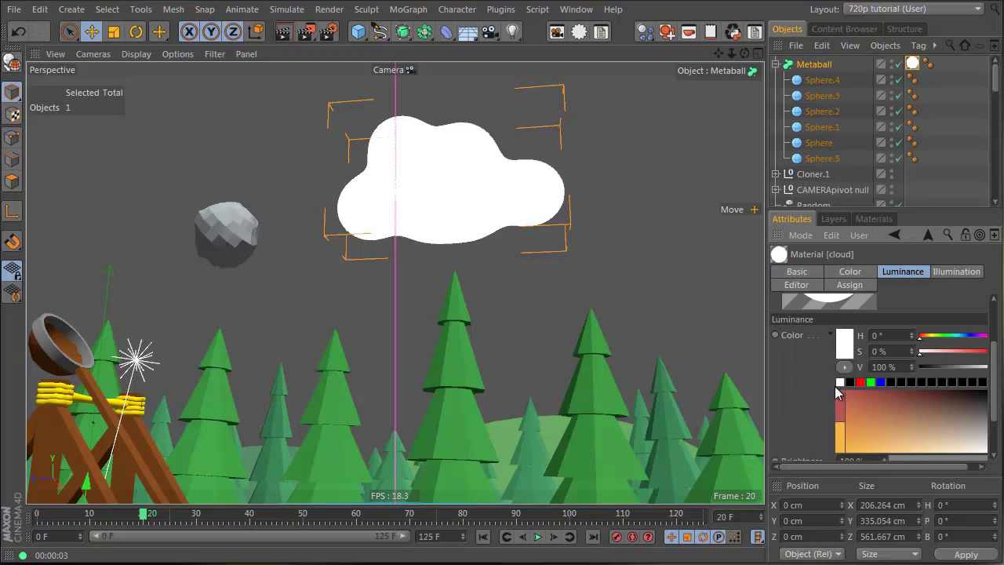
drag(893, 207, 893, 103)
click(843, 422)
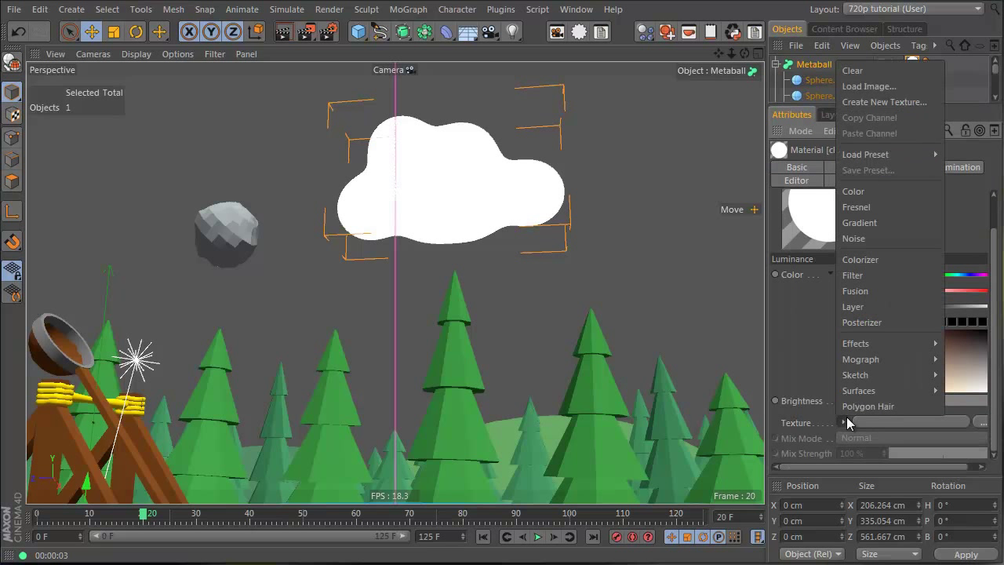
click(887, 206)
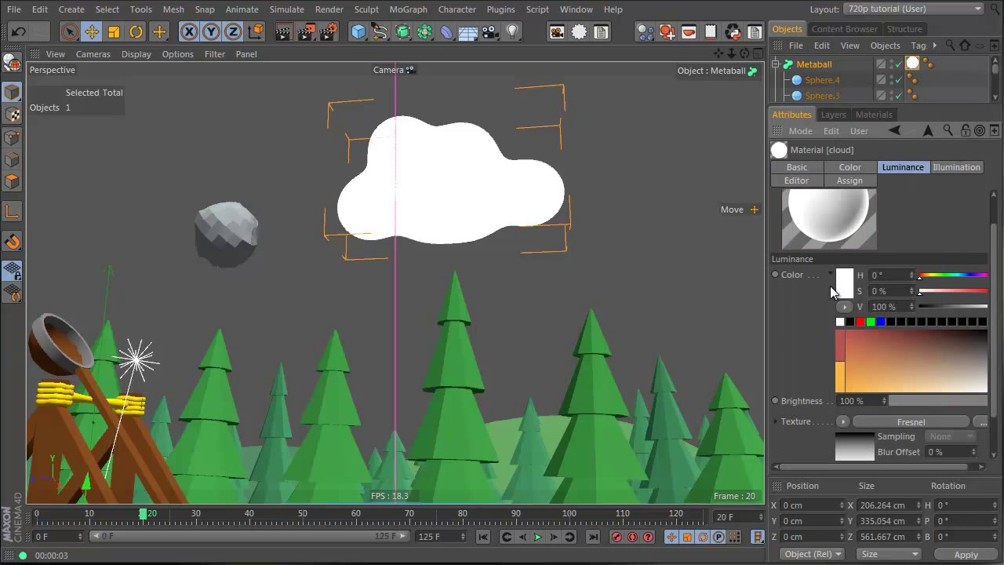
scroll(793, 353, down, 2)
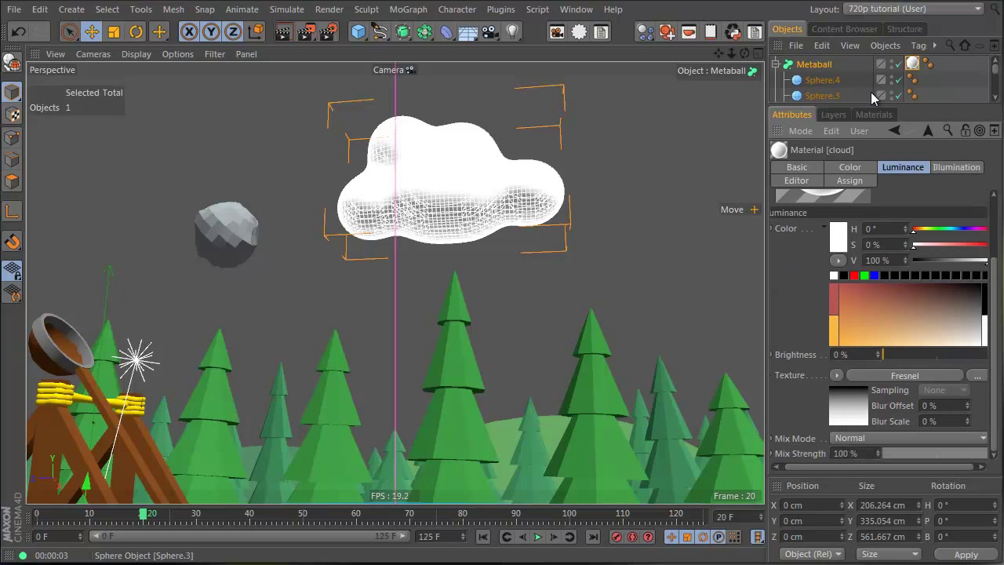
Open the cloud material for editing, set the Luminance mix strength to 17%, and render the view.
click(875, 115)
double_click(793, 168)
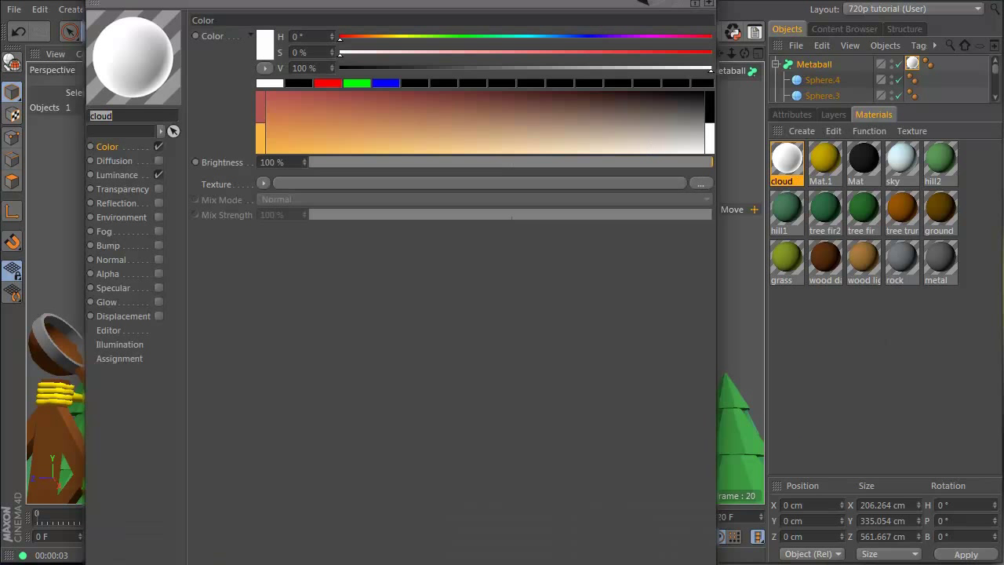
drag(570, 0, 762, 34)
click(303, 223)
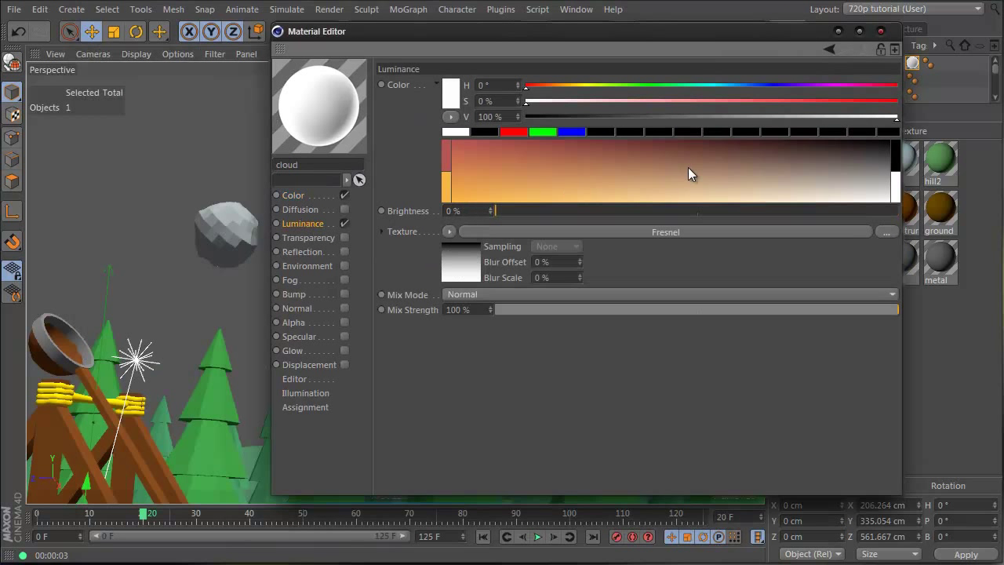
drag(680, 309, 563, 310)
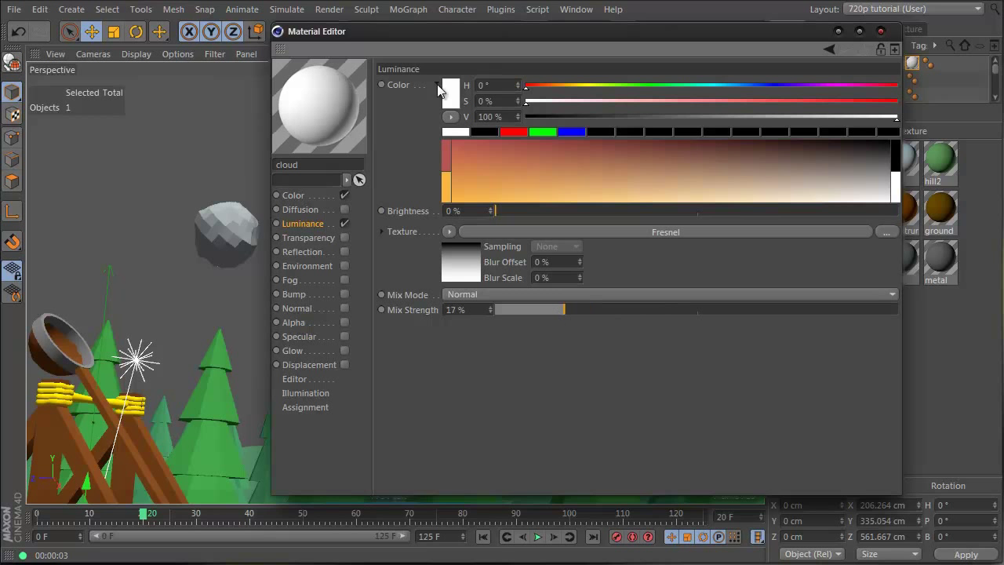
drag(424, 27, 651, 62)
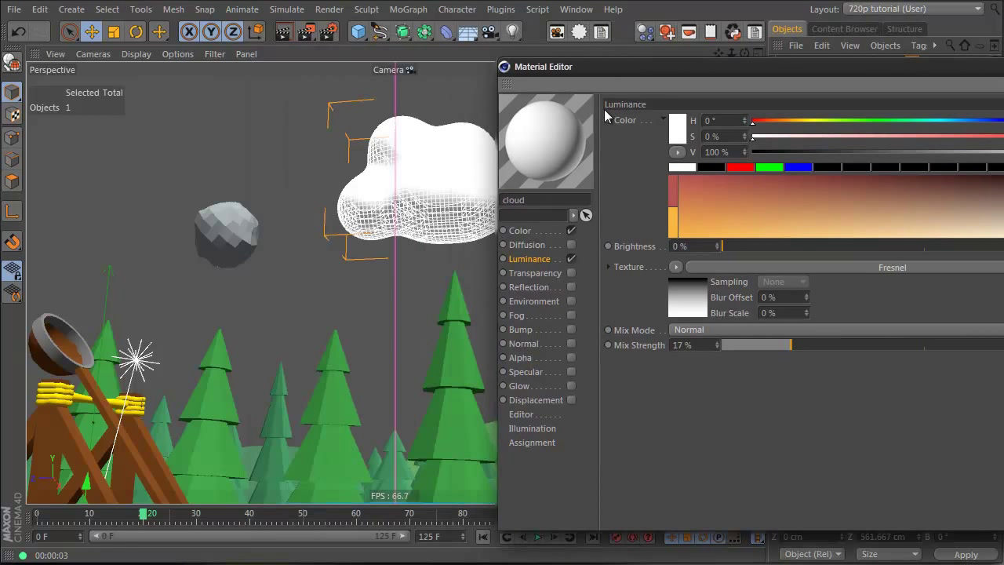
click(285, 33)
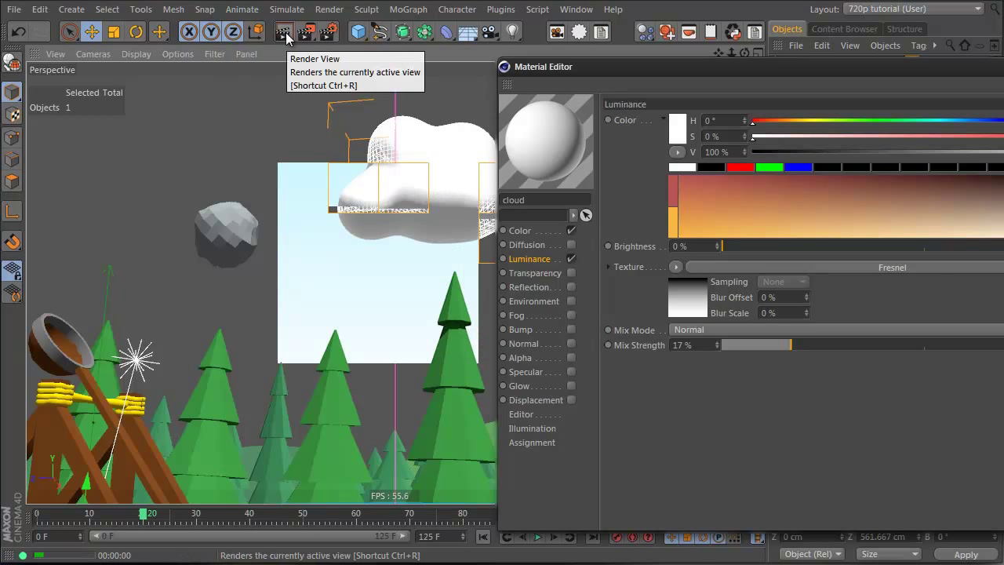
Change the white knot of the luminance Fresnel gradient to light blue with 36% saturation and render the view.
drag(612, 67, 800, 73)
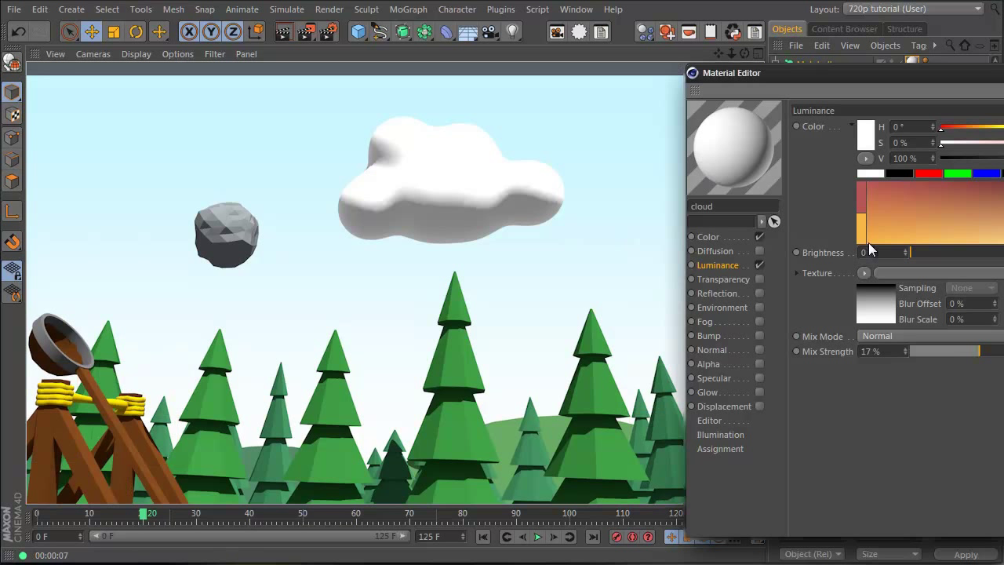
click(880, 311)
double_click(854, 276)
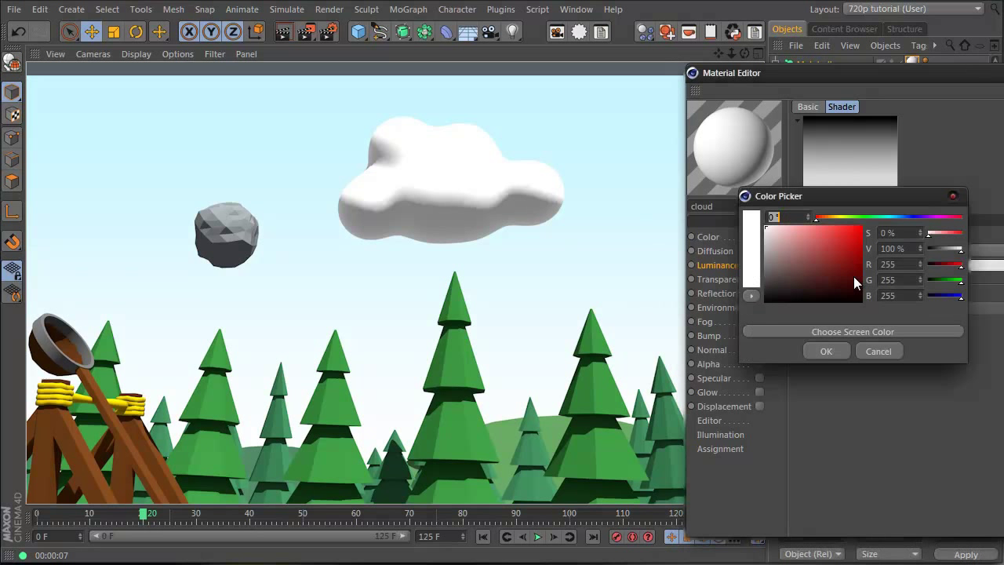
click(886, 218)
drag(789, 239, 800, 196)
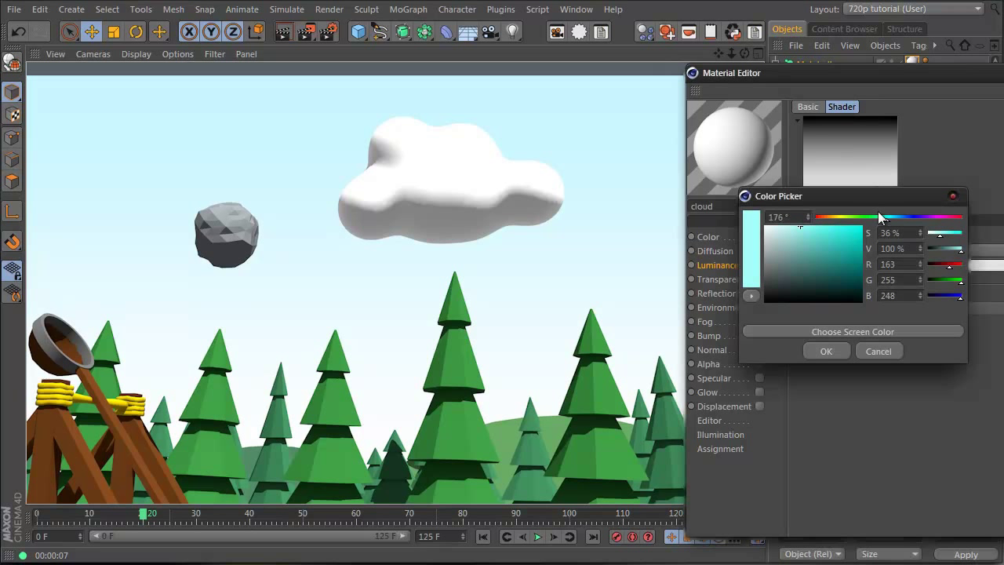
click(826, 350)
click(282, 34)
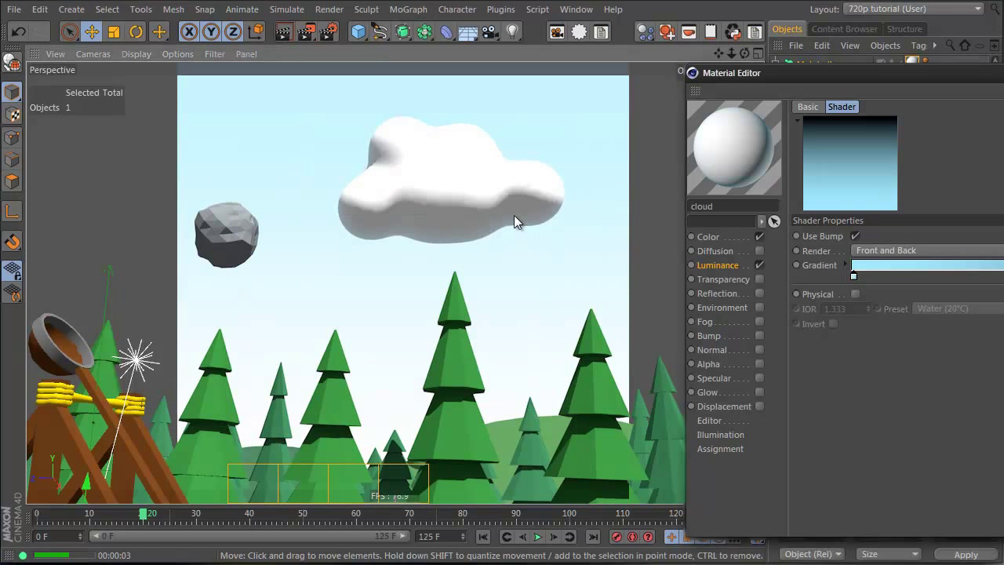
Set the cloud material's Color brightness to 79% and render only the region around the cloud.
click(737, 236)
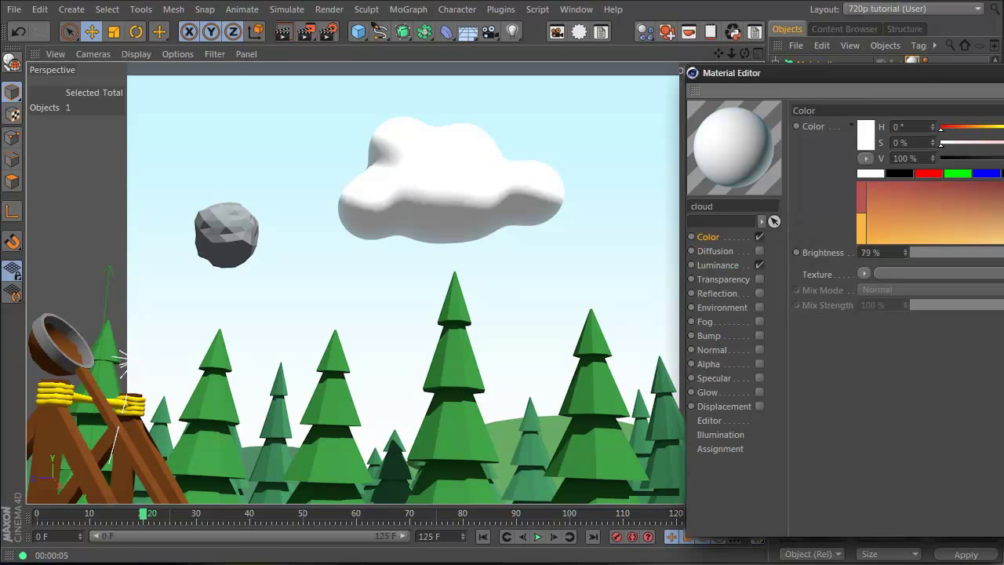
key(alt+r)
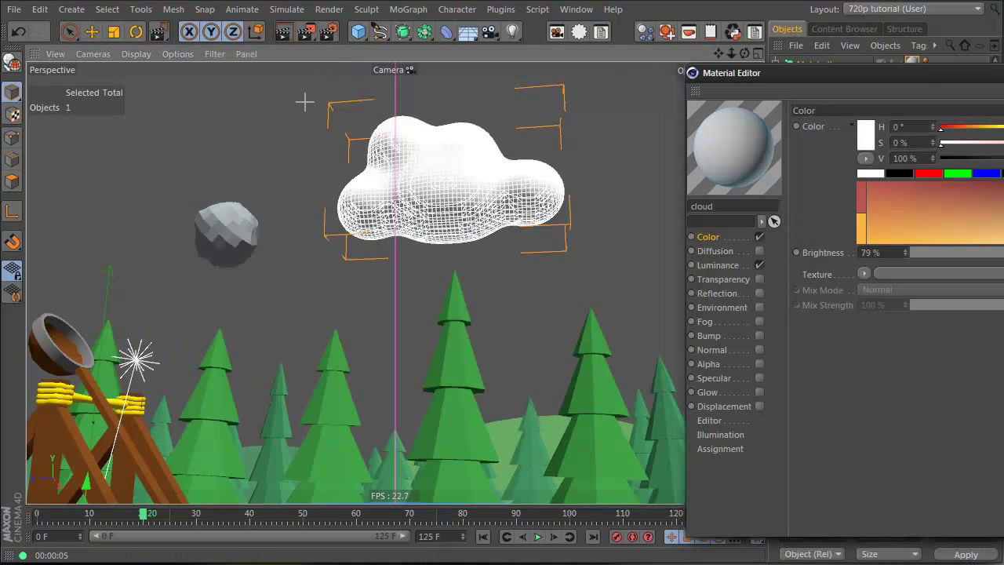
drag(305, 102, 627, 254)
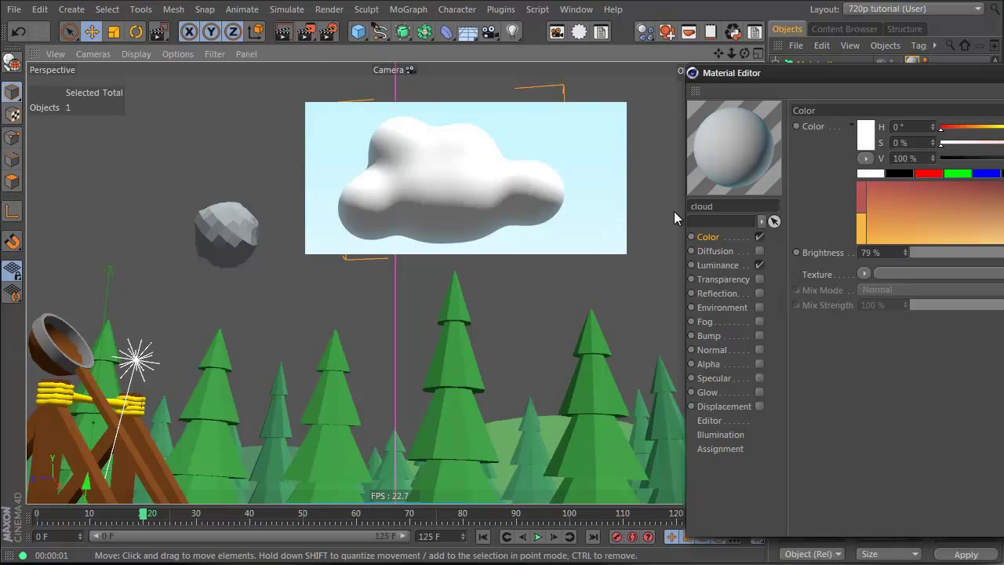
Set the cloud material's Color brightness to 90% and render the cloud region again.
drag(1001, 252, 1003, 252)
key(alt+r)
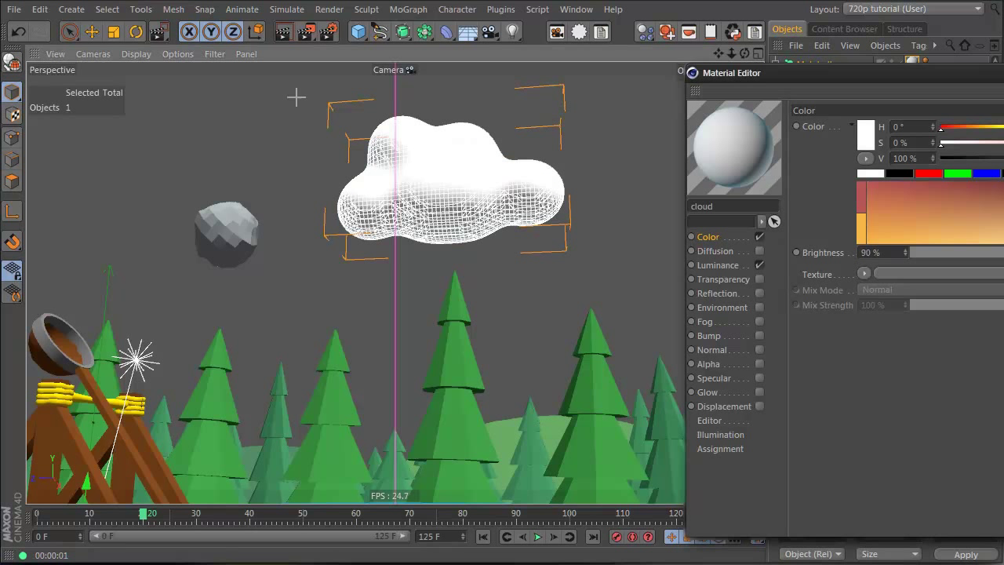
drag(293, 97, 667, 271)
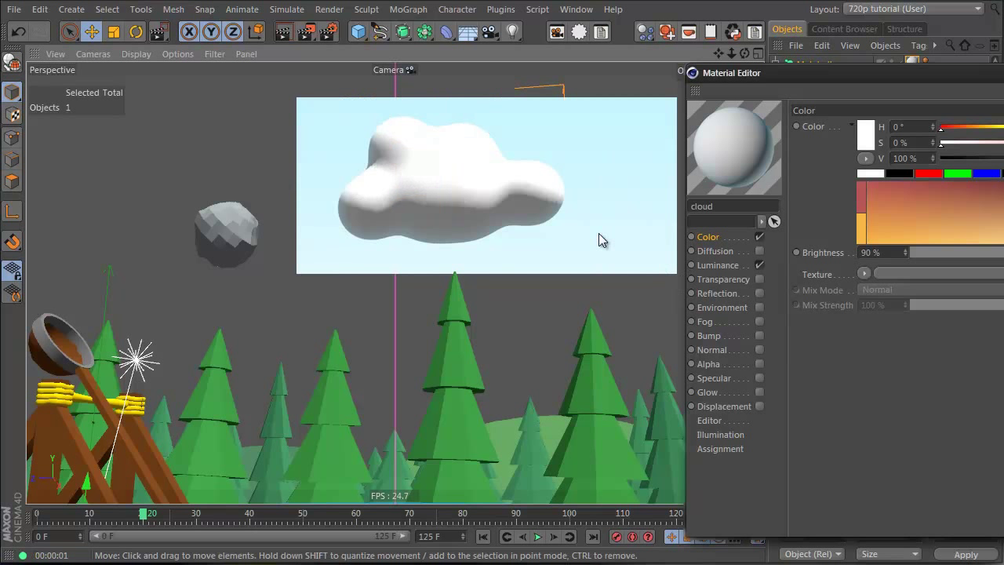
Use Render Region to render the area around the flying rock, and close the Material Editor.
click(306, 31)
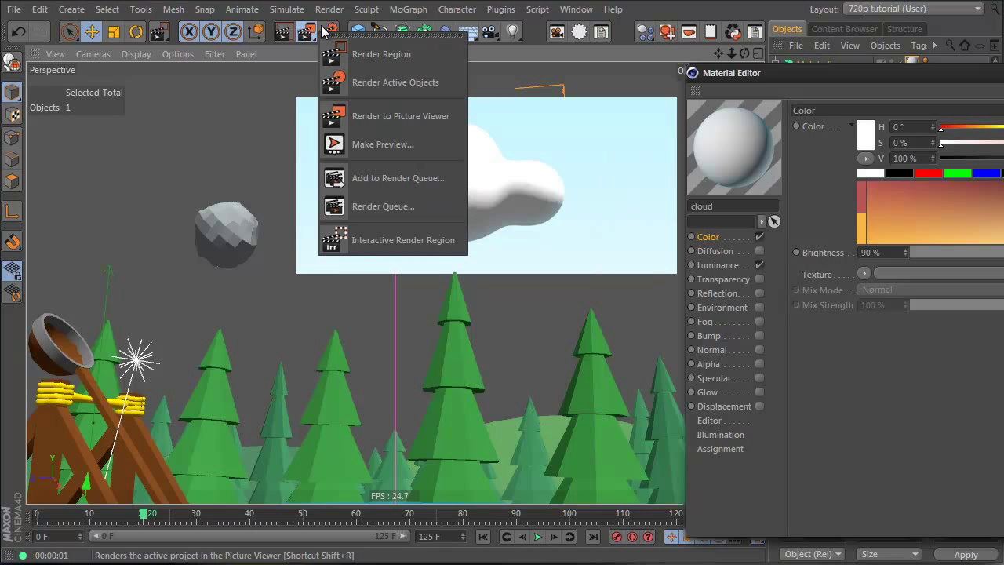
click(358, 50)
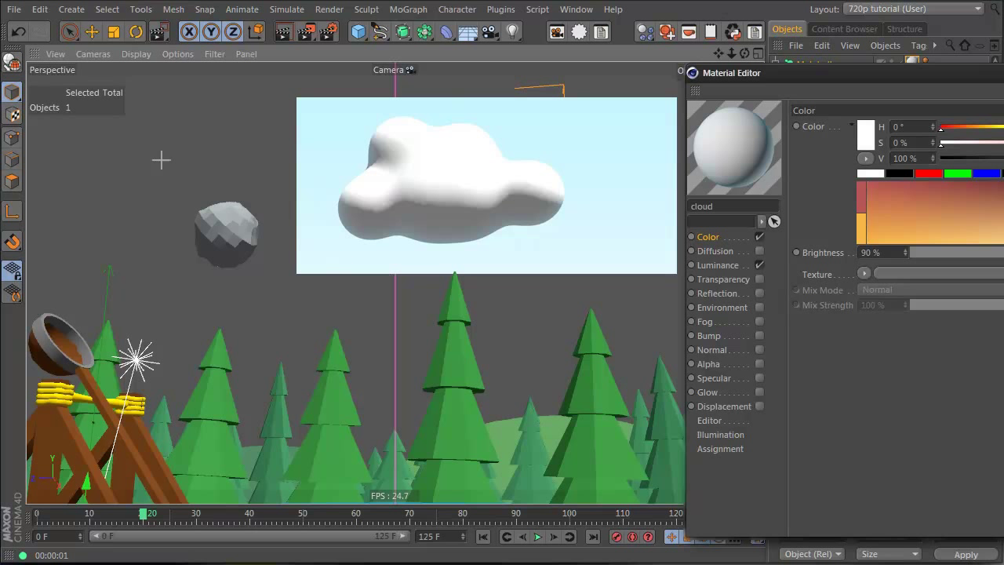
drag(160, 160, 327, 285)
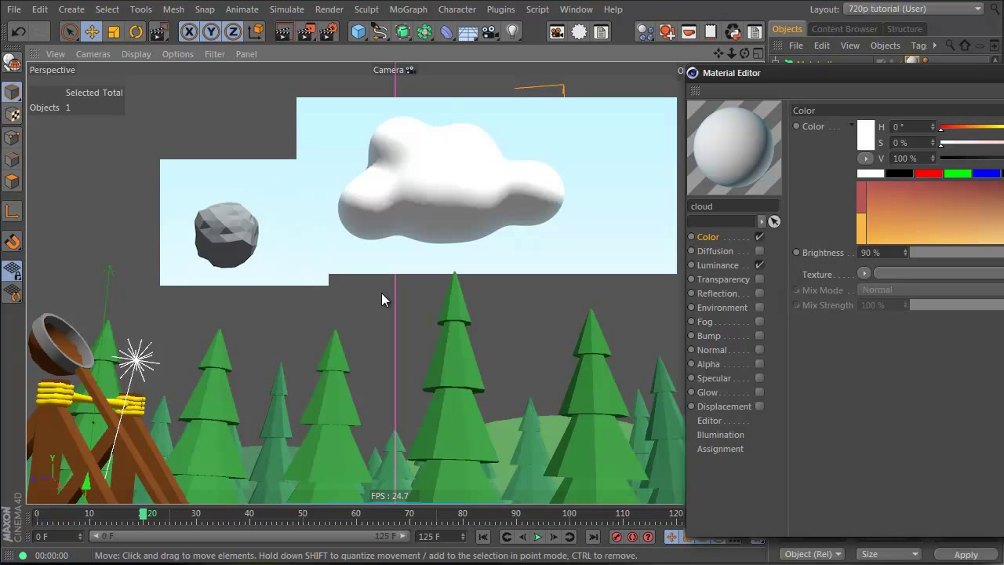
drag(1003, 77, 967, 106)
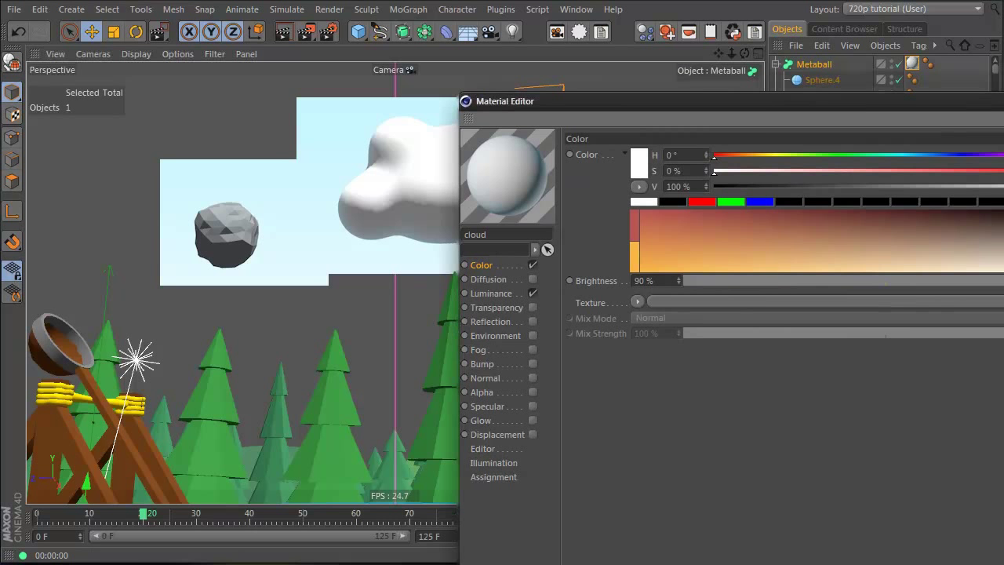
click(413, 242)
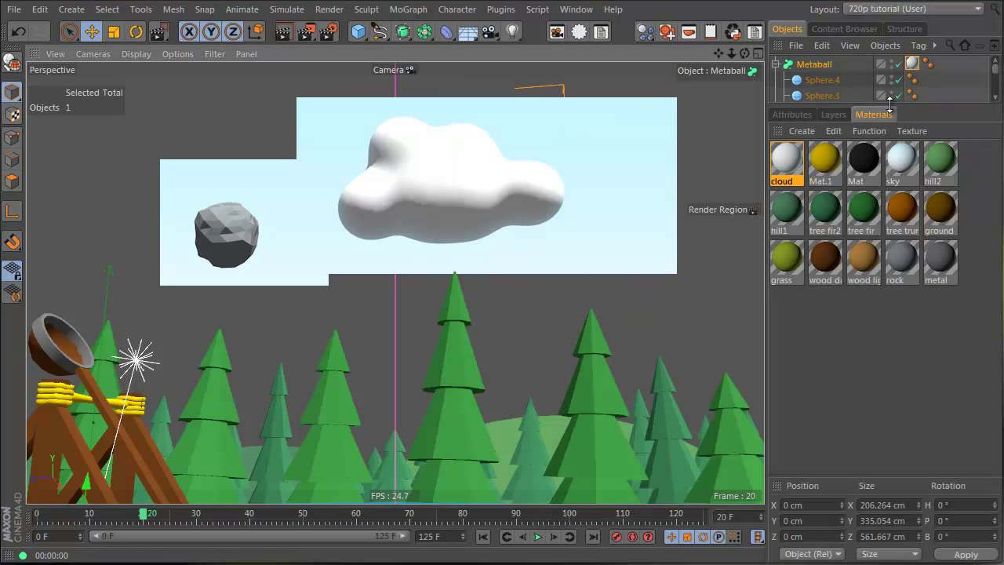
Enlarge the object list and rename the Metaball object as cloud 1.
drag(889, 104, 889, 174)
click(834, 79)
double_click(818, 64)
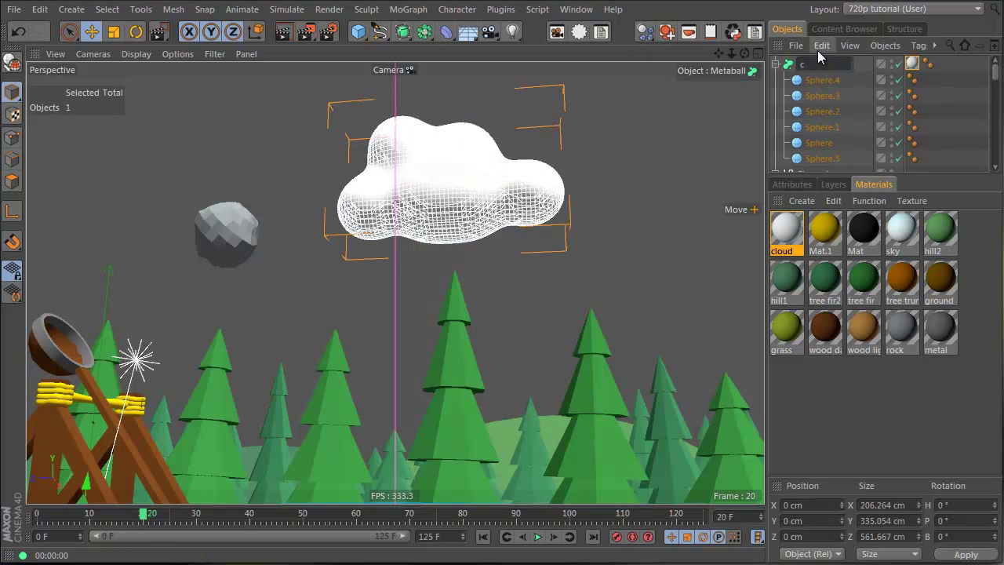
text(cloud 1)
key(Return)
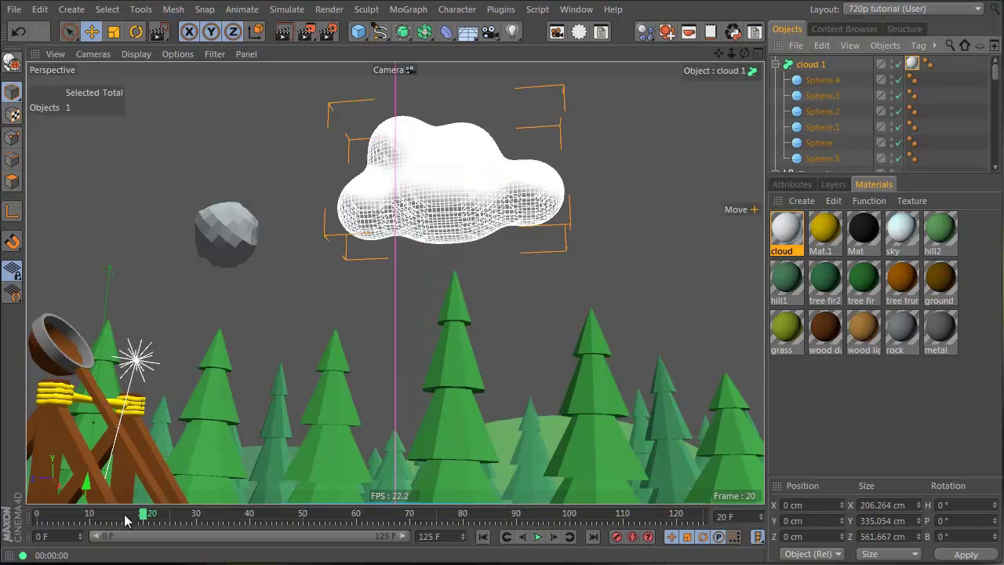
Go to frame 43 and place a copy of cloud 1 farther back behind the castle in the Top view.
drag(124, 519, 269, 519)
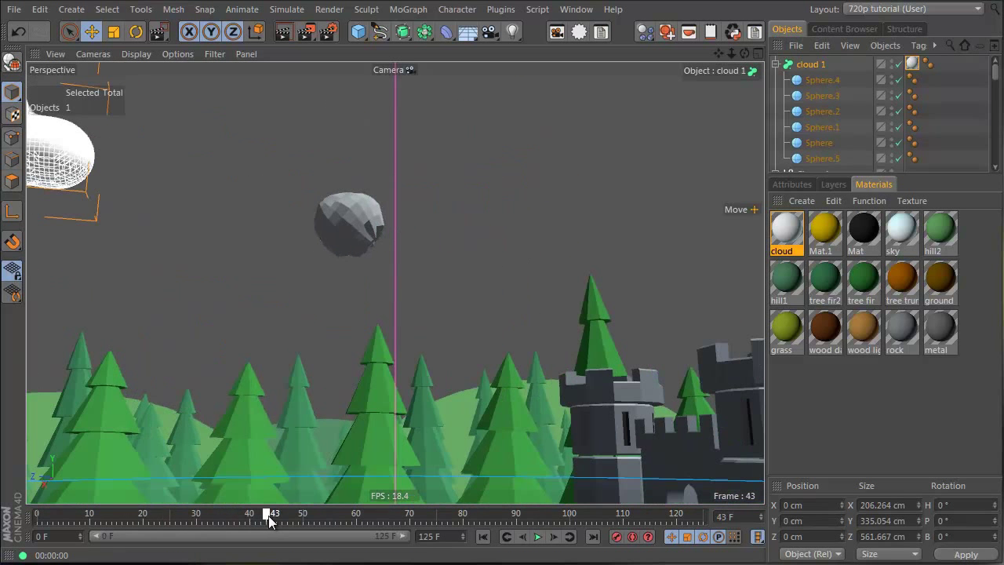
middle_click(513, 226)
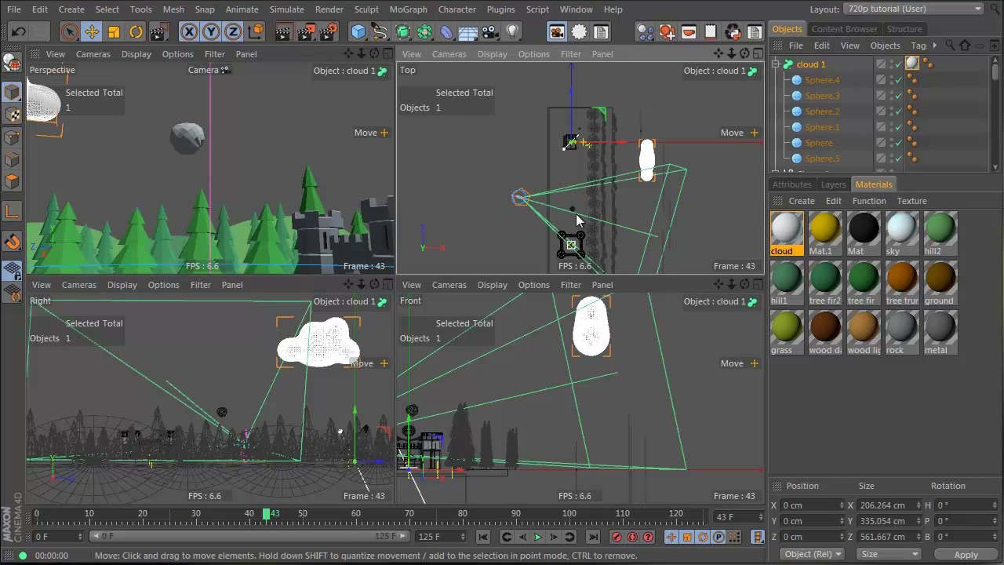
ctrl+drag(588, 202, 610, 300)
Disable the cloud 1.1 Metaball and move its individual spheres into a different arrangement in the Perspective view.
click(819, 80)
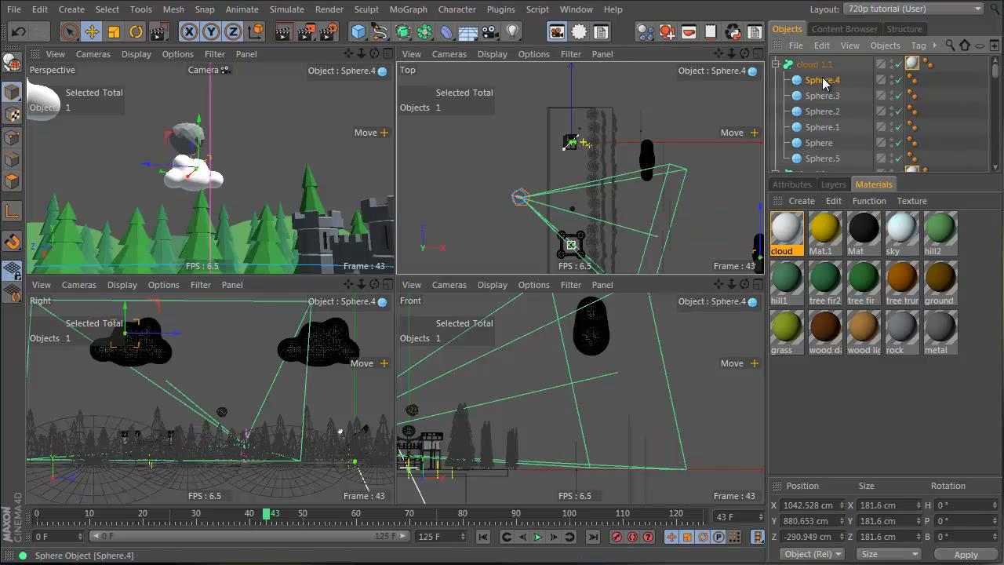
click(898, 64)
click(112, 157)
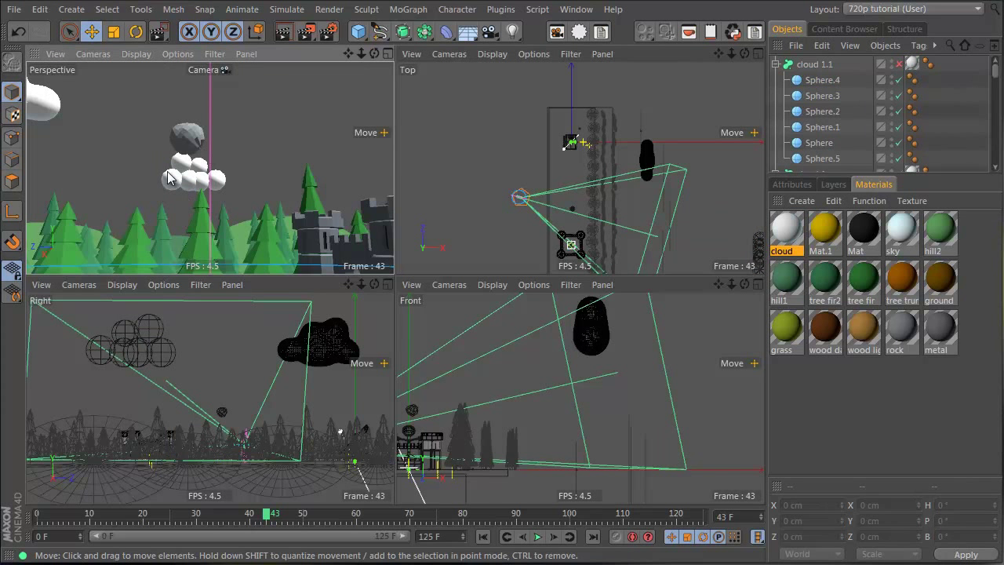
drag(170, 180, 128, 191)
click(157, 162)
click(188, 162)
click(185, 181)
click(214, 152)
Scale individual spheres of cloud 1.1 to vary their sizes.
click(116, 36)
click(129, 190)
drag(220, 182, 74, 204)
click(123, 179)
click(75, 169)
Reposition the resized spheres to form an elongated cloud shape and re-enable the cloud 1.1 Metaball.
click(92, 32)
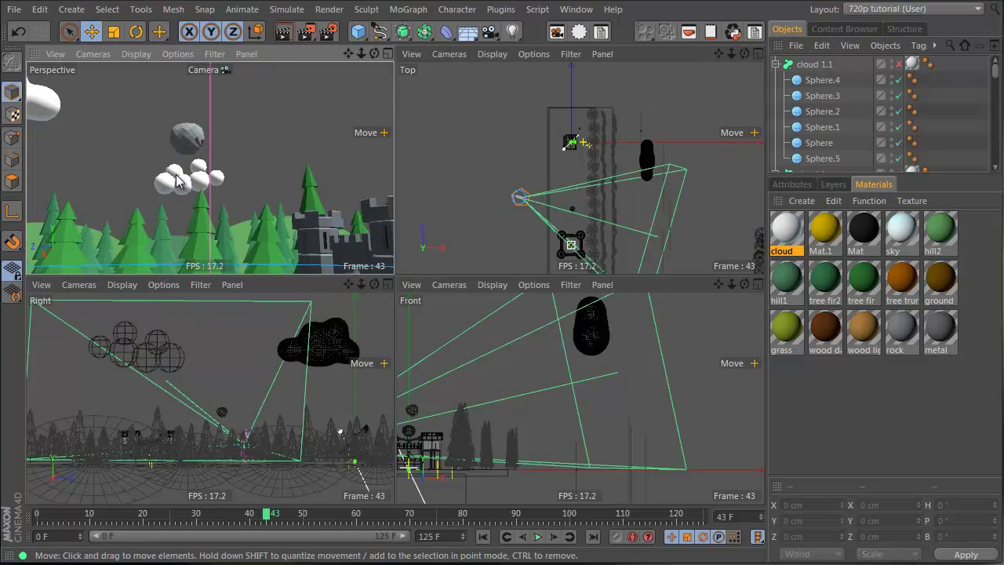
drag(175, 171, 204, 179)
click(246, 165)
click(219, 179)
click(245, 162)
click(897, 64)
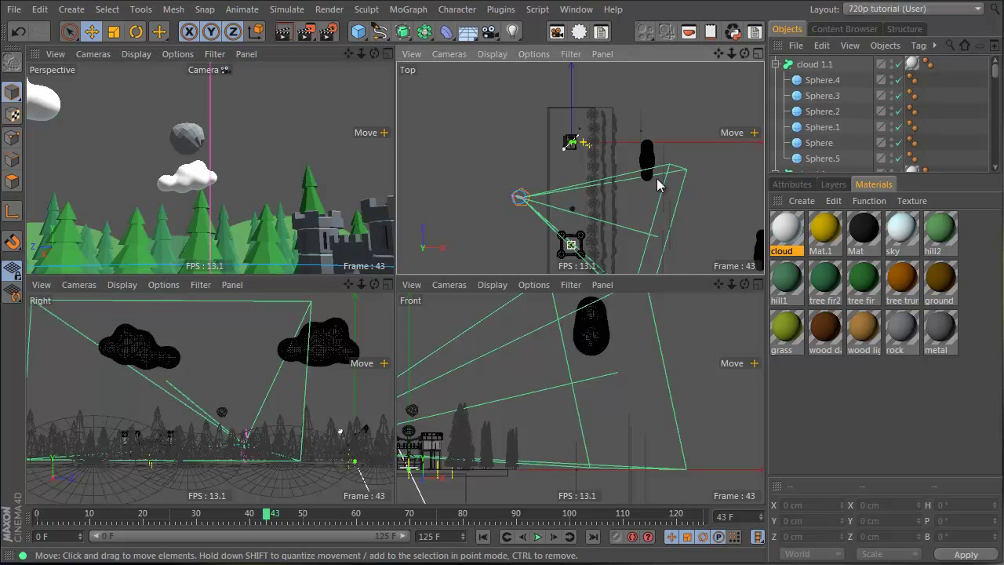
Render the Perspective view at frames 41 and 58 to check the clouds and the castle.
alt+middle_drag(660, 164, 590, 103)
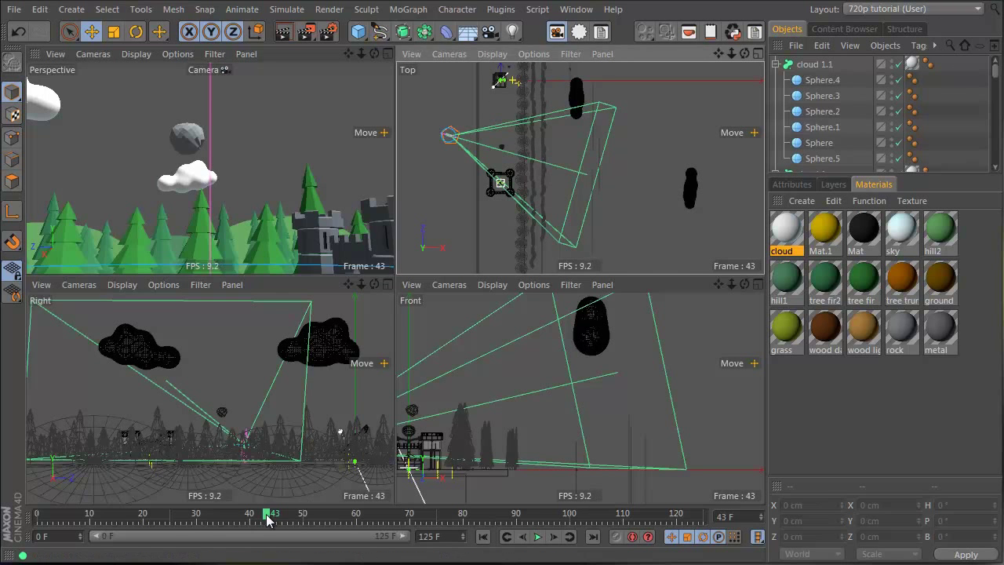
mouse_move(267, 514)
mouse_down()
mouse_move(182, 534)
mouse_move(99, 537)
mouse_move(134, 515)
mouse_move(290, 517)
mouse_move(652, 428)
mouse_move(614, 453)
mouse_move(508, 475)
mouse_move(83, 497)
mouse_move(203, 497)
mouse_move(255, 509)
mouse_up()
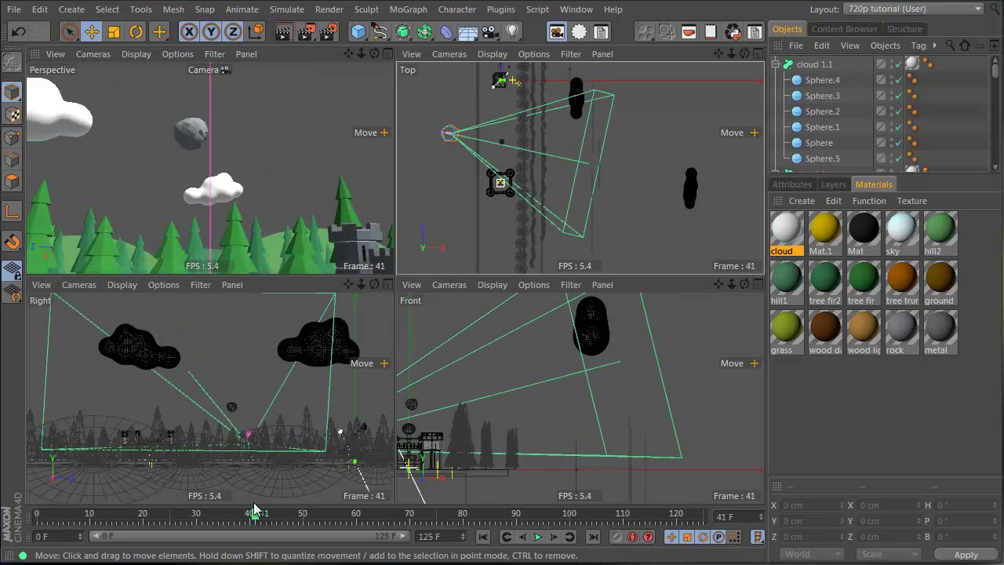
click(285, 35)
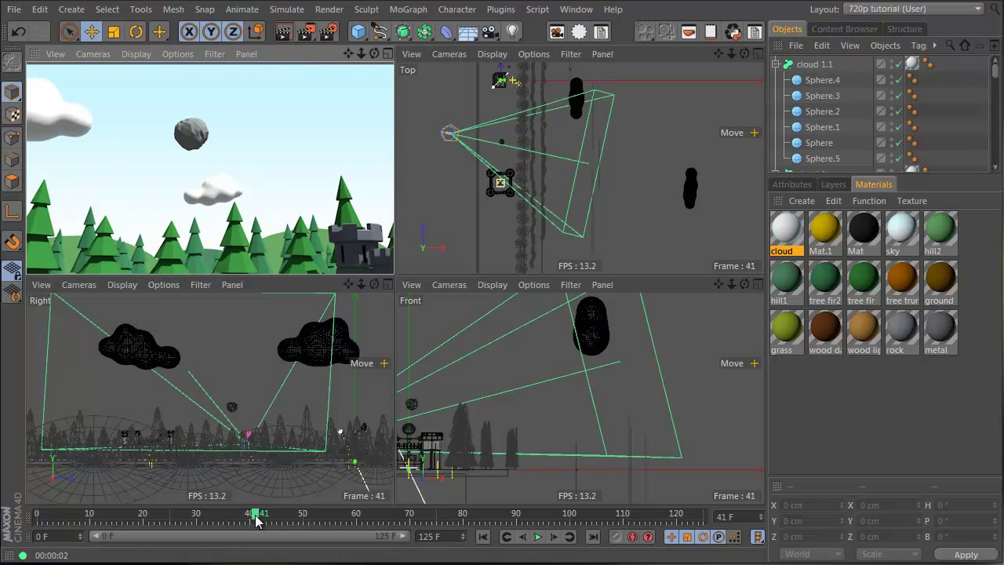
drag(255, 514, 346, 512)
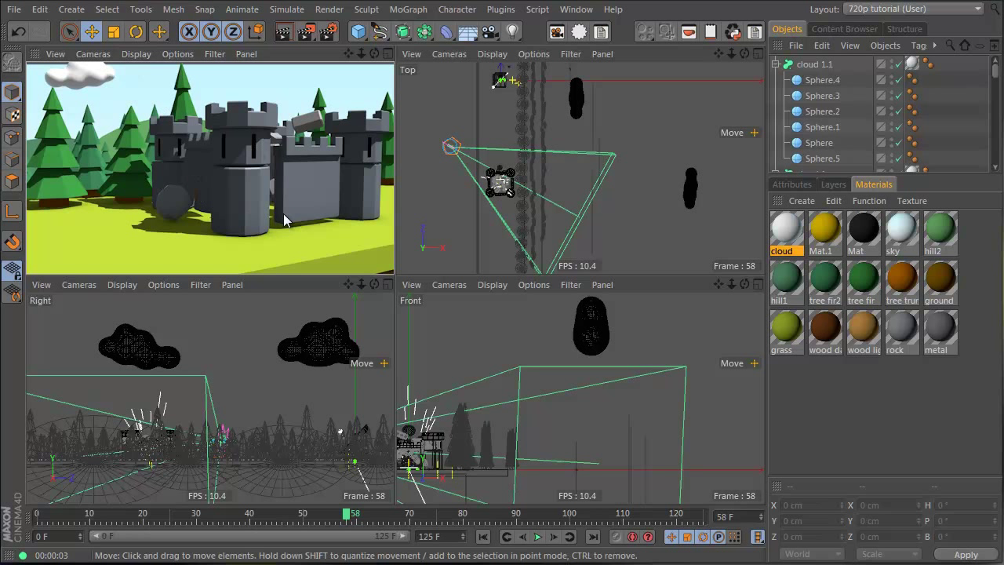
Find the castle's tower in the object hierarchy and select the parent object castle locator.1.
click(901, 334)
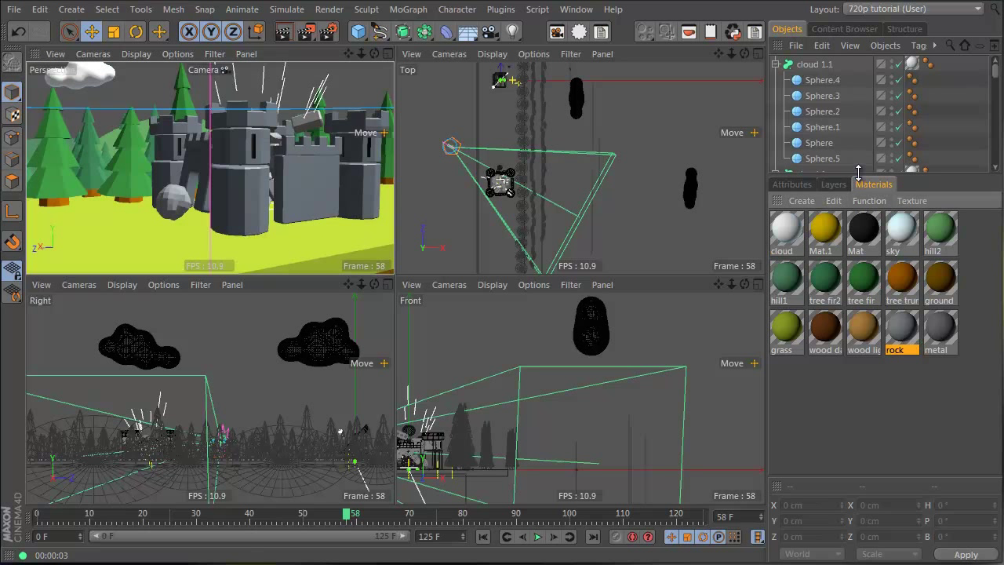
click(238, 196)
key(s)
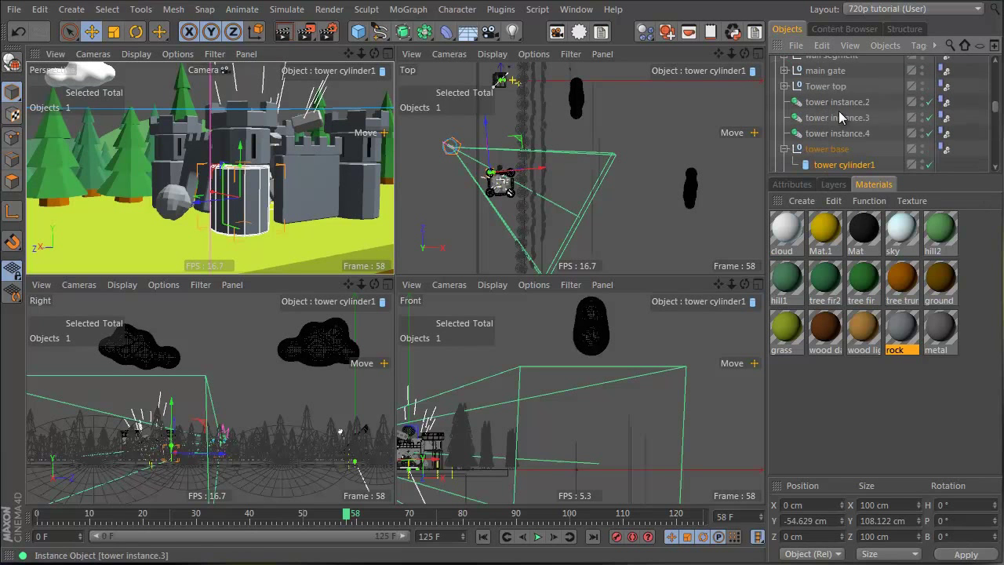
drag(950, 175, 962, 271)
scroll(901, 173, up, 3)
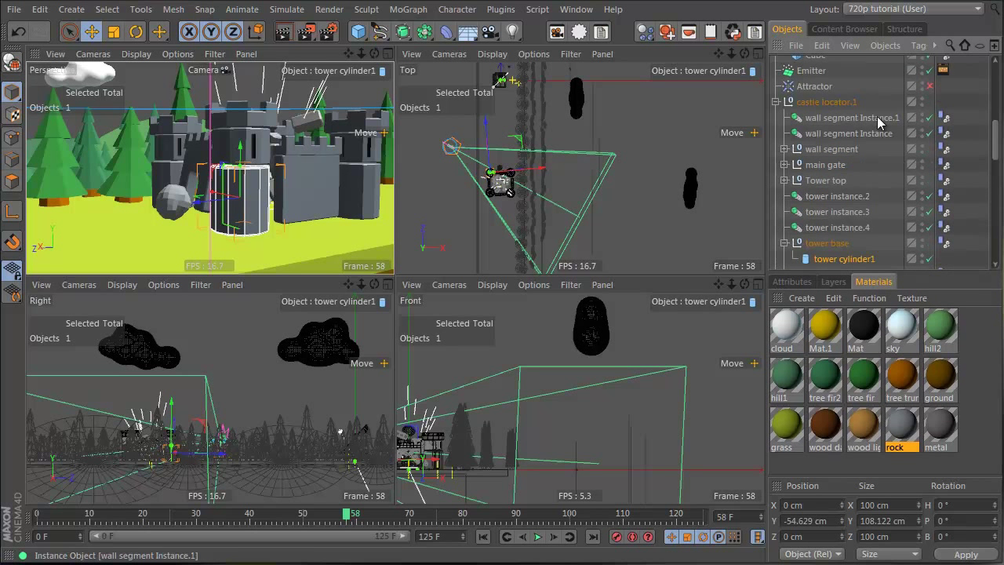
click(826, 102)
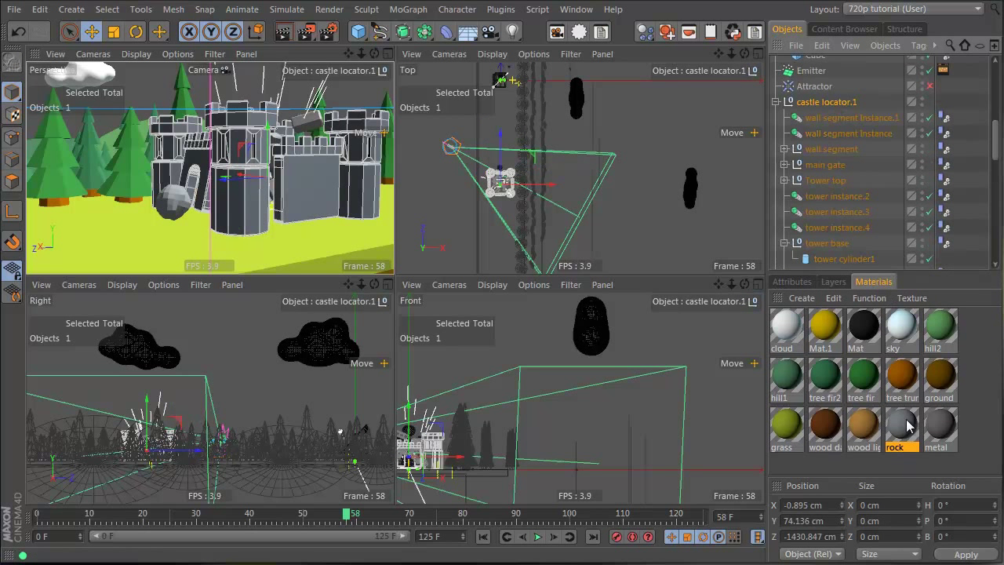
Create a new material named castle and apply it to castle locator.1.
double_click(975, 365)
double_click(781, 349)
text(castle)
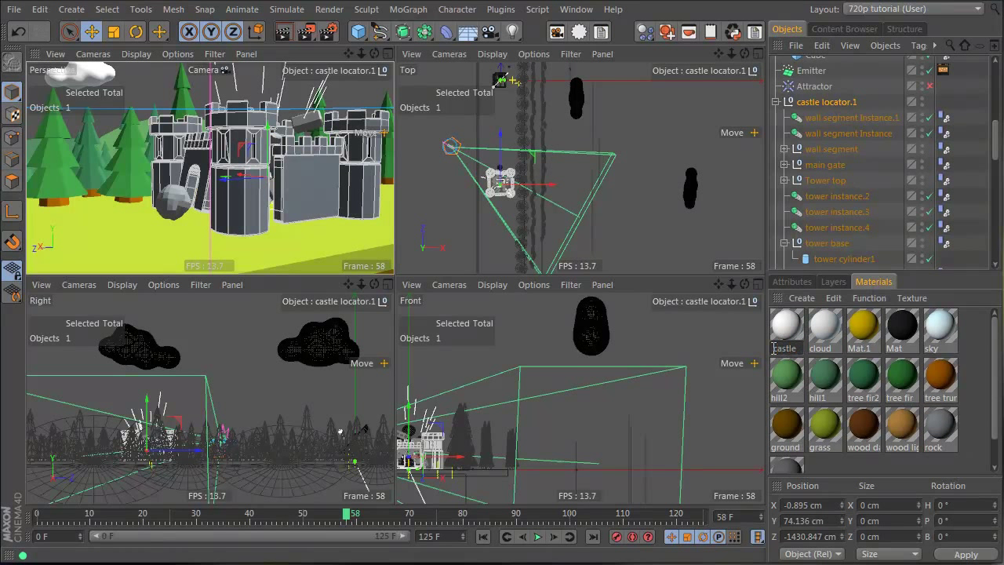
key(Return)
drag(791, 345, 832, 104)
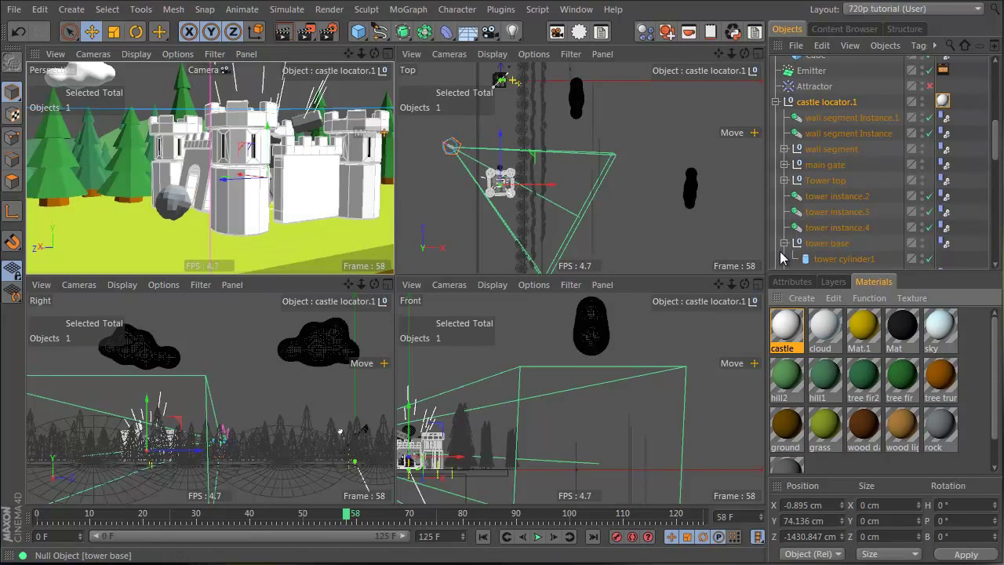
Set the castle material to a neutral grey with 44% Color brightness and close the Material Editor.
double_click(784, 324)
drag(378, 0, 537, 192)
click(641, 363)
click(645, 371)
click(867, 351)
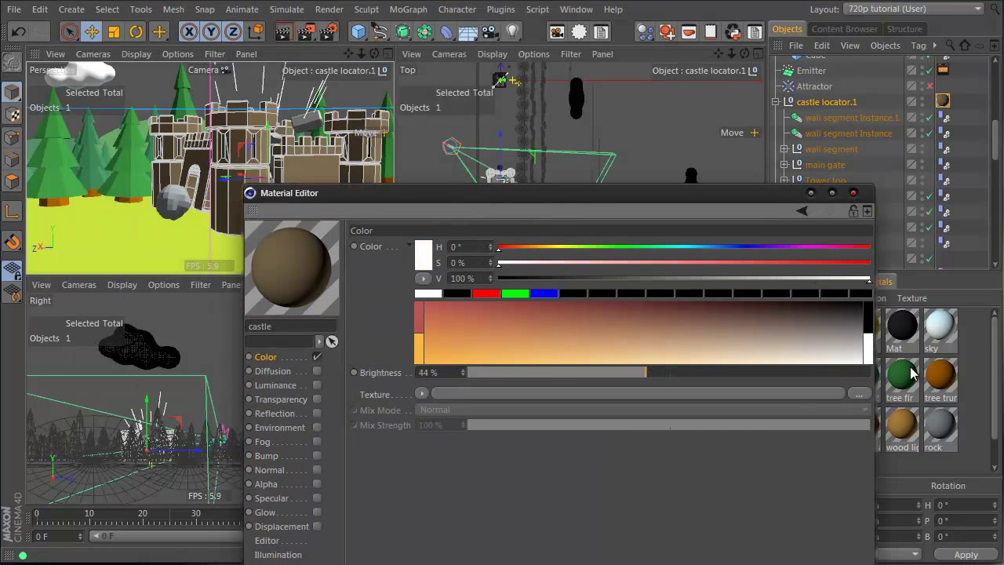
drag(520, 193, 351, 258)
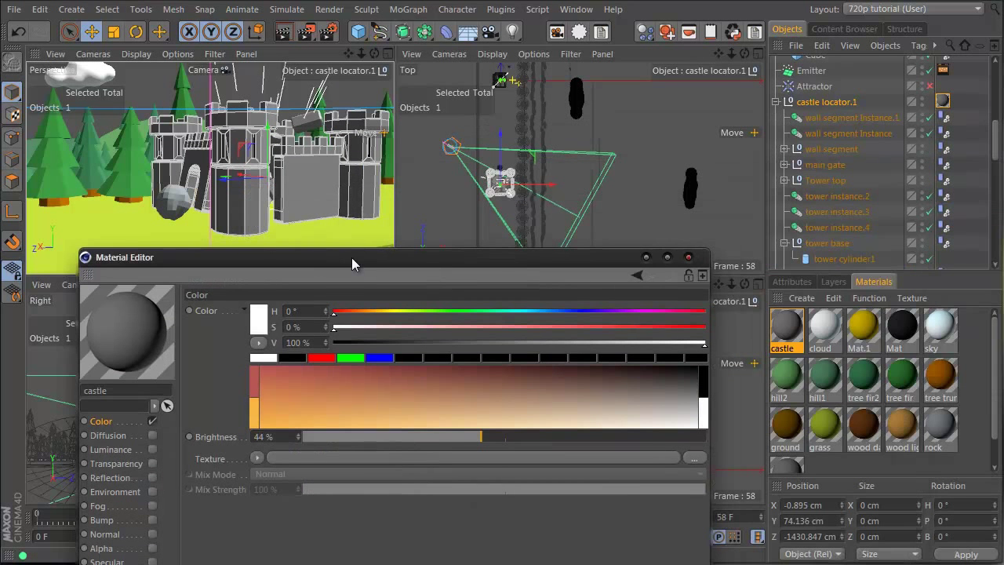
click(688, 256)
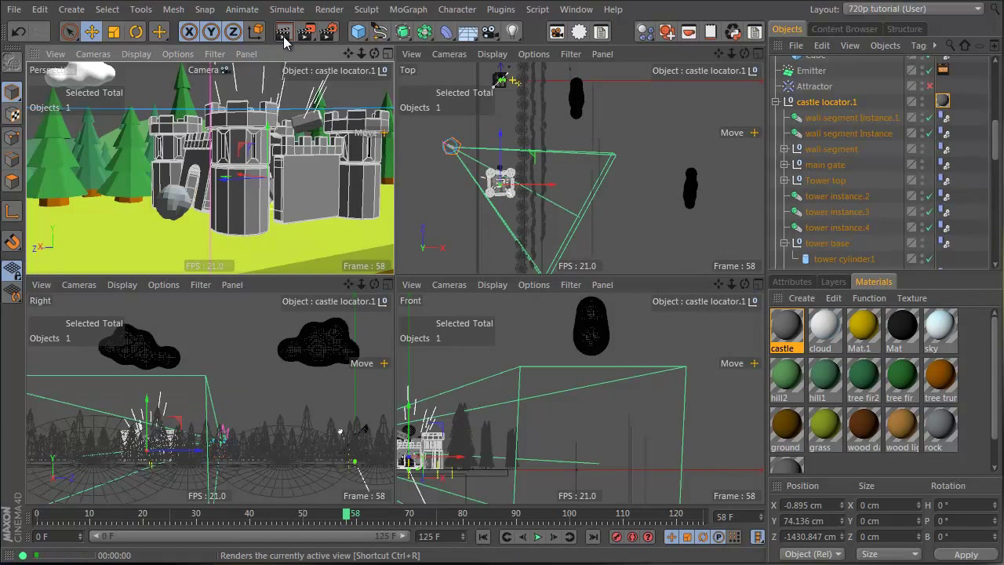
Render the Perspective view at frame 58 to check the castle and at frame 15 to check the catapult.
click(283, 36)
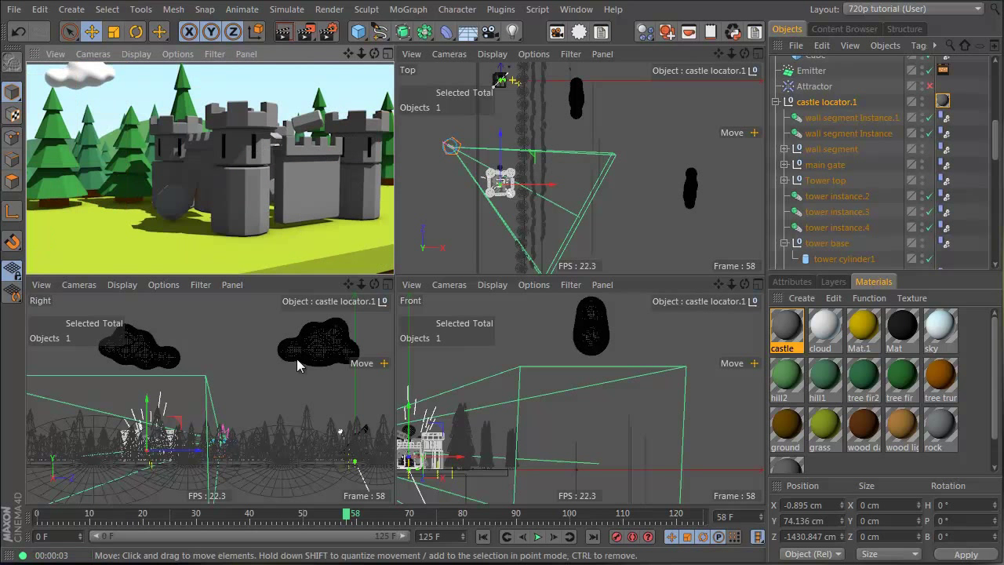
drag(352, 519, 149, 455)
click(282, 35)
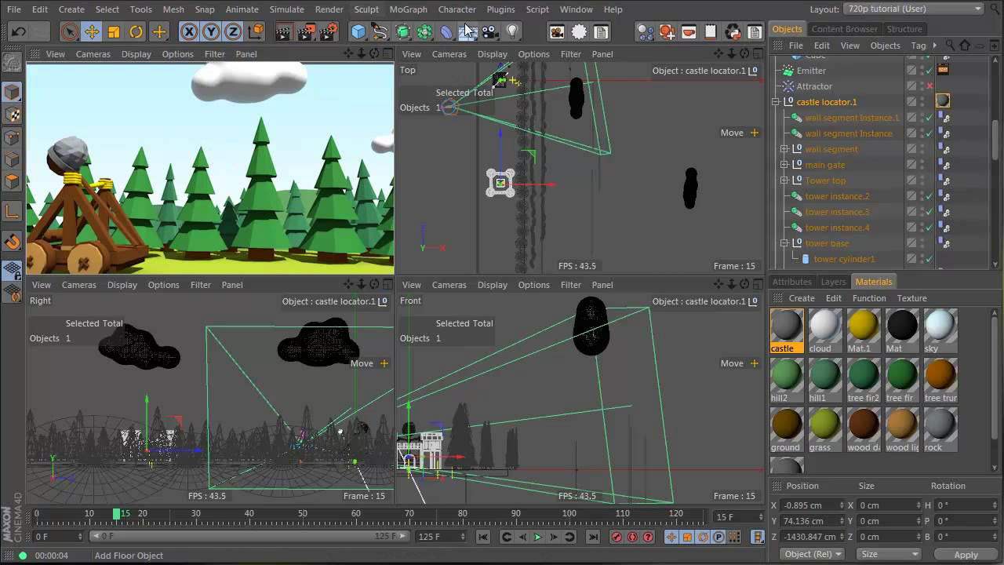
Open the Render Settings and look through the Film/Video output presets.
click(328, 32)
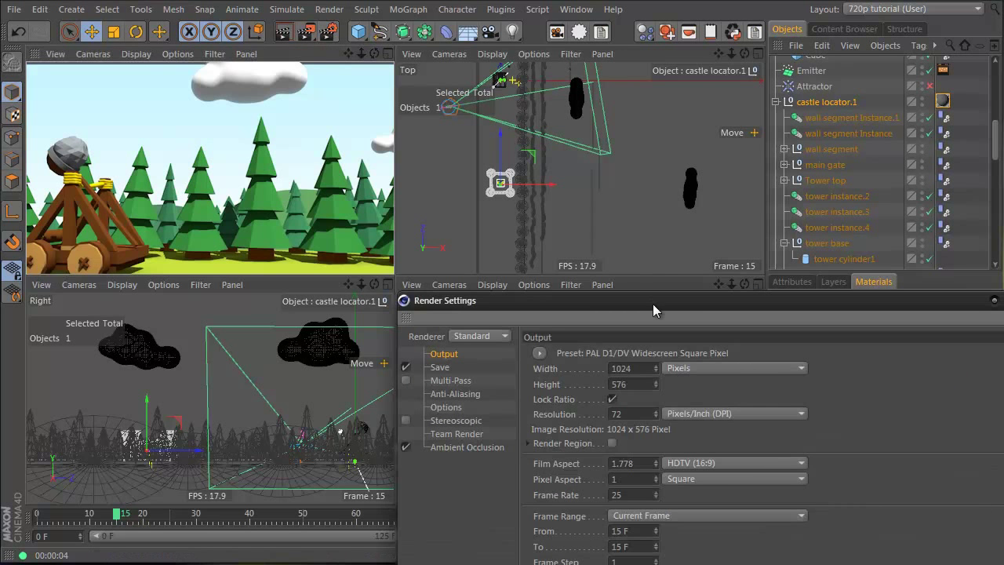
drag(652, 304, 449, 73)
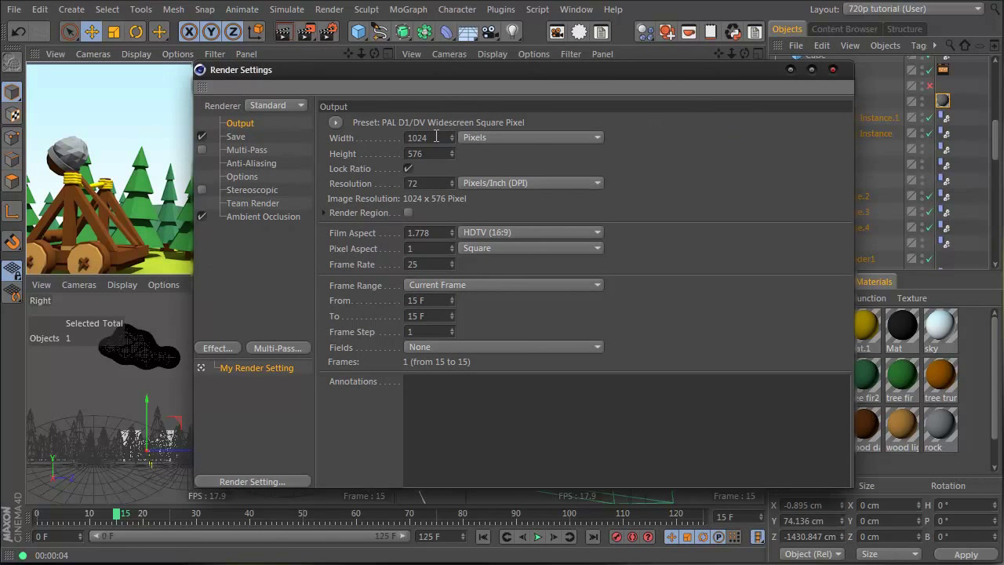
click(335, 122)
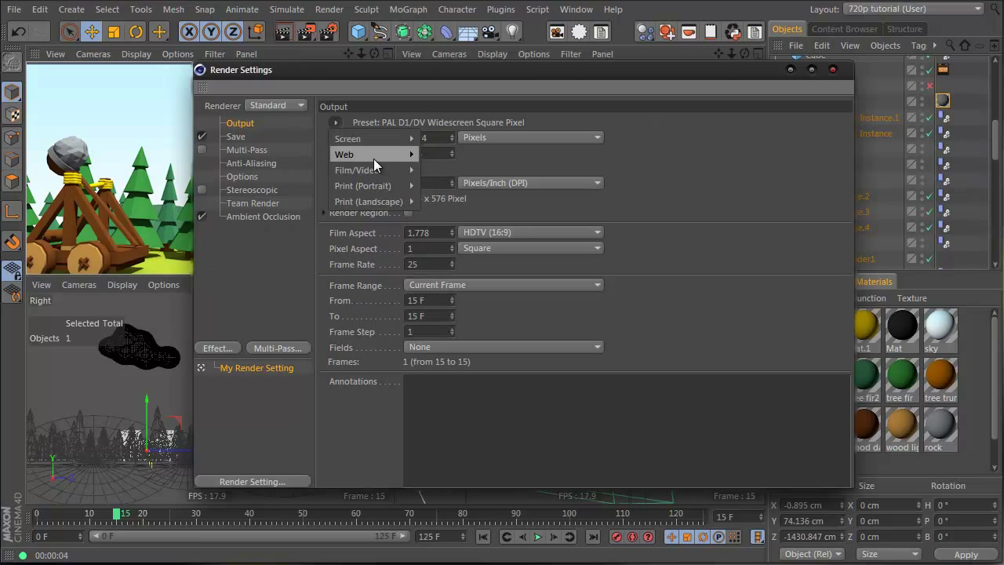
mouse_move(379, 172)
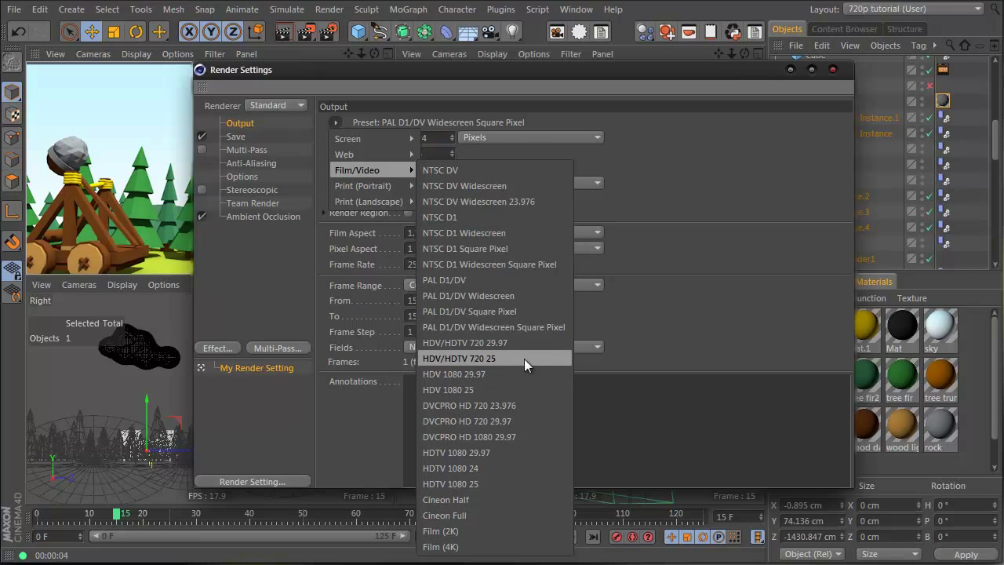
click(482, 132)
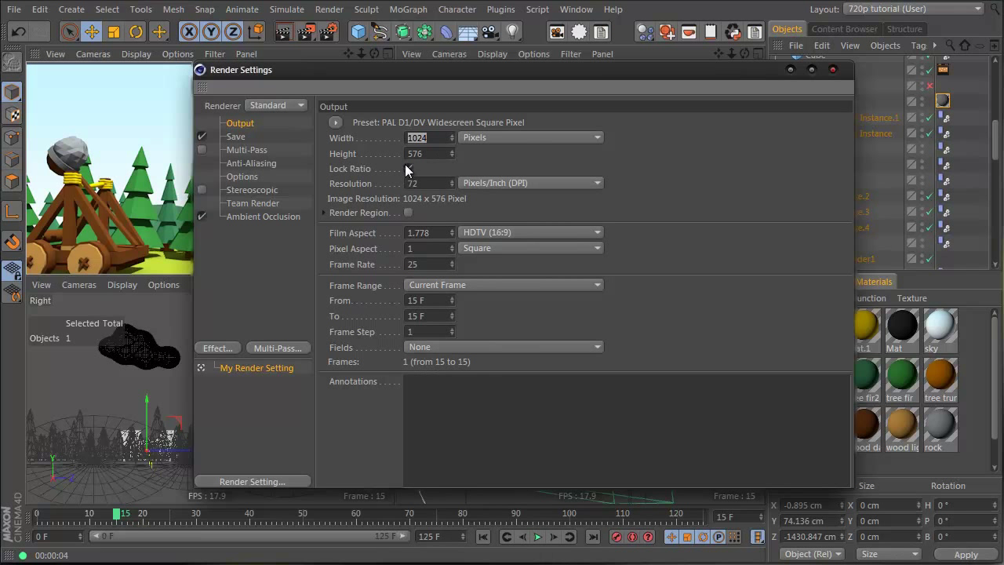
Set the output size to 1920 by 1080 pixels with Lock Ratio off.
click(432, 136)
text(192)
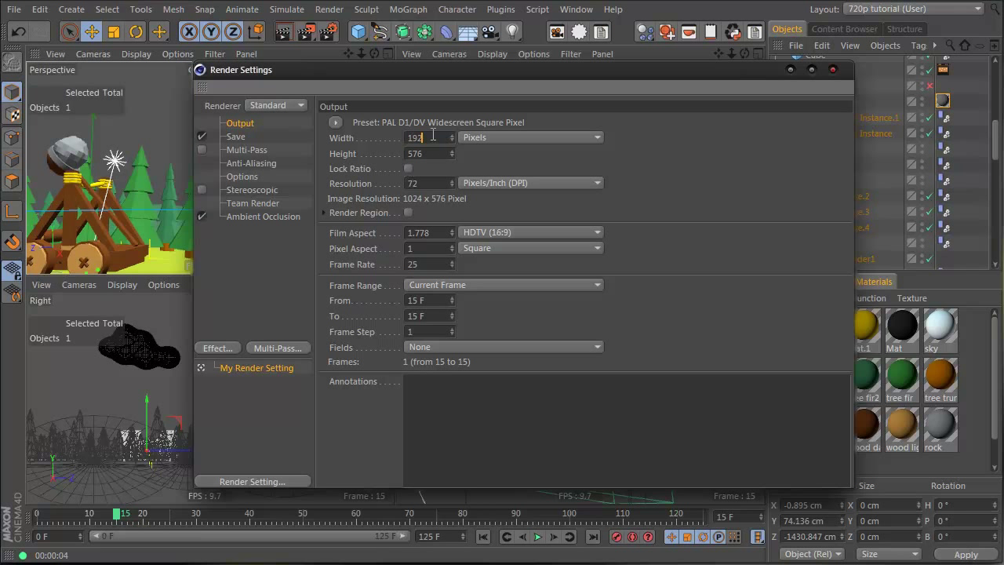
text(0)
key(Tab)
key(Return)
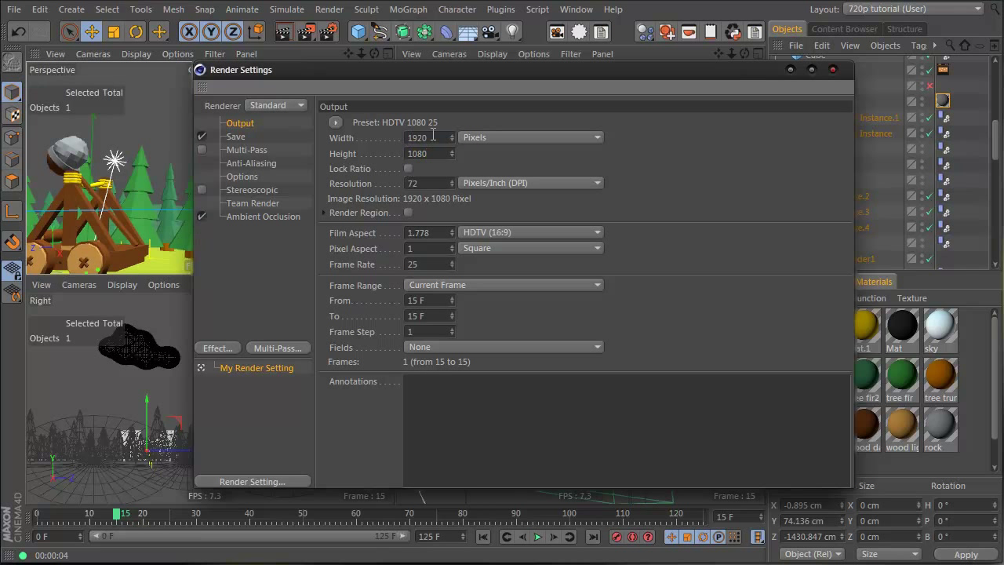
Return the output size to 1024 by 576 pixels with Lock Ratio on.
drag(449, 80, 696, 92)
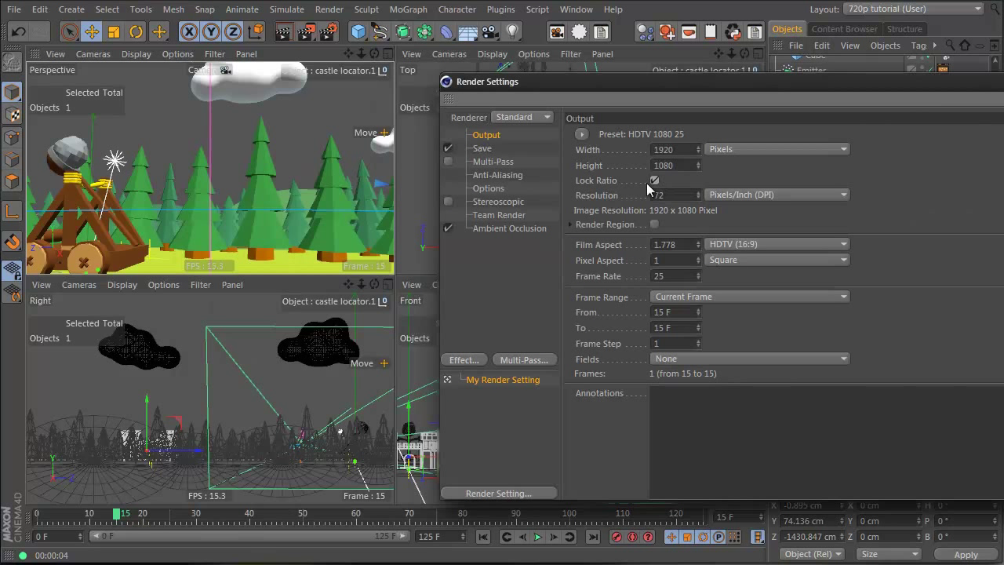
double_click(678, 151)
key(Return)
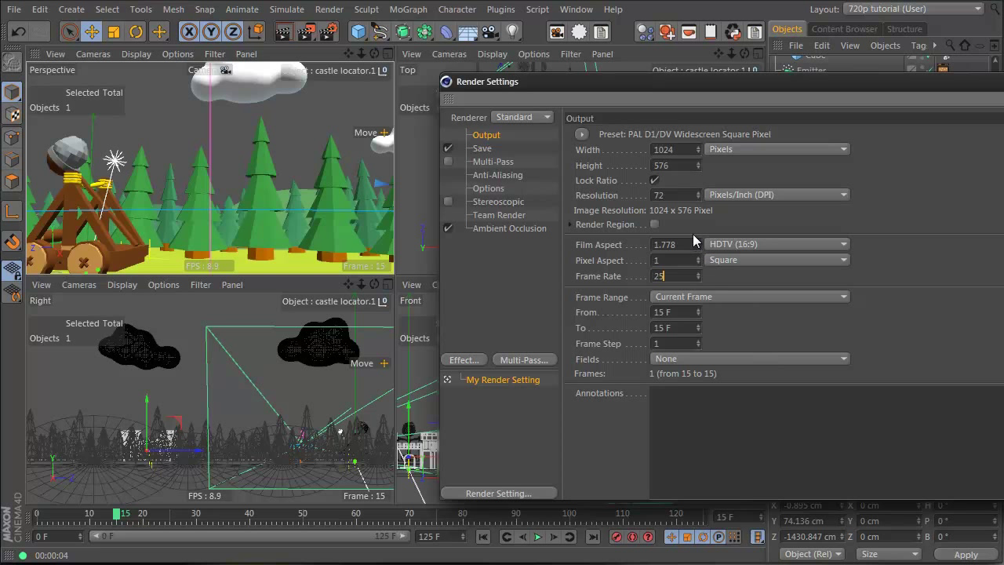
Set the render frame range to All Frames and scrub the animation to frame 102.
click(716, 295)
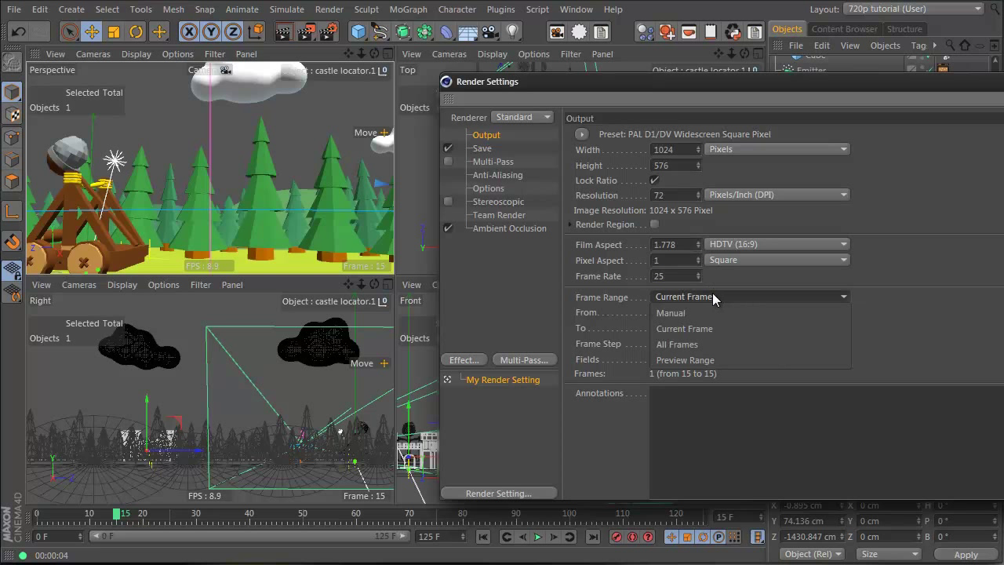
click(720, 344)
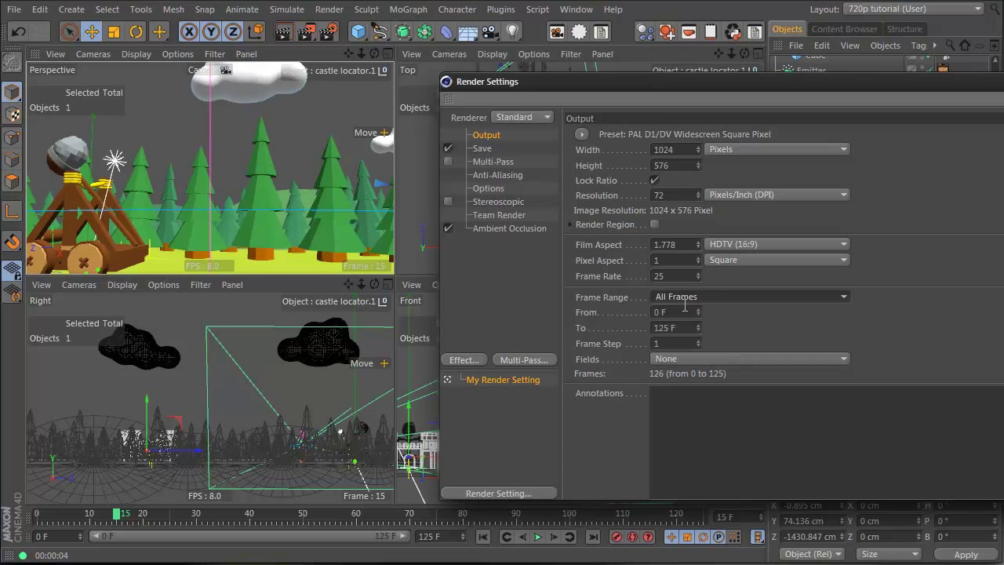
drag(116, 514, 582, 522)
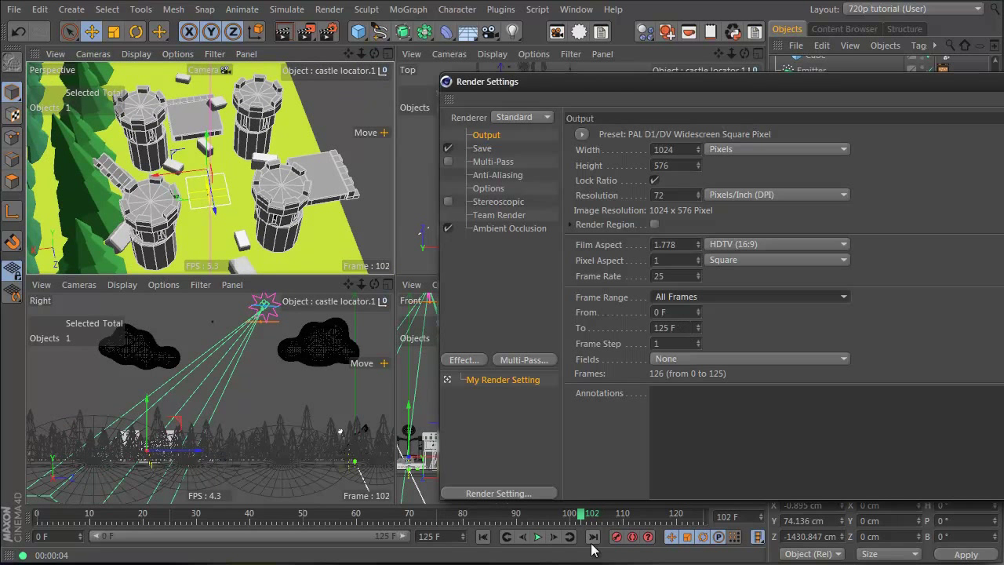
Shorten the project's animation length so it ends at frame 100.
double_click(434, 536)
text(100)
key(Return)
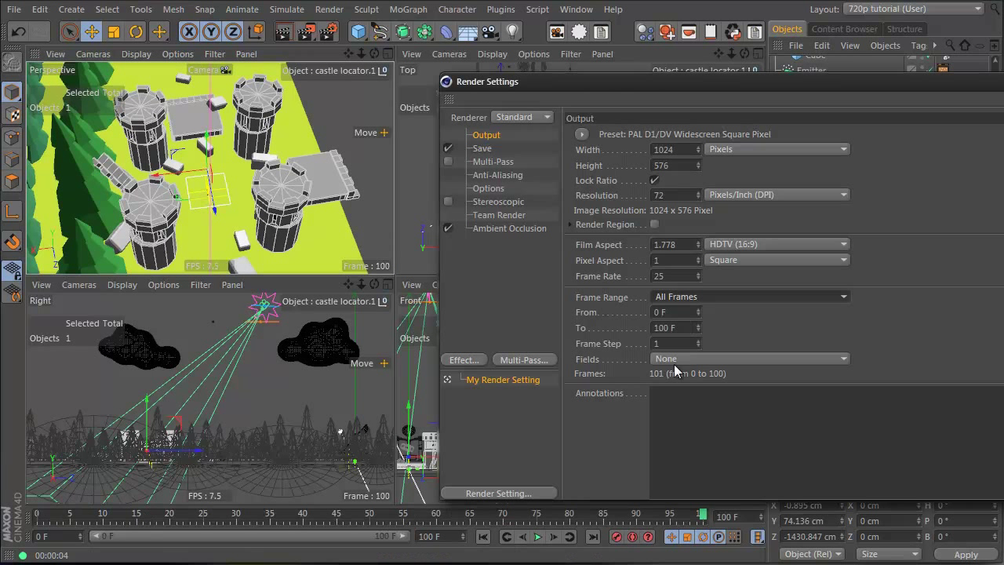
Set the regular image save format to PNG and open the Ambient Occlusion render settings.
click(488, 149)
click(793, 178)
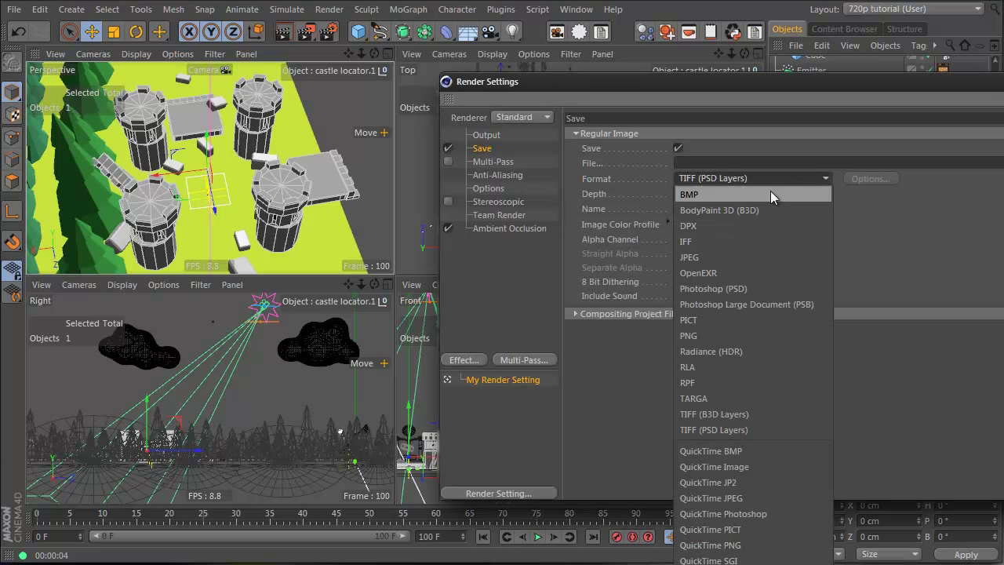
click(720, 330)
click(721, 330)
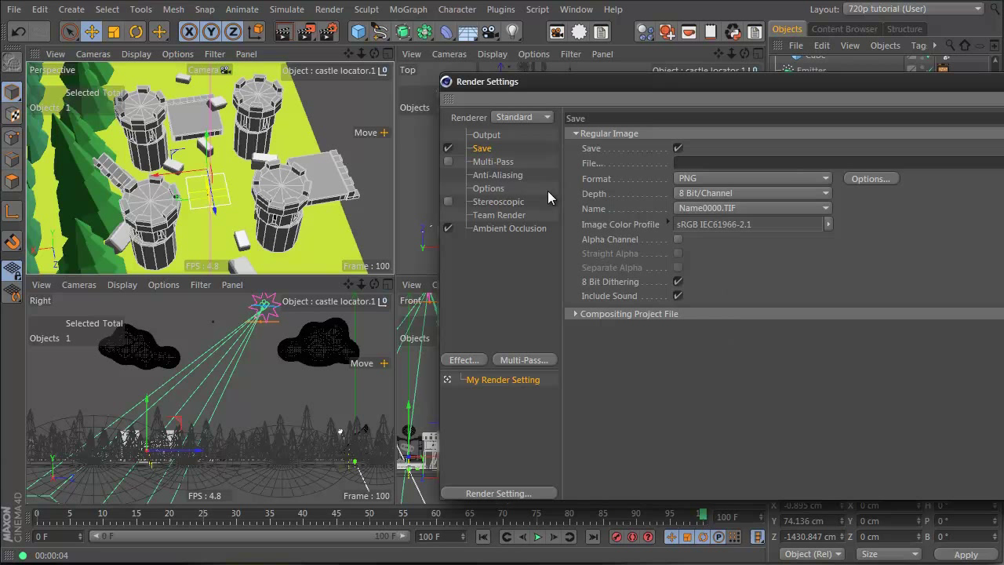
click(509, 228)
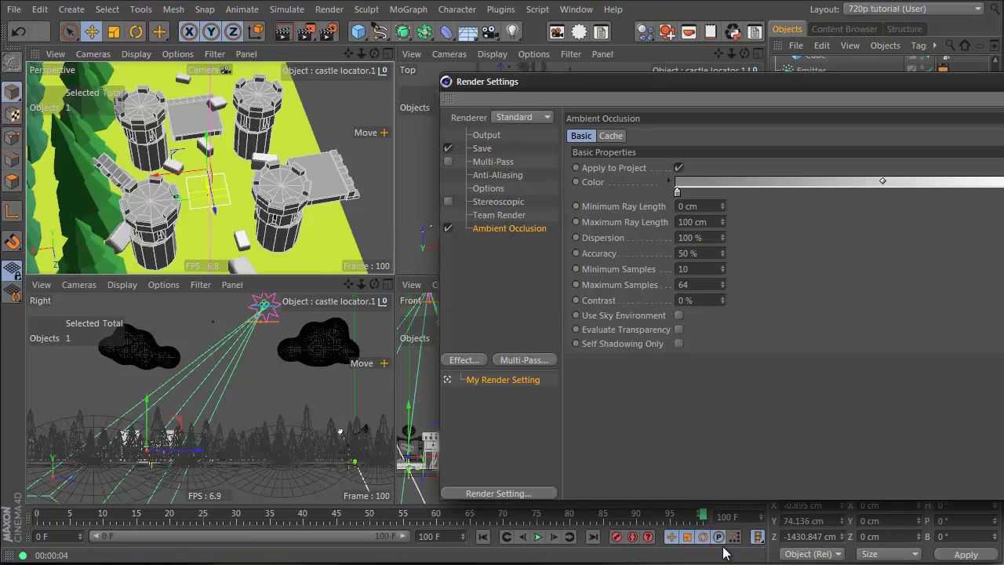
Scrub back through the scene animation, and review the rendered frames from 0 to 100 in the Picture Viewer.
drag(701, 515, 318, 521)
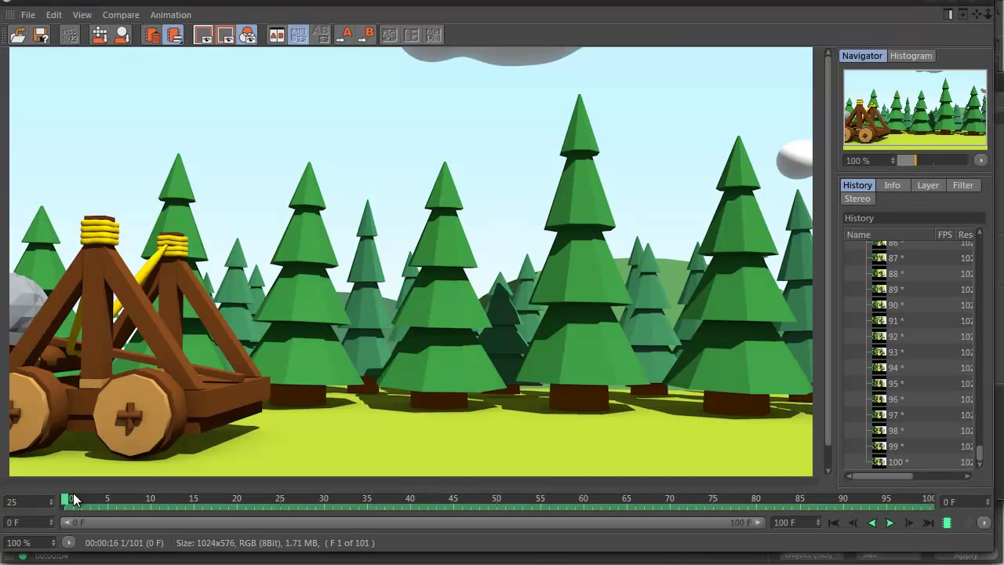
drag(74, 499, 756, 509)
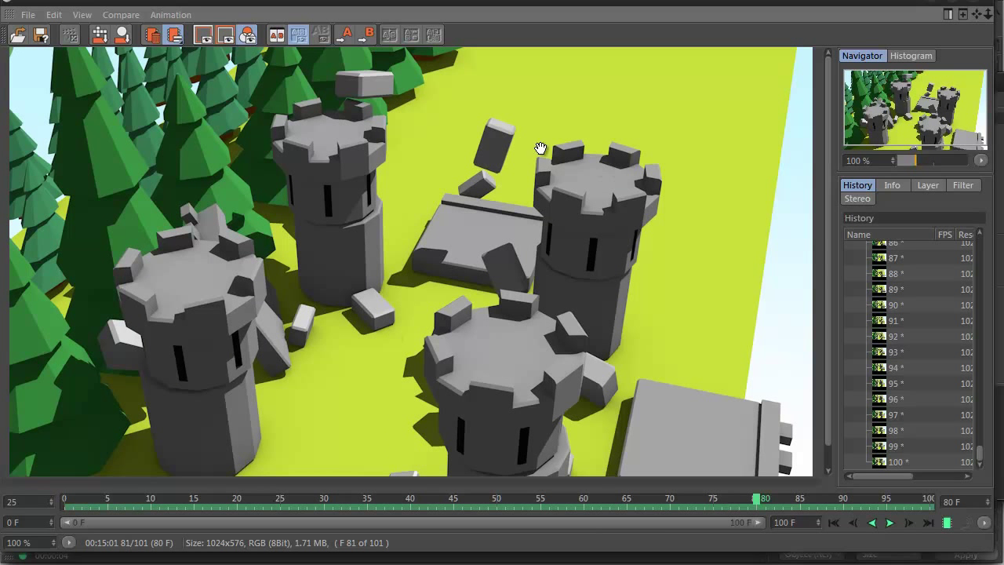
drag(759, 506, 951, 517)
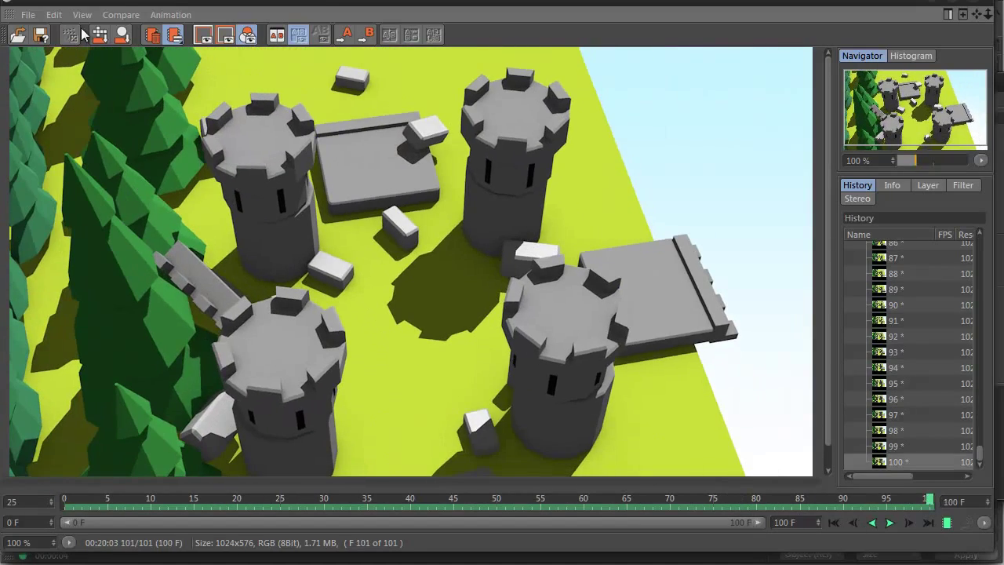